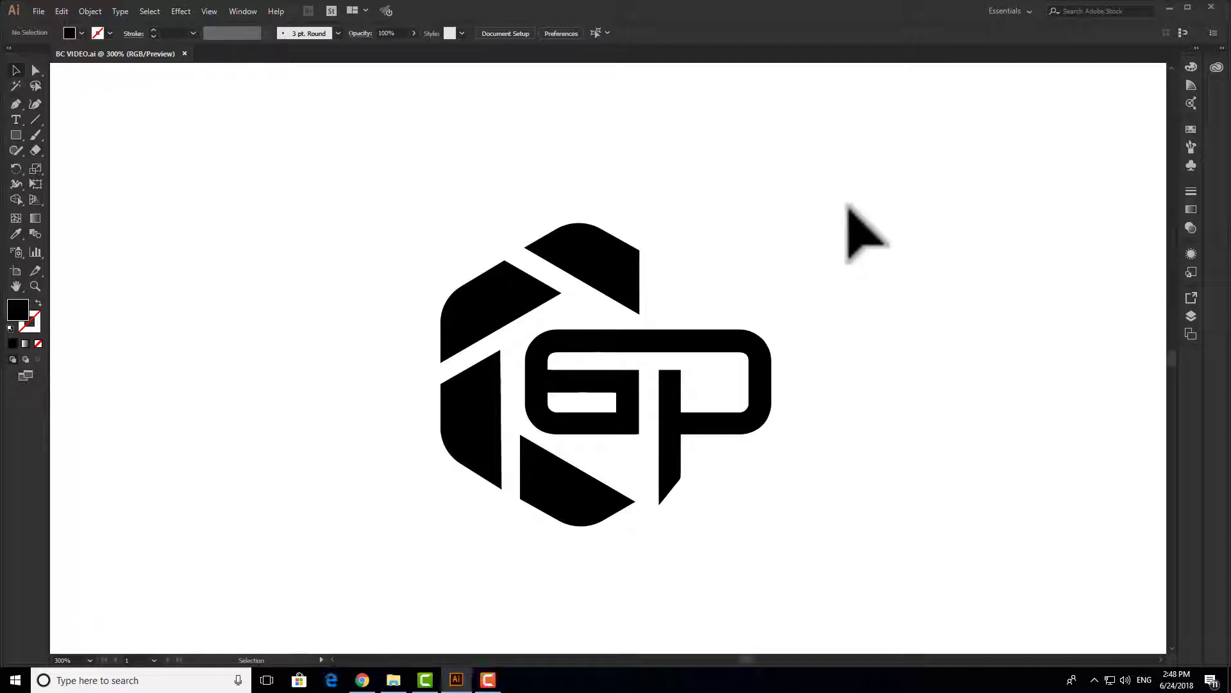
- Start a new document named Business card, measured in inches
left_click_drag(821, 188, 385, 570)
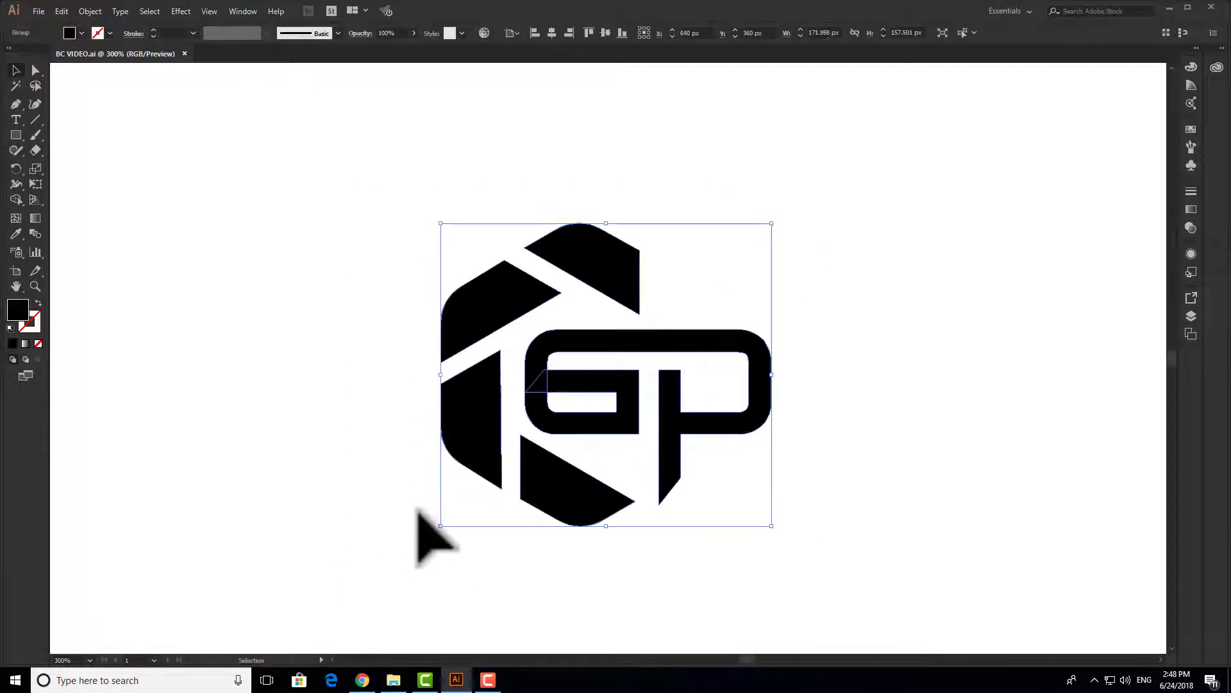
left_click(388, 151)
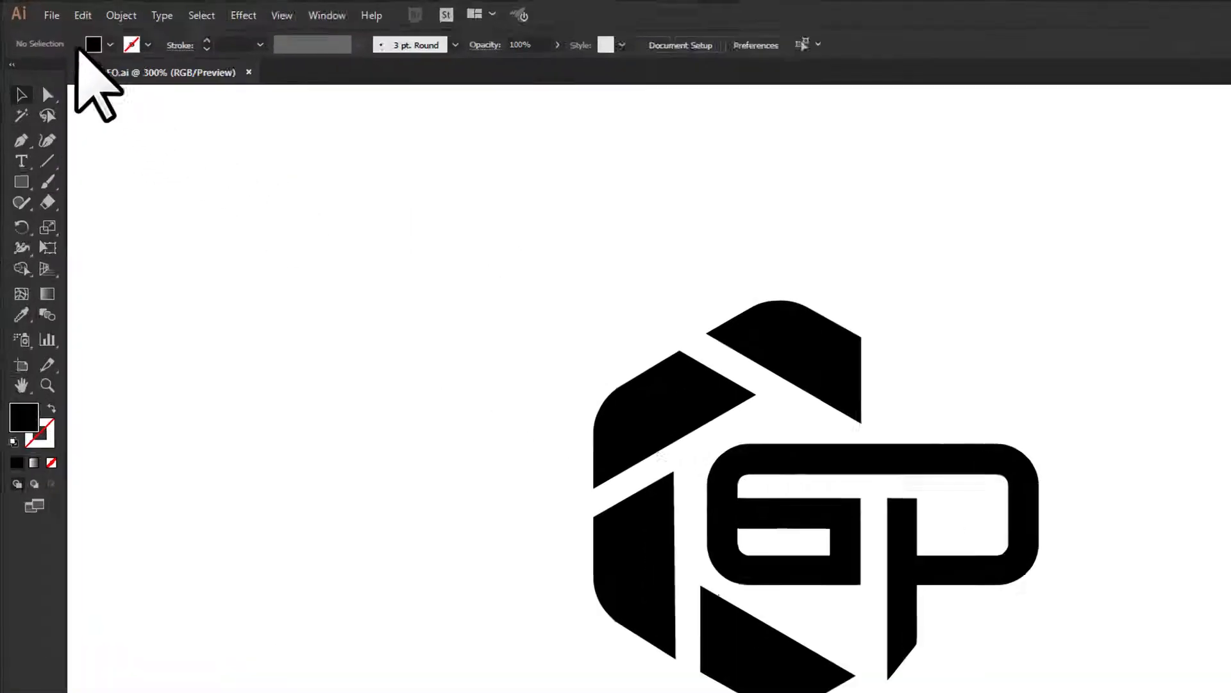
left_click(161, 50)
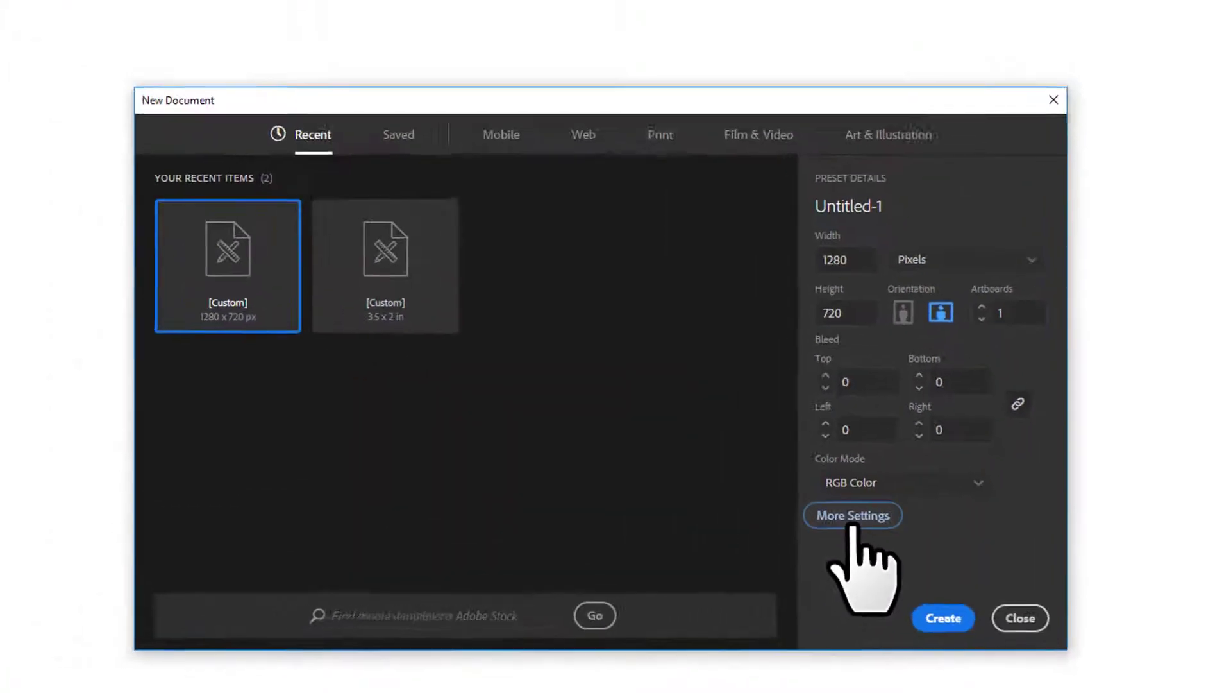
left_click(453, 328)
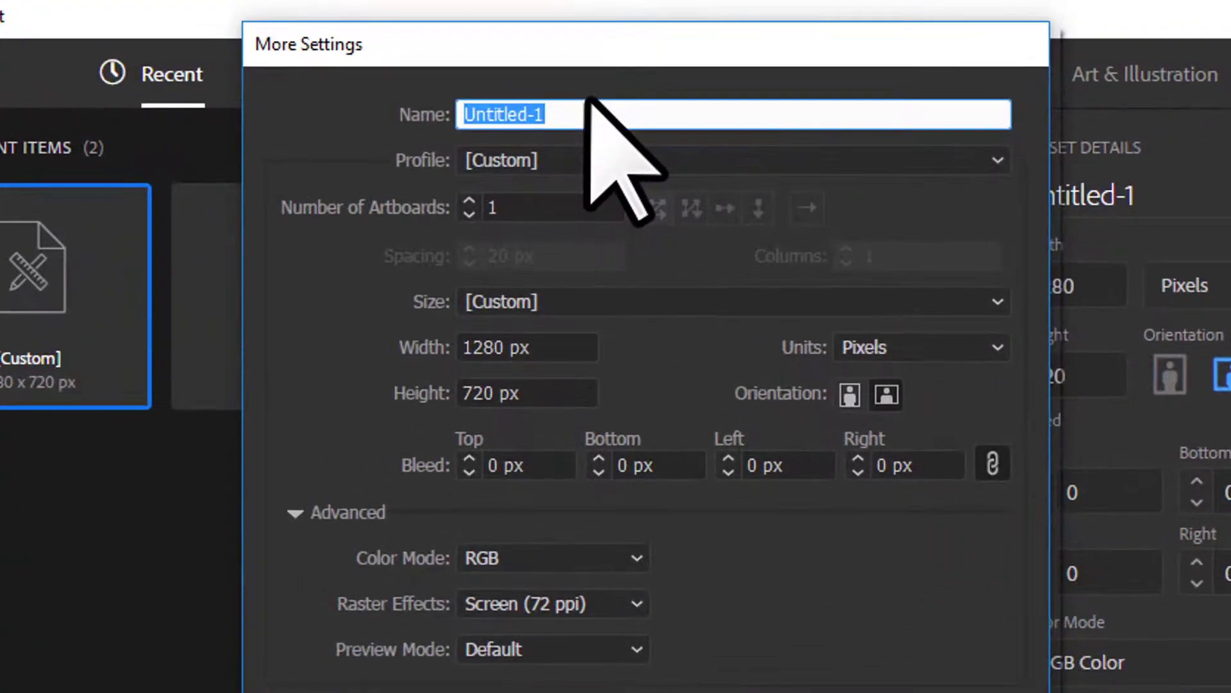
type("Business card")
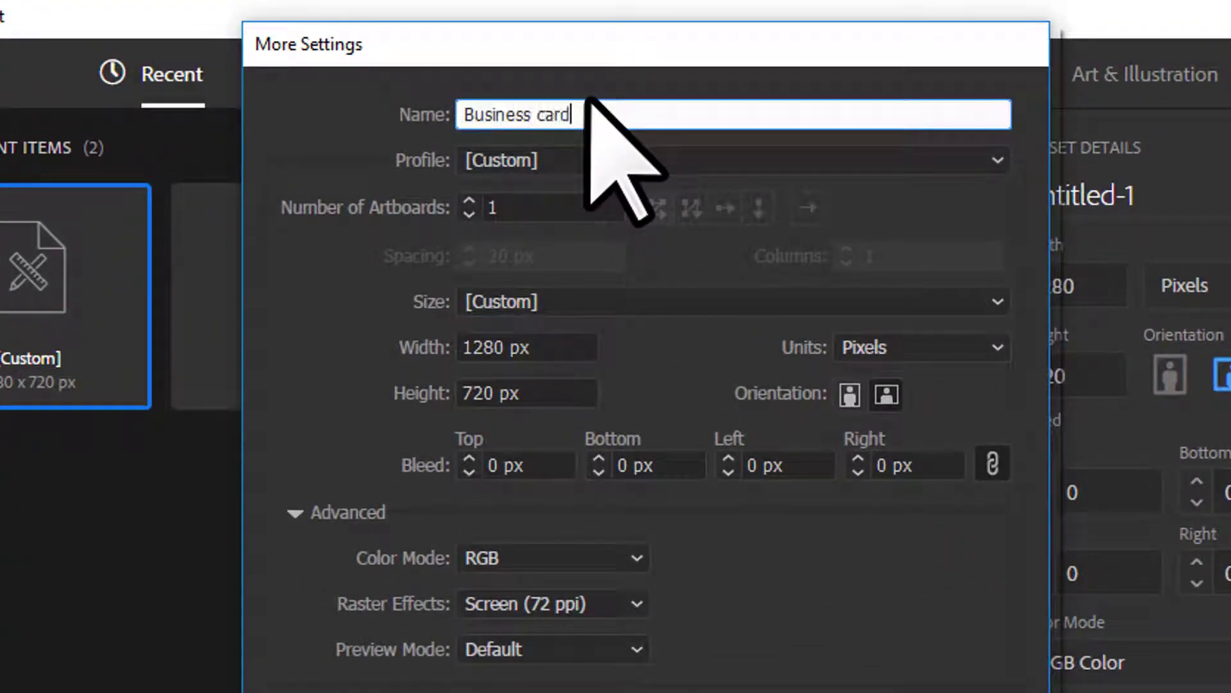
left_click(906, 349)
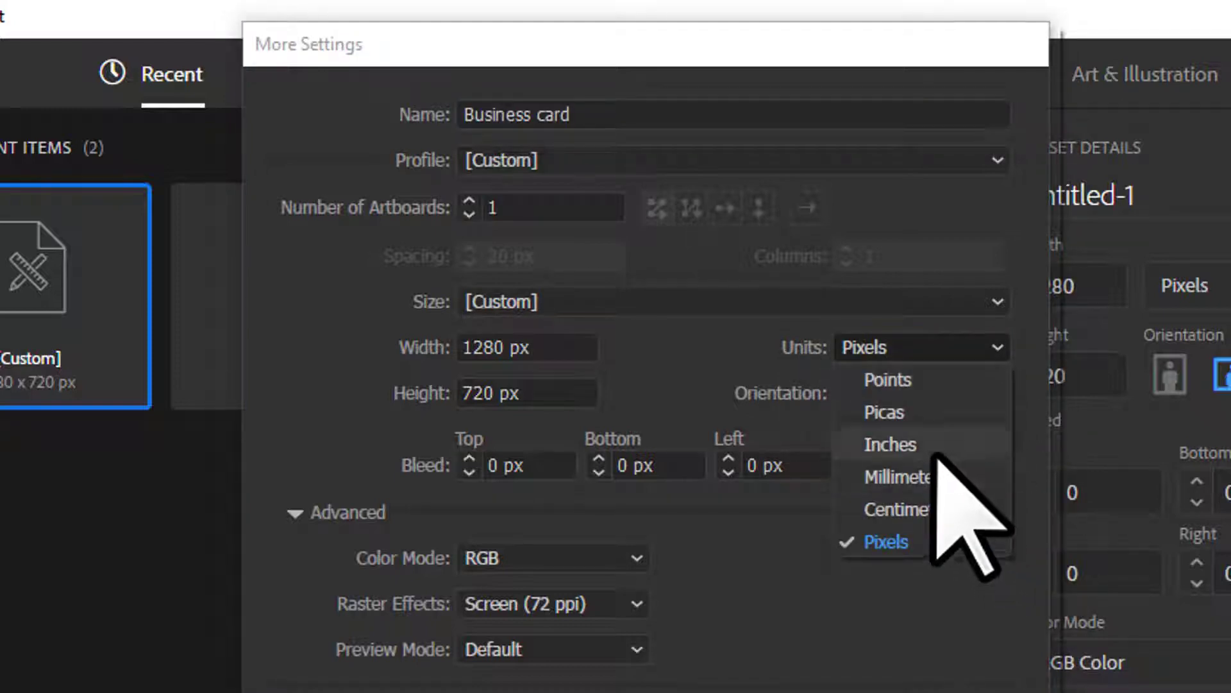
left_click(933, 449)
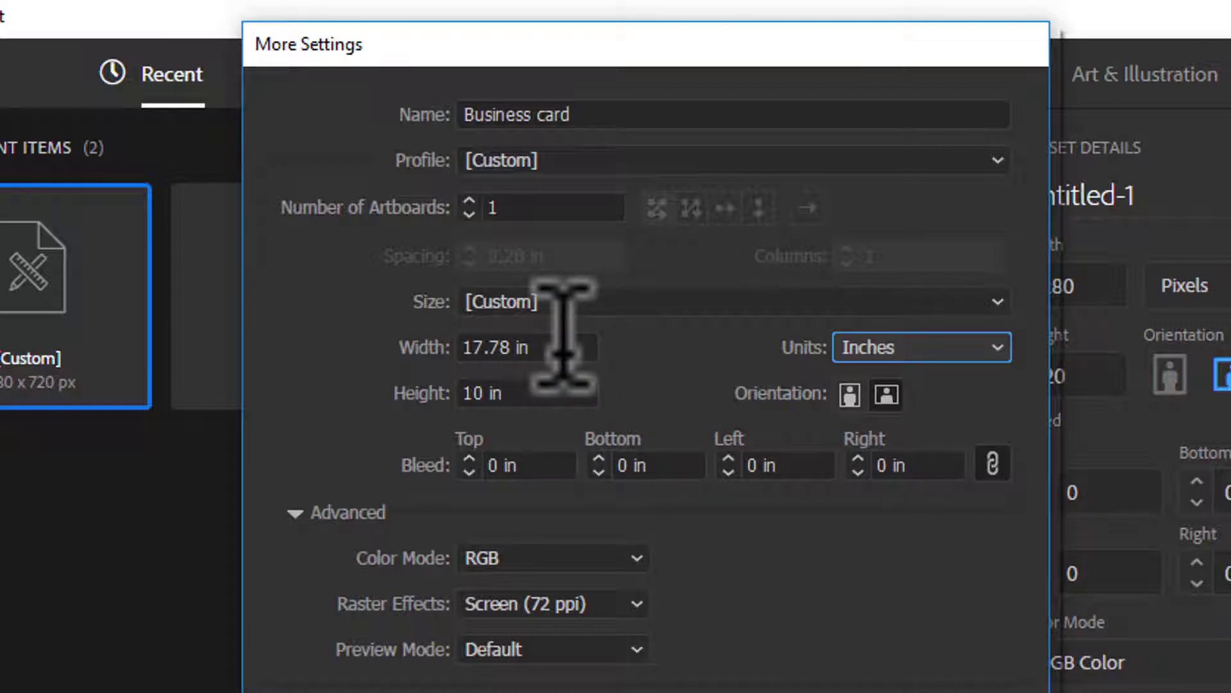
- Set the card size to 3.5 × 2 in with a 0.125 in bleed
left_click(564, 350)
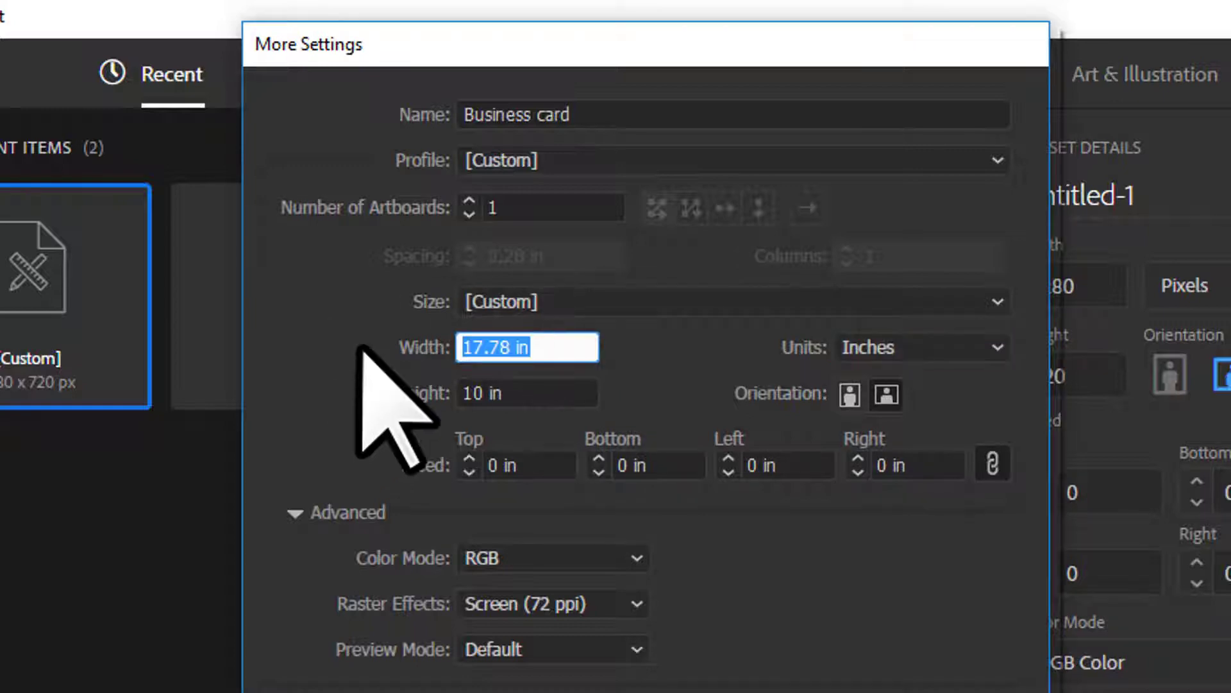
type("3.5")
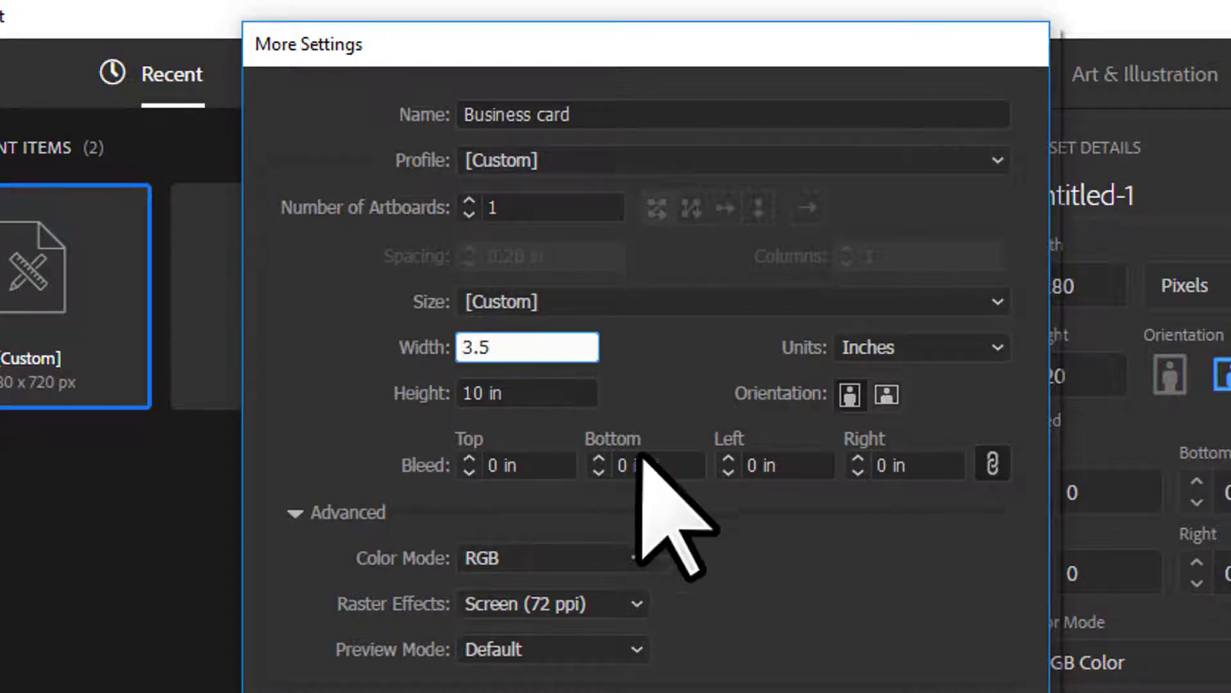
key("Tab")
type("2")
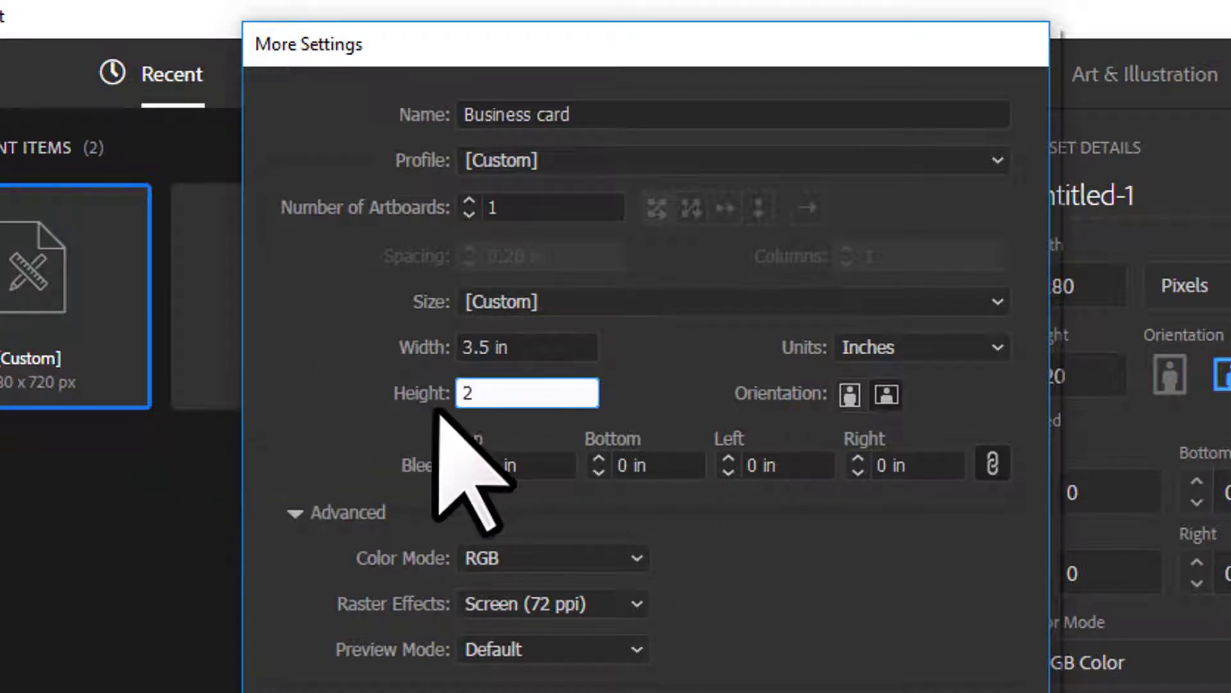
key("Tab")
type("0.125")
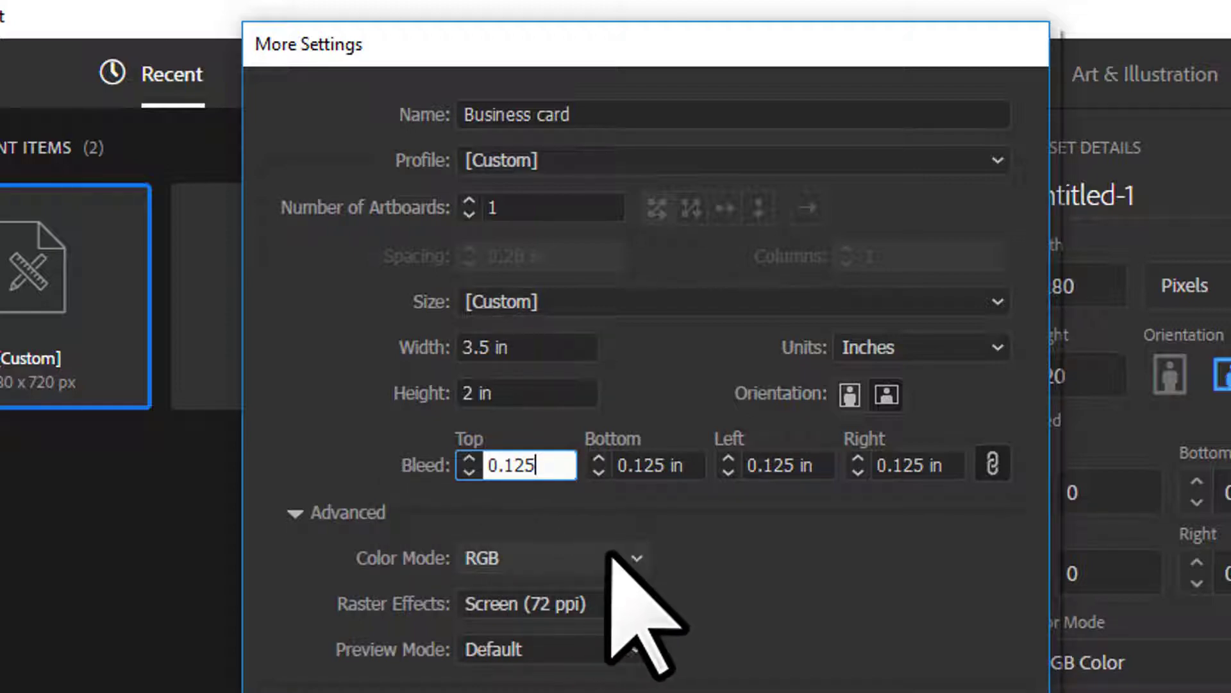
- Choose CMYK, High 300 ppi raster effects and 2 artboards, and create the document
left_click(556, 560)
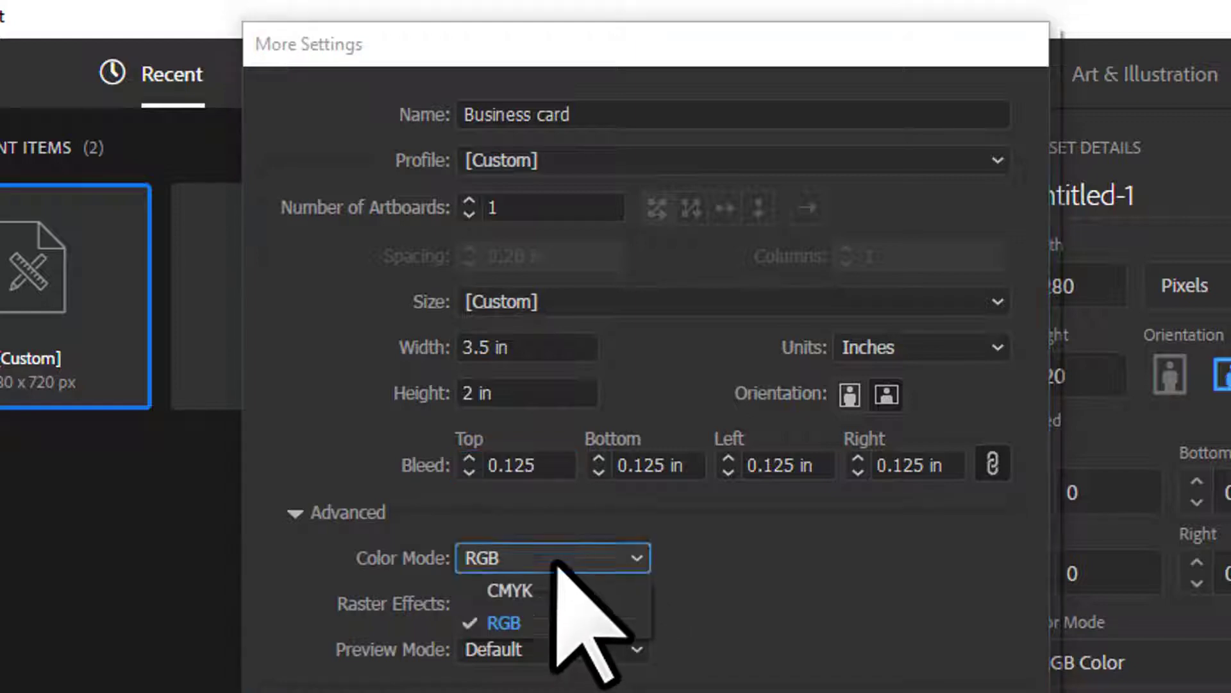
left_click(529, 587)
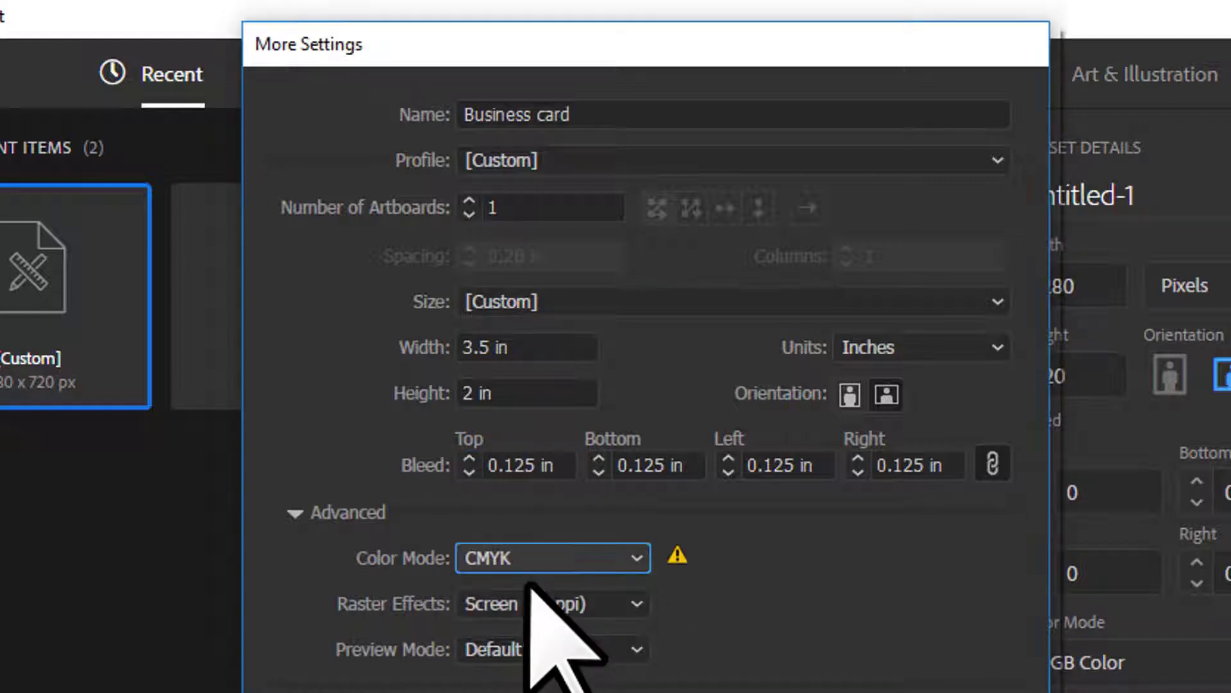
left_click(571, 604)
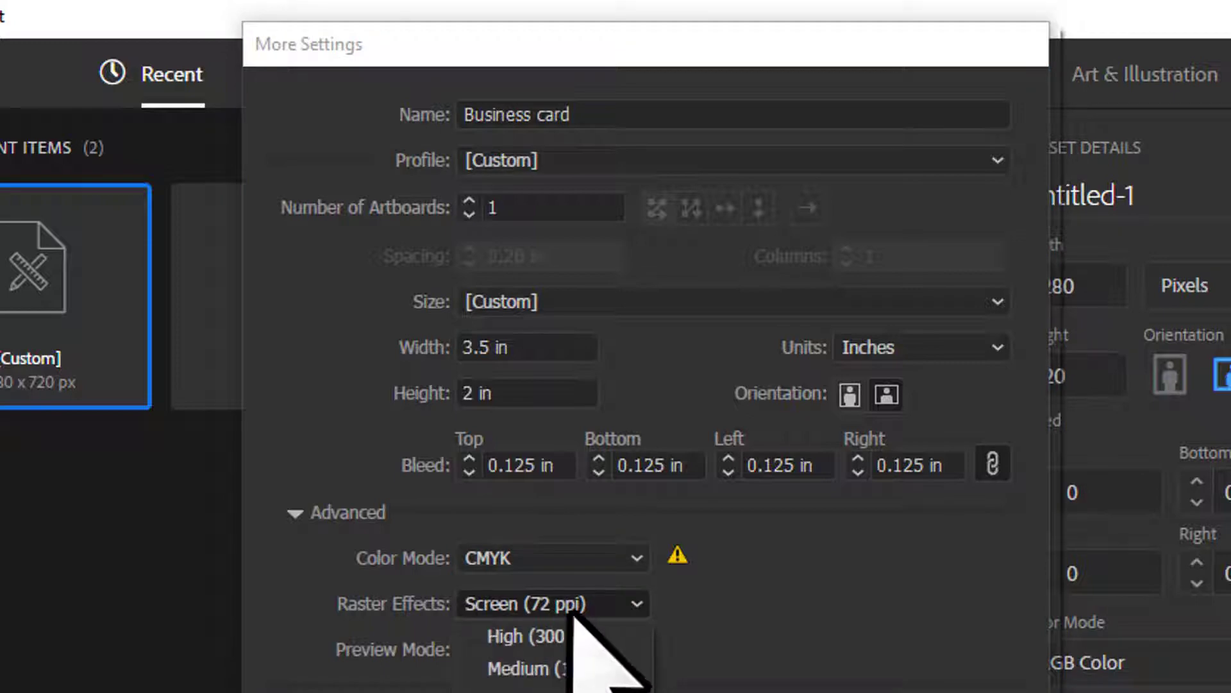
left_click(574, 637)
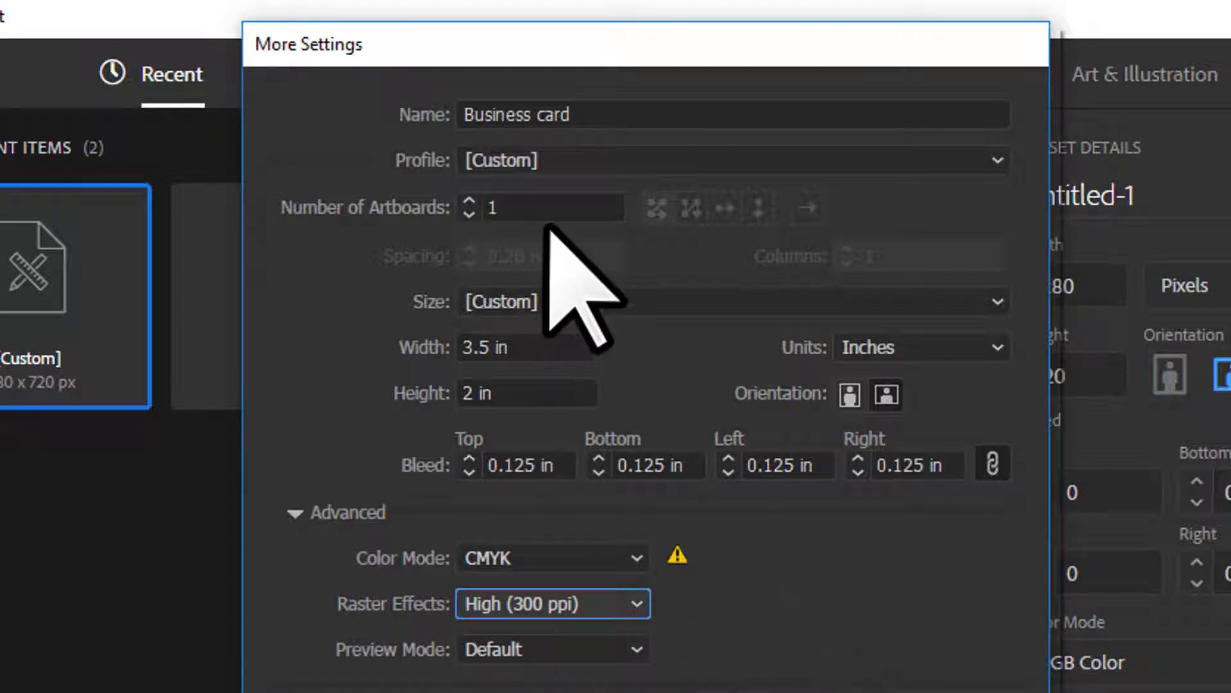
left_click(500, 208)
type("2")
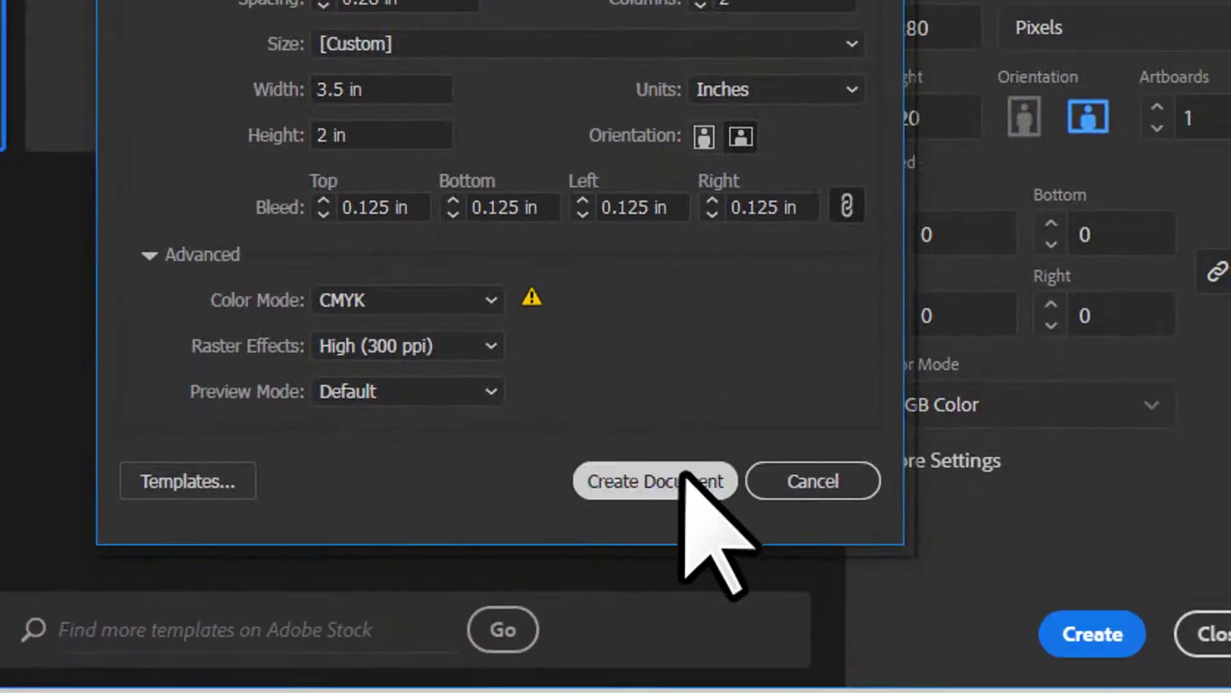
left_click(672, 484)
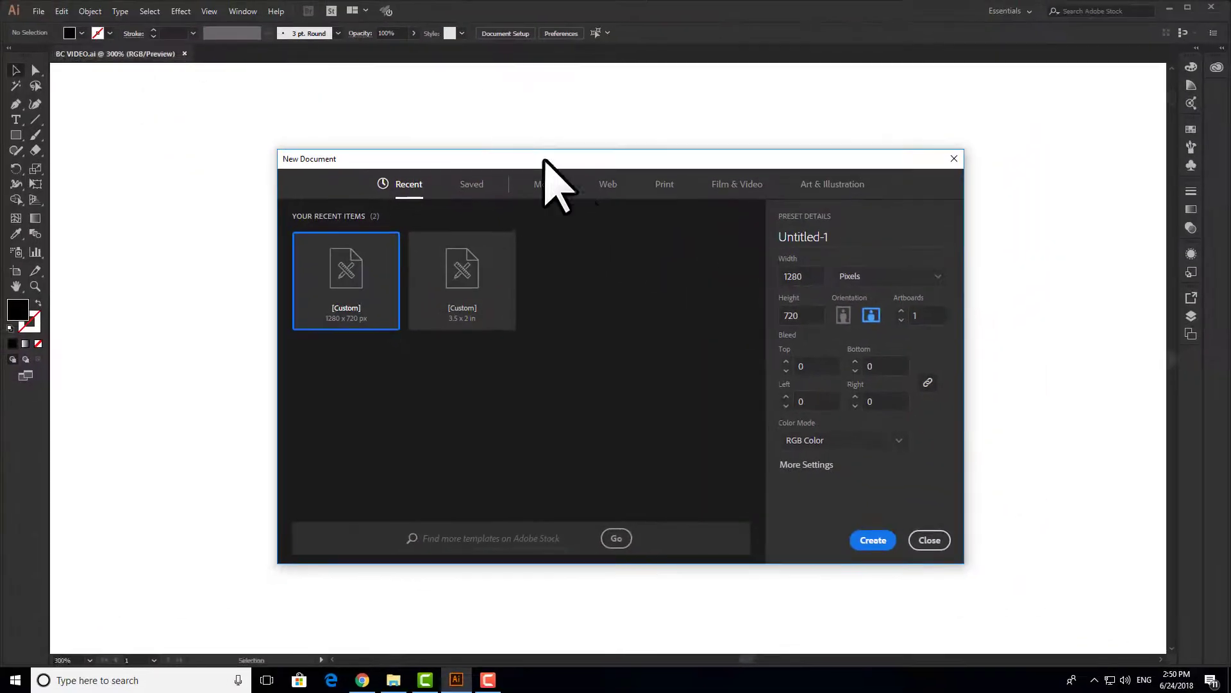
- Draw a rectangle covering the first card's 3.75 × 2.25 in bleed area
key("space")
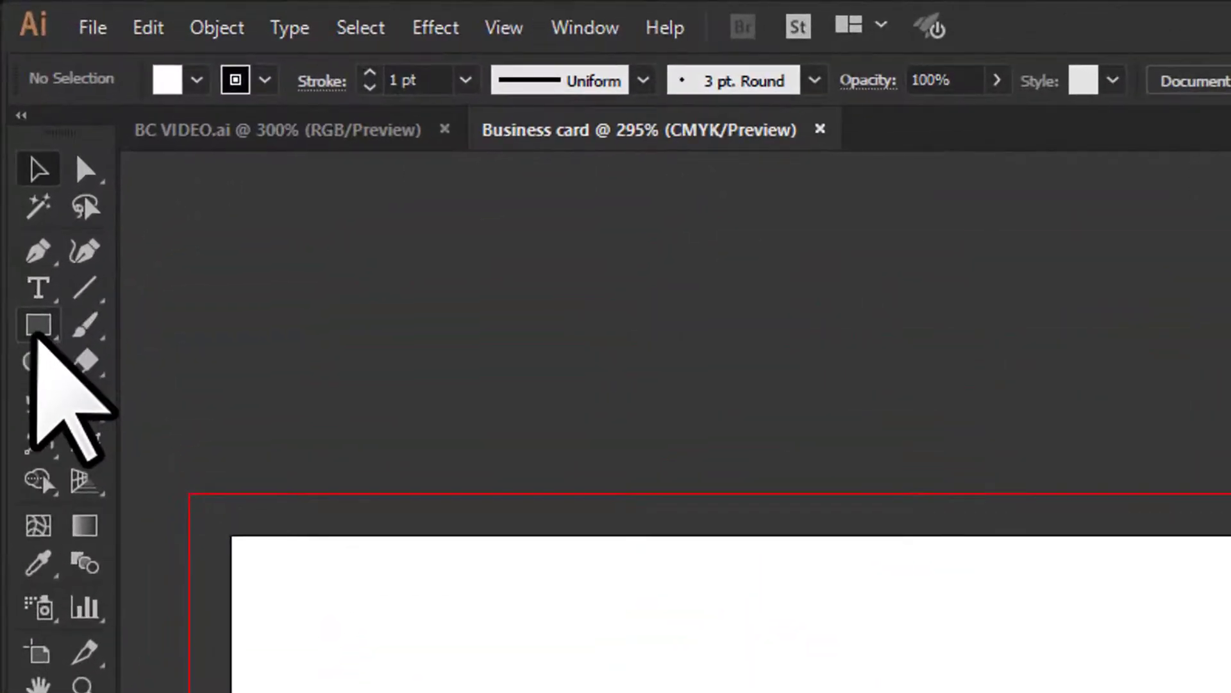
left_click(37, 327)
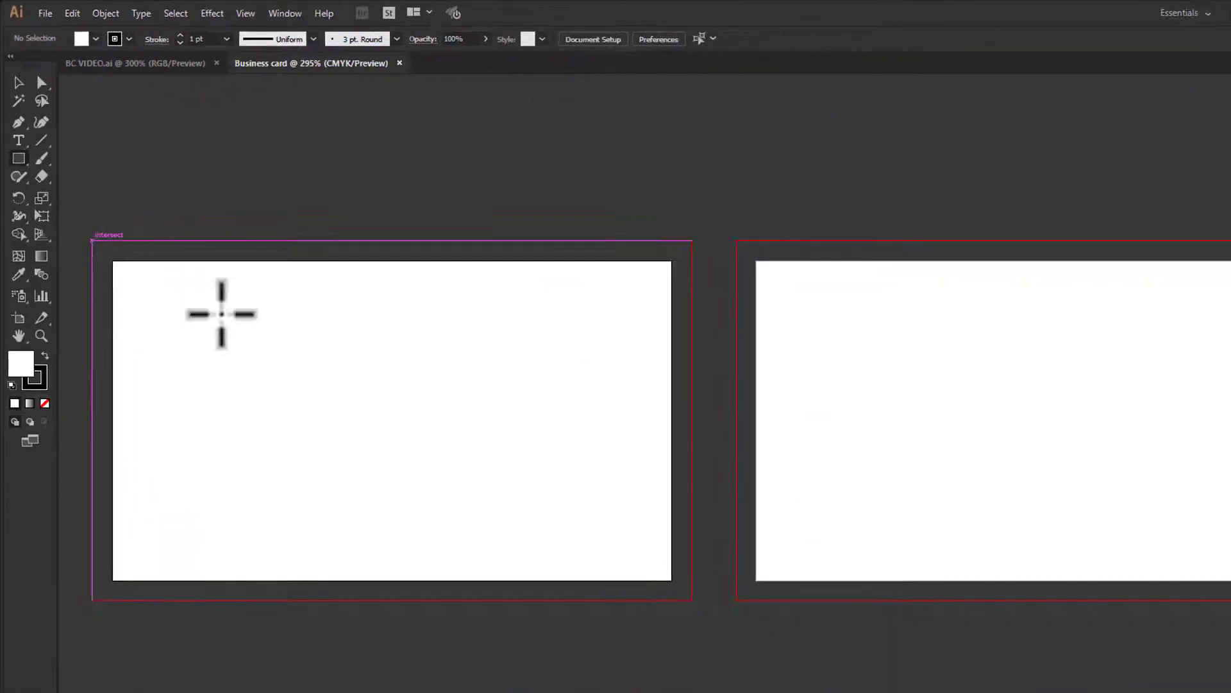
left_click_drag(93, 240, 692, 599)
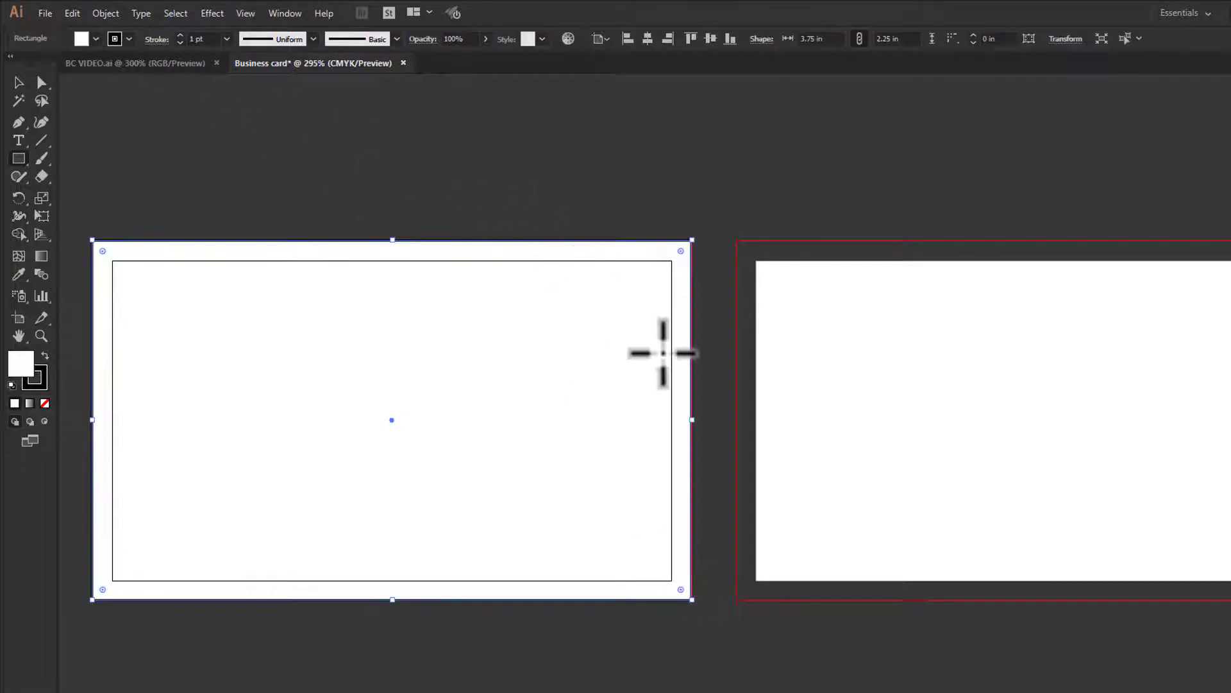
left_click(19, 82)
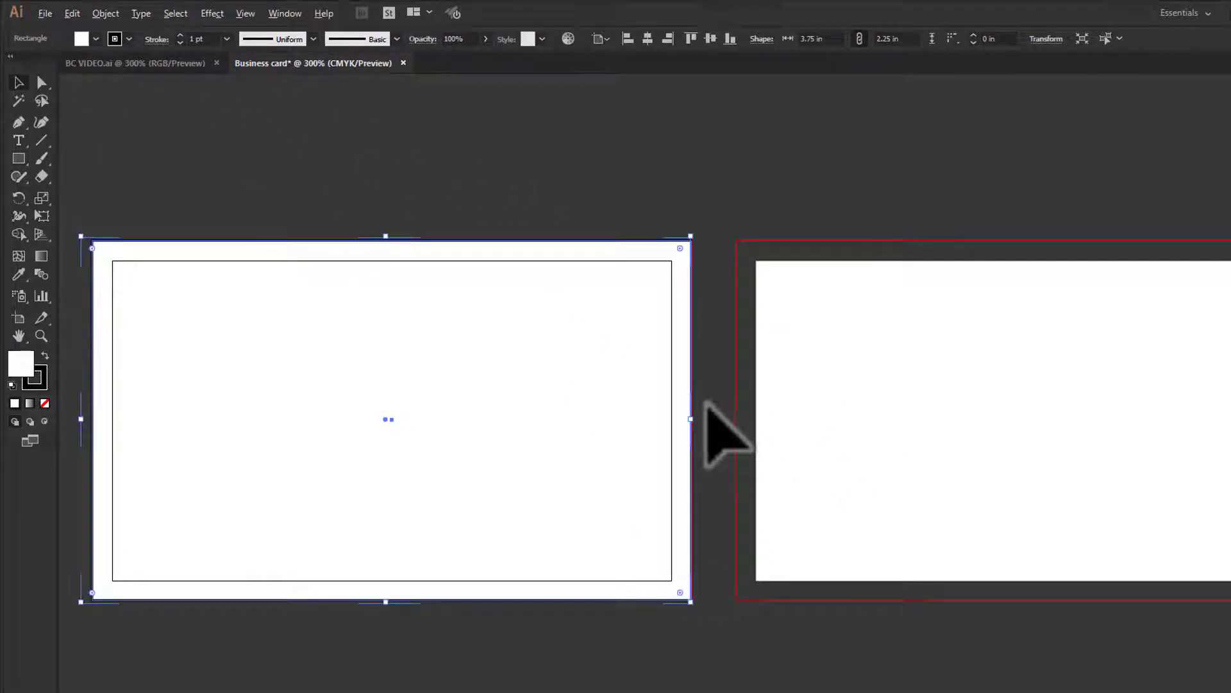
- Duplicate the bleed rectangle onto the second artboard
scroll(708, 411, "up", 5)
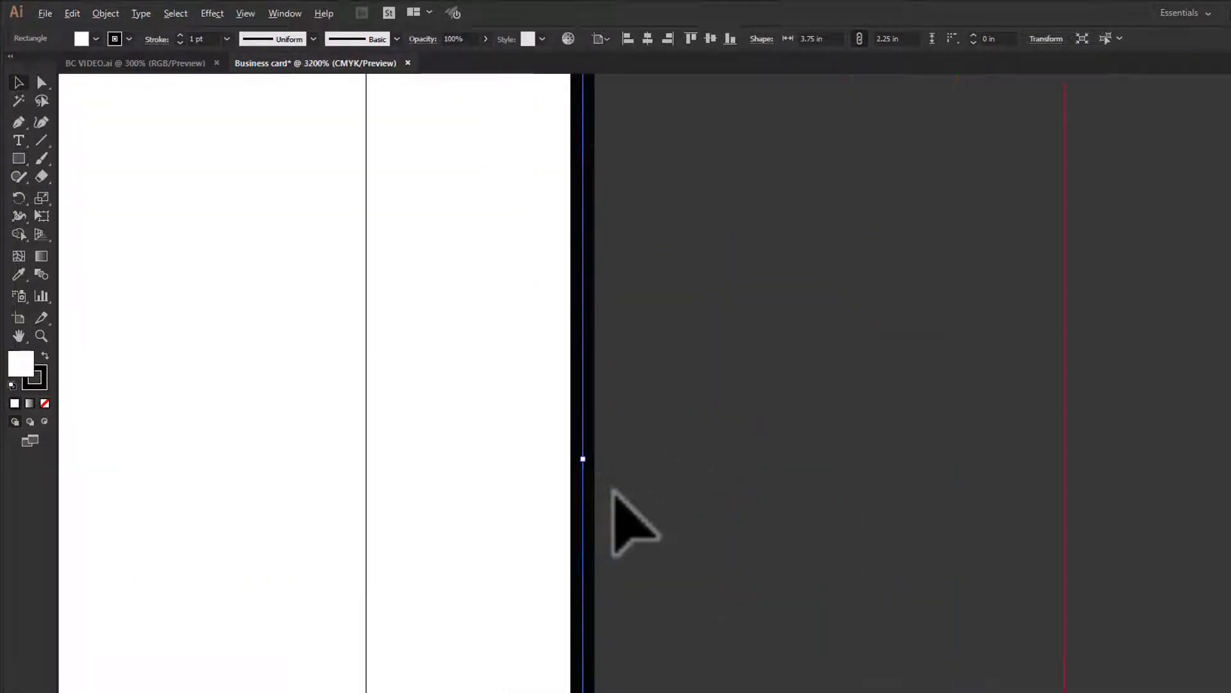
scroll(614, 491, "down", 2)
scroll(620, 482, "down", 3)
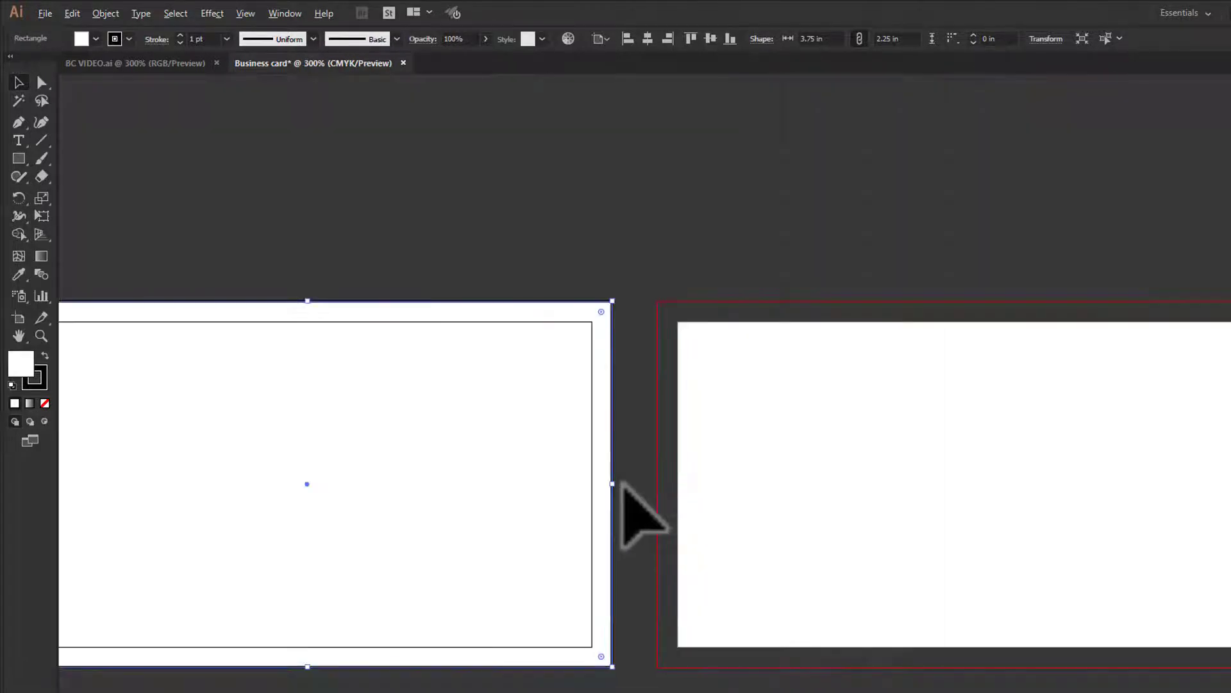
scroll(621, 483, "up", 4)
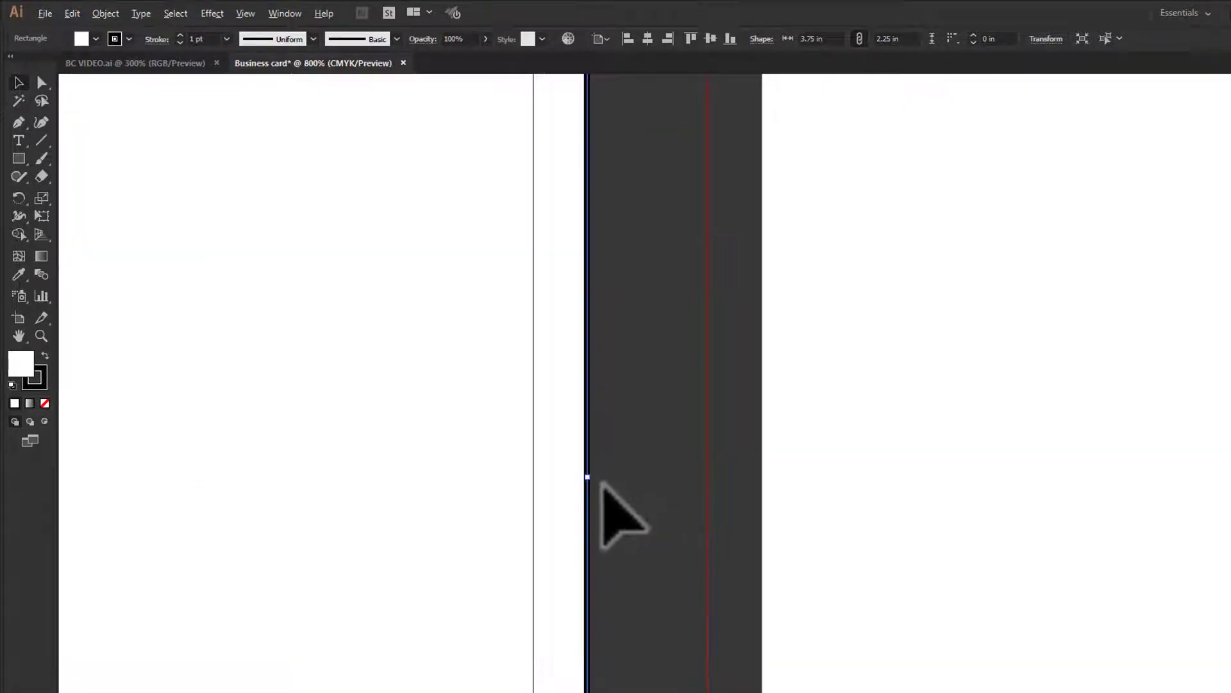
scroll(599, 490, "up", 5)
scroll(562, 372, "down", 6)
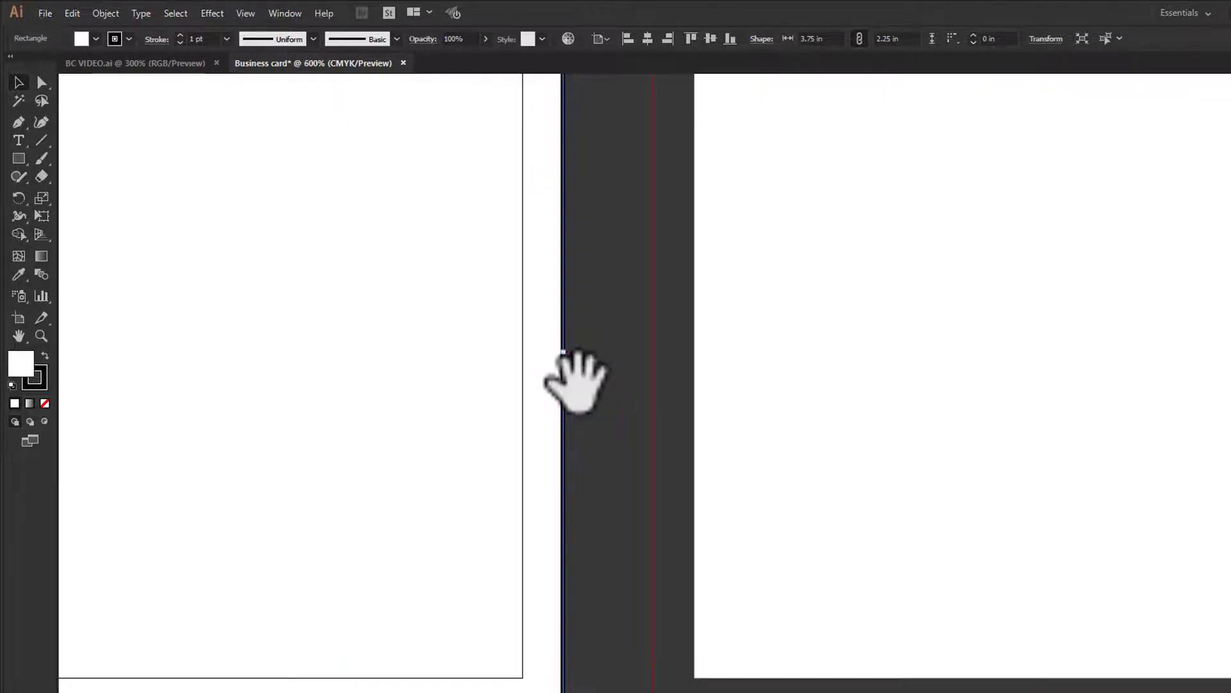
left_click_drag(576, 382, 370, 381)
scroll(941, 281, "down", 2)
left_click_drag(497, 405, 365, 444)
left_click_drag(271, 390, 926, 405)
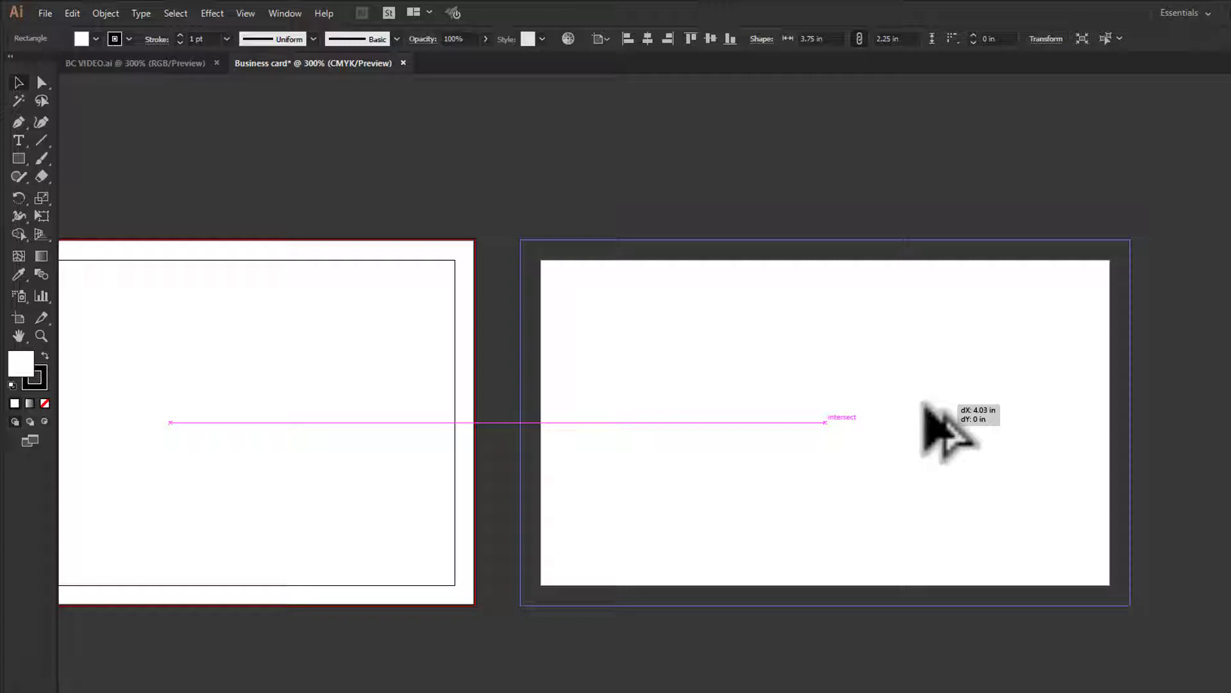
left_click_drag(926, 405, 926, 404)
- Select both background rectangles and lock them with Ctrl+2
left_click(827, 201)
key("space")
left_click_drag(544, 411, 763, 424)
left_click_drag(797, 159, 372, 550)
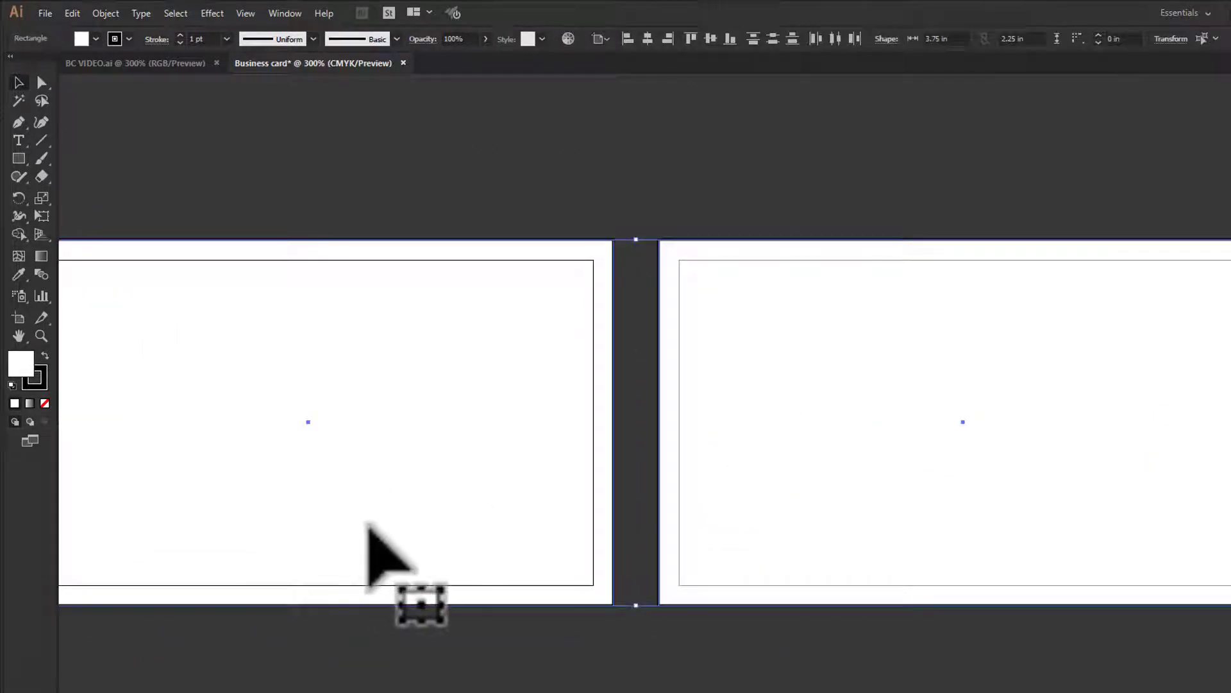
key("ctrl+2")
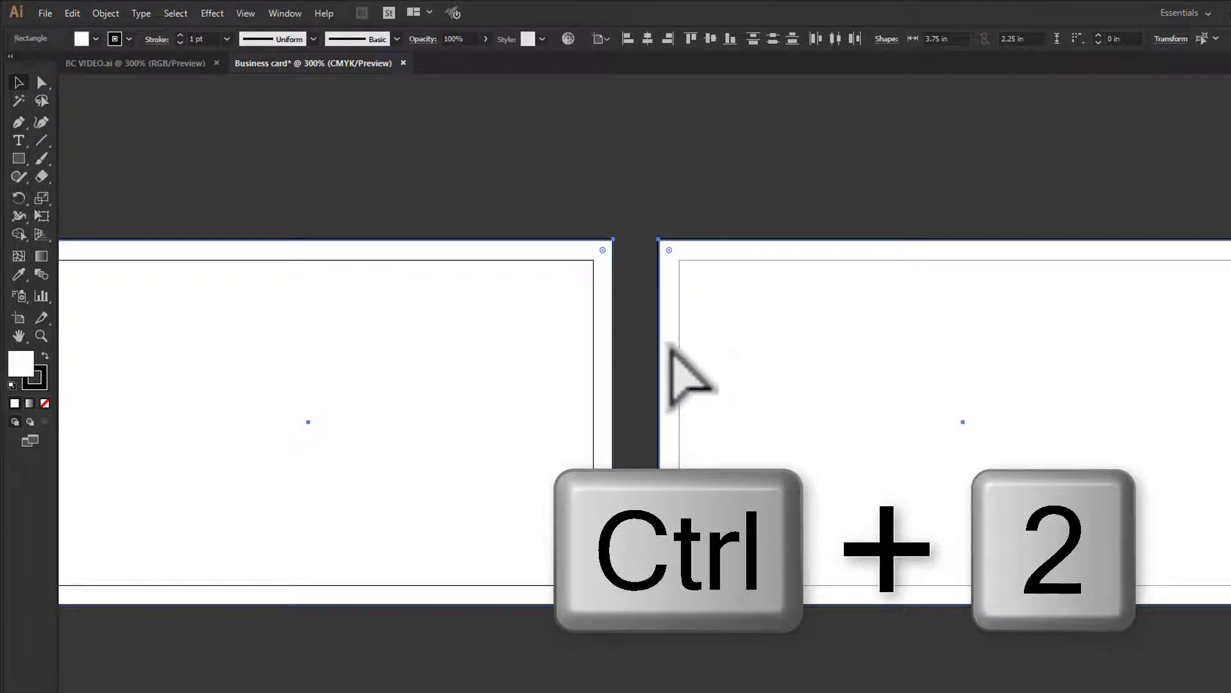
key("ctrl+2")
left_click_drag(579, 377, 732, 372)
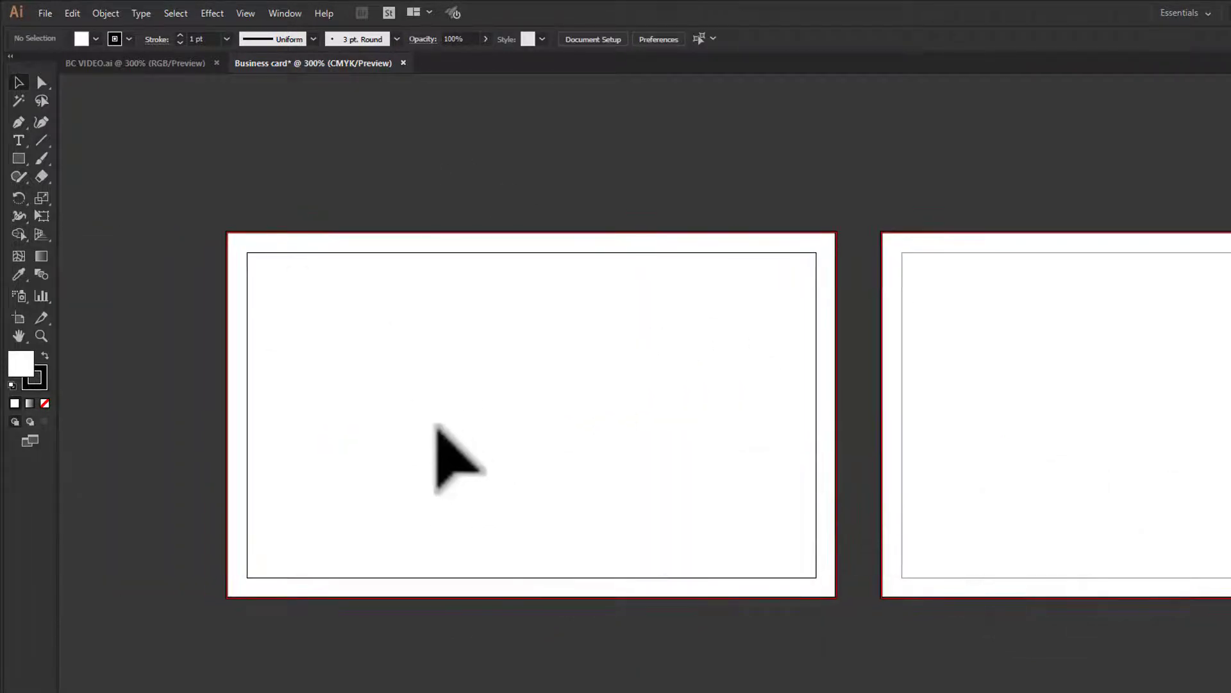
left_click(18, 159)
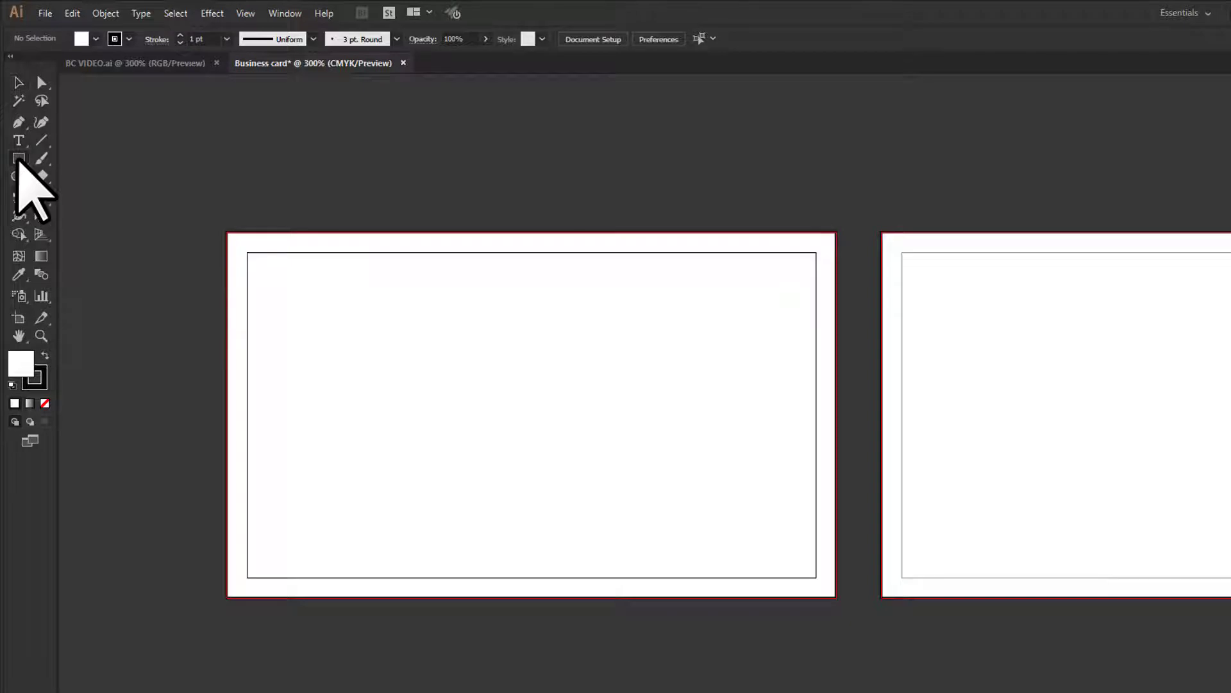
- Create a 3.25 × 1.75 in rectangle by entering its exact dimensions
left_click(449, 360)
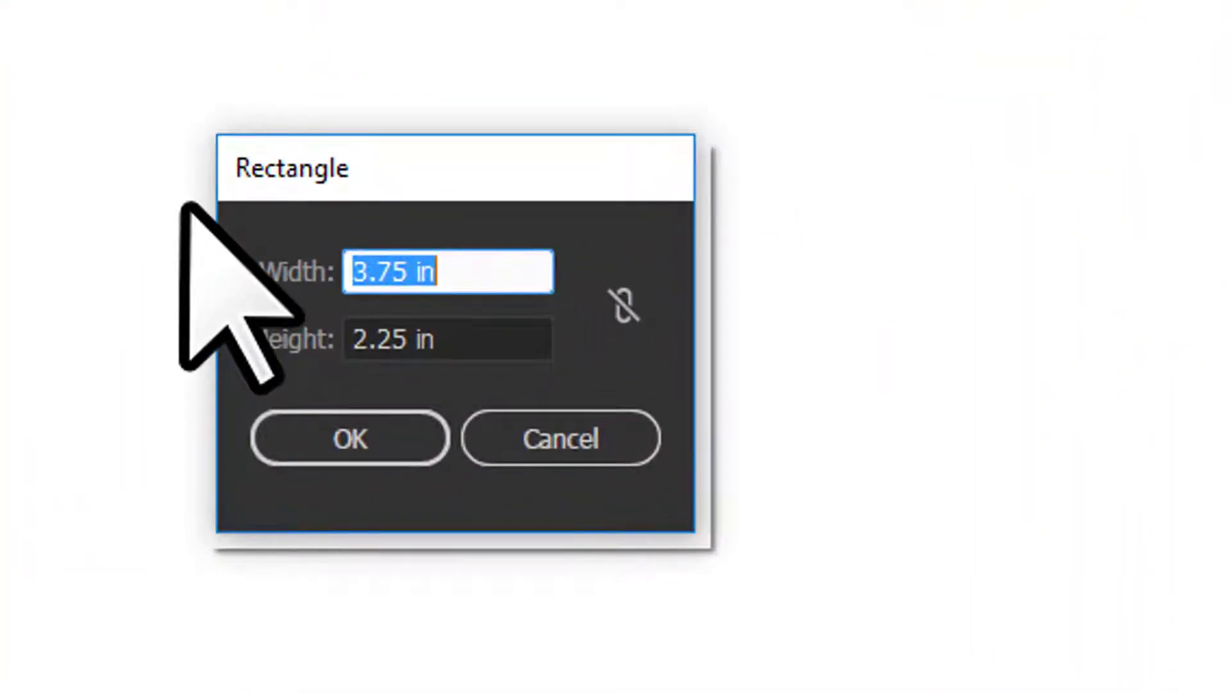
type("3.25")
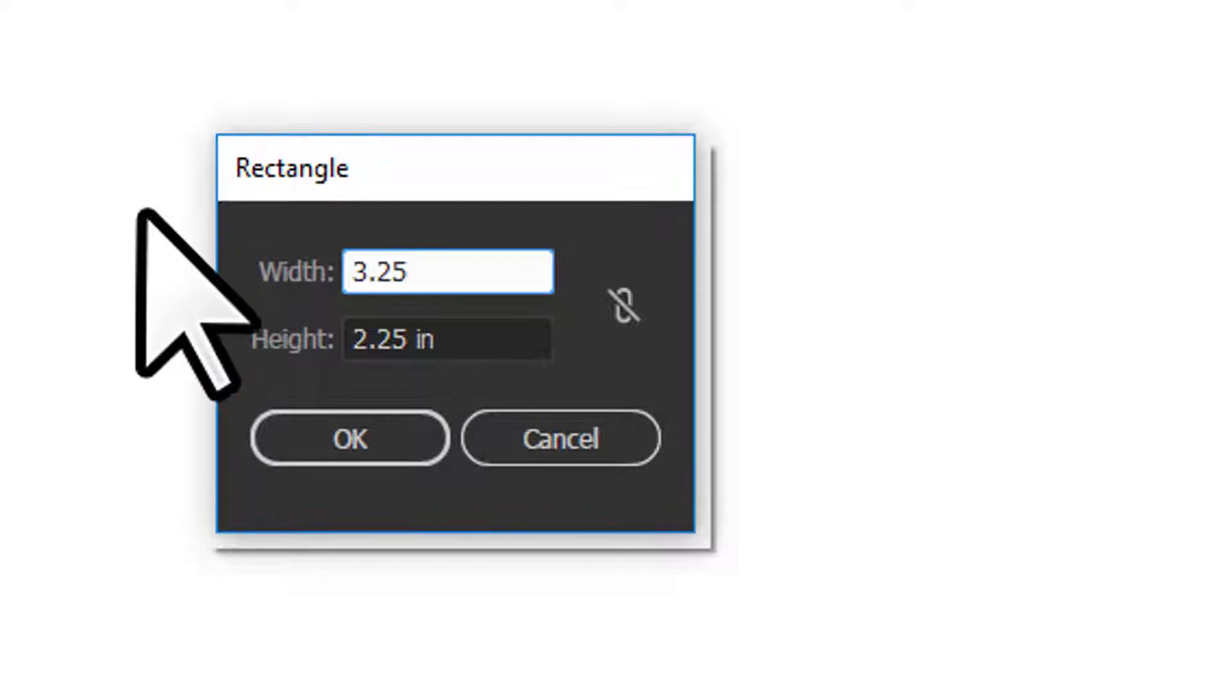
key("Tab")
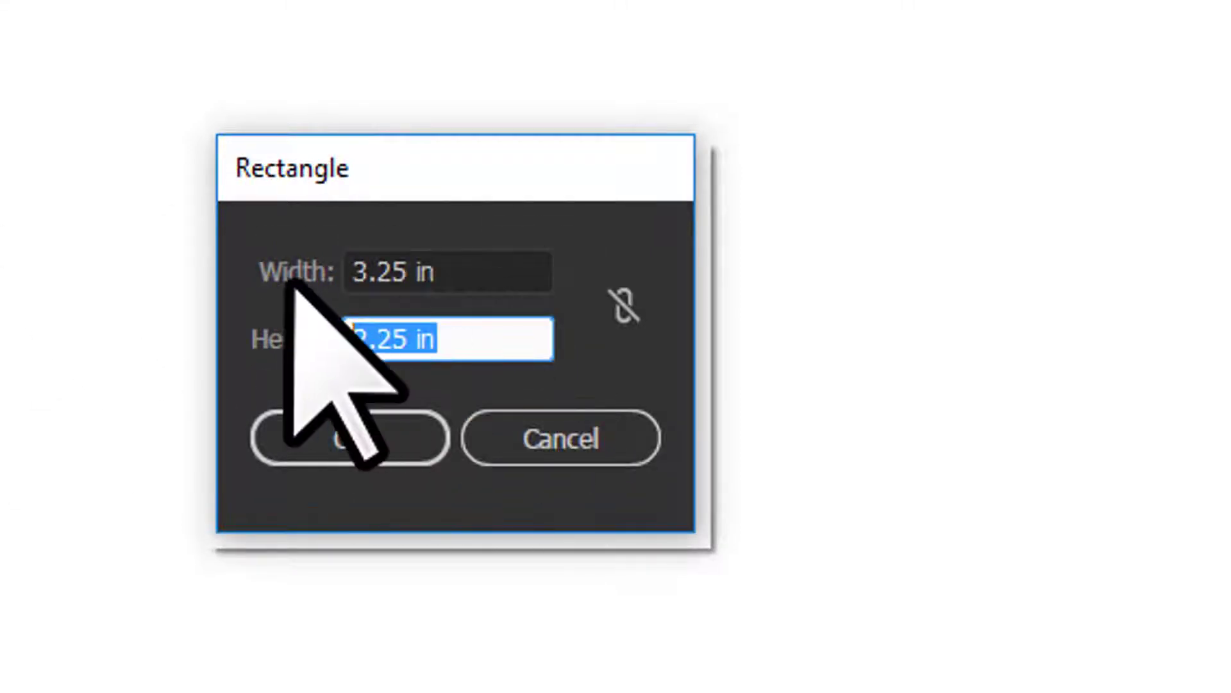
left_click(340, 417)
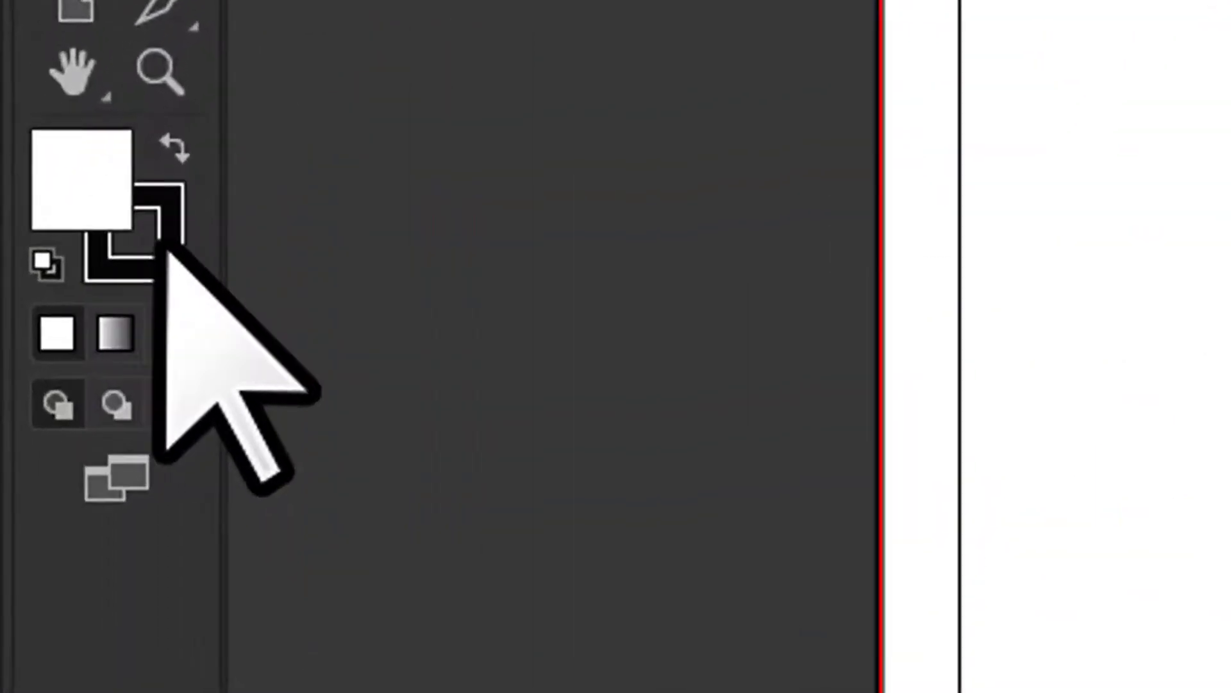
- Remove the rectangle's fill and centre it horizontally and vertically on the artboard
left_click(164, 337)
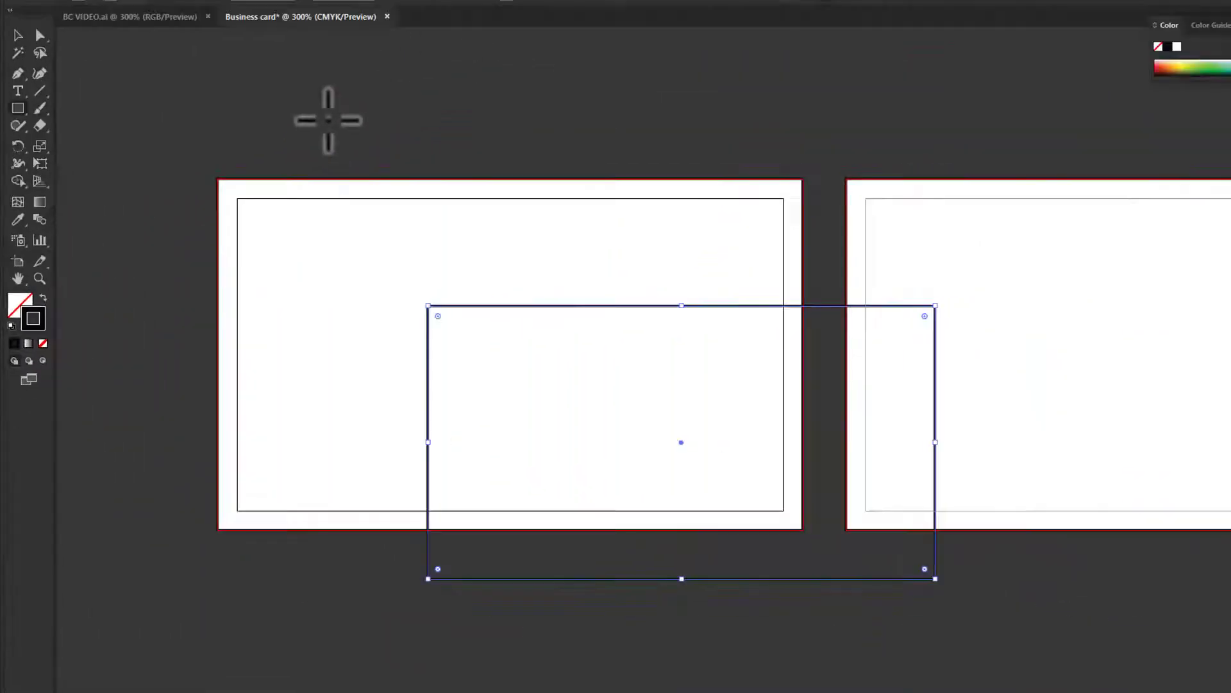
left_click_drag(303, 137, 489, 363)
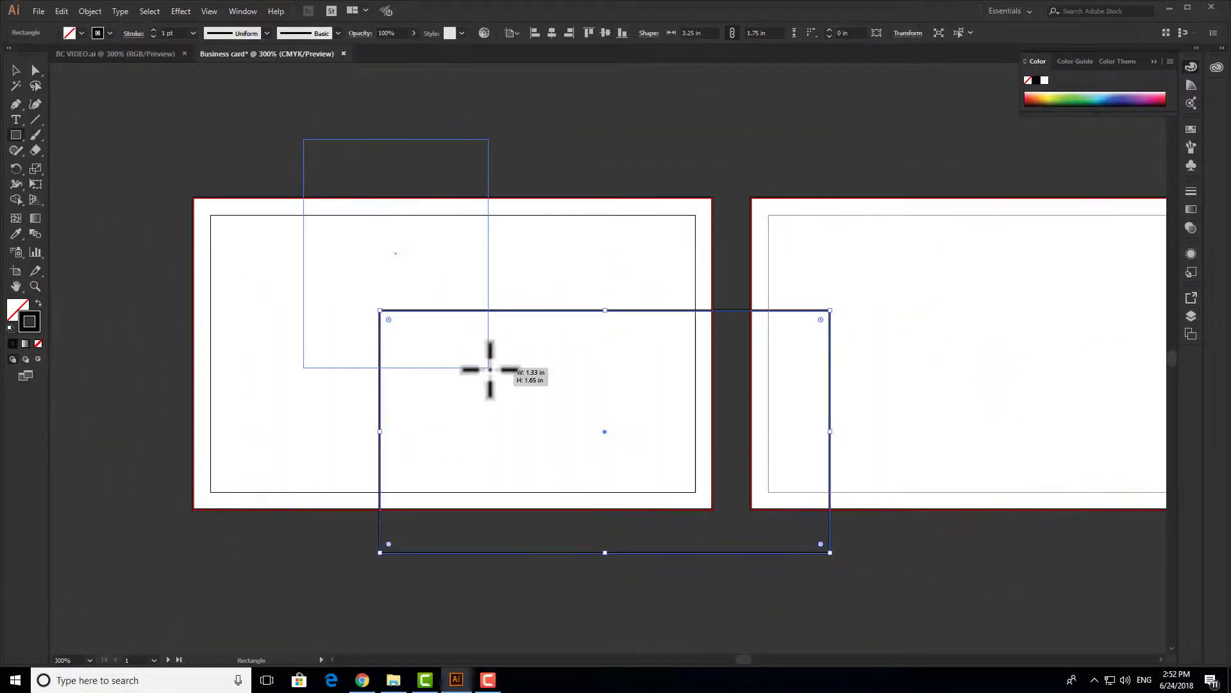
key("ctrl+z")
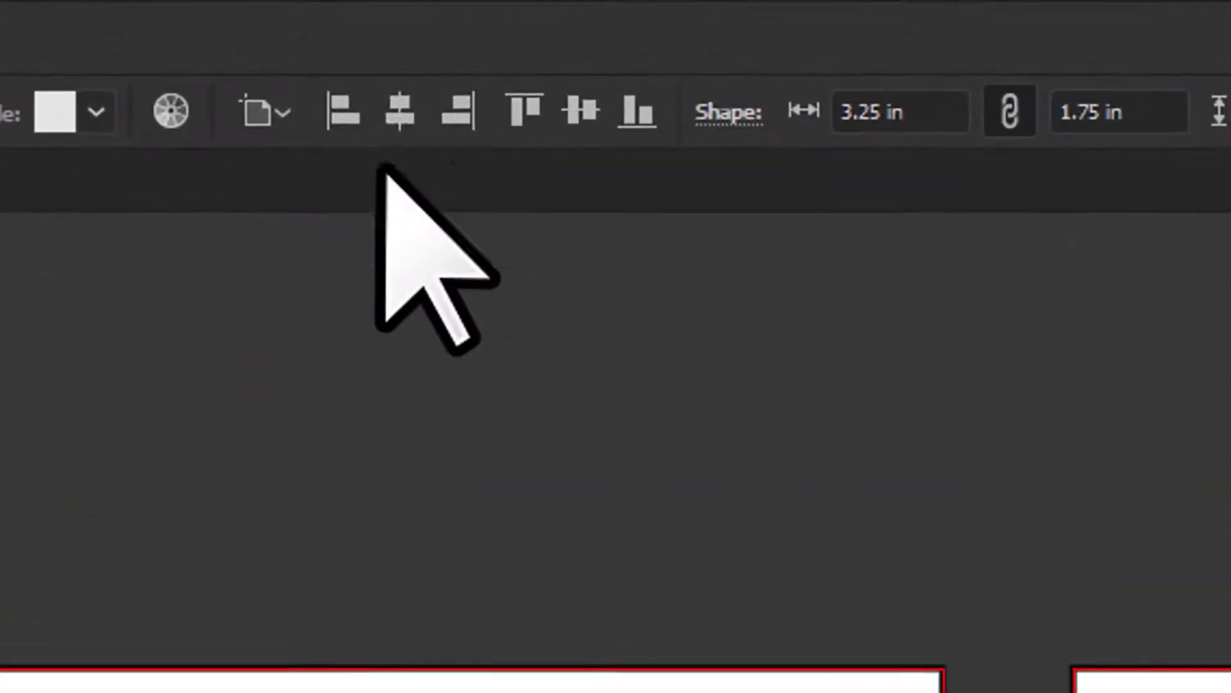
left_click(398, 131)
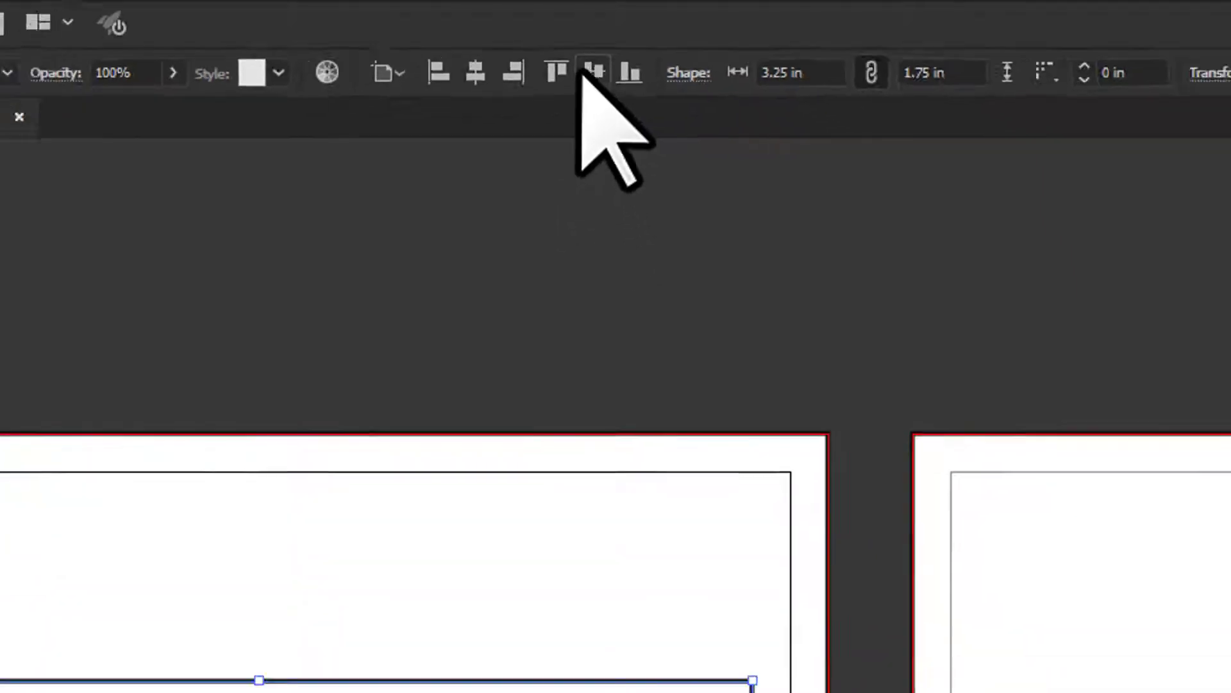
left_click(579, 111)
left_click_drag(820, 418, 122, 454)
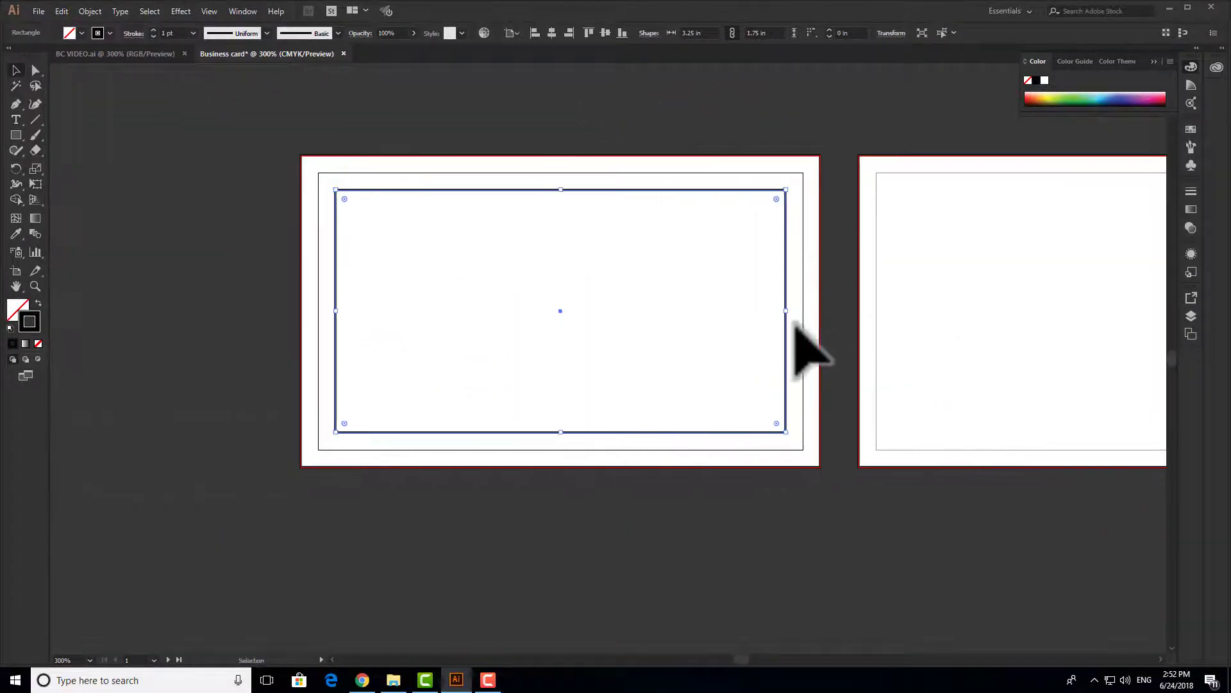
right_click(786, 317)
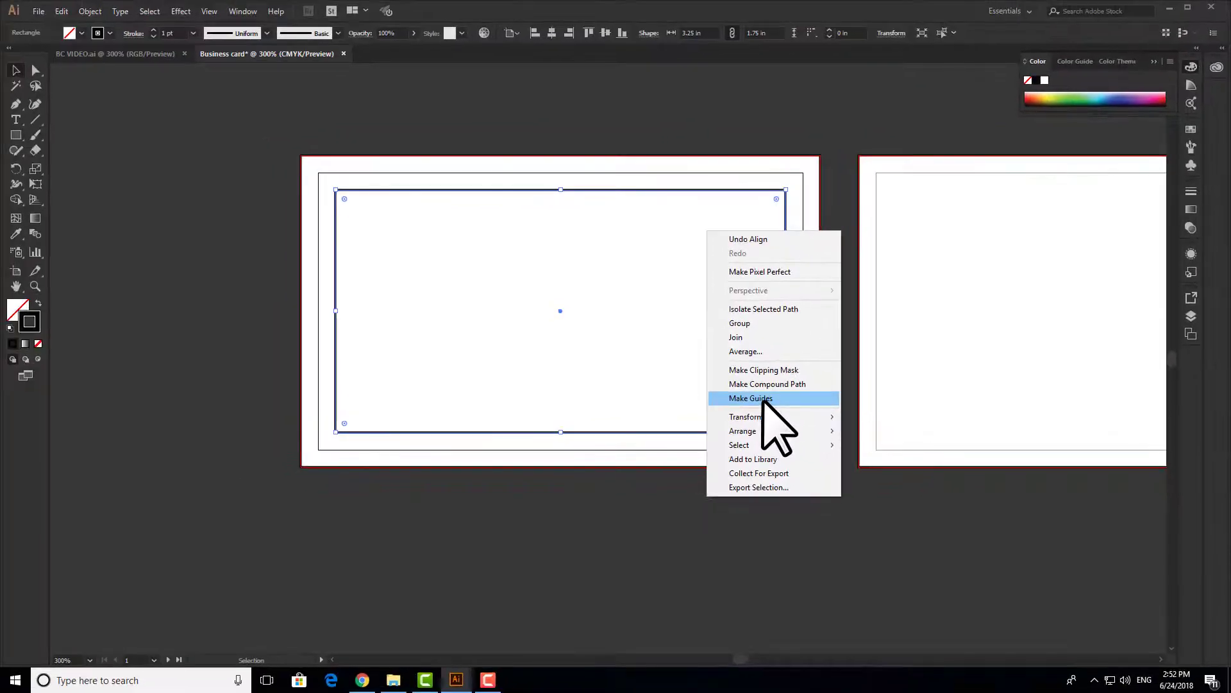
- Turn the centred rectangle into a guide and unlock the guides
left_click(763, 398)
right_click(722, 415)
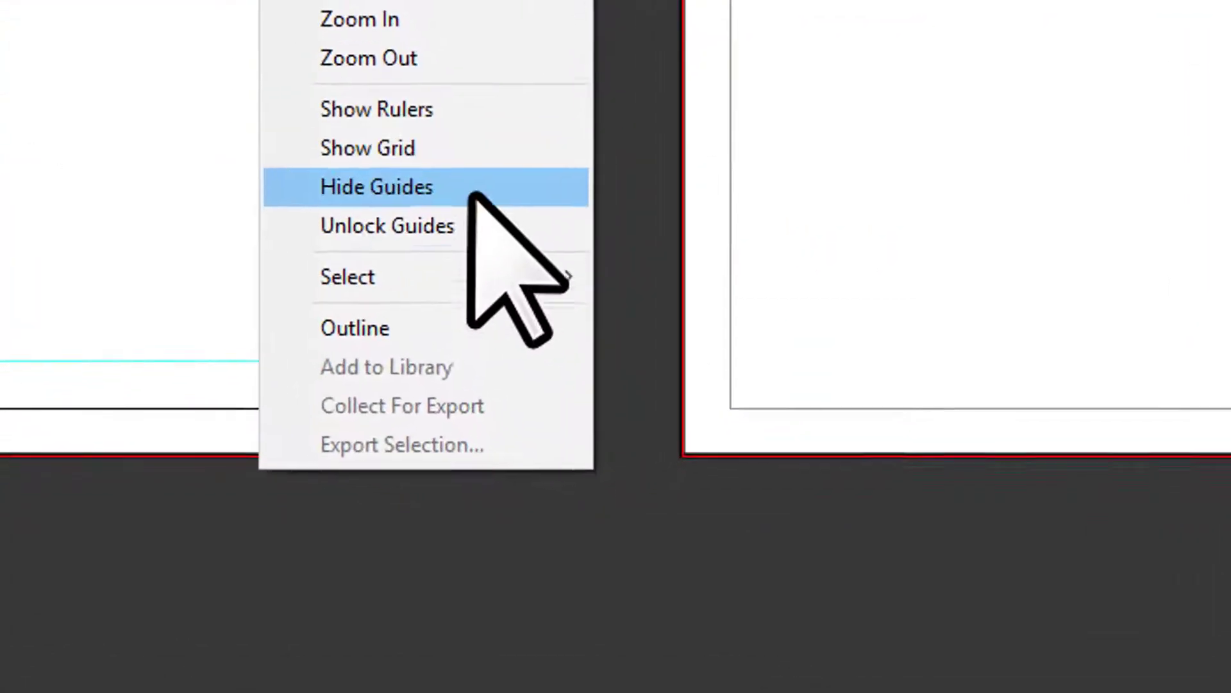
left_click(451, 224)
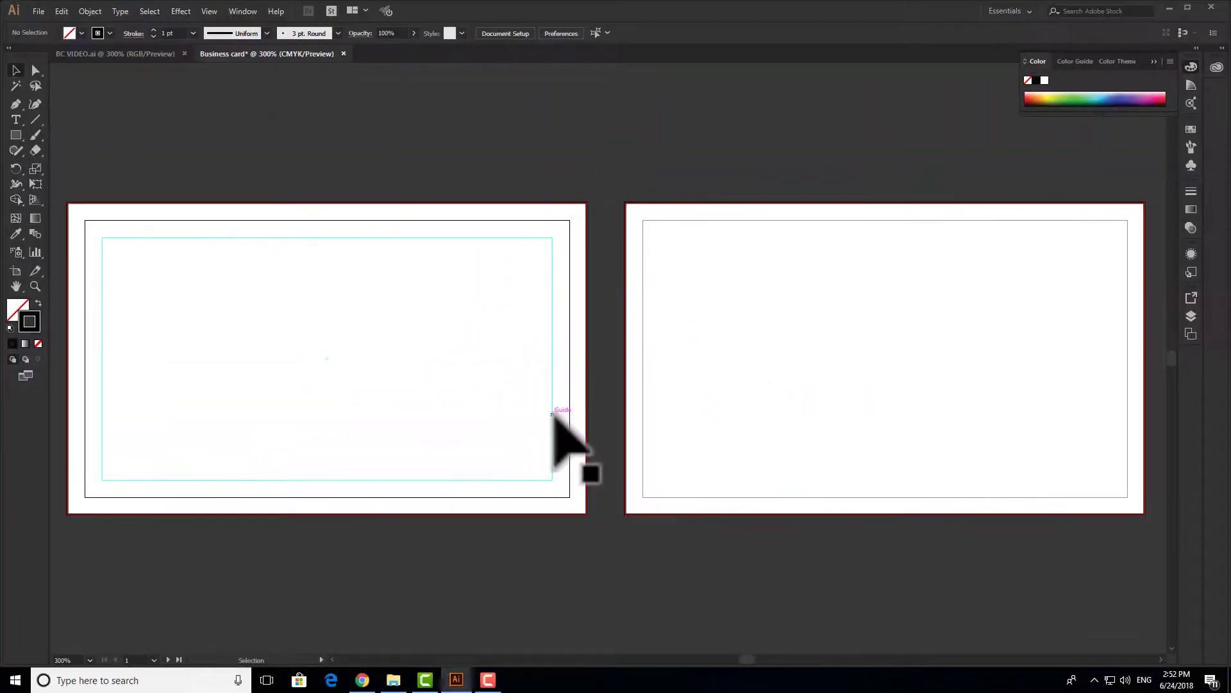
- Select the safe-area guides on both artboards and lock them
left_click_drag(583, 418, 1001, 385)
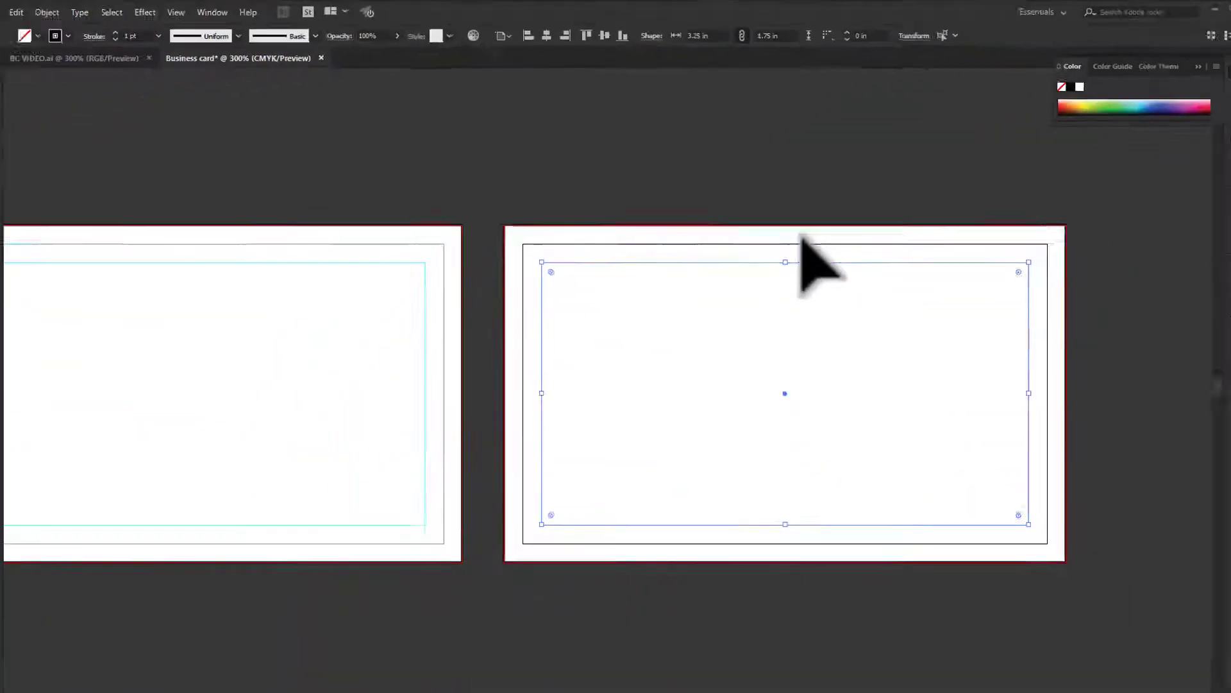
left_click_drag(808, 176, 346, 426)
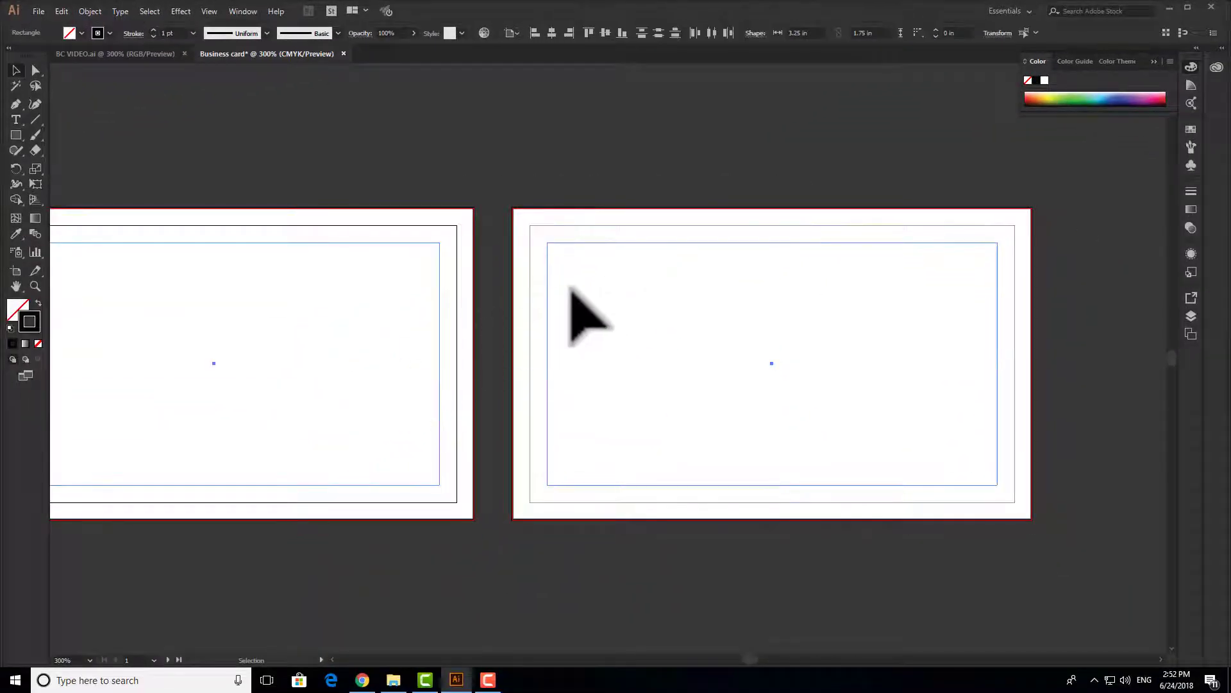
right_click(574, 300)
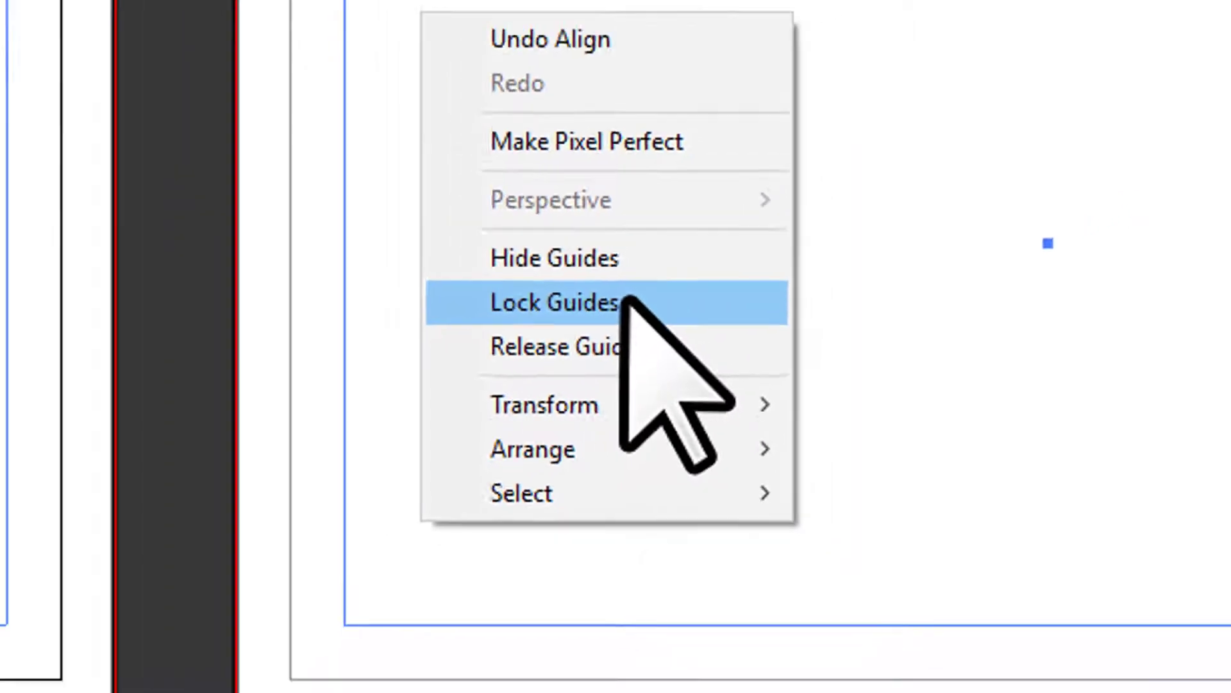
left_click(625, 279)
left_click_drag(445, 371, 627, 349)
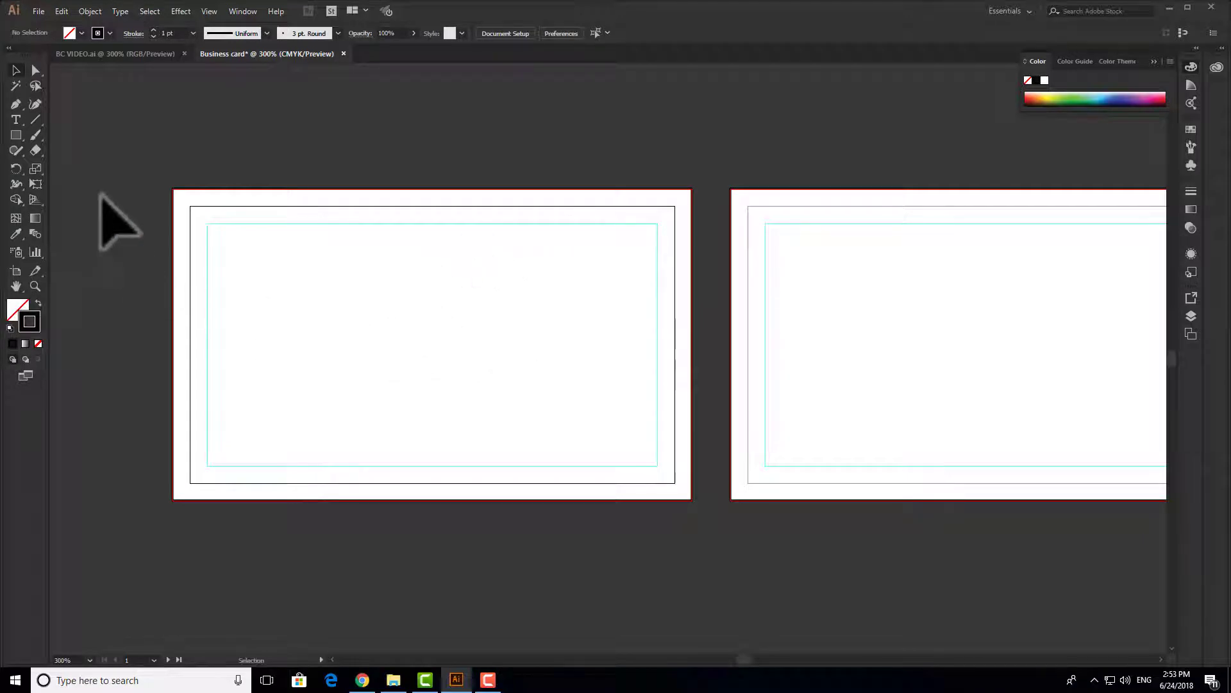
- Draw a 3.75 in bar along the first card's bottom, thinned to about 0.35 in tall
left_click_drag(517, 366, 599, 391)
scroll(482, 388, "up", 1)
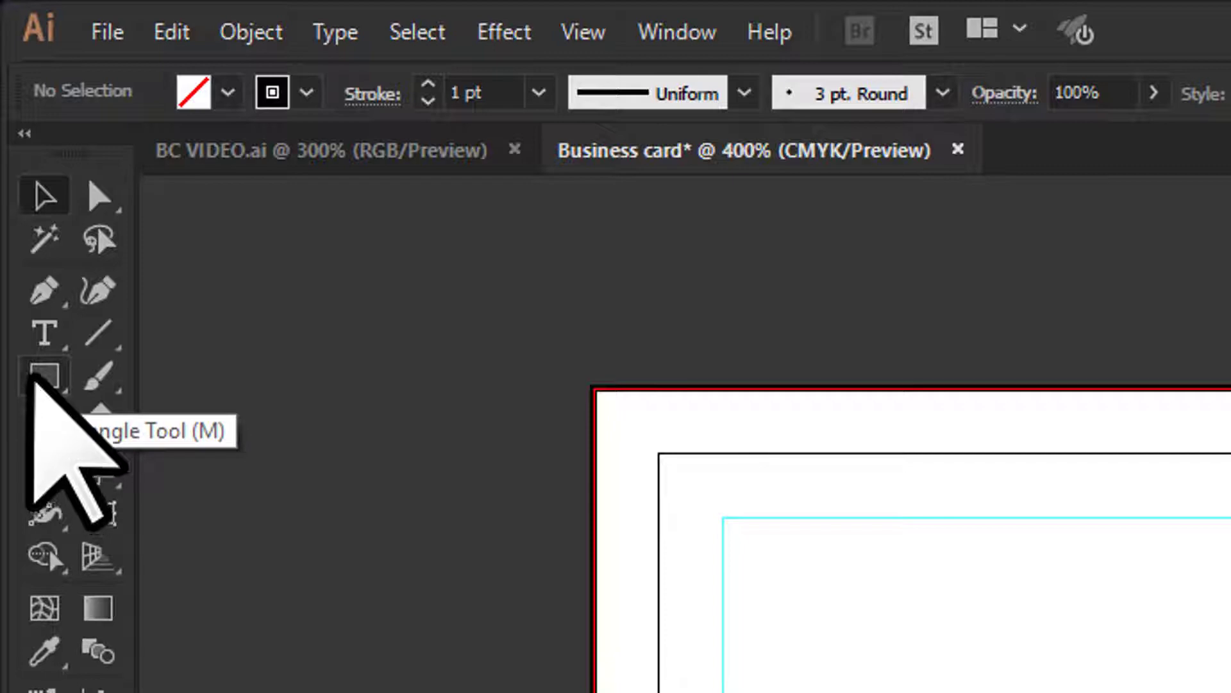
left_click(40, 377)
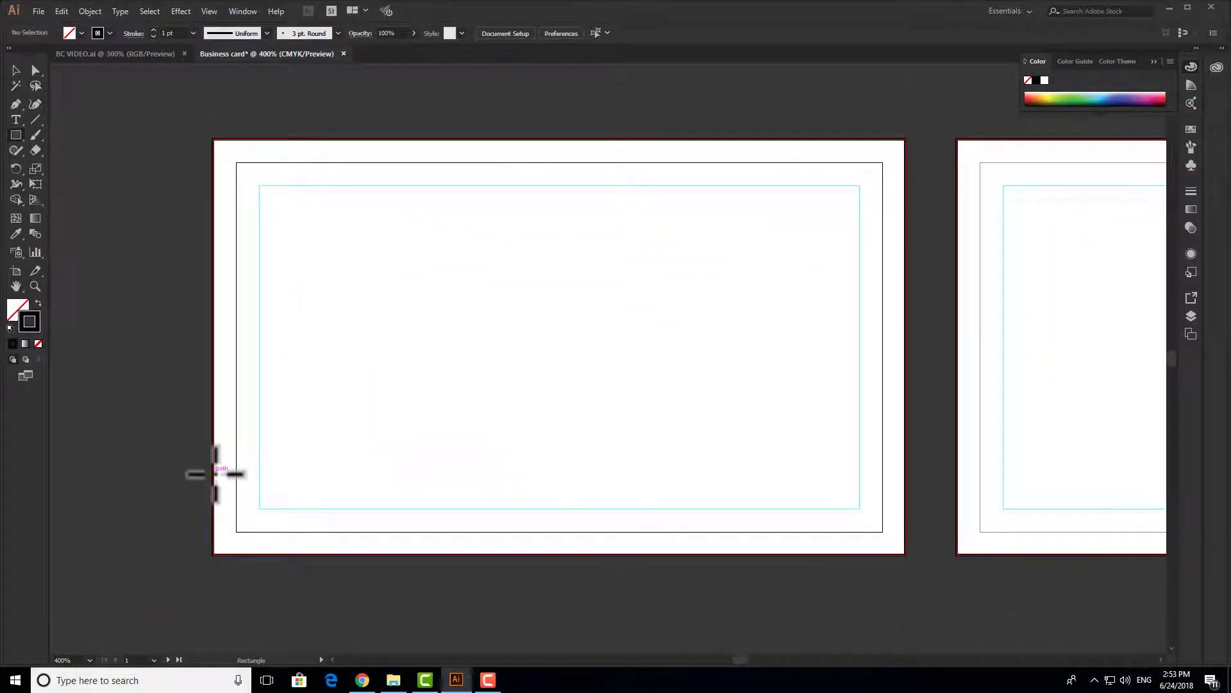
left_click_drag(214, 474, 891, 531)
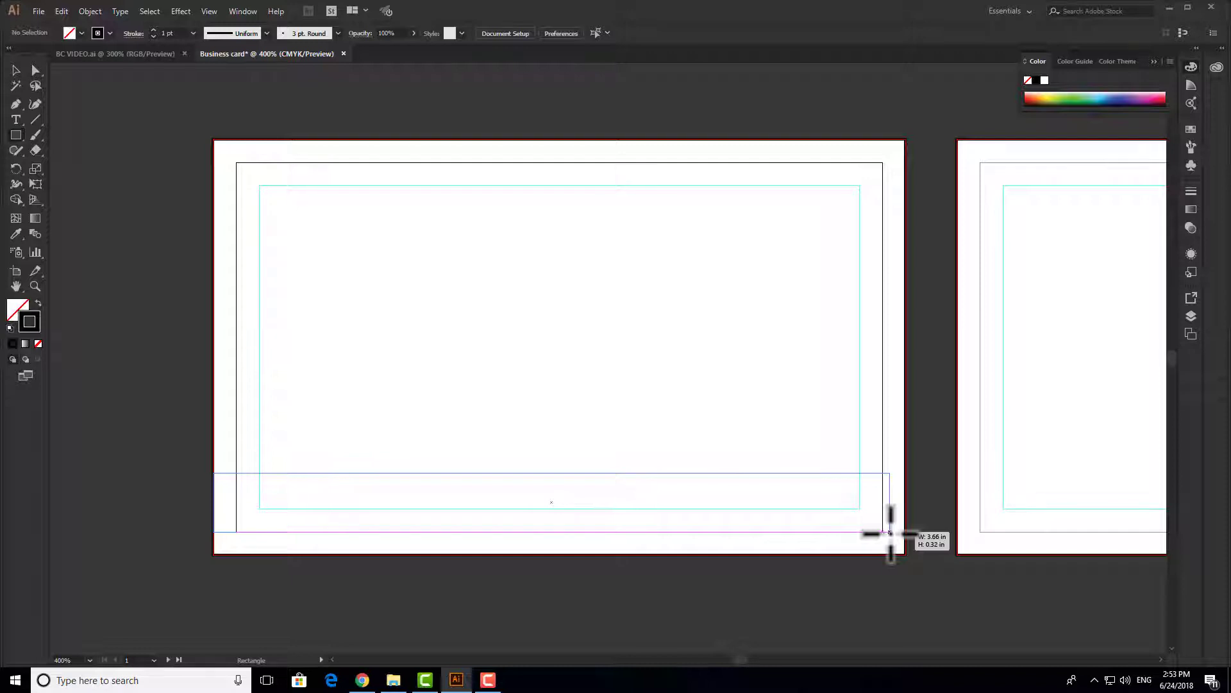
left_click_drag(891, 531, 905, 554)
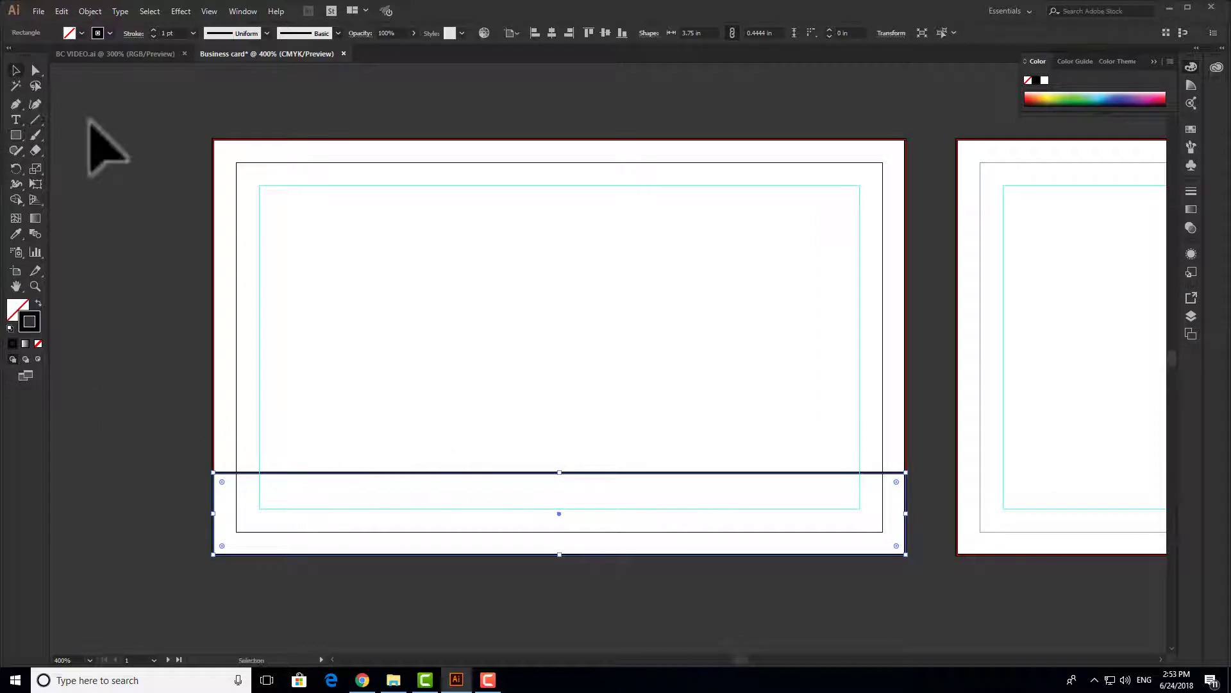
scroll(553, 504, "up", 2)
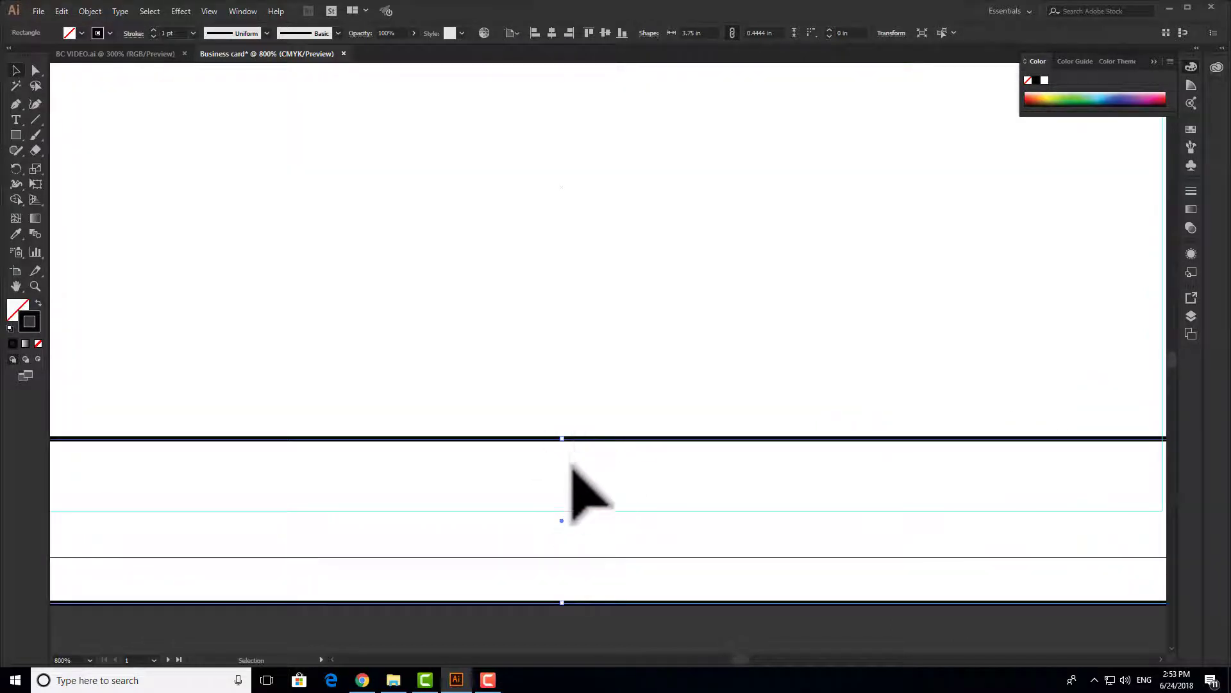
scroll(571, 450, "down", 1)
left_click_drag(570, 365, 585, 404)
left_click_drag(589, 486, 590, 505)
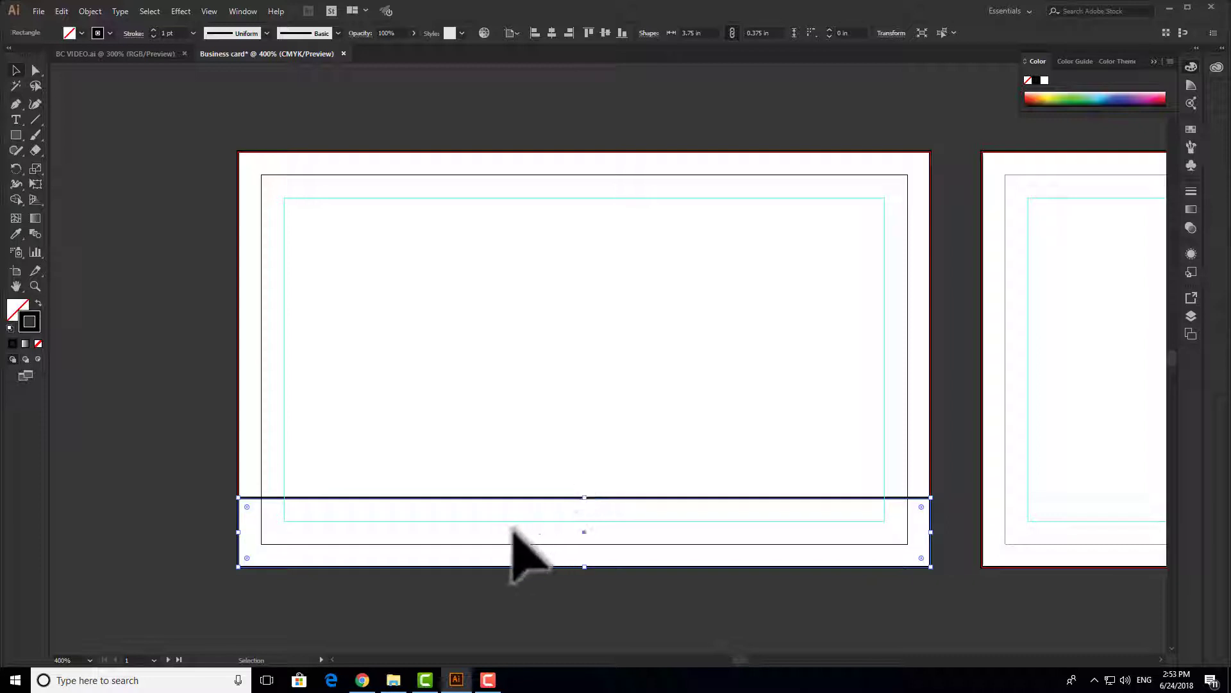
left_click_drag(591, 504, 589, 509)
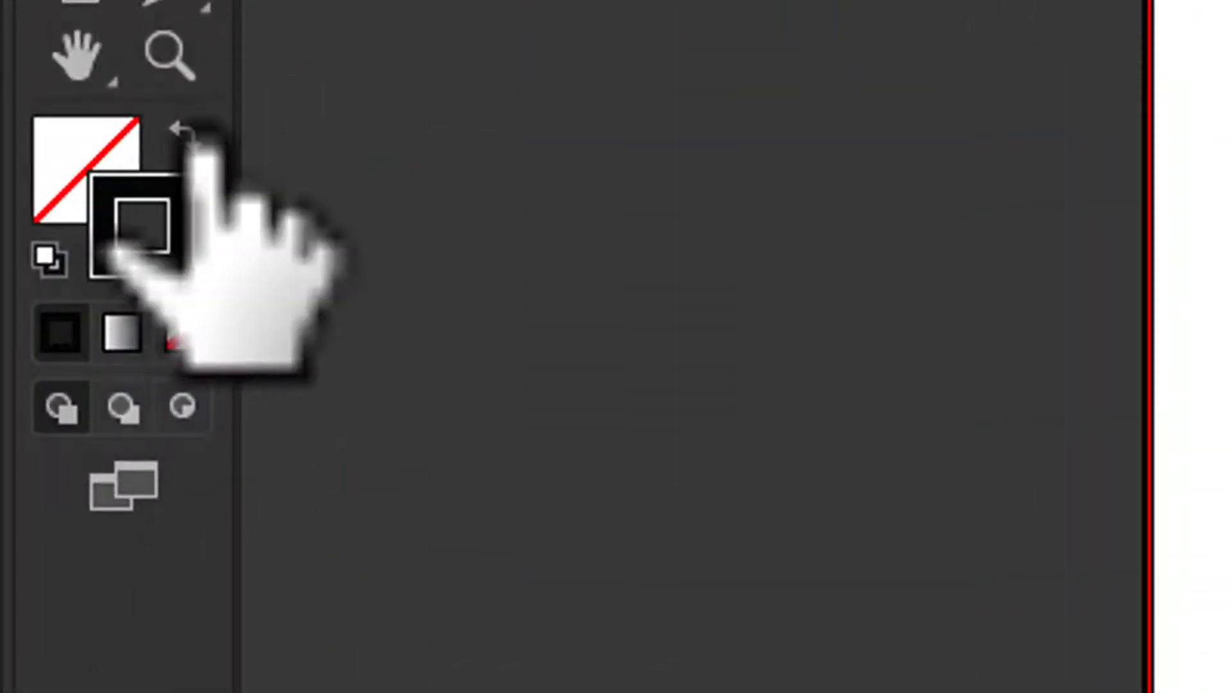
- Fill the bottom bar dark gray 4F4D4D with no stroke
left_click(185, 131)
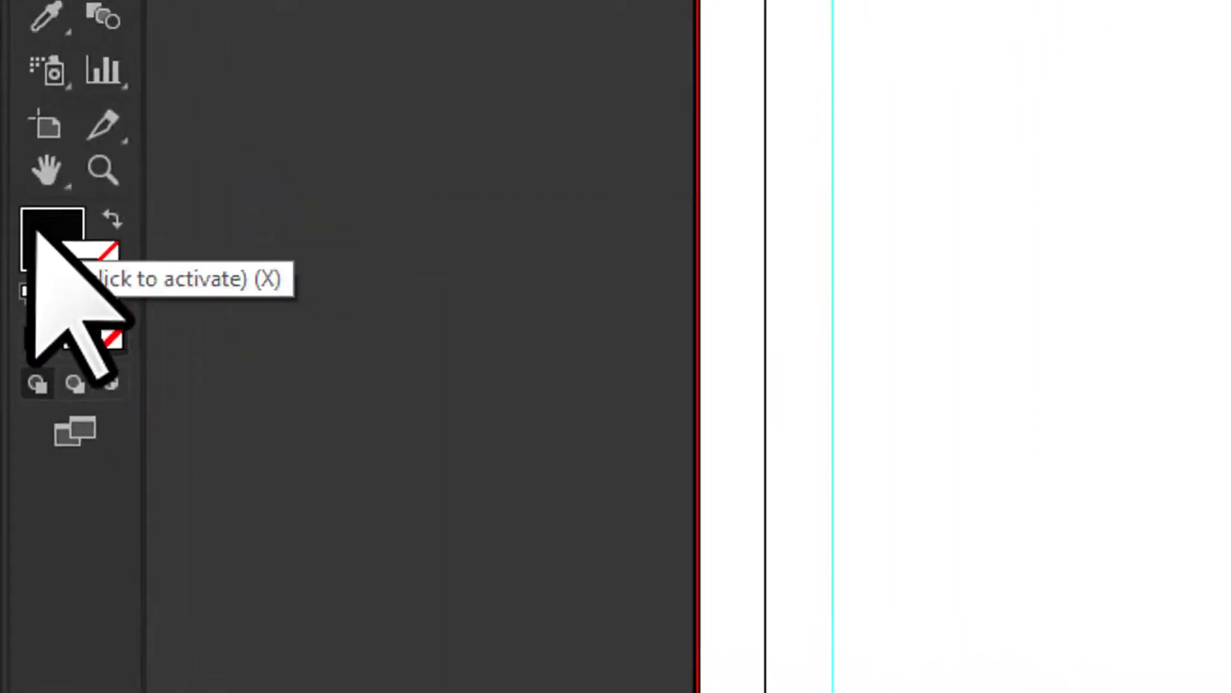
double_click(80, 166)
left_click_drag(668, 385, 665, 373)
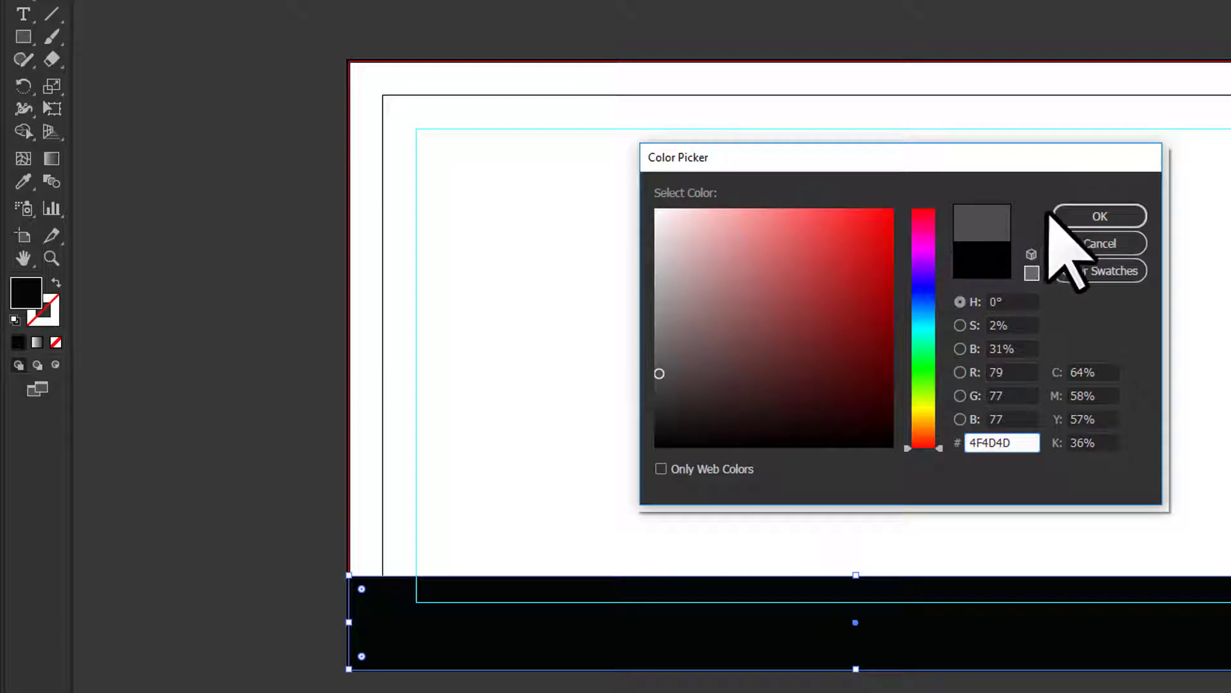
left_click(1058, 219)
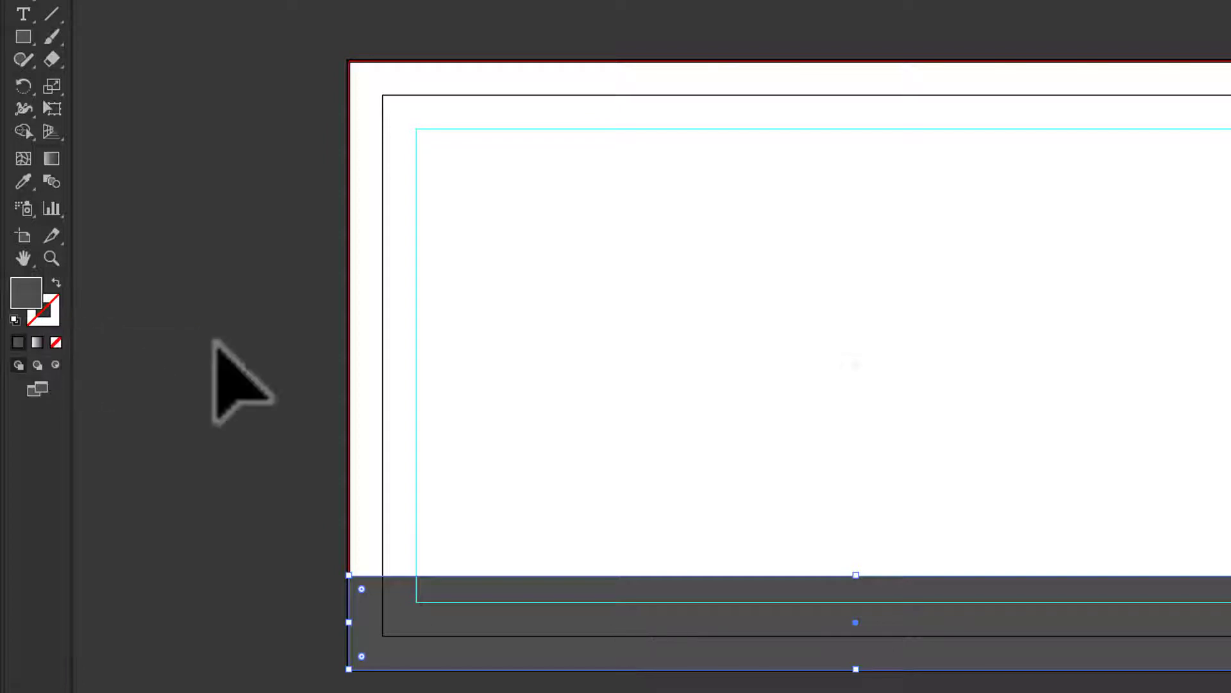
left_click(249, 414)
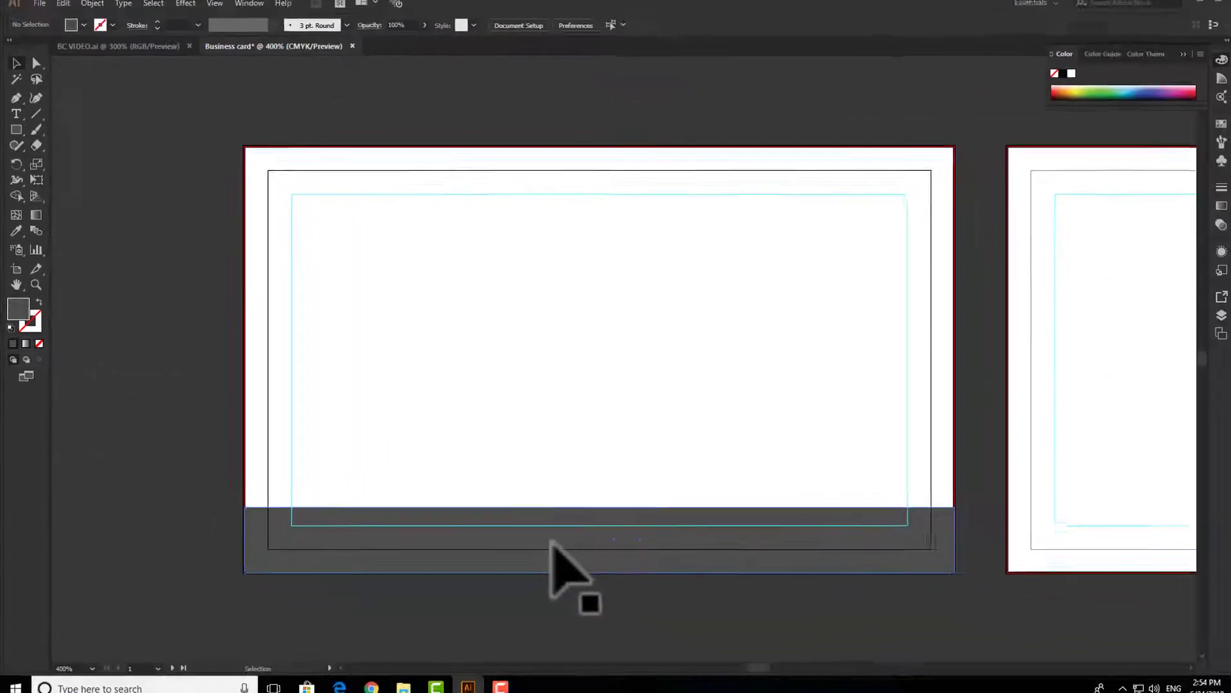
left_click(551, 542)
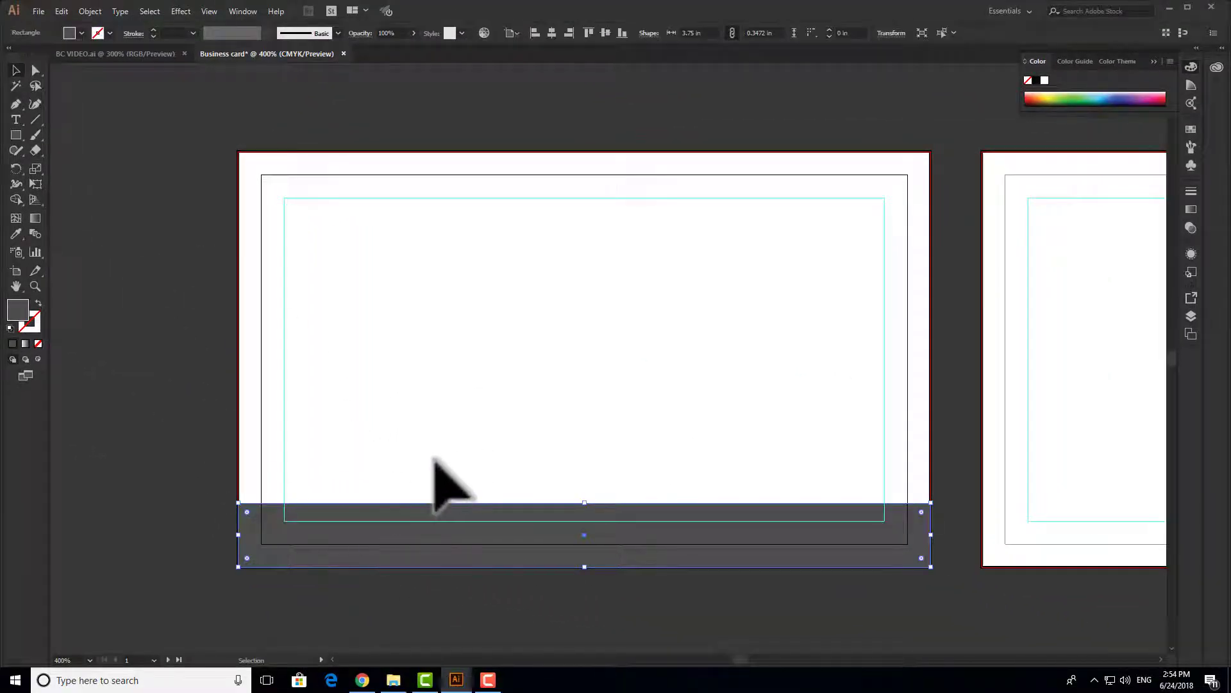
left_click(200, 349)
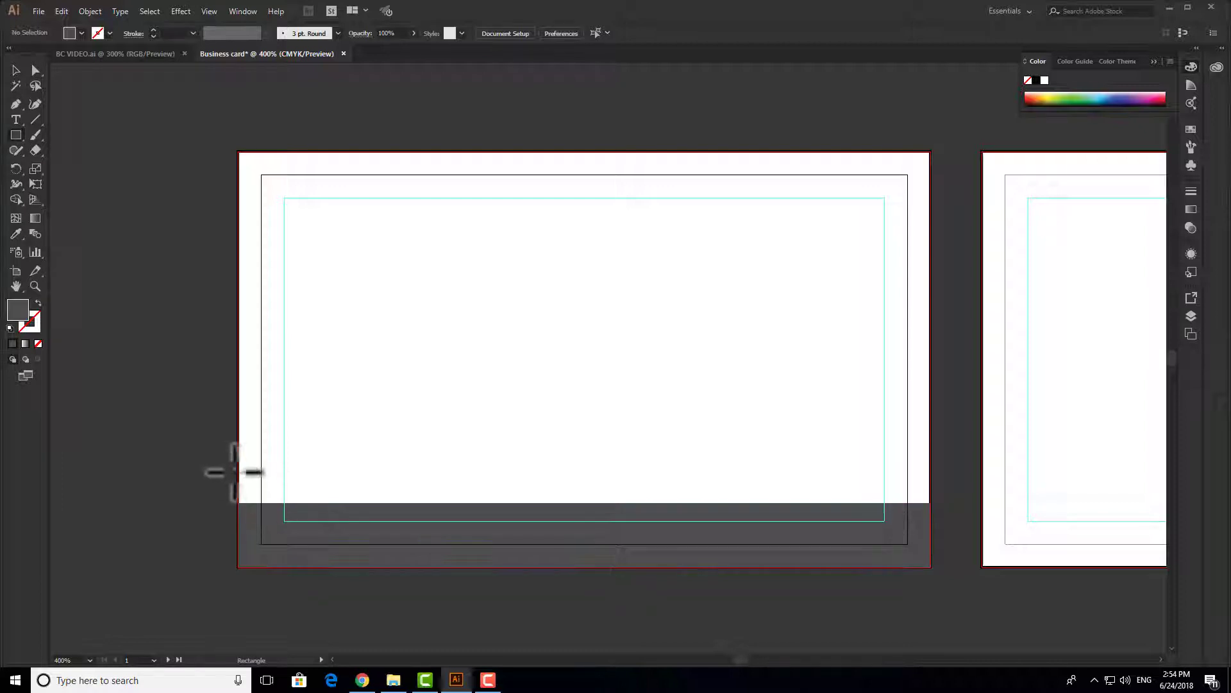
- Draw a 1.91 × 0.53 in rectangle over the bottom bar's left part
left_click_drag(474, 542, 603, 567)
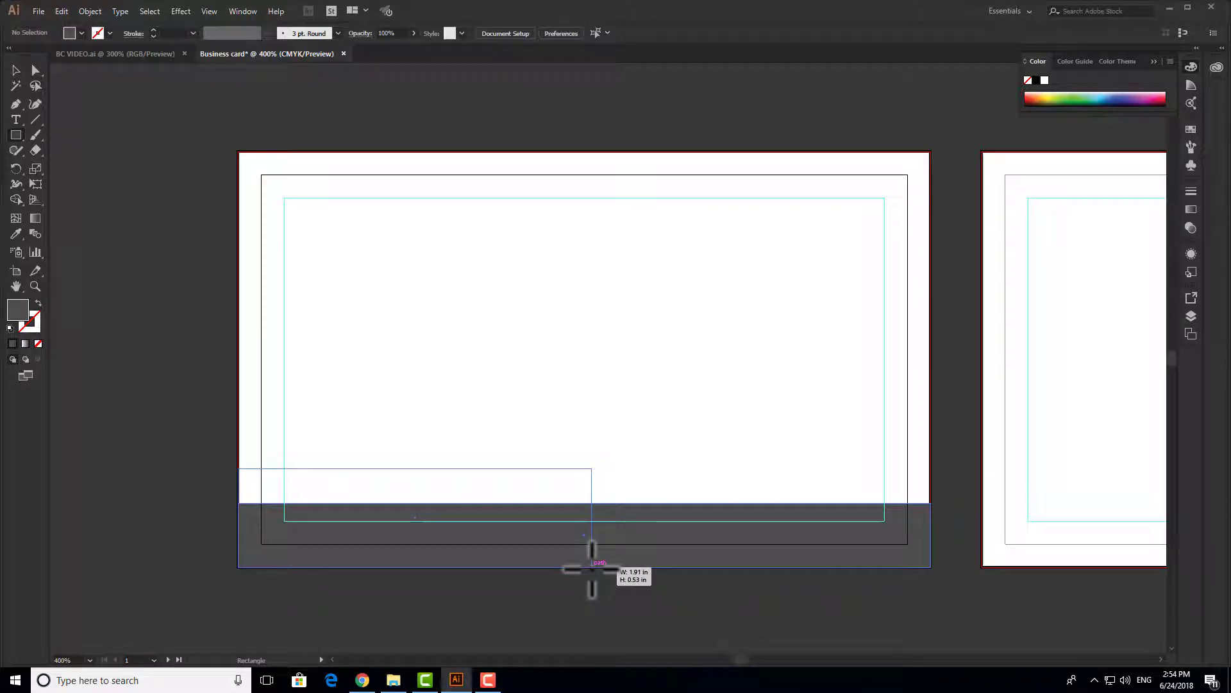
left_click_drag(591, 568, 591, 567)
left_click(14, 72)
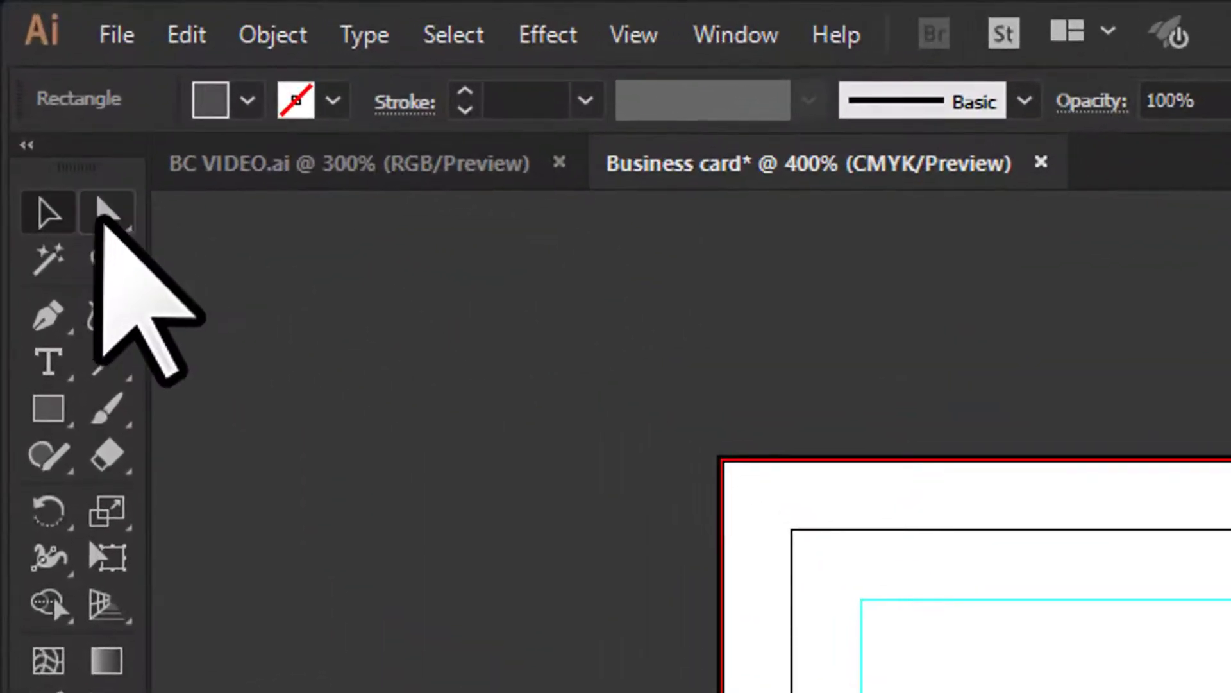
- Slant the block's right edge and nudge the slanted edge further right
left_click(102, 212)
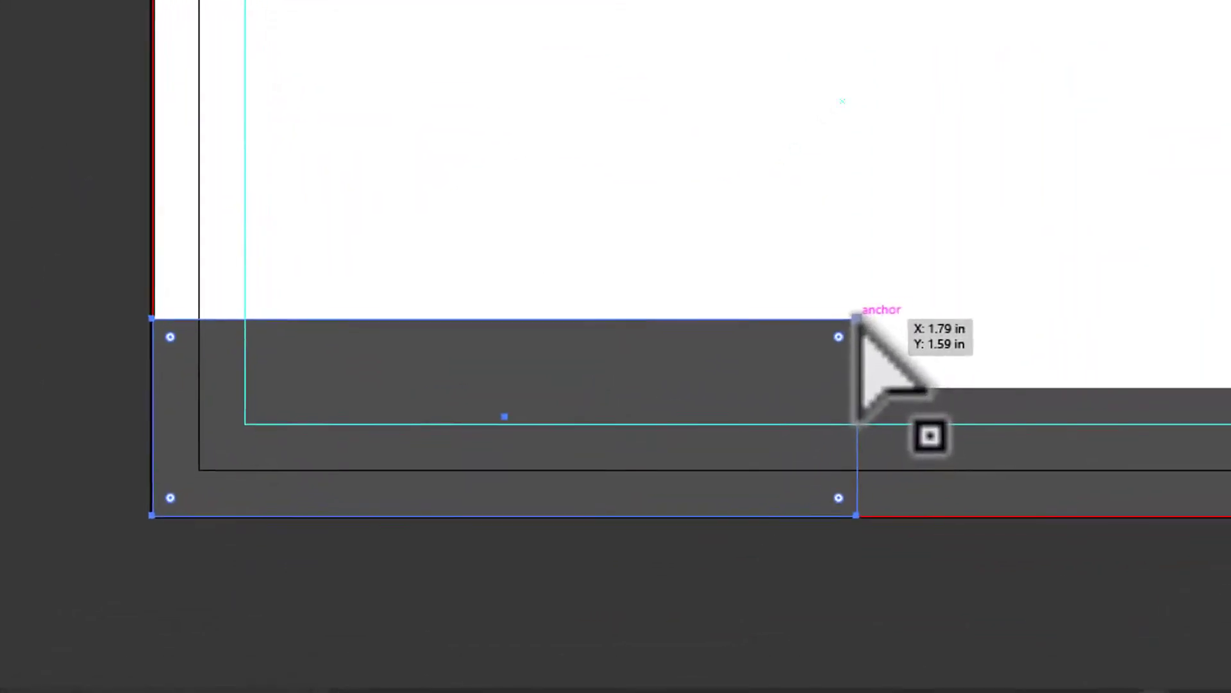
left_click(890, 300)
left_click_drag(890, 300, 621, 305)
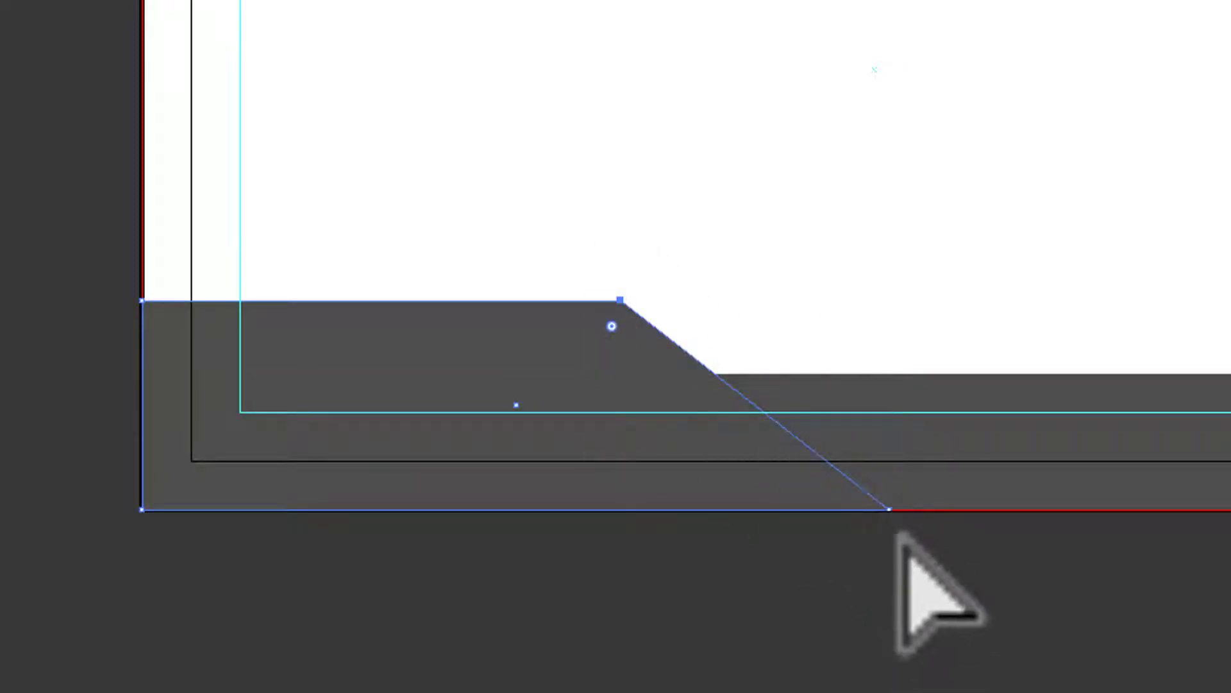
left_click(888, 510)
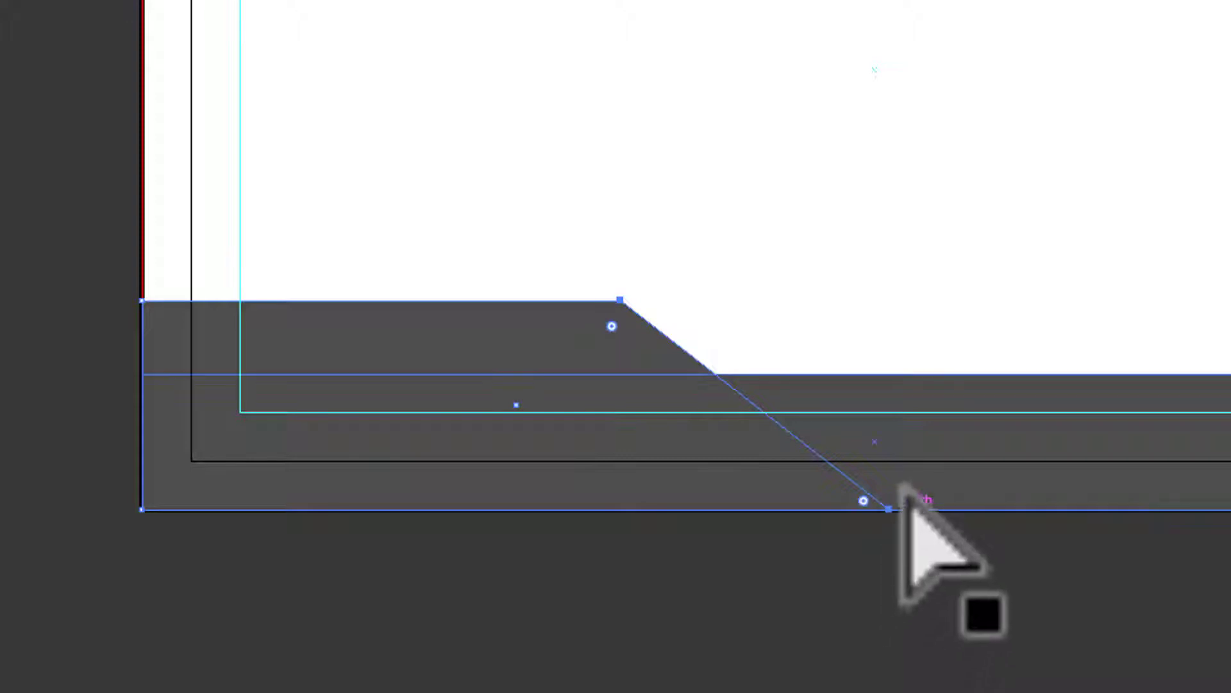
key("Right")
key("Right")
key("Right")
key("Right")
key("Right")
key("Right")
key("Right")
key("Right")
key("Right")
key("Right")
key("Right")
key("Right")
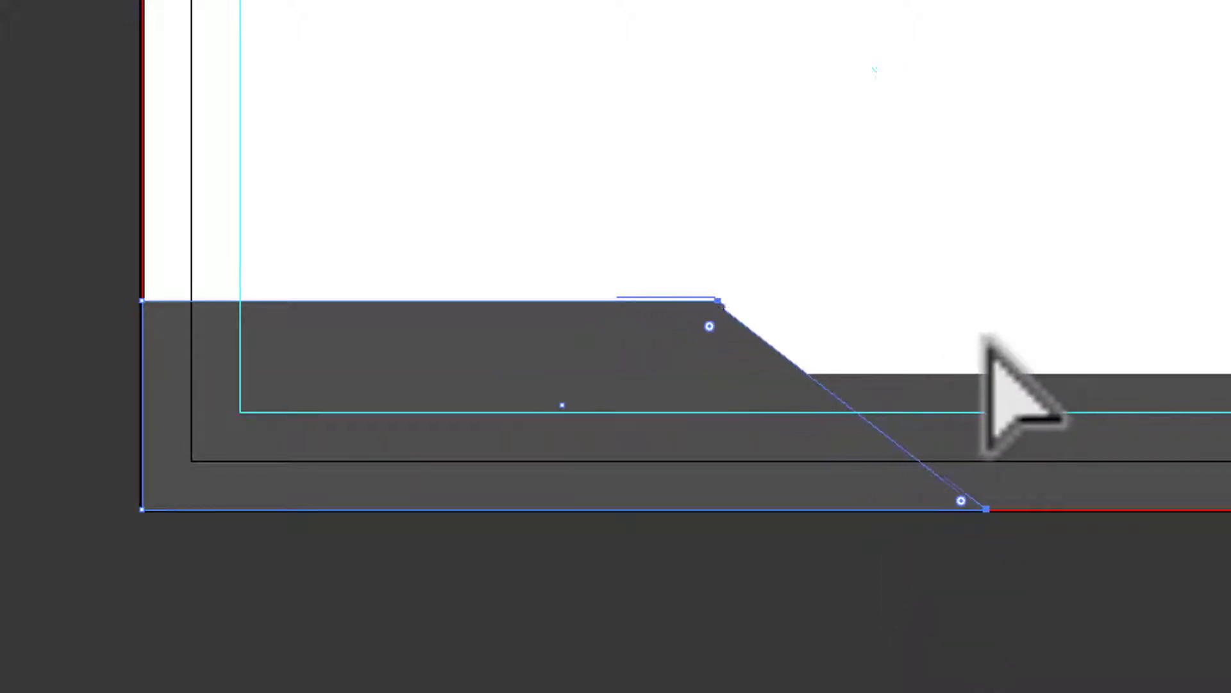
key("Right")
key("Right")
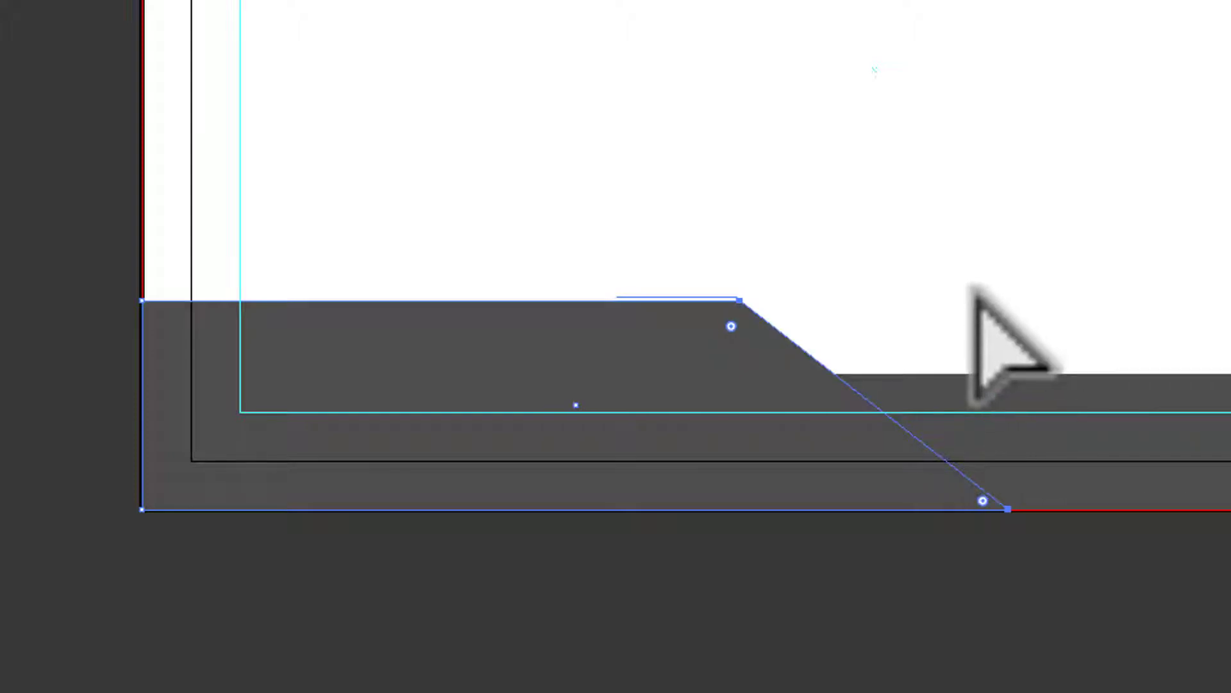
left_click(947, 136)
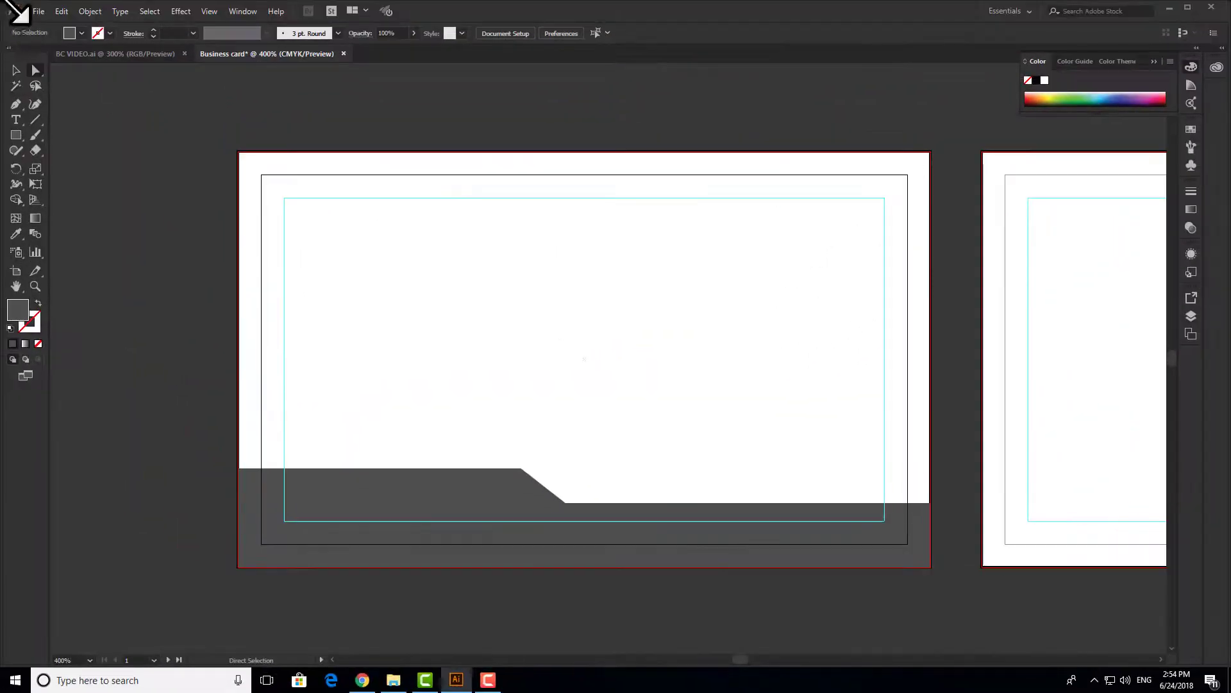
left_click(494, 492)
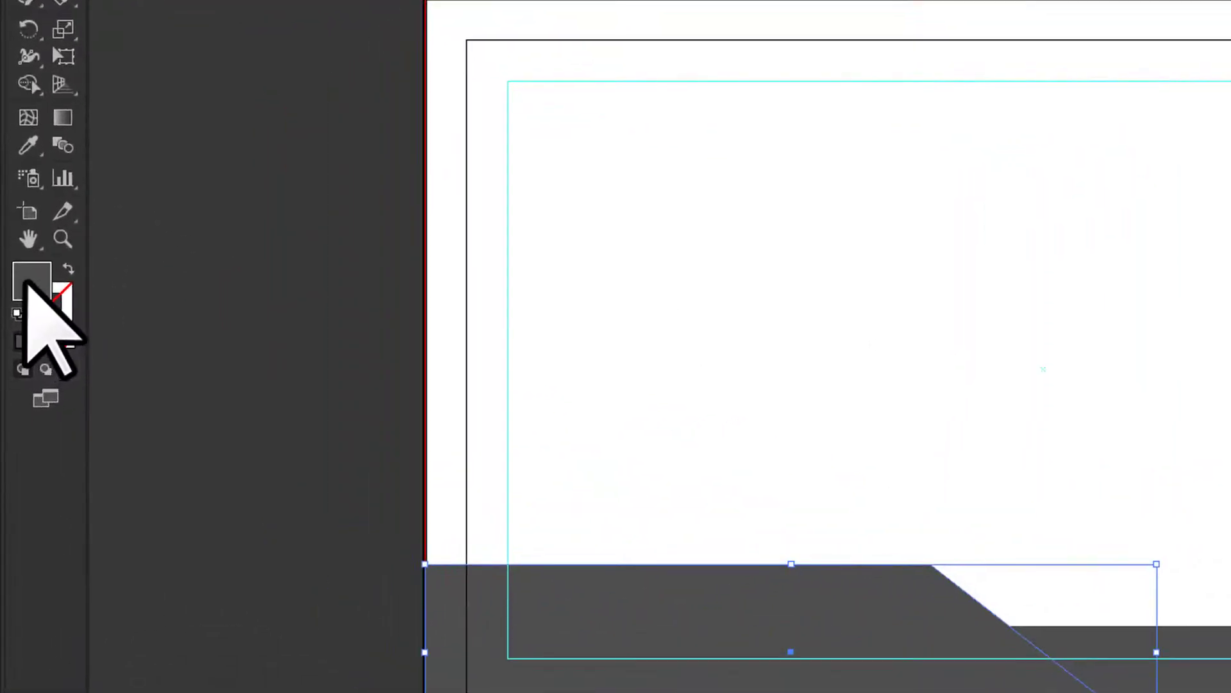
- Fill the slanted block dark red 9E0202, then return to the BC VIDEO.ai logo file
double_click(29, 283)
left_click_drag(1077, 217, 1084, 255)
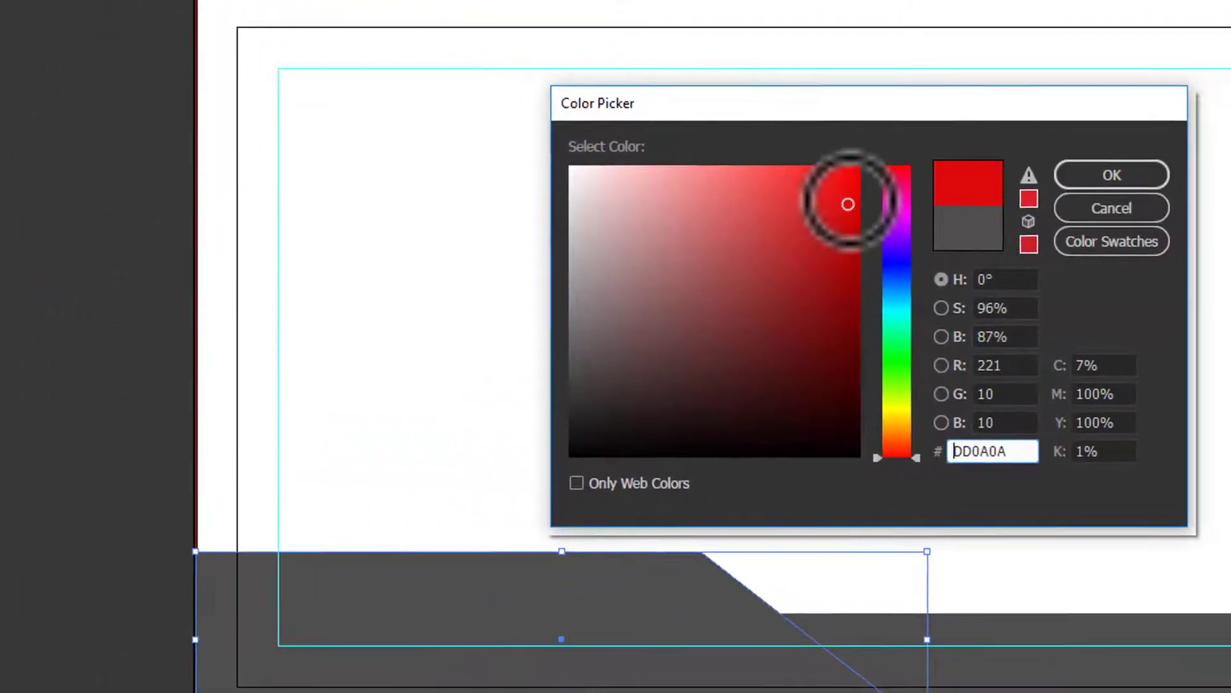
left_click_drag(769, 237, 771, 272)
left_click(1015, 172)
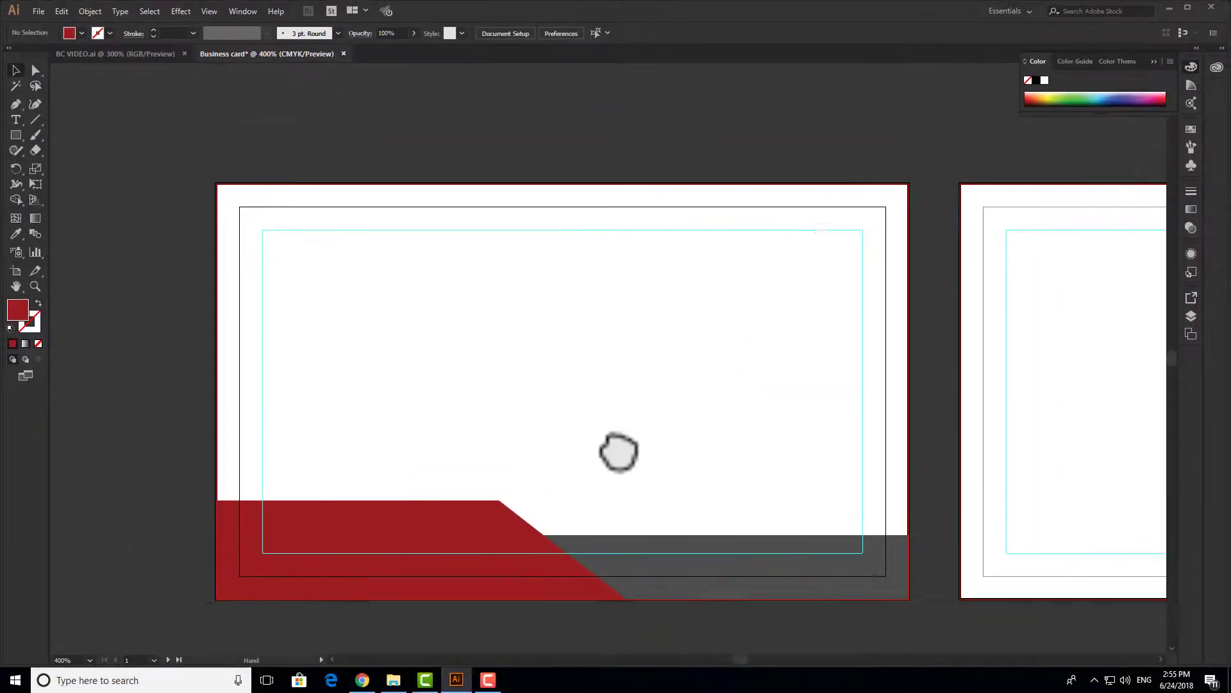
left_click_drag(675, 369, 618, 371)
left_click_drag(684, 417, 406, 353)
left_click_drag(633, 330, 787, 377)
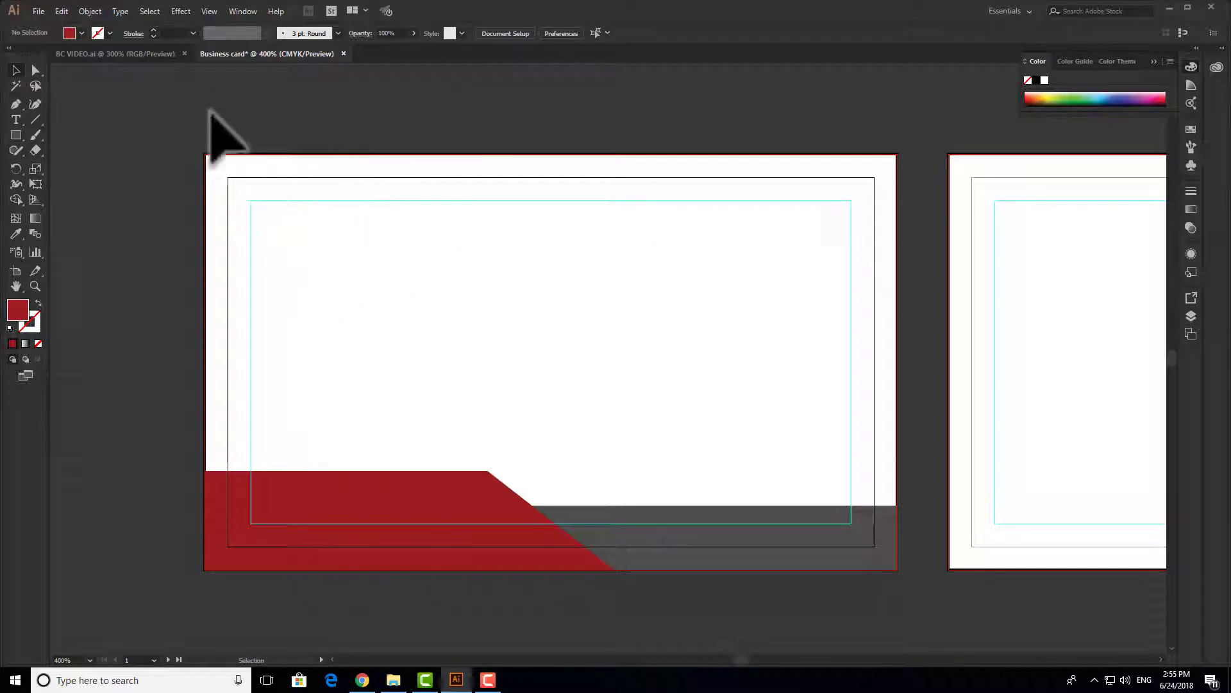
left_click(146, 55)
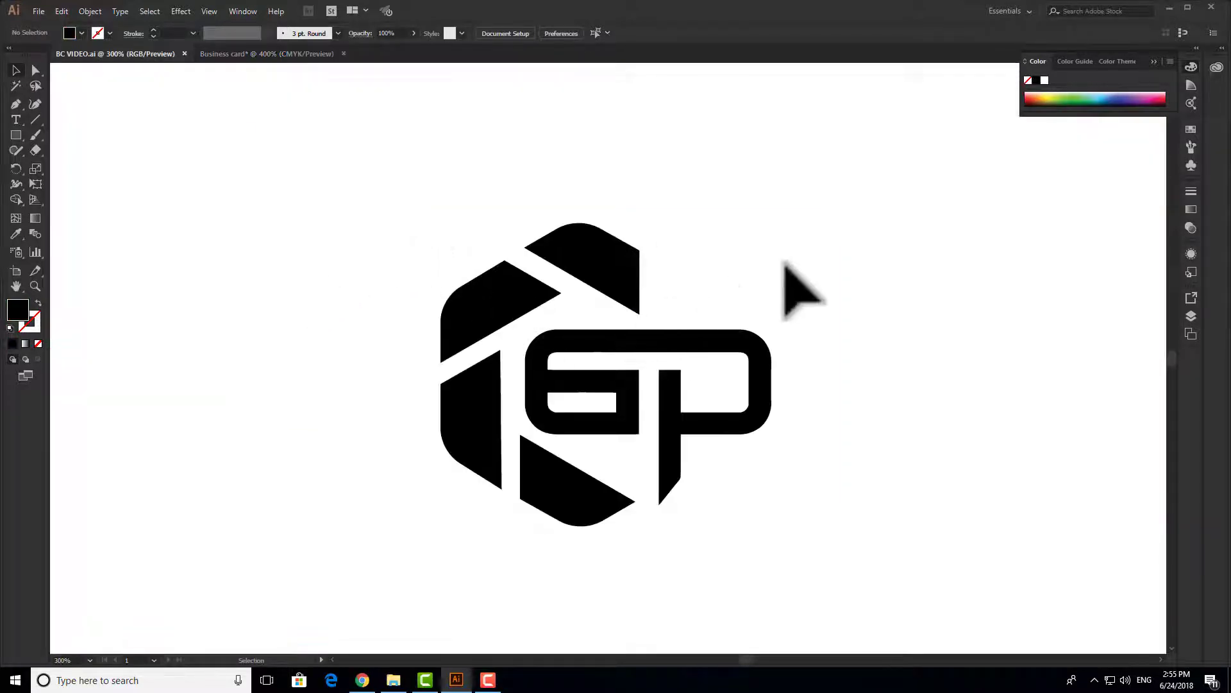
- Copy the GP logo onto the card, shrink it to about 0.4 × 0.36 in, and place it top-left
left_click_drag(817, 178, 377, 527)
left_click_drag(617, 272, 430, 237)
left_click_drag(614, 172, 341, 422)
left_click_drag(314, 487, 507, 302)
scroll(486, 276, "up", 1)
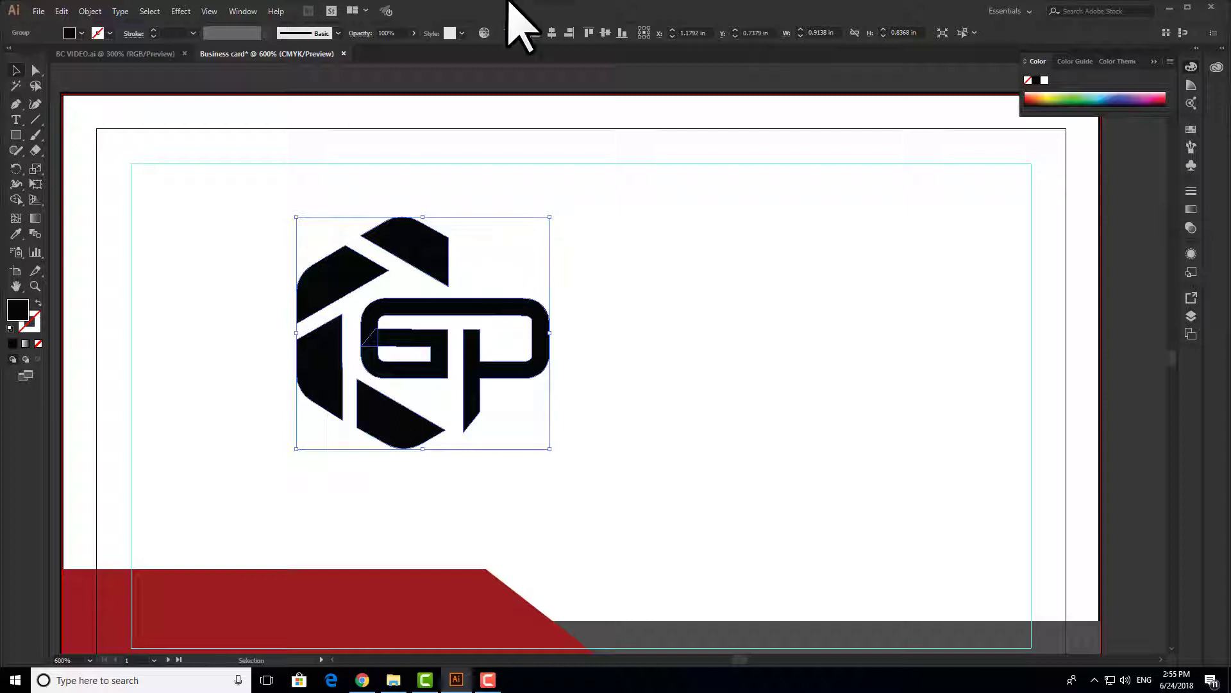
left_click_drag(551, 218, 204, 242)
left_click_drag(398, 426, 478, 379)
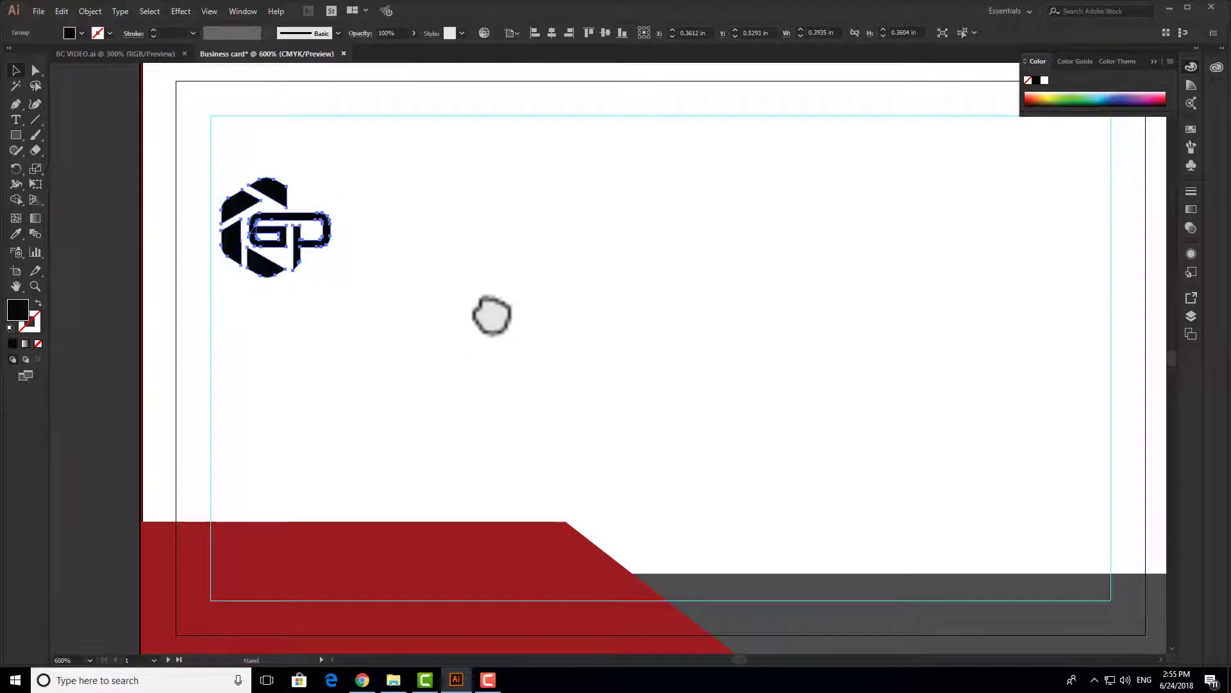
left_click_drag(491, 321, 488, 270)
left_click_drag(361, 114, 212, 248)
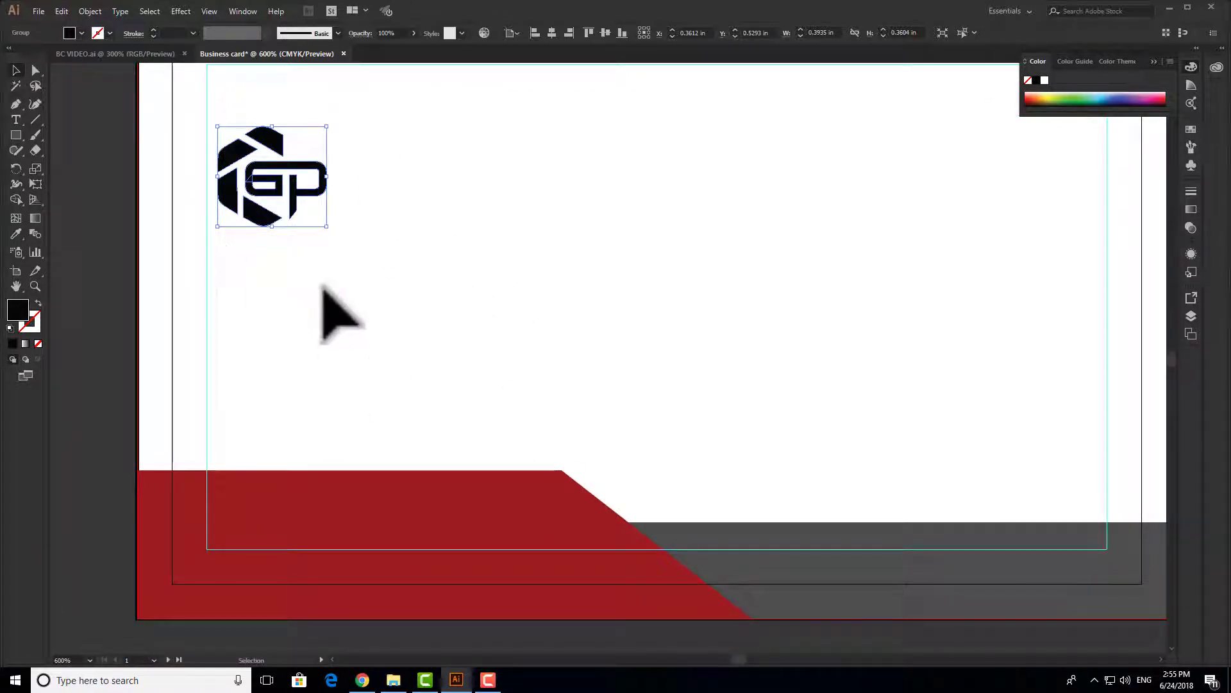
key("i")
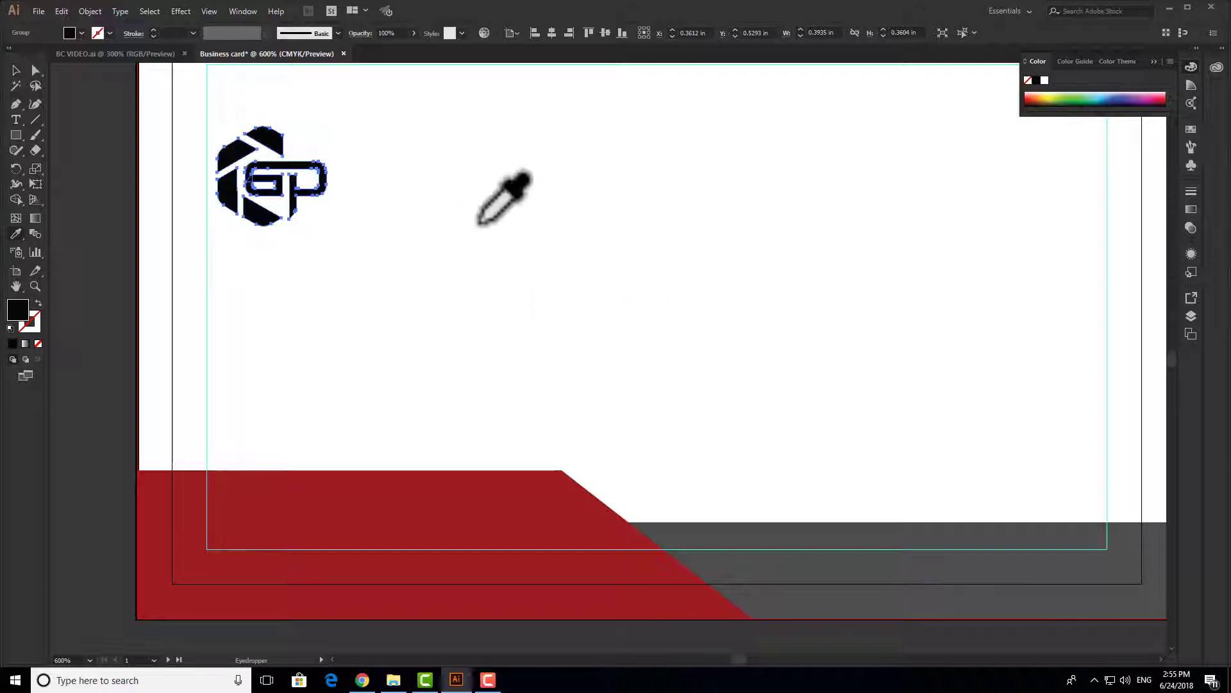
- Sample the slanted block's dark red onto the GP logo with the Eyedropper
left_click(492, 508)
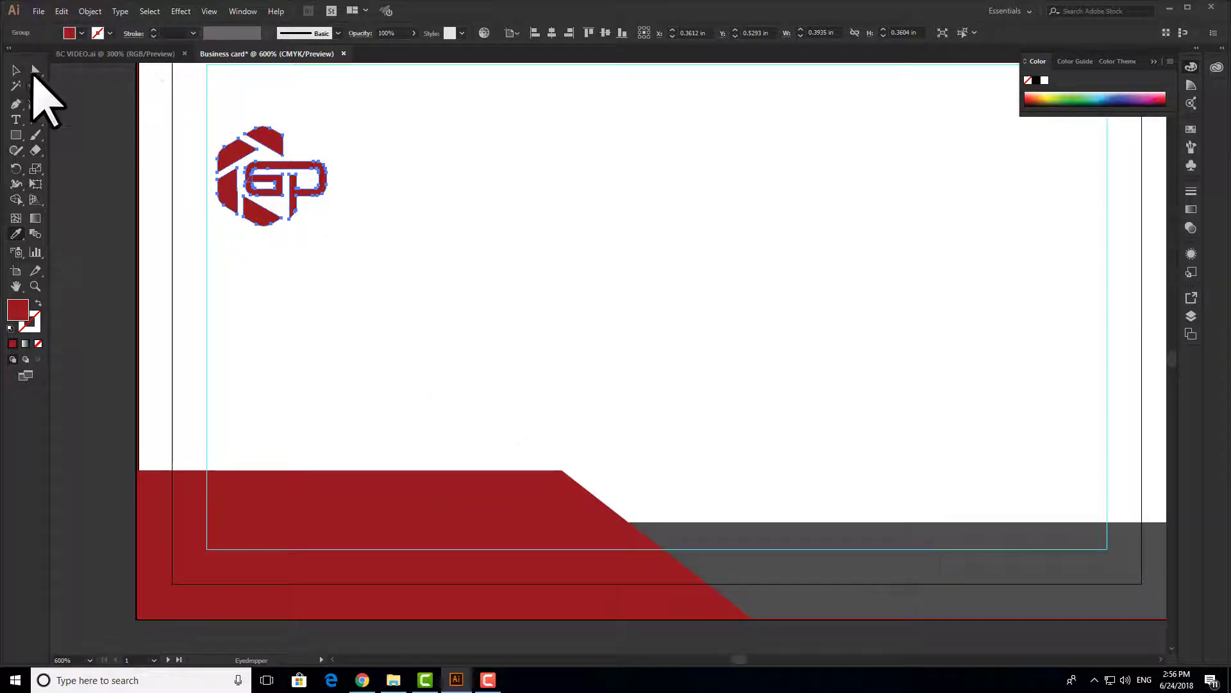
left_click(16, 70)
left_click(440, 197)
scroll(295, 175, "up", 3)
key("space")
left_click_drag(476, 231, 519, 245)
scroll(550, 329, "down", 3)
key("space")
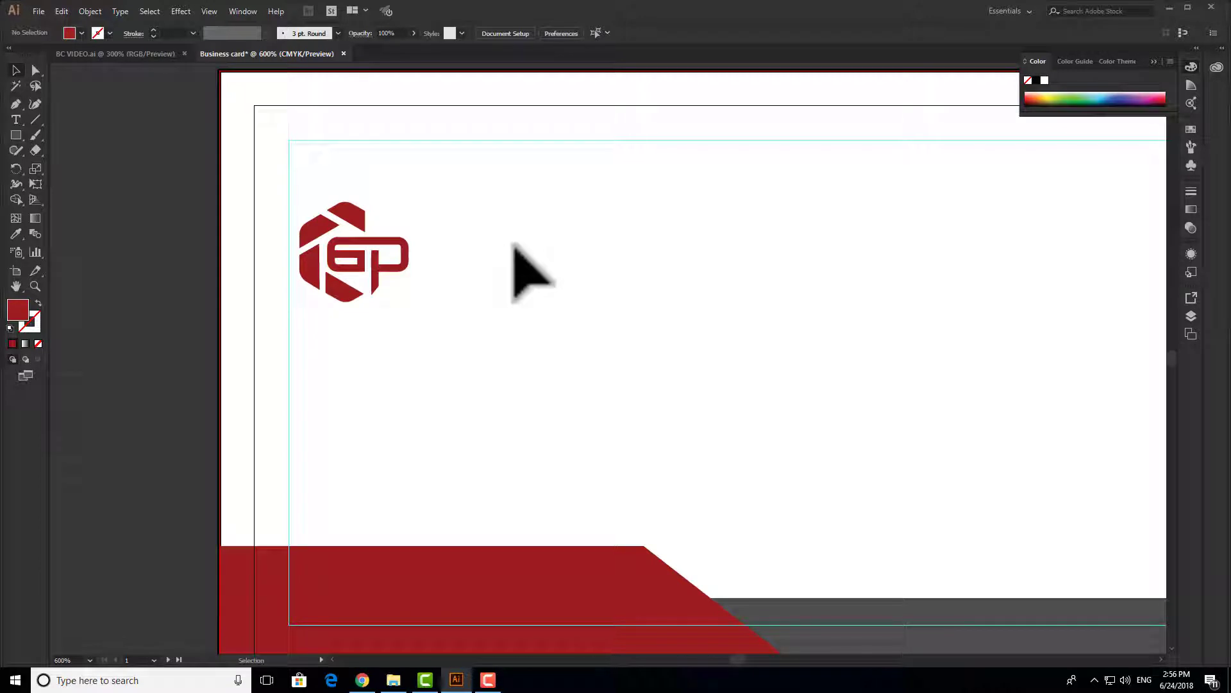
key("space")
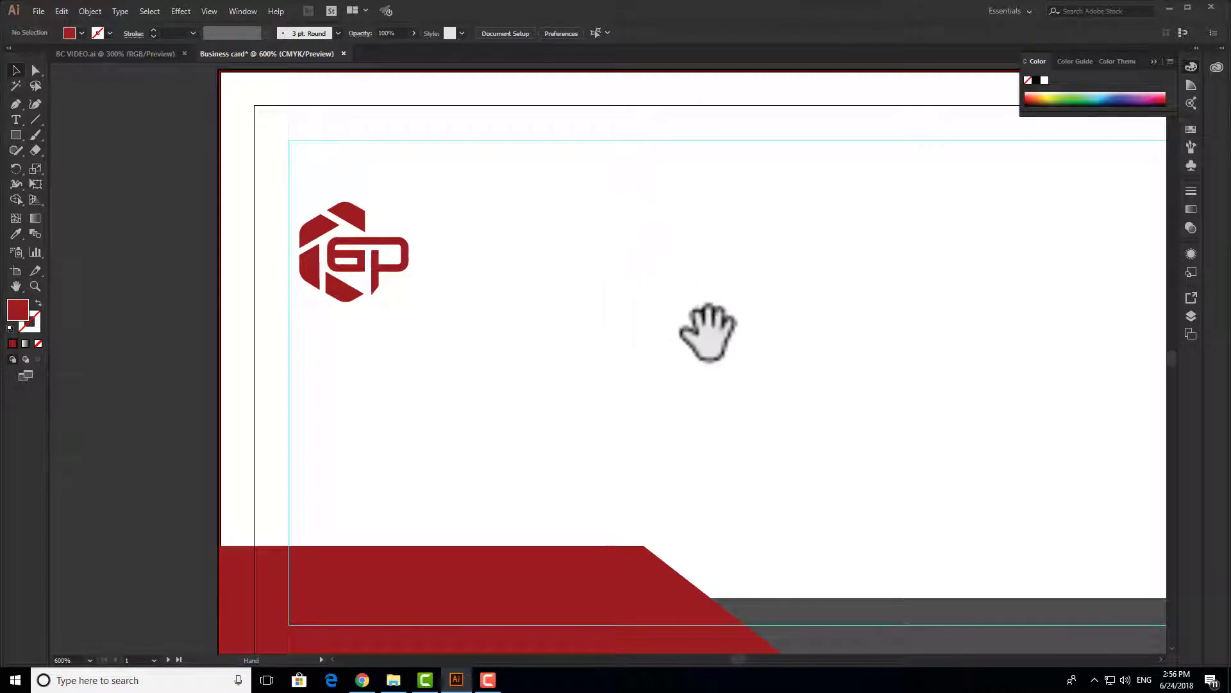
left_click_drag(734, 345, 530, 311)
key("space")
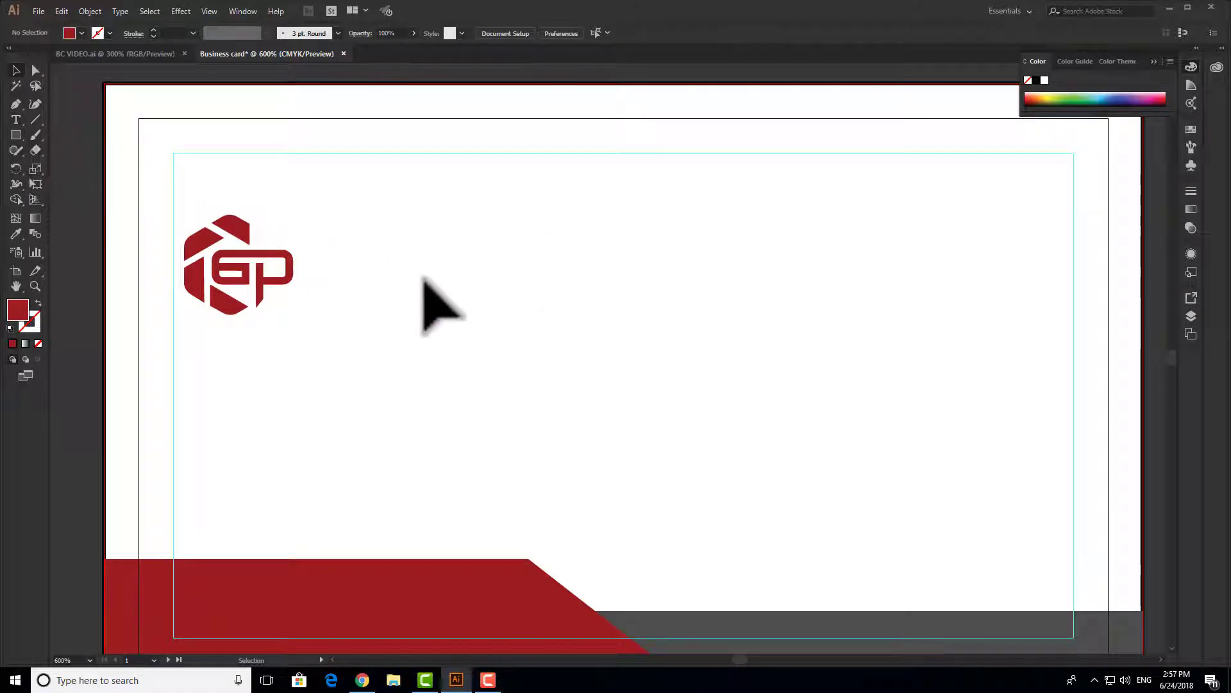
- Add a GULFPOINT text line beside the red GP logo and select it
key("t")
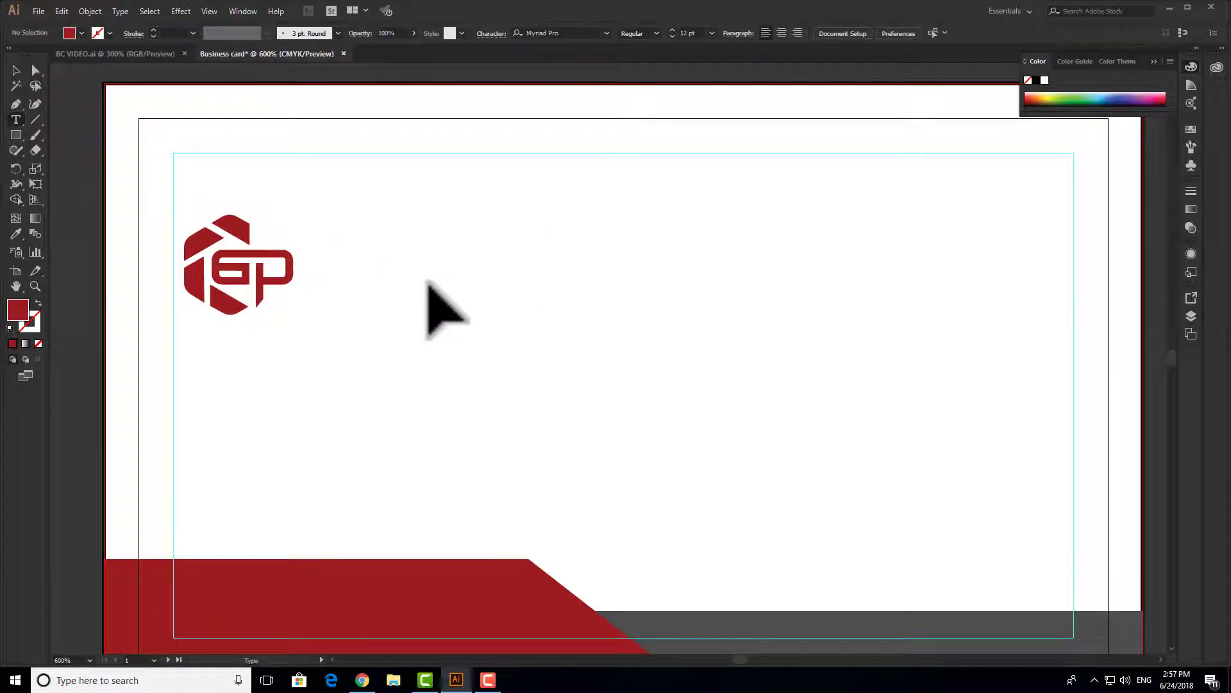
left_click(392, 245)
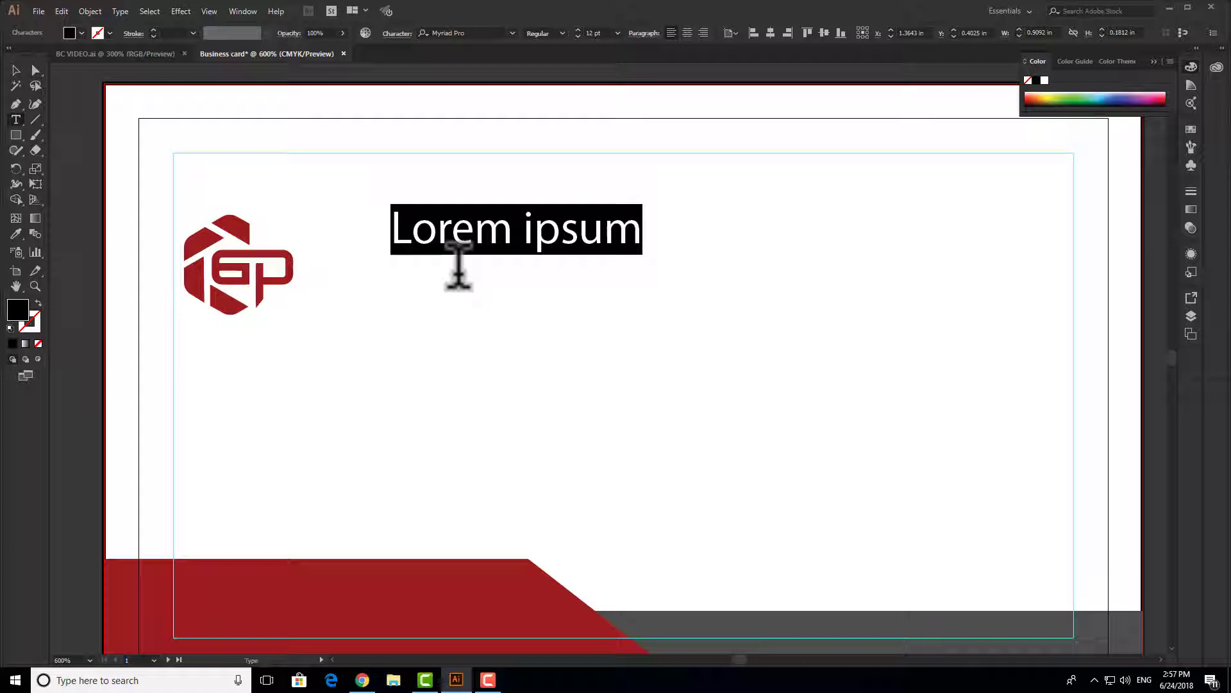
type("GULFPOINT")
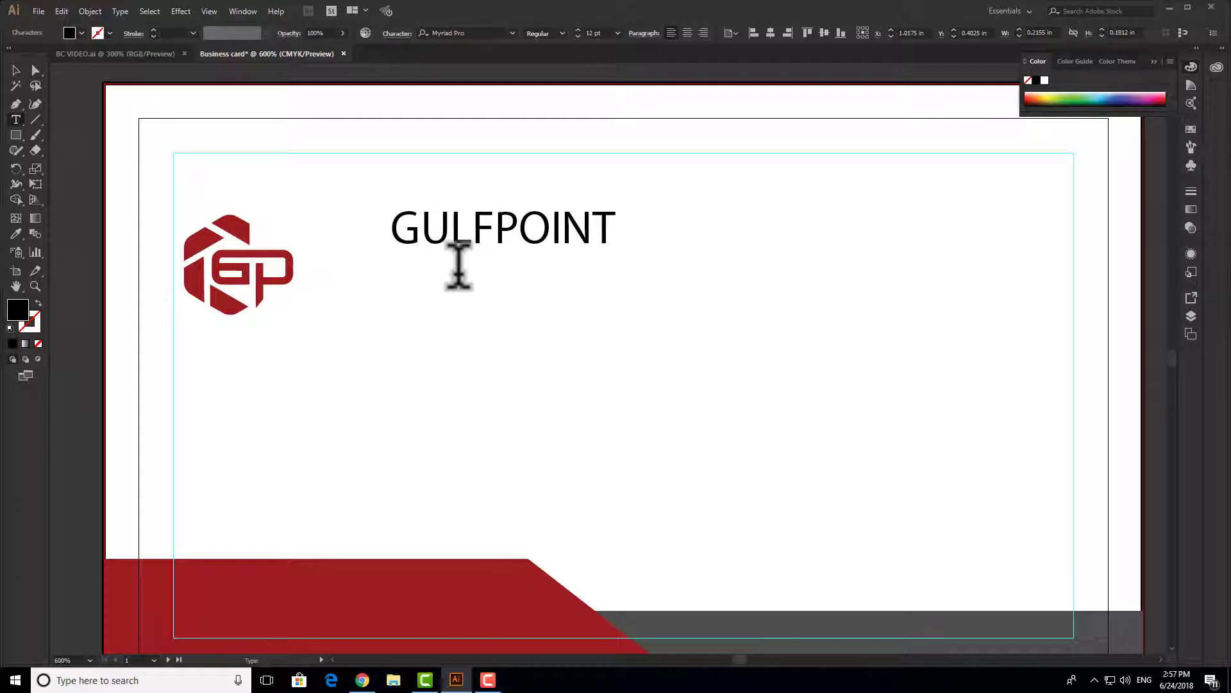
left_click(16, 70)
left_click_drag(691, 197, 485, 286)
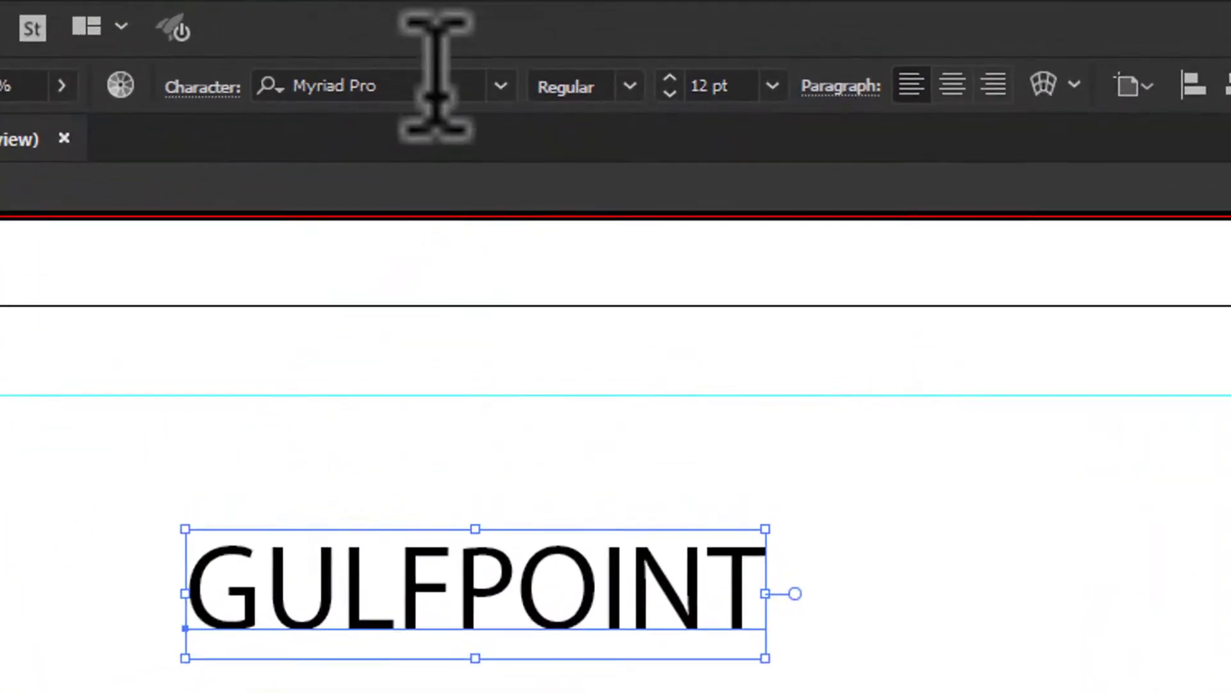
- Set GULFPOINT in Gotham Bold and move it level with the logo
left_click(457, 83)
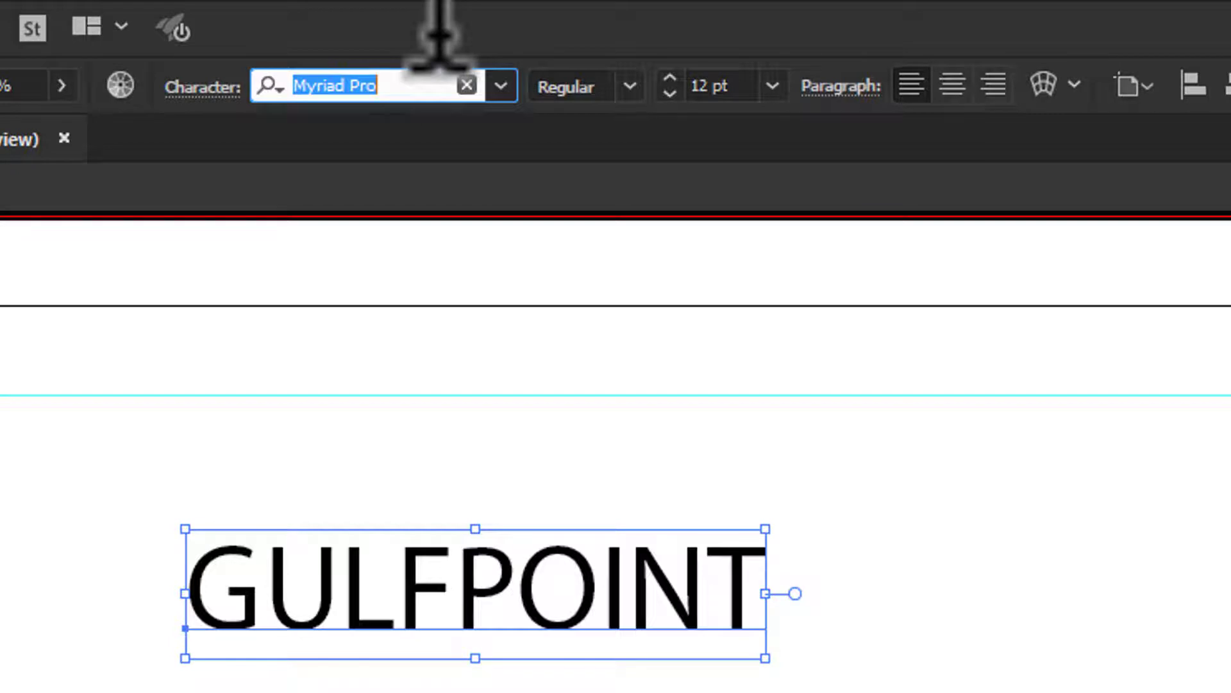
type("GOTH")
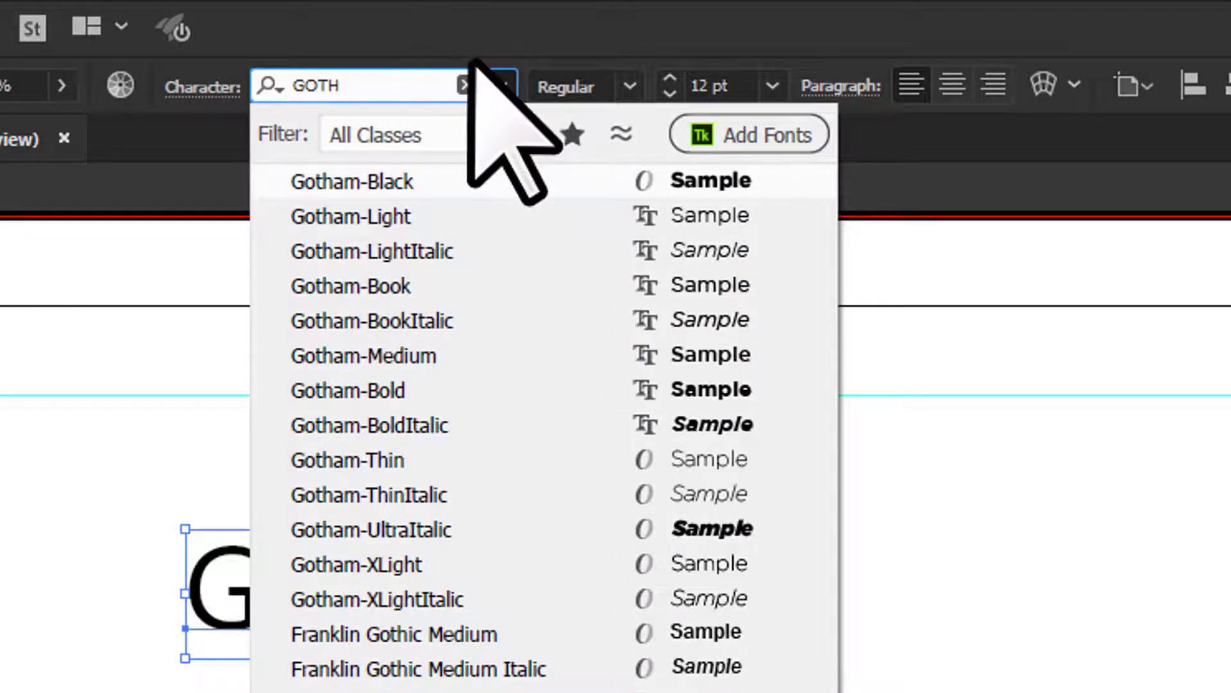
left_click(385, 392)
left_click_drag(749, 656, 735, 692)
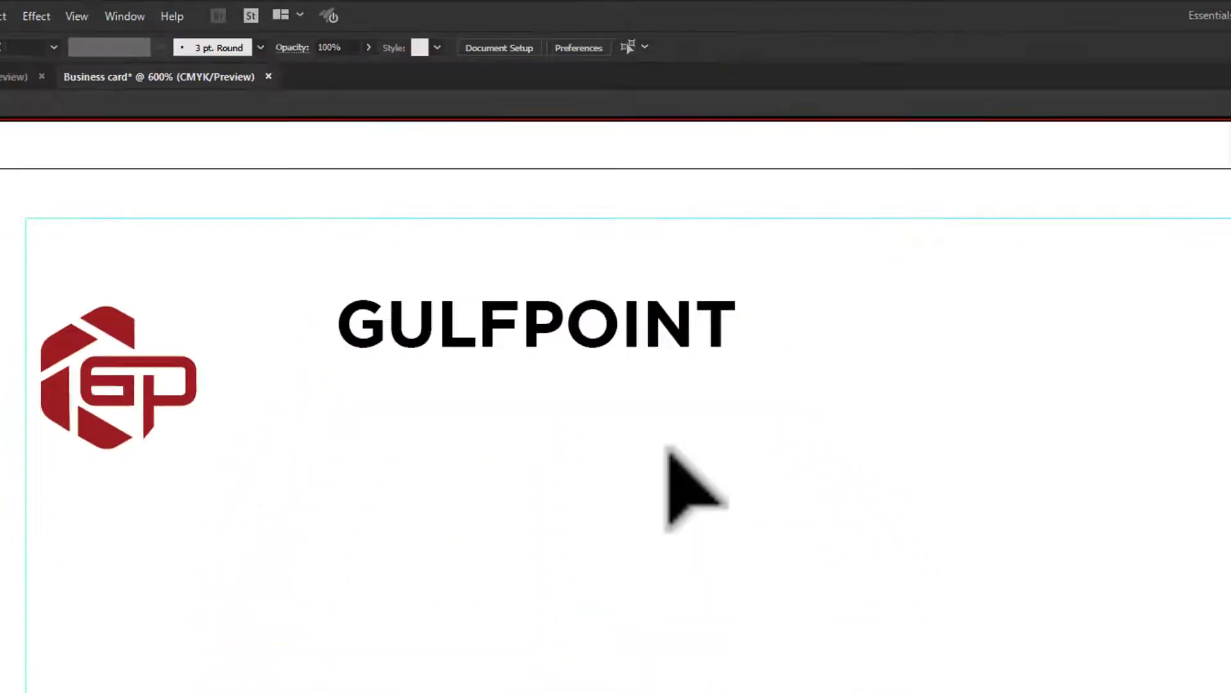
left_click_drag(599, 263, 600, 264)
- Change the letters POINT to the Gotham Light weight
key("t")
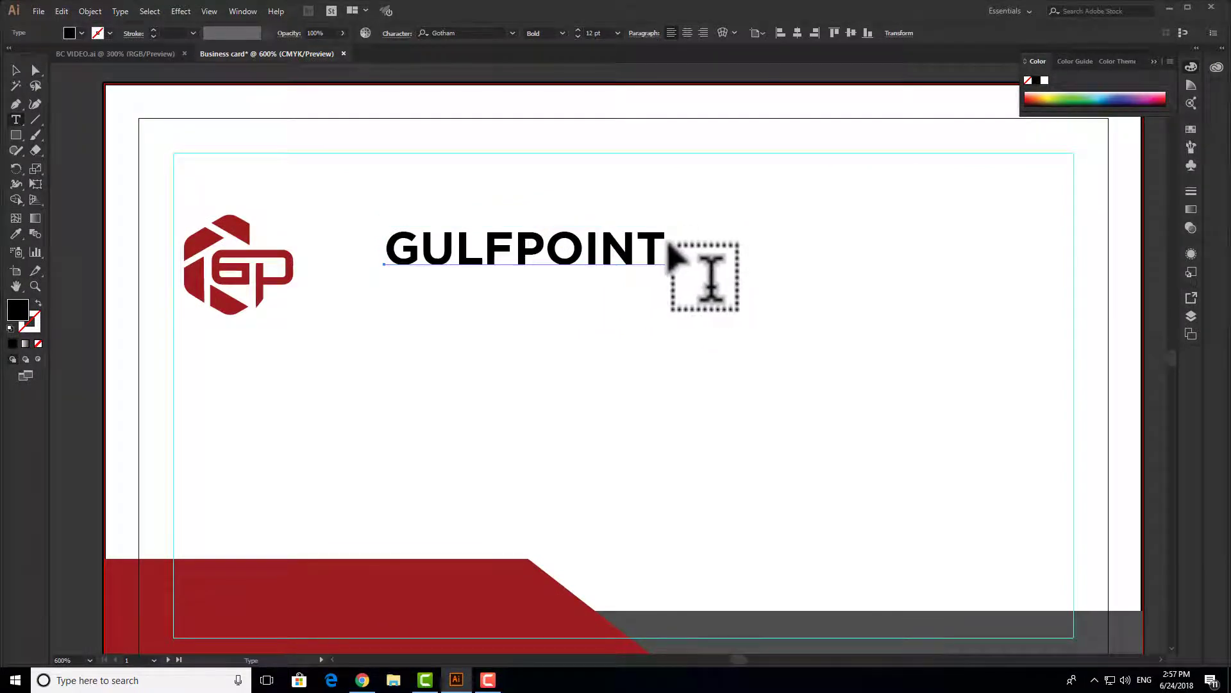
left_click_drag(664, 248, 528, 249)
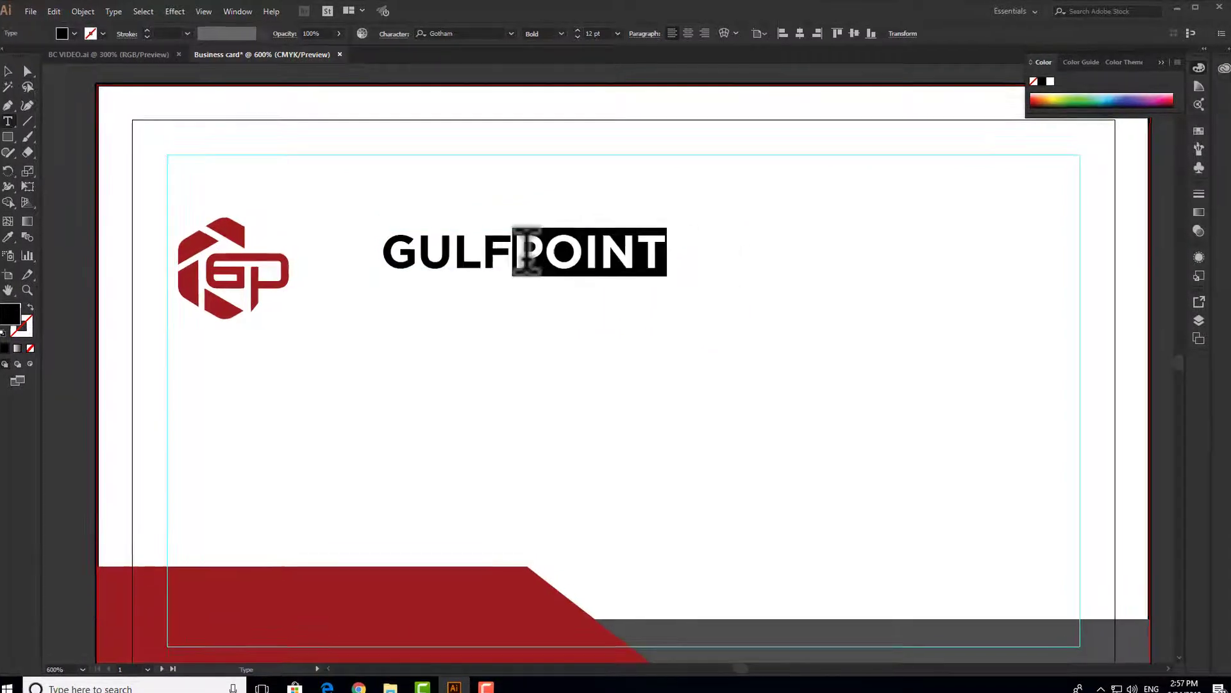
left_click(562, 34)
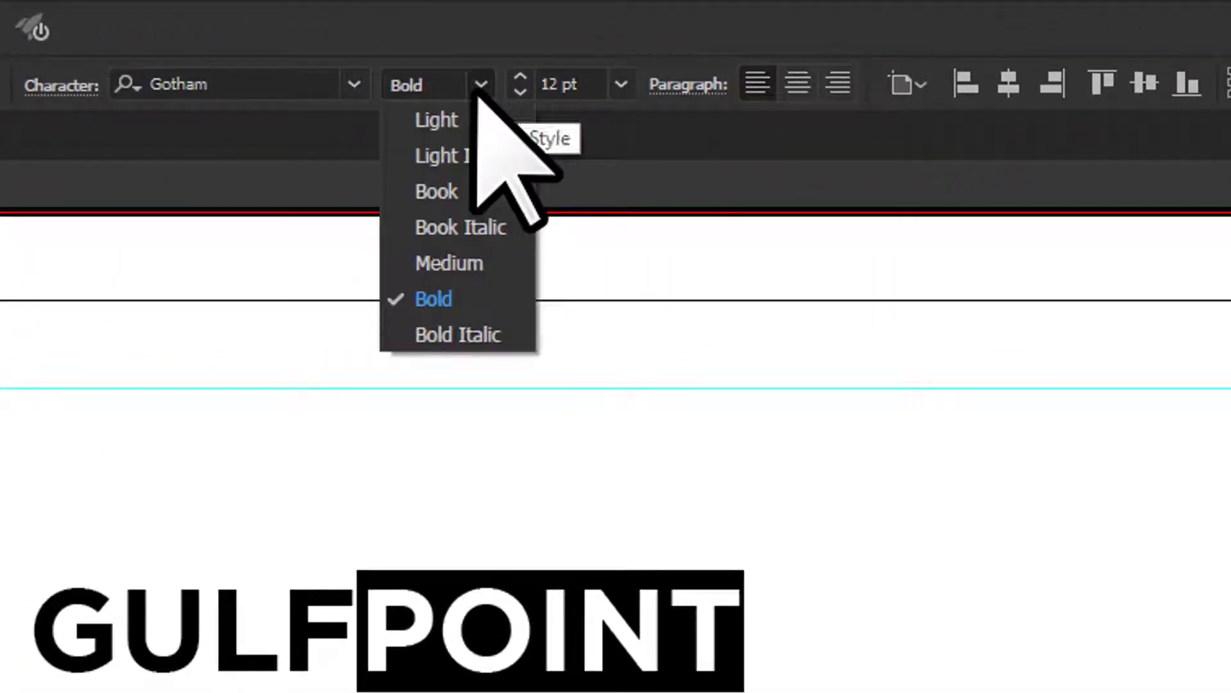
left_click(456, 120)
left_click(661, 372)
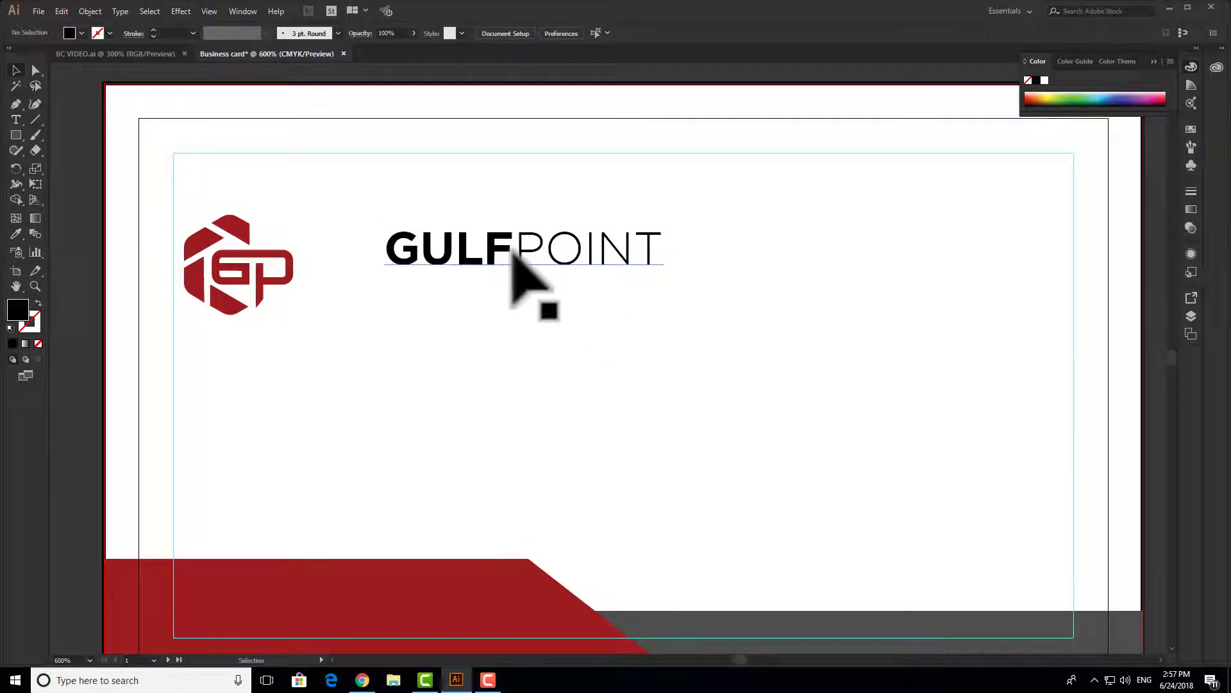
- Give the heading a dark grey 2D2B2B fill, then select the letters GULF
left_click(513, 252)
double_click(18, 310)
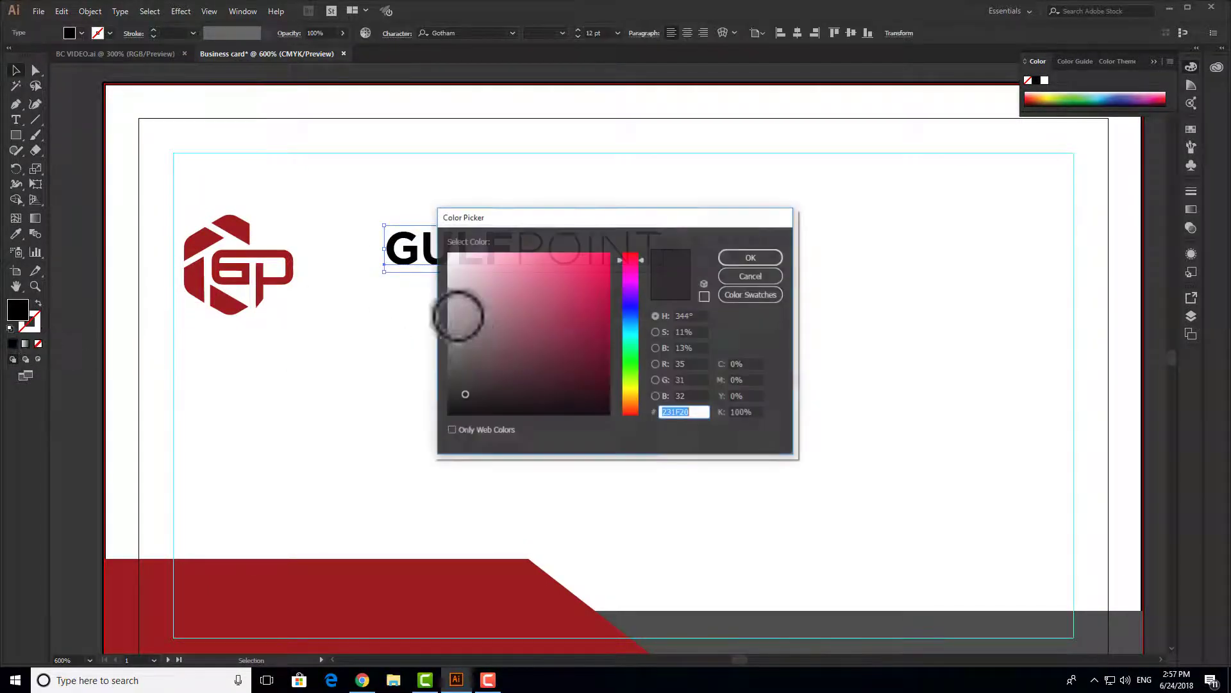
left_click(458, 380)
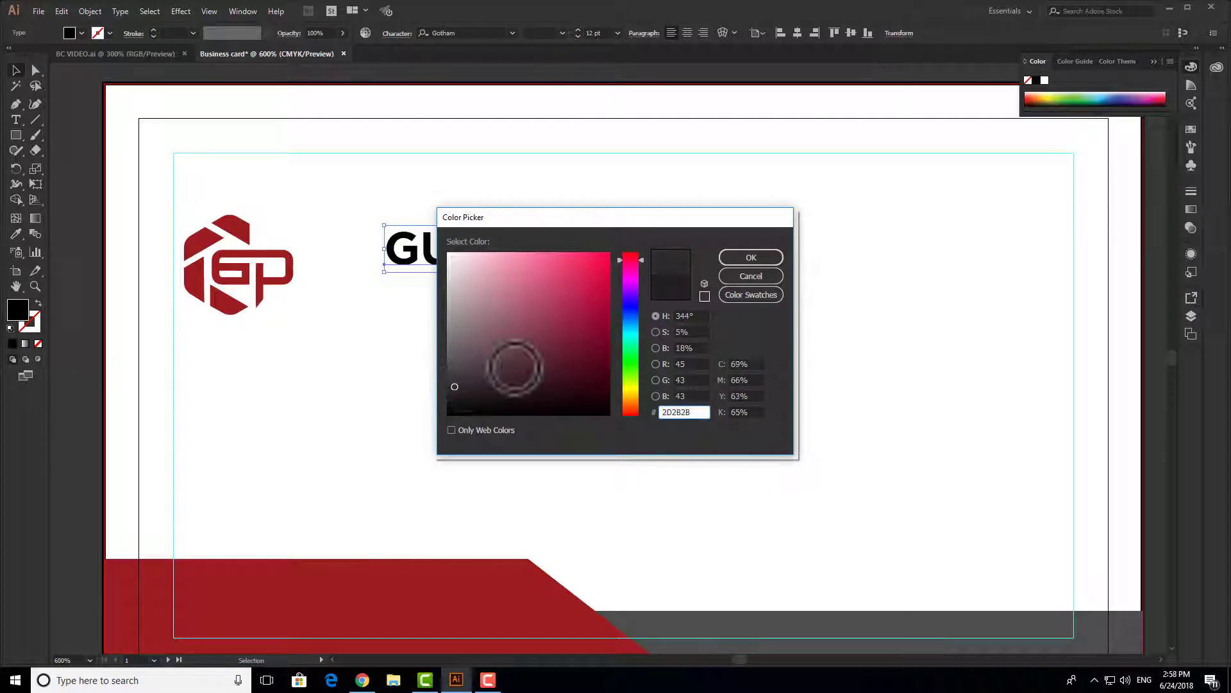
left_click(752, 258)
left_click(811, 275)
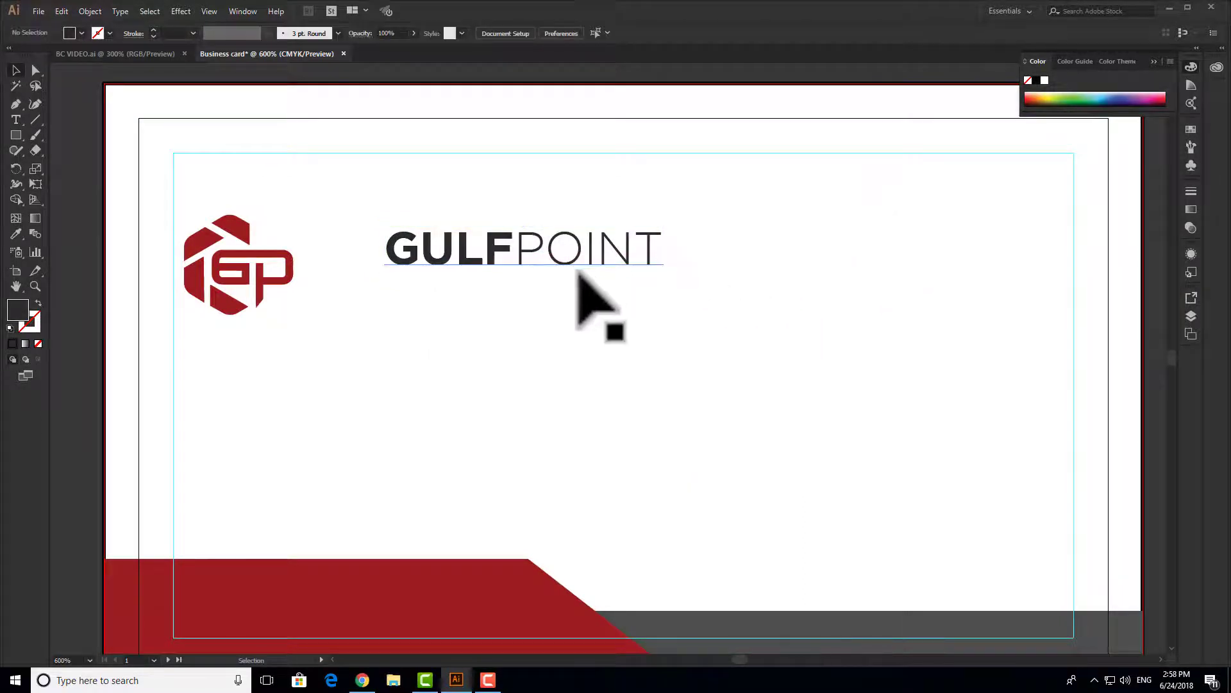
double_click(512, 250)
left_click_drag(512, 250, 386, 260)
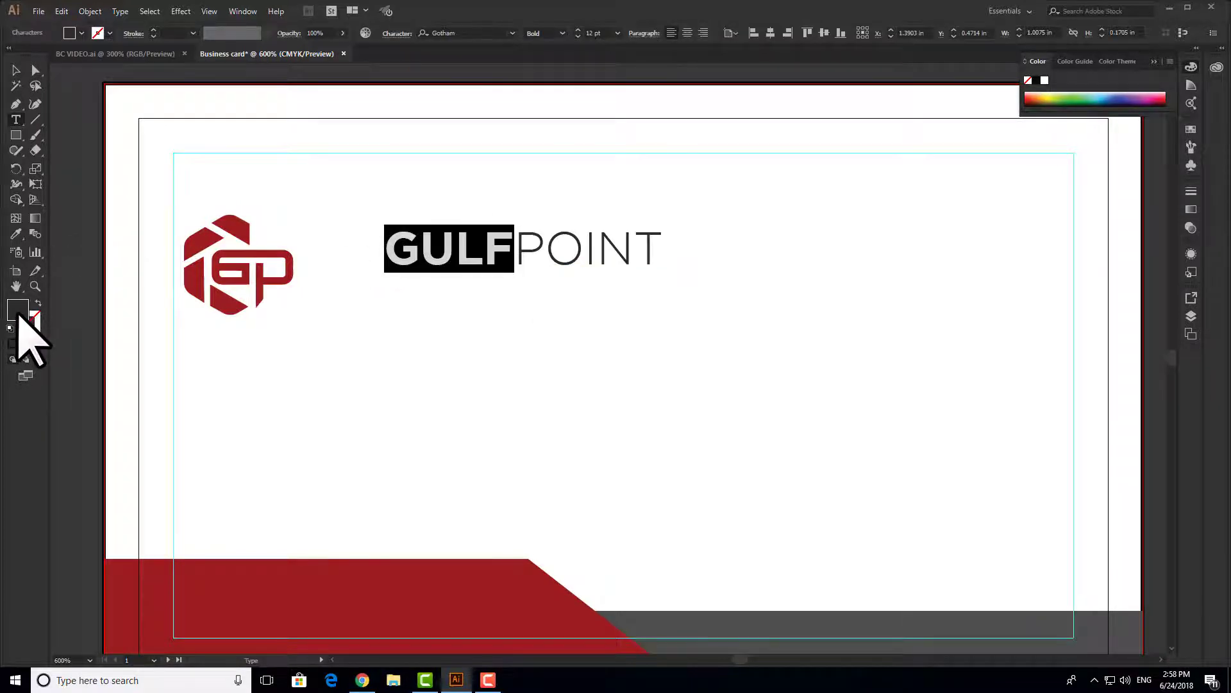
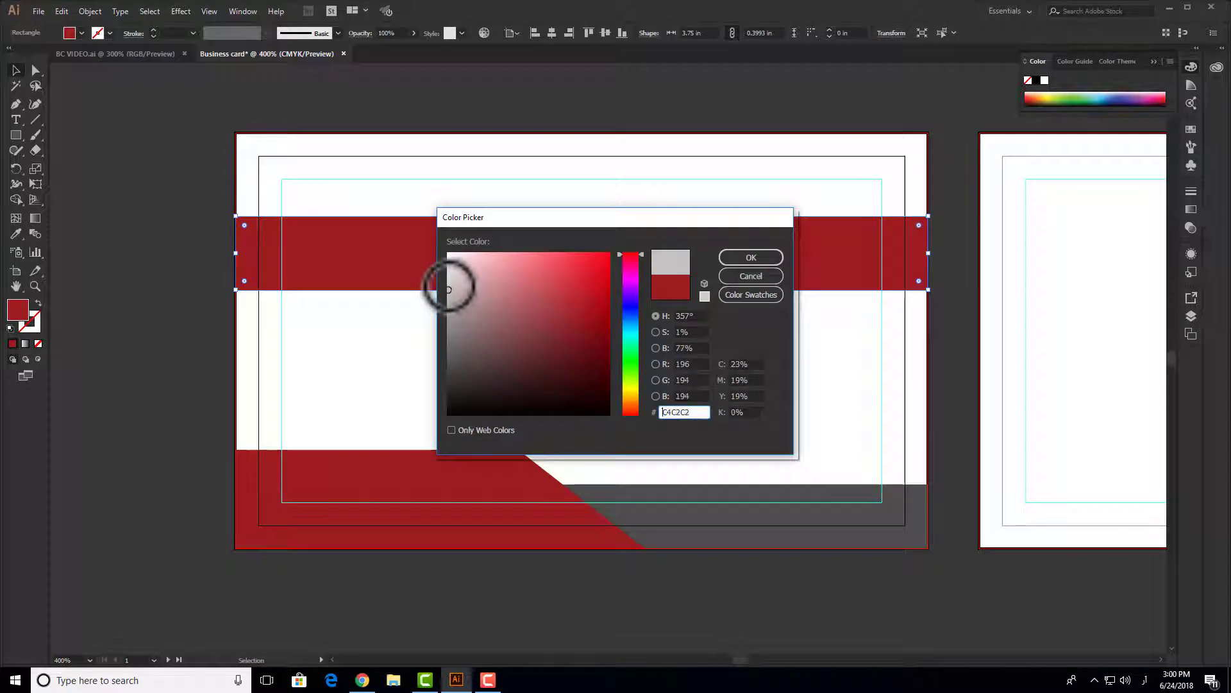
- Give the full-width band a light grey fill and move it down to uncover the logo
left_click_drag(449, 292, 448, 283)
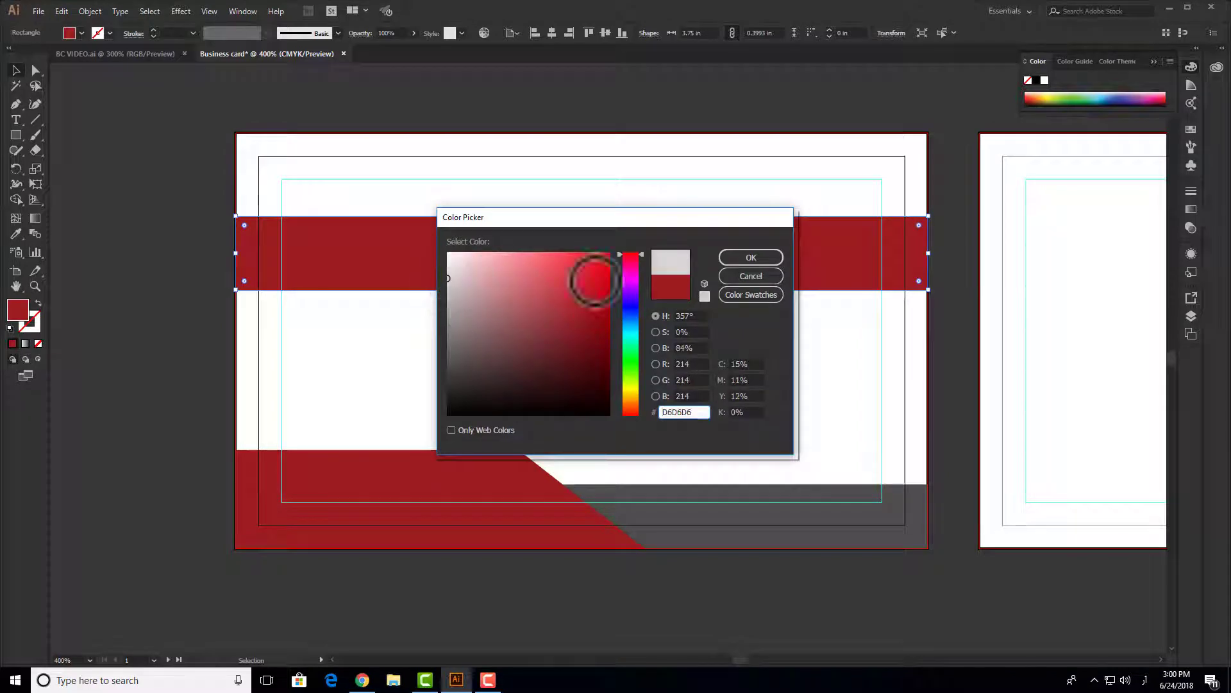
left_click(751, 258)
right_click(739, 252)
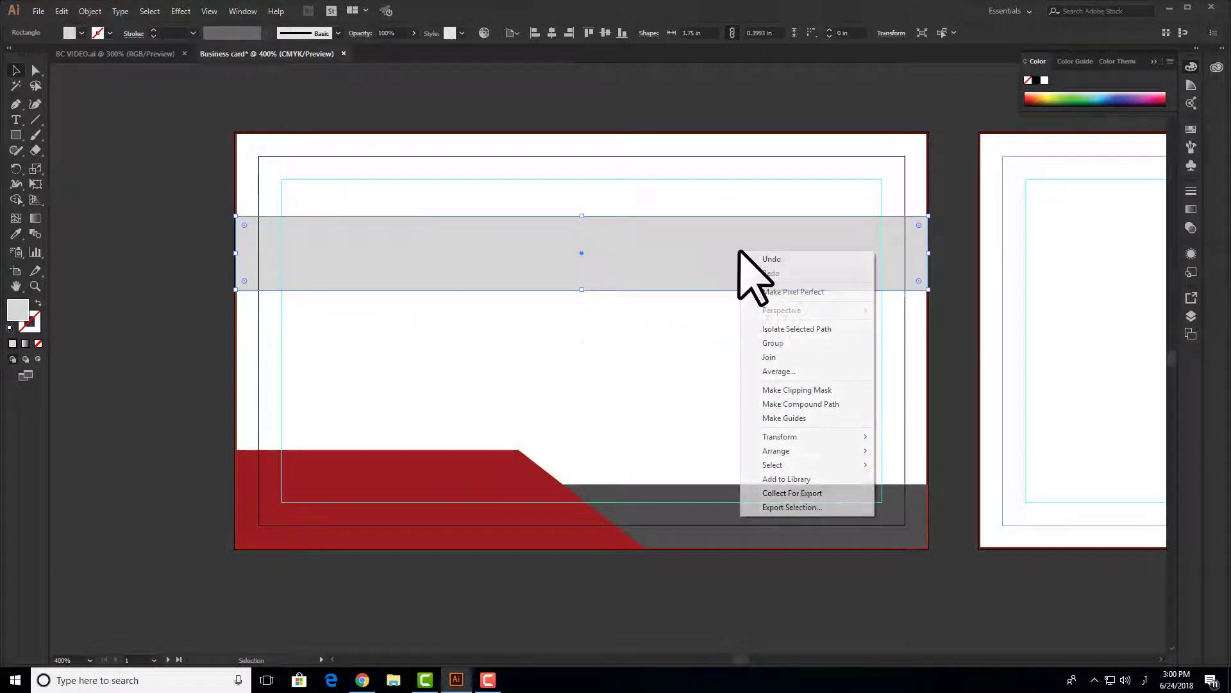
mouse_move(851, 451)
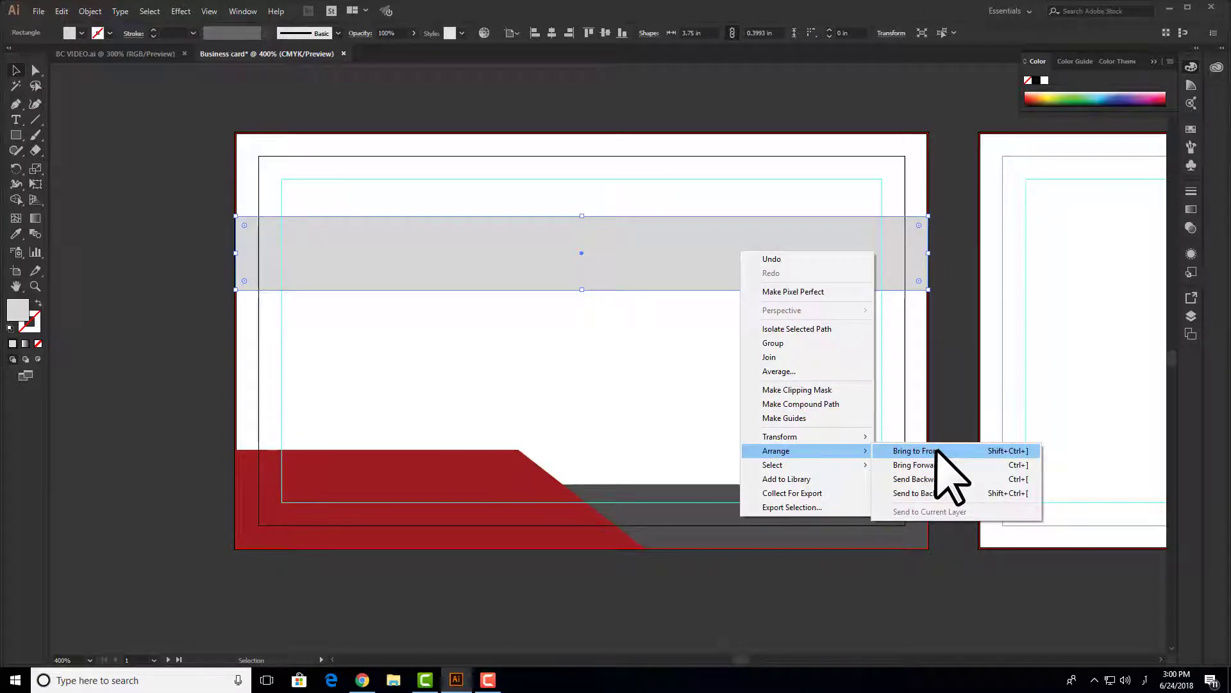
left_click(672, 385)
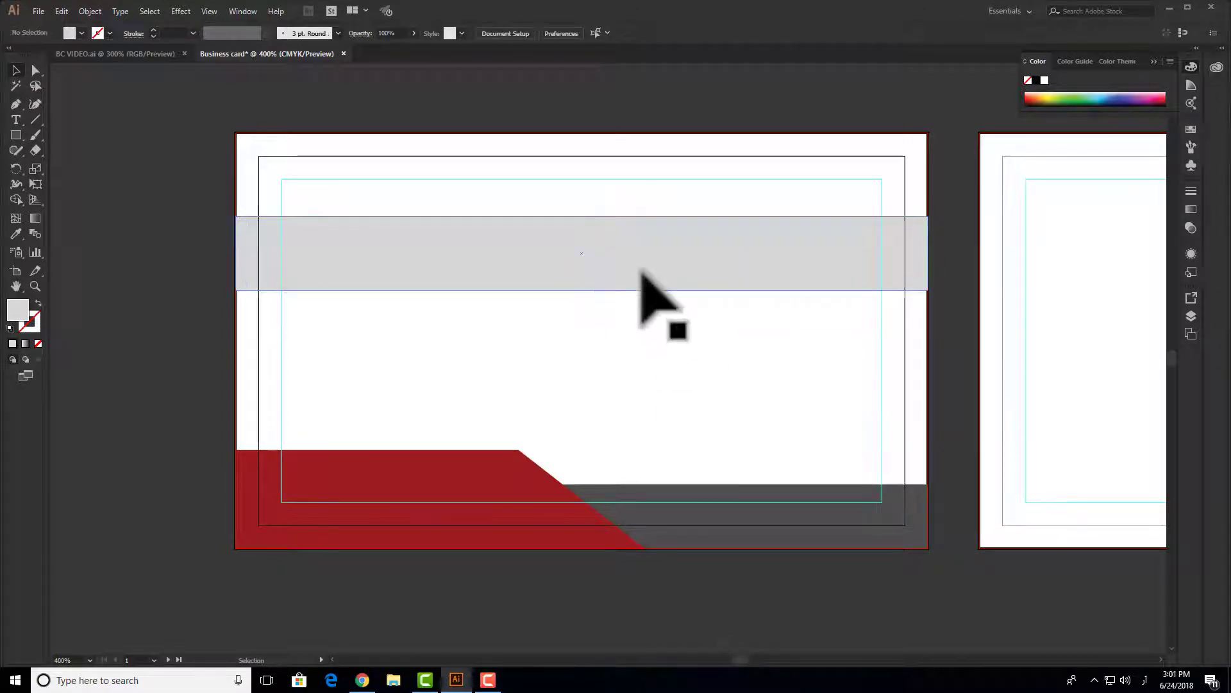
left_click_drag(649, 257, 660, 363)
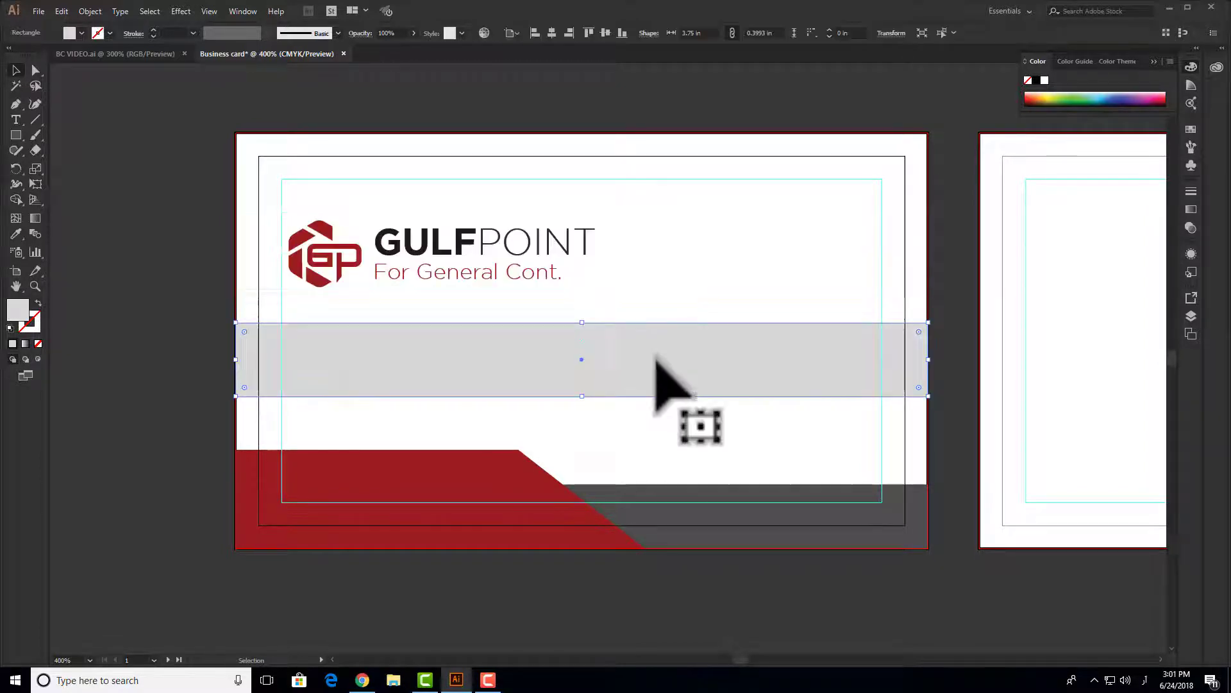
- Bring all parts of the GULFPOINT logo in front of the band
left_click_drag(625, 209, 292, 287)
right_click(328, 262)
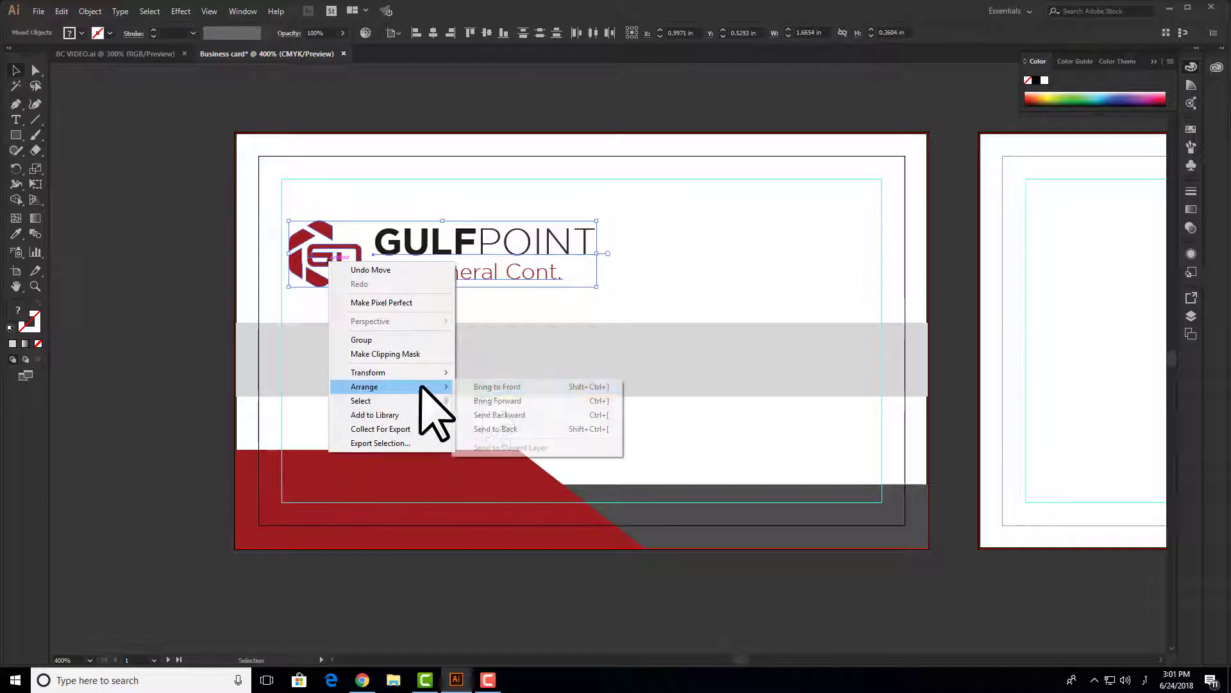
left_click(487, 387)
- Move the band back up behind the logo and raise its top edge to 0.4264 in height
left_click_drag(736, 372, 743, 272)
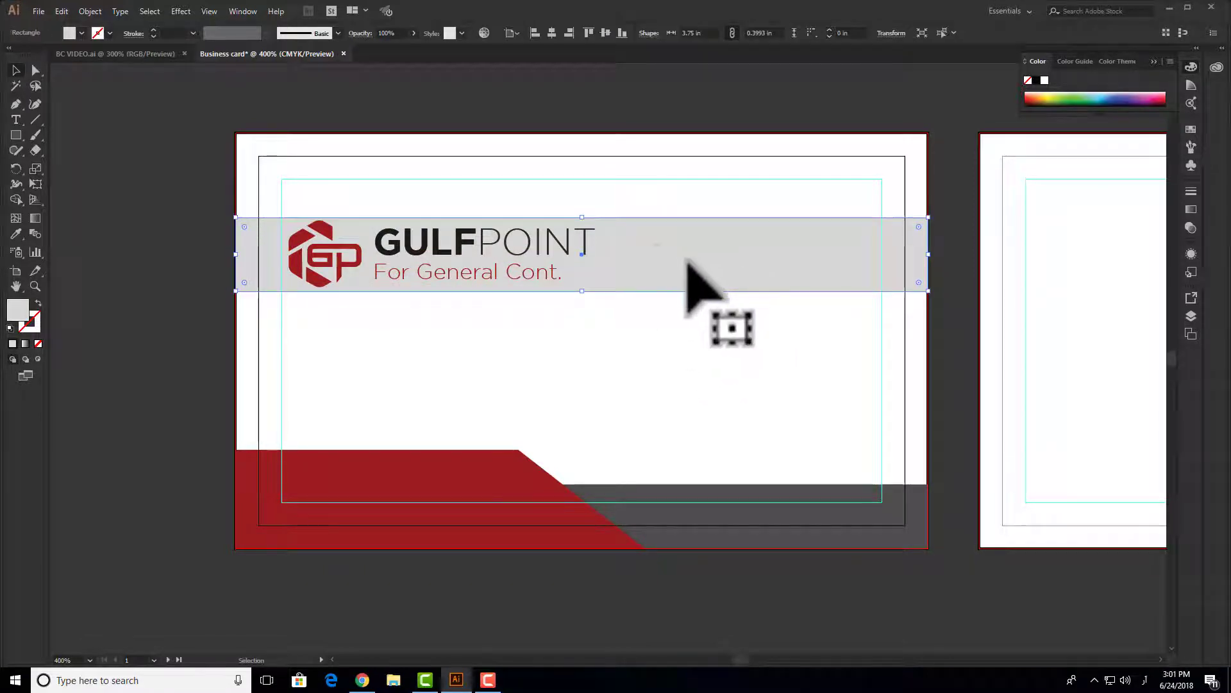
scroll(584, 224, "up", 2)
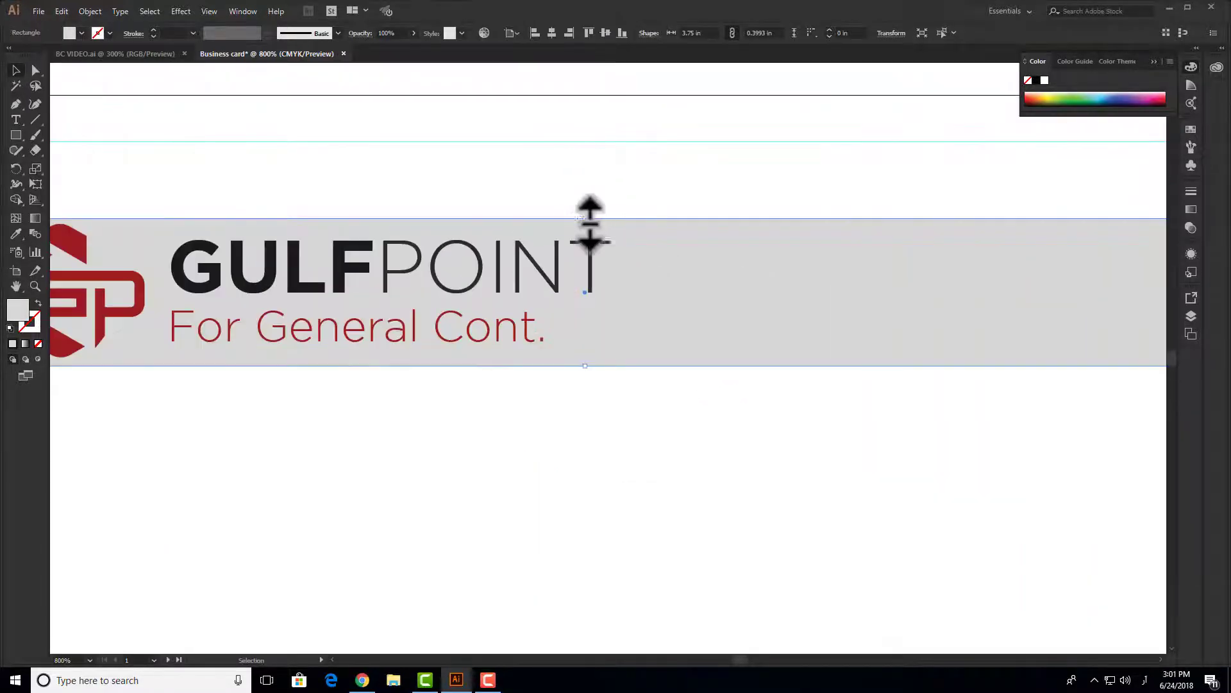
left_click_drag(588, 219, 585, 215)
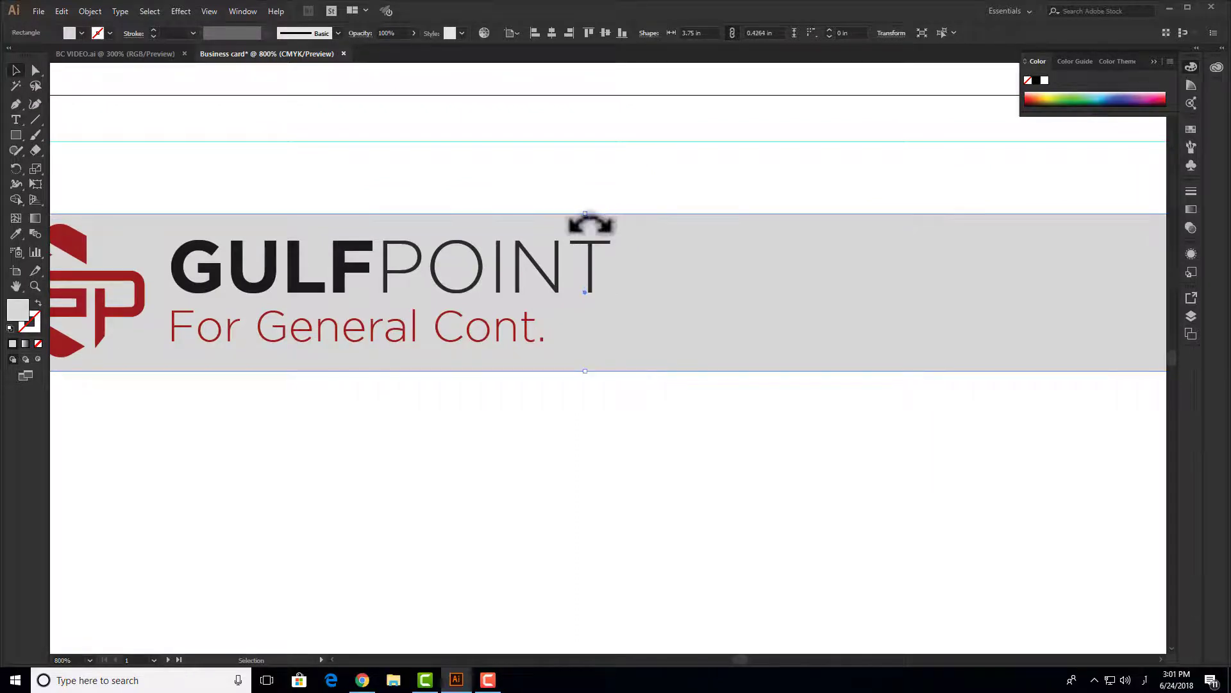
scroll(589, 227, "down", 2)
left_click(610, 335)
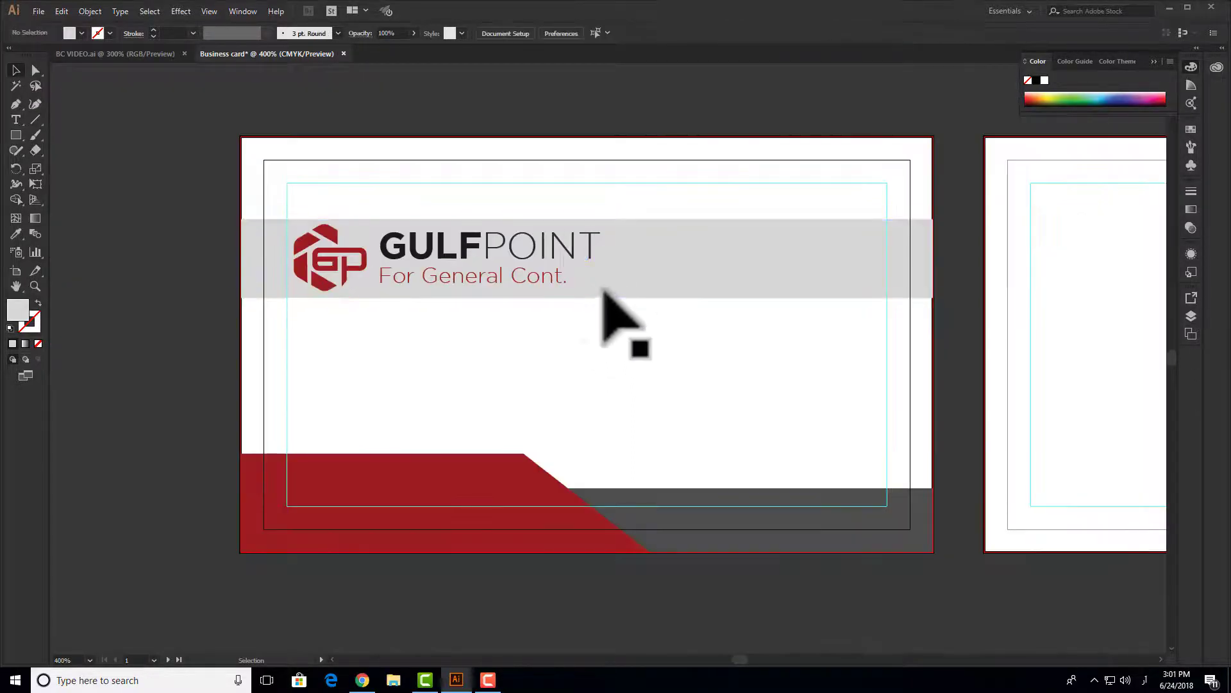
left_click(653, 269)
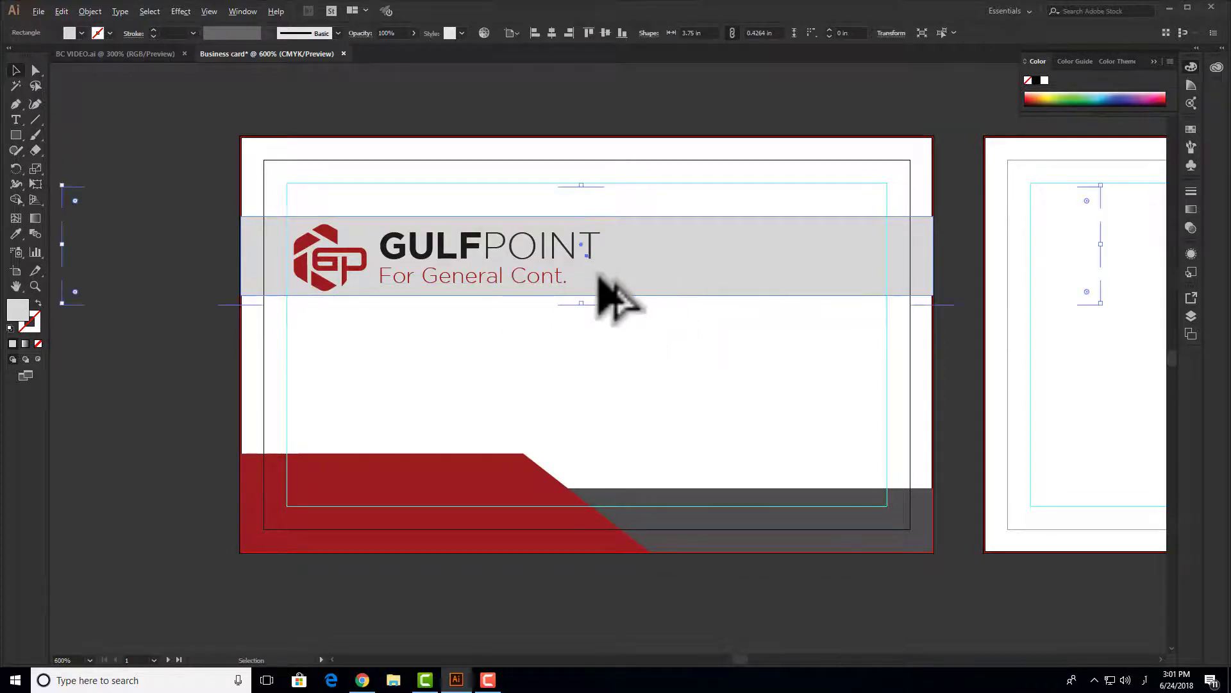
- Nudge the grey band slightly down and bring the card's left side into view
scroll(617, 295, "up", 5)
left_click_drag(598, 274, 596, 279)
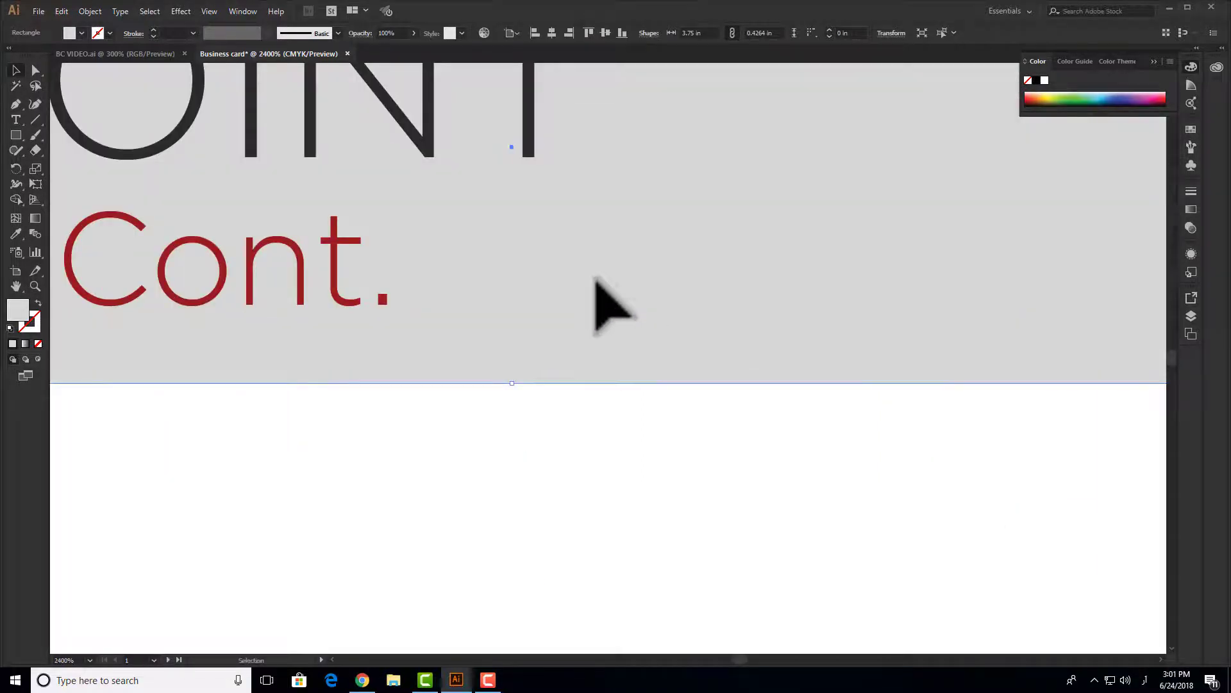
scroll(595, 278, "down", 2)
scroll(595, 281, "down", 2)
key("space")
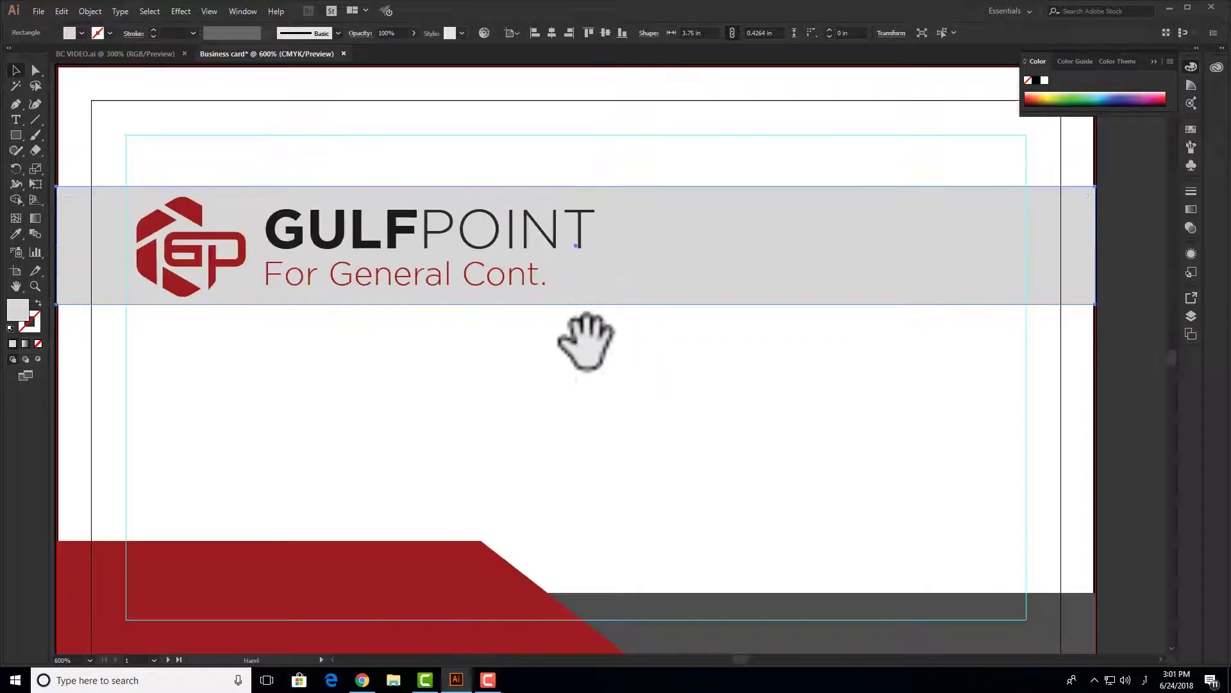
left_click_drag(586, 335, 590, 363)
scroll(248, 311, "up", 3)
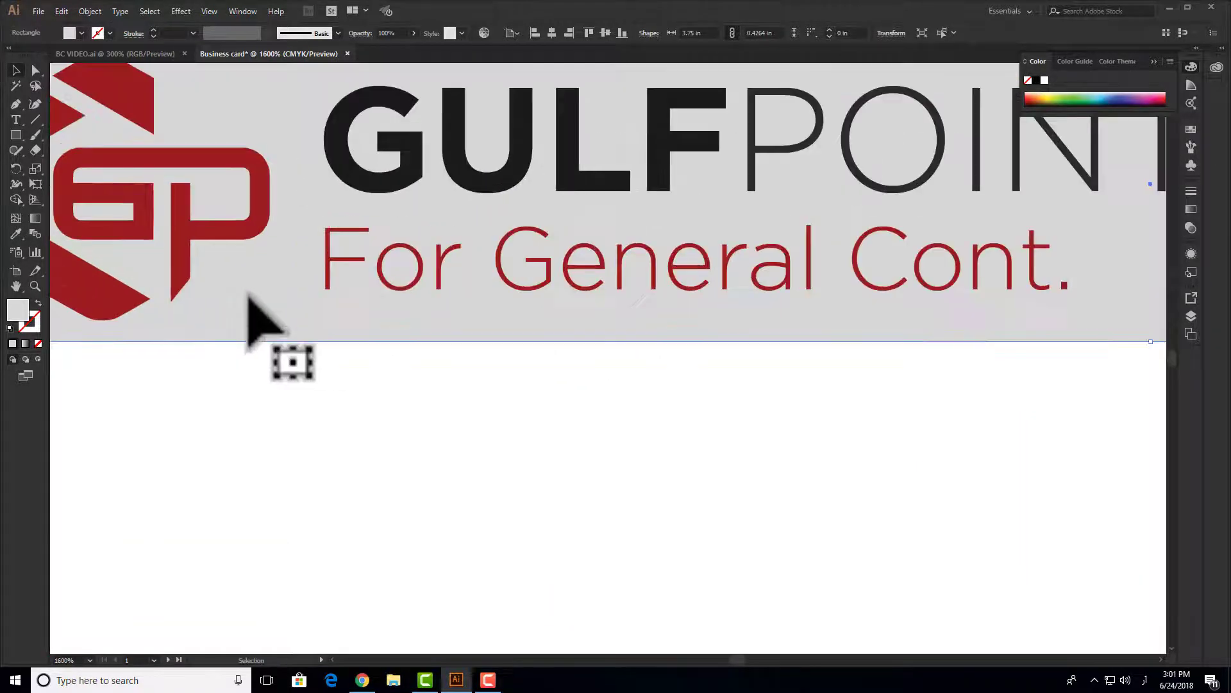
scroll(253, 318, "down", 1)
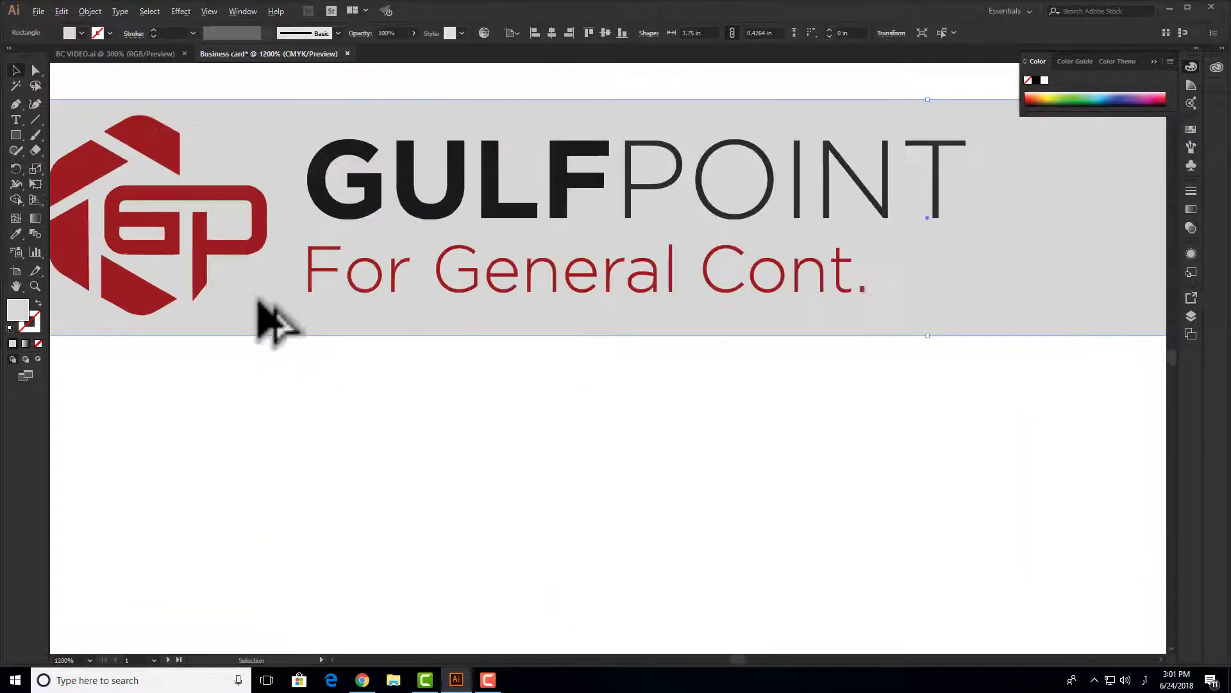
key("space")
left_click_drag(267, 306, 297, 325)
scroll(407, 324, "down", 2)
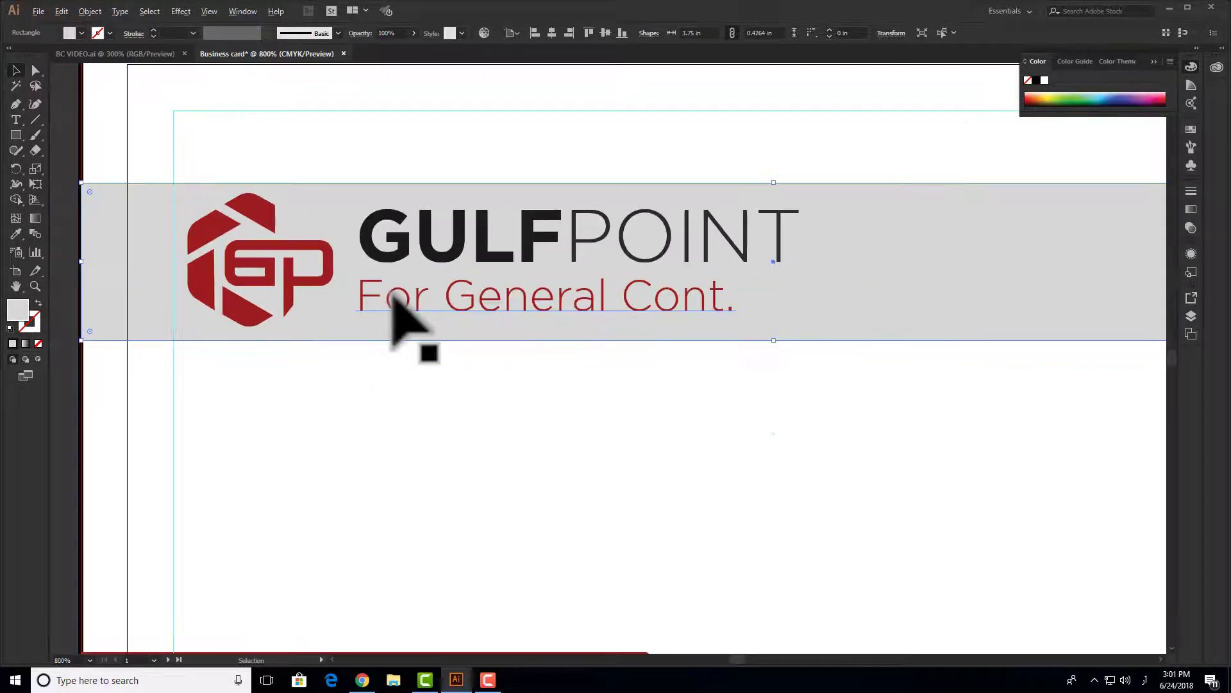
left_click_drag(446, 364, 208, 312)
- Nudge the GULFPOINT and For General Cont. lines down one step
left_click(698, 347)
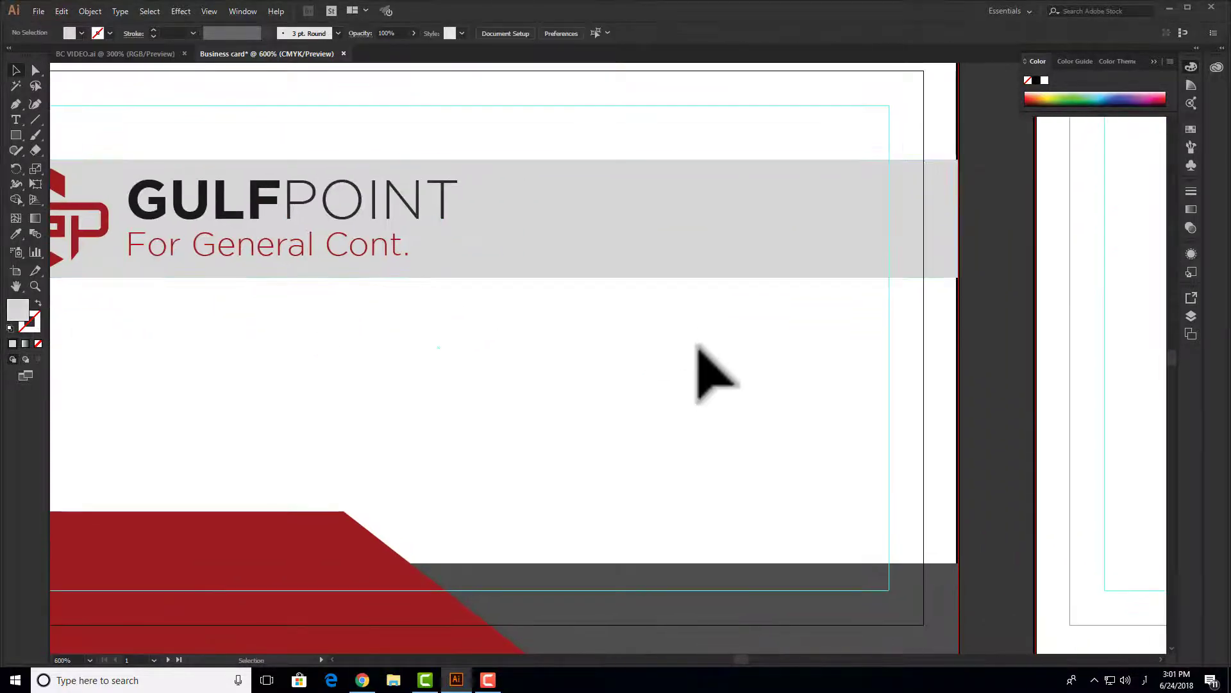
scroll(698, 346, "down", 1)
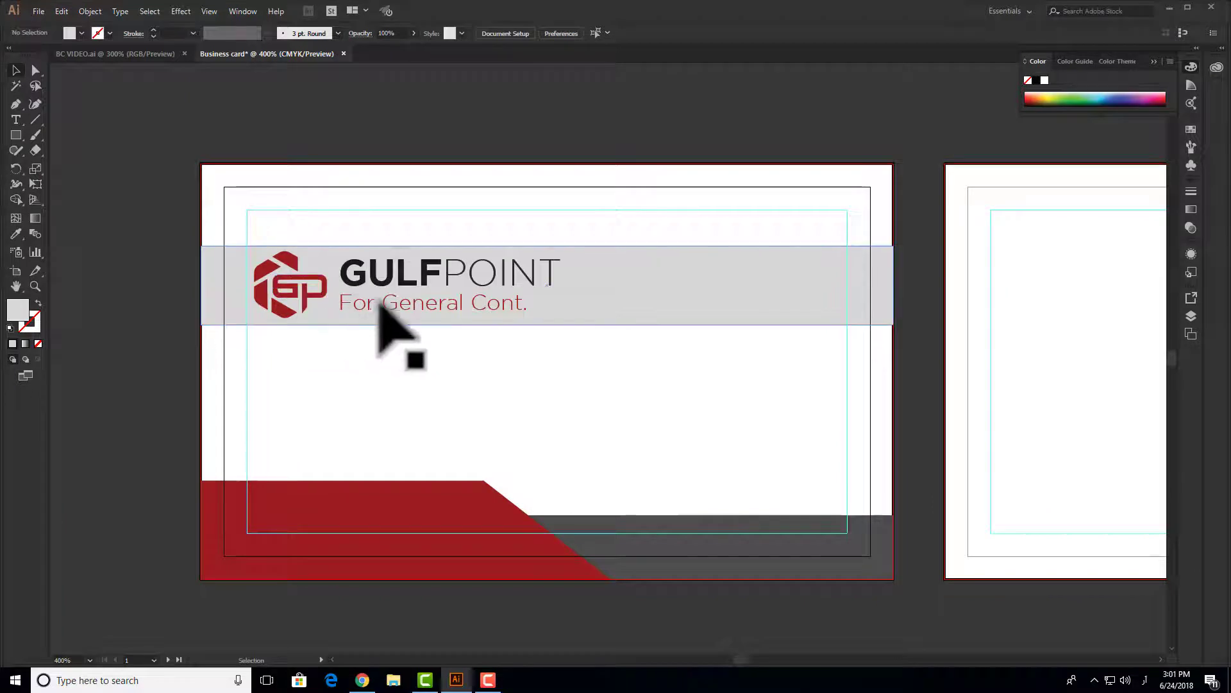
left_click(391, 292)
left_click(398, 270, "shift")
key("Down")
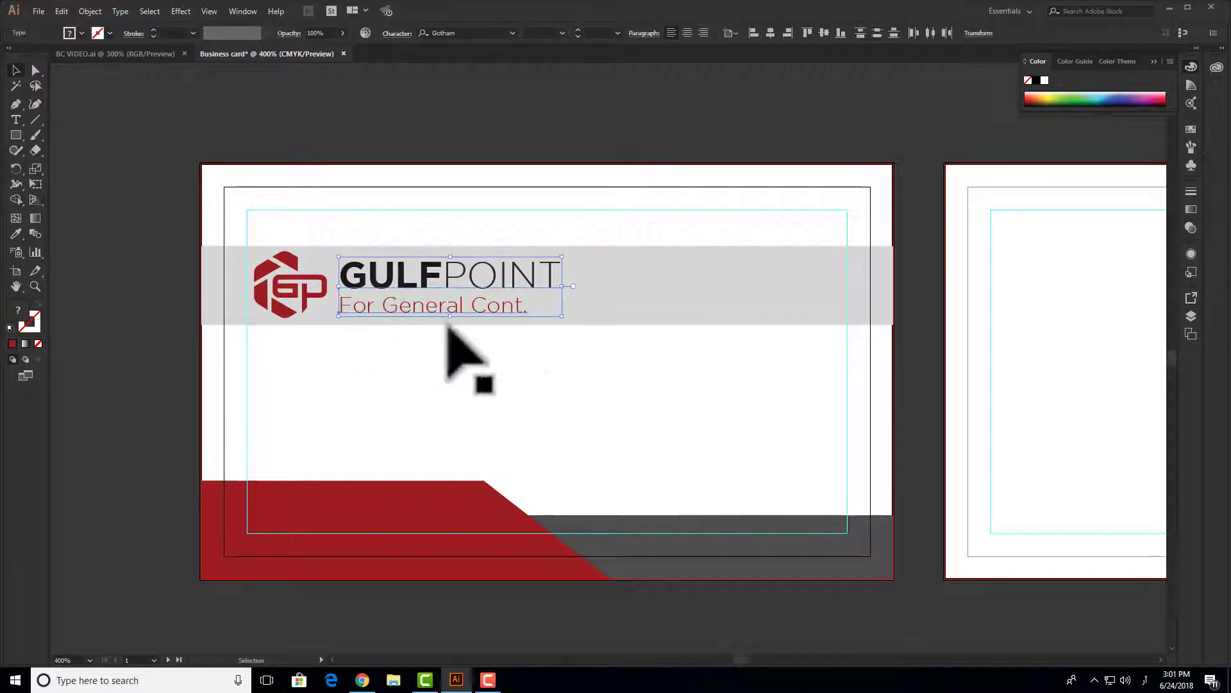
left_click(456, 331)
- Set the band's fill to a very light grey, E8E8E8
left_click(672, 283)
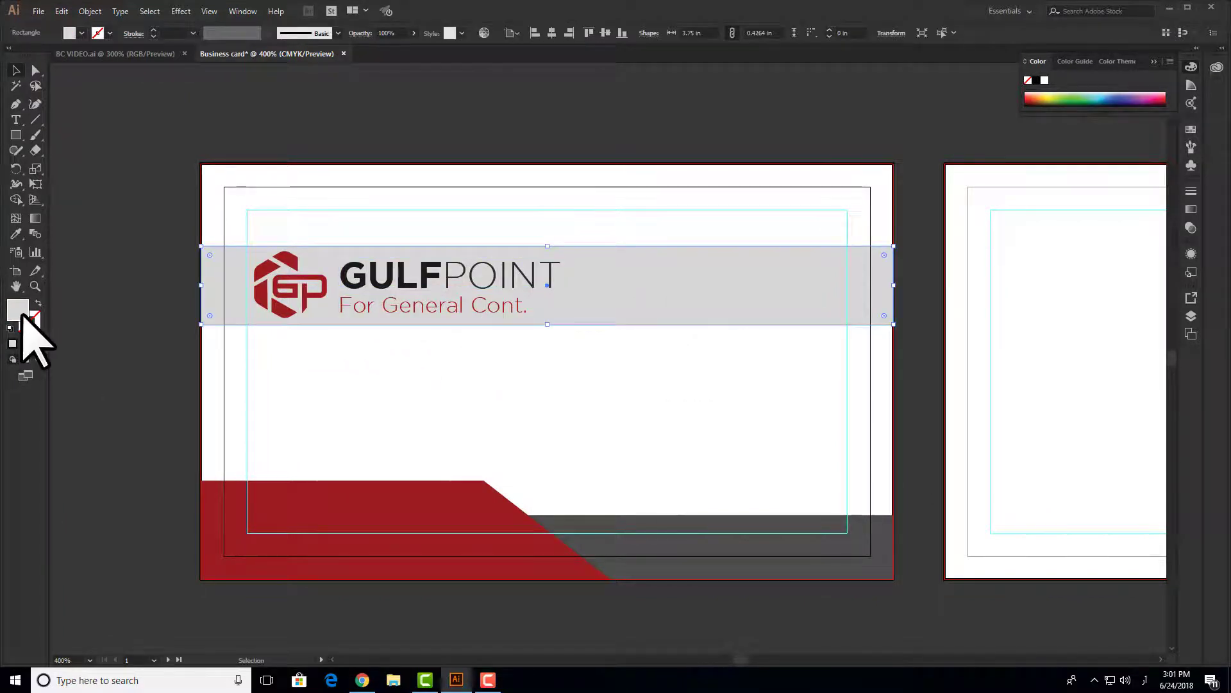
double_click(19, 311)
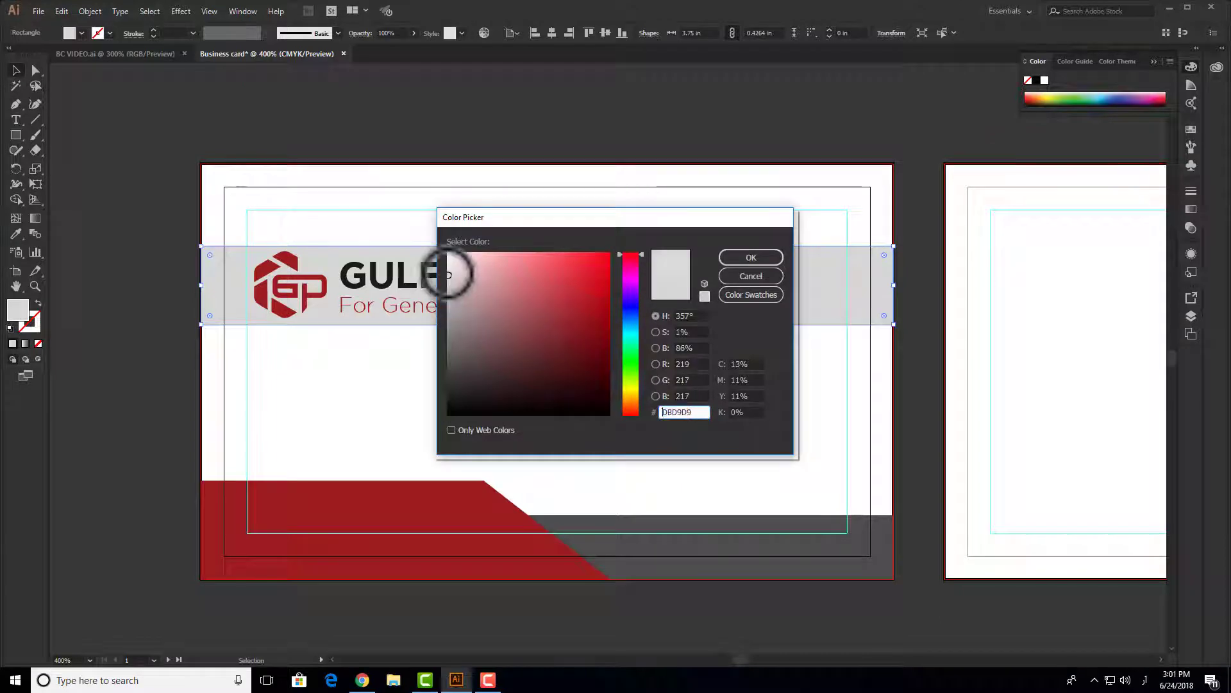
left_click(738, 258)
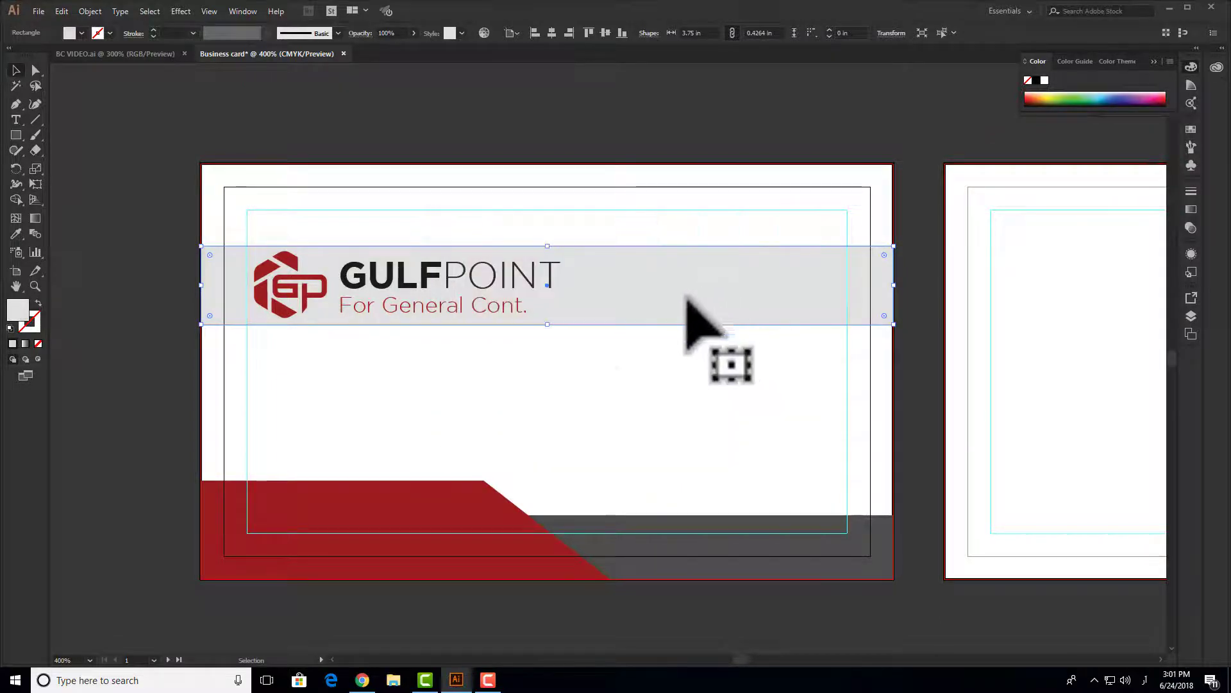
double_click(17, 305)
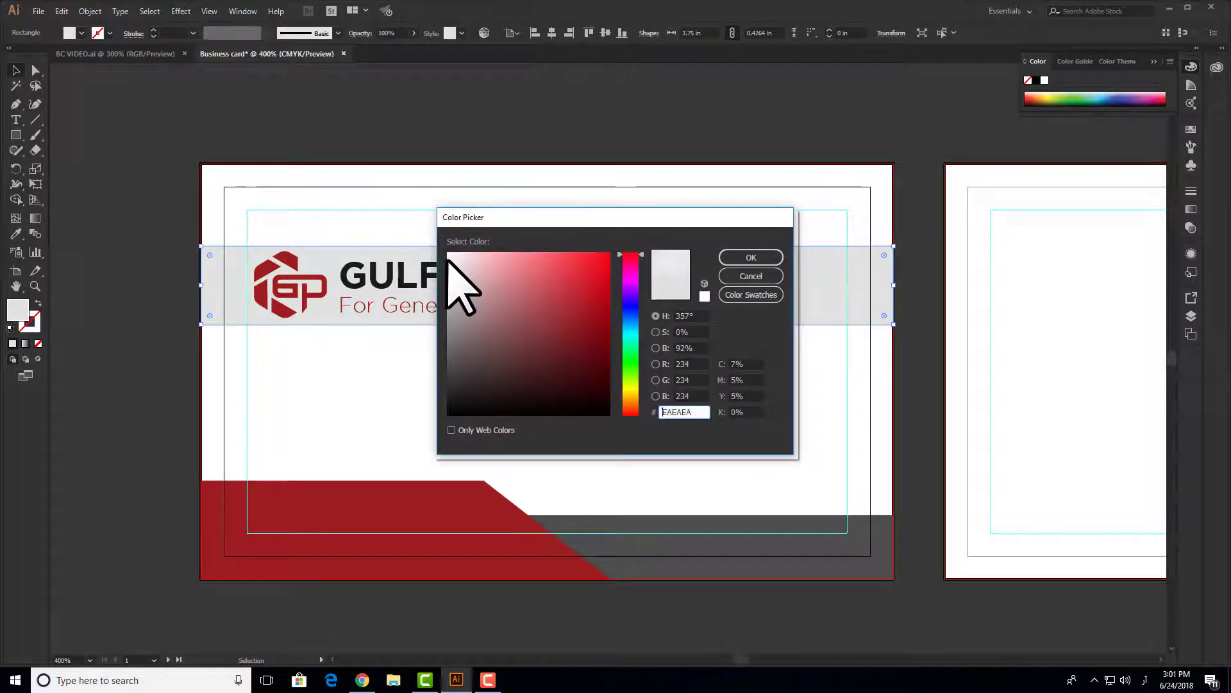
left_click(751, 257)
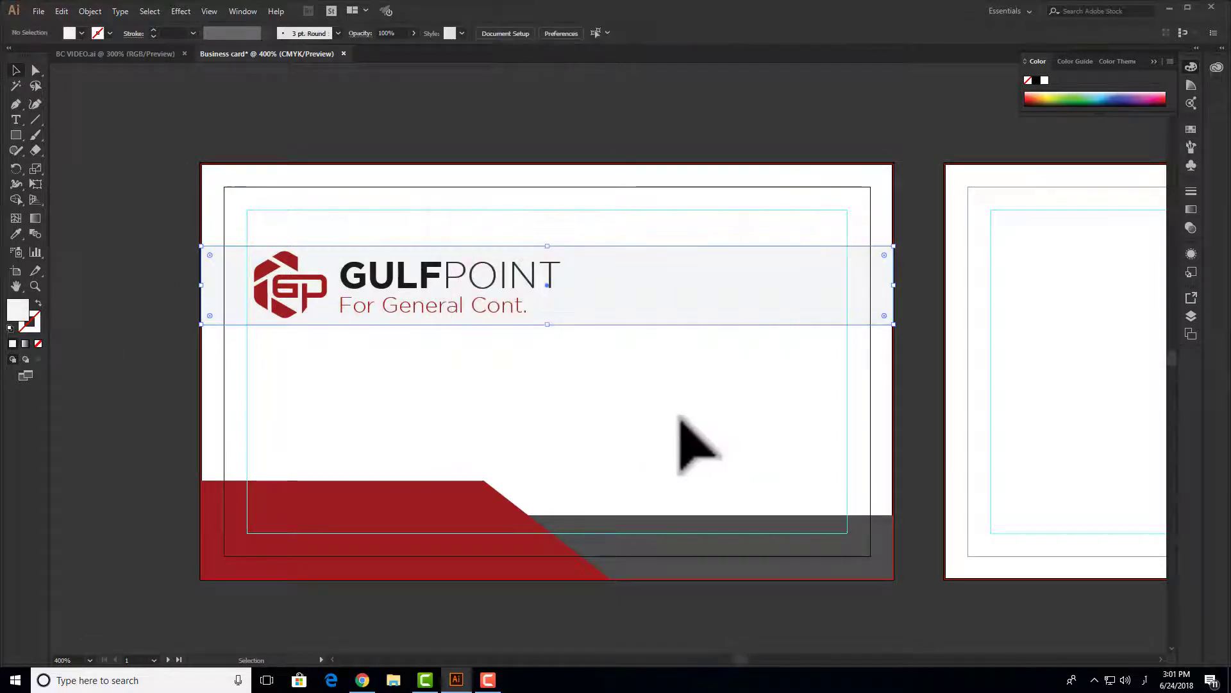
left_click(626, 297)
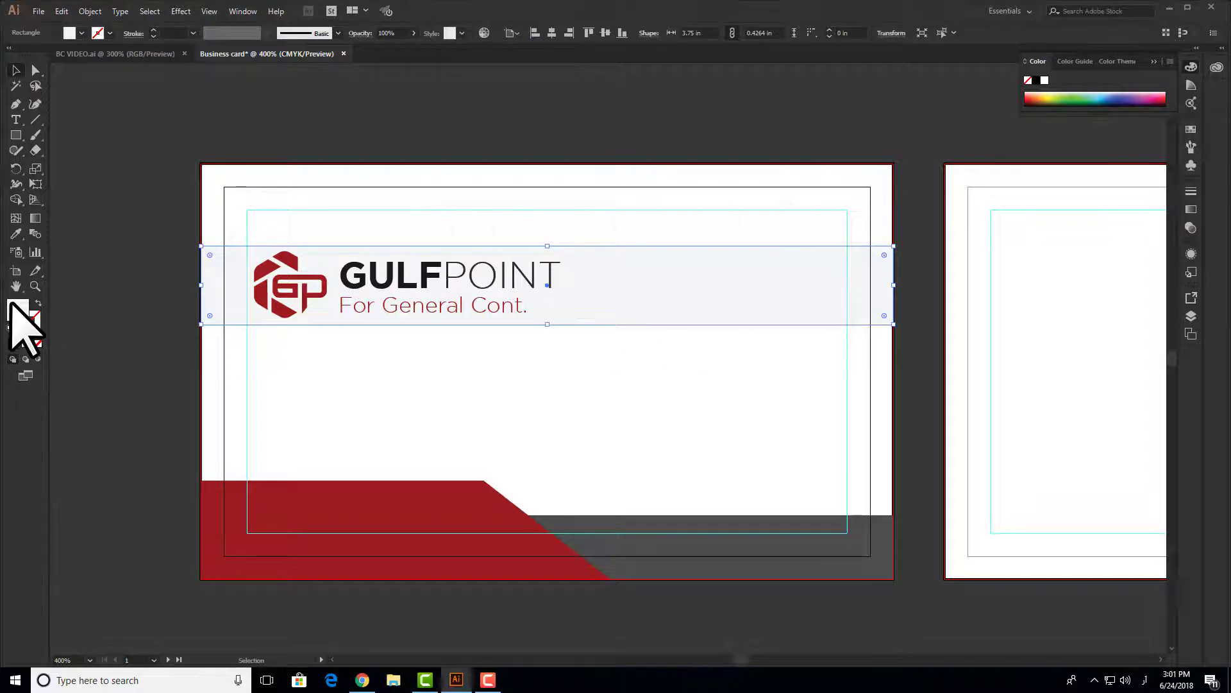
double_click(16, 307)
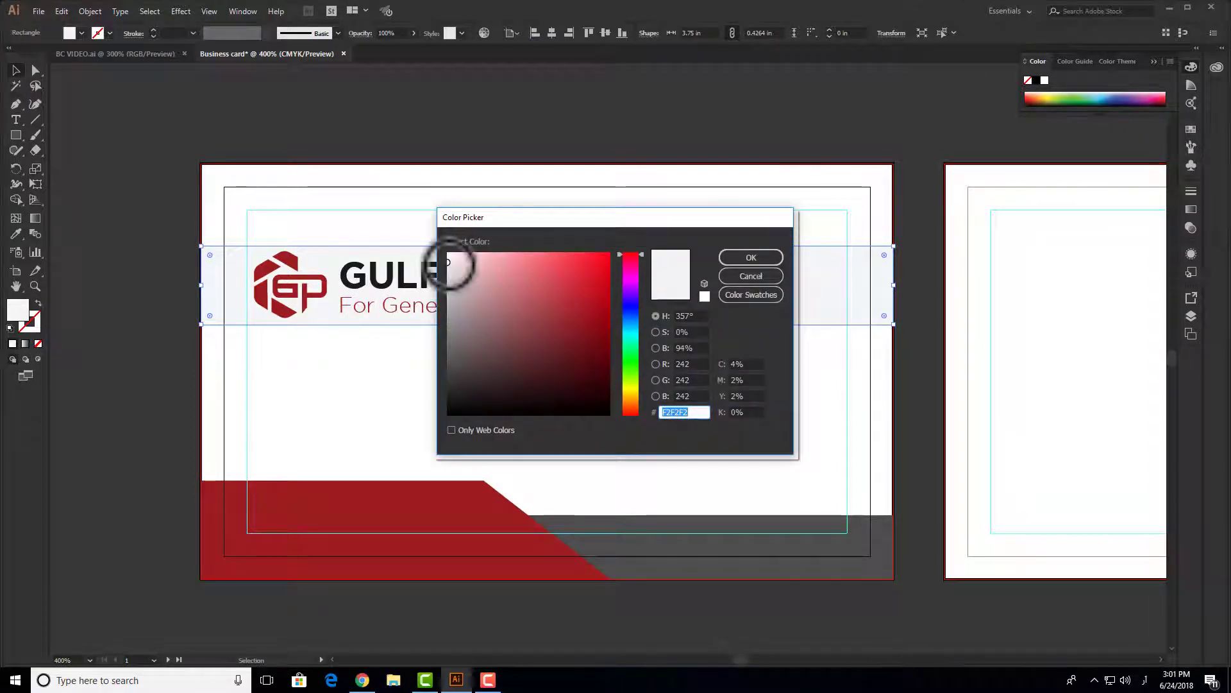
left_click(758, 262)
left_click(638, 381)
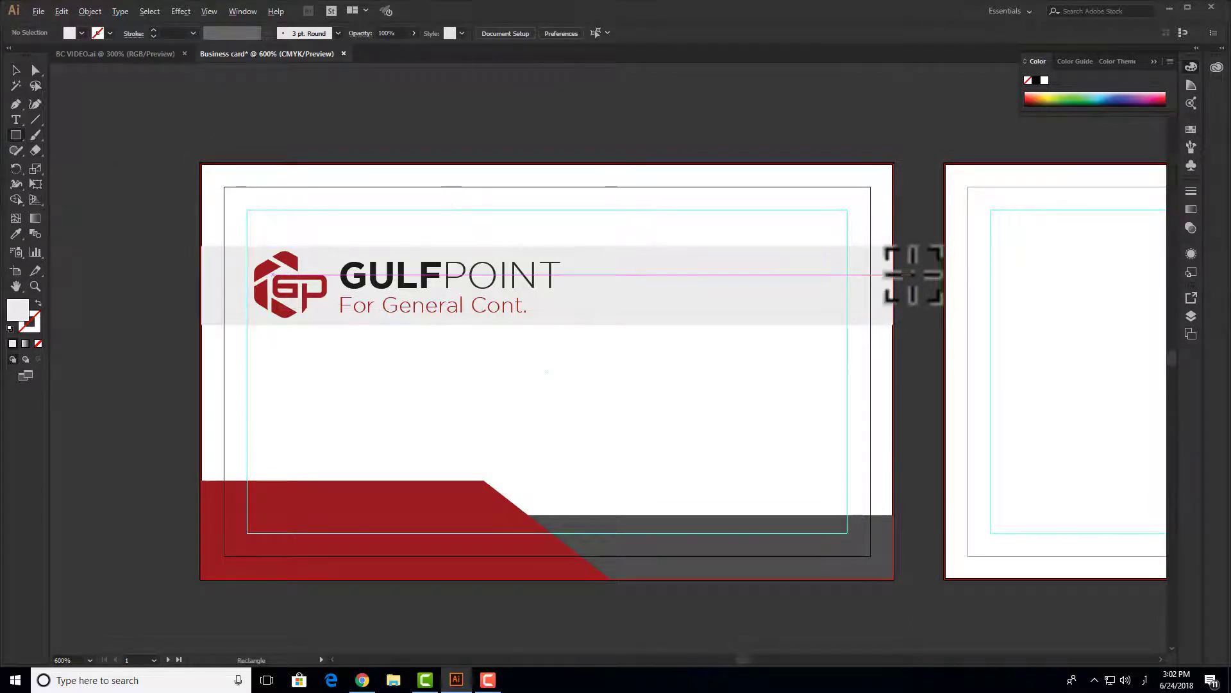
- Draw a 0.2865 × 0.4264 in rectangle capping the band's right end and open its fill colour
scroll(908, 275, "up", 2)
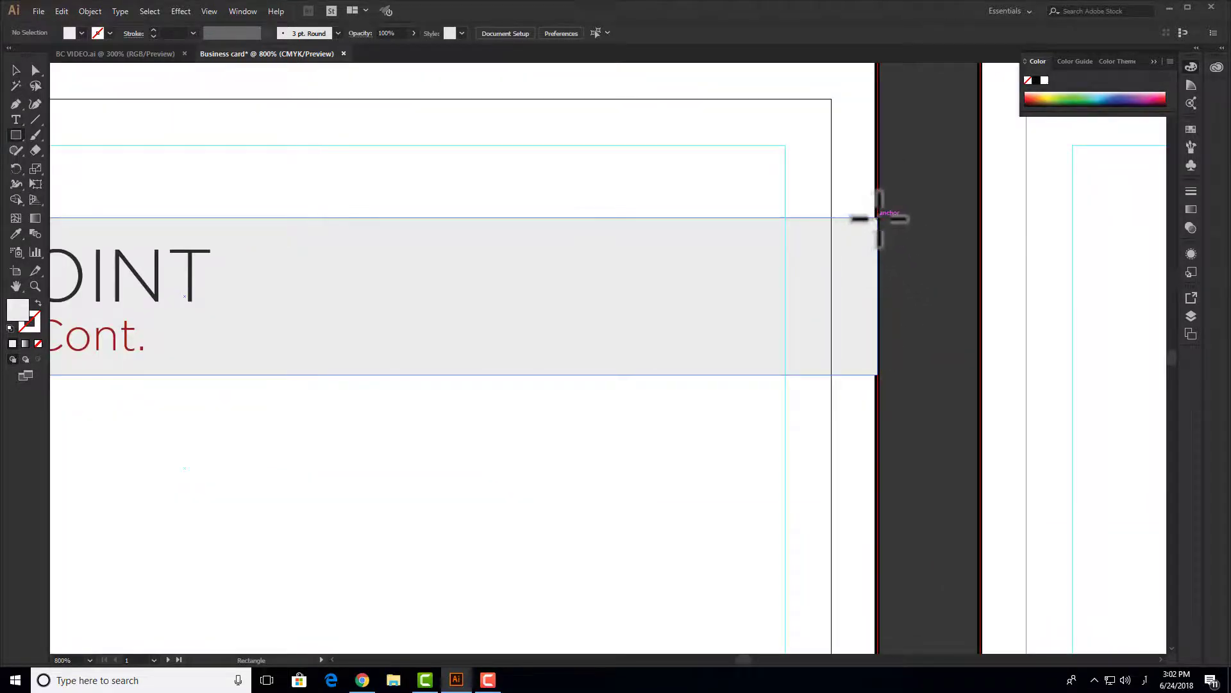
left_click_drag(878, 218, 737, 377)
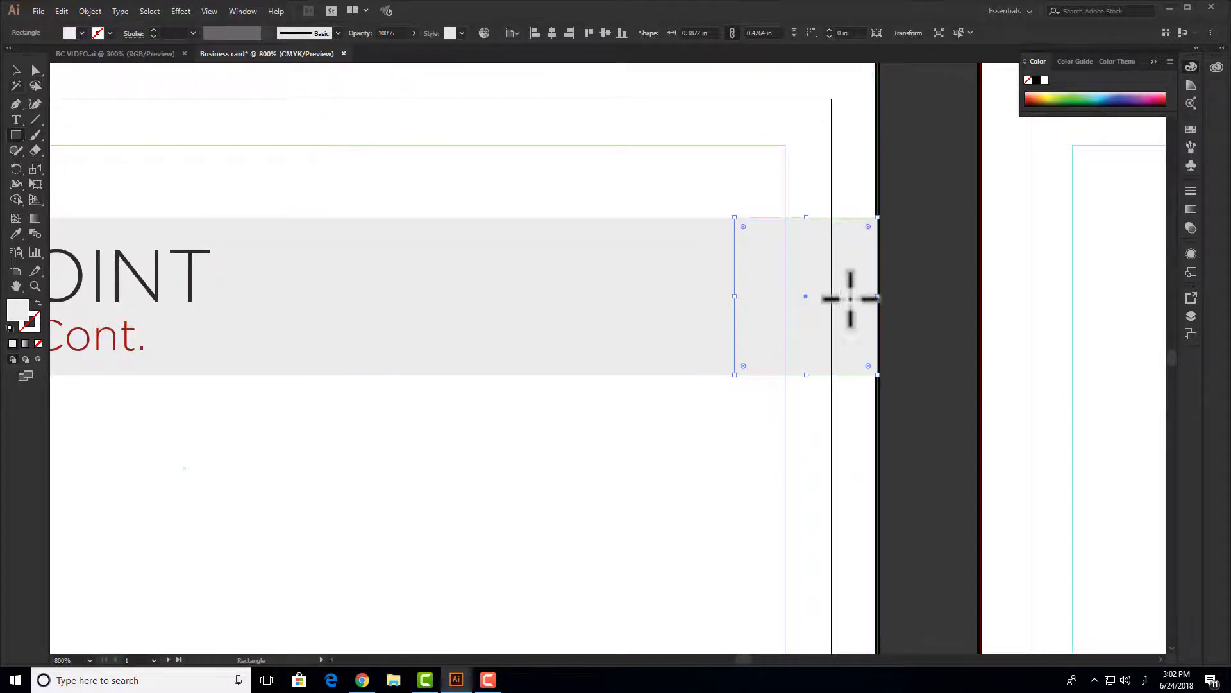
left_click(18, 68)
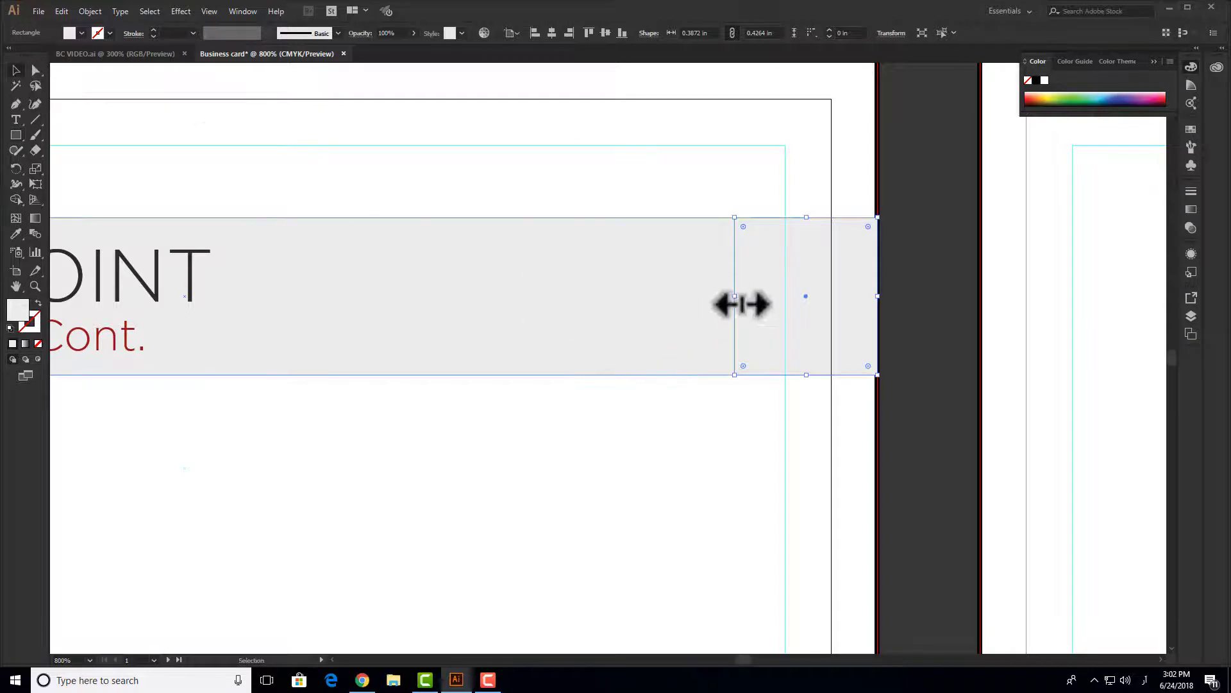
left_click_drag(741, 306, 765, 307)
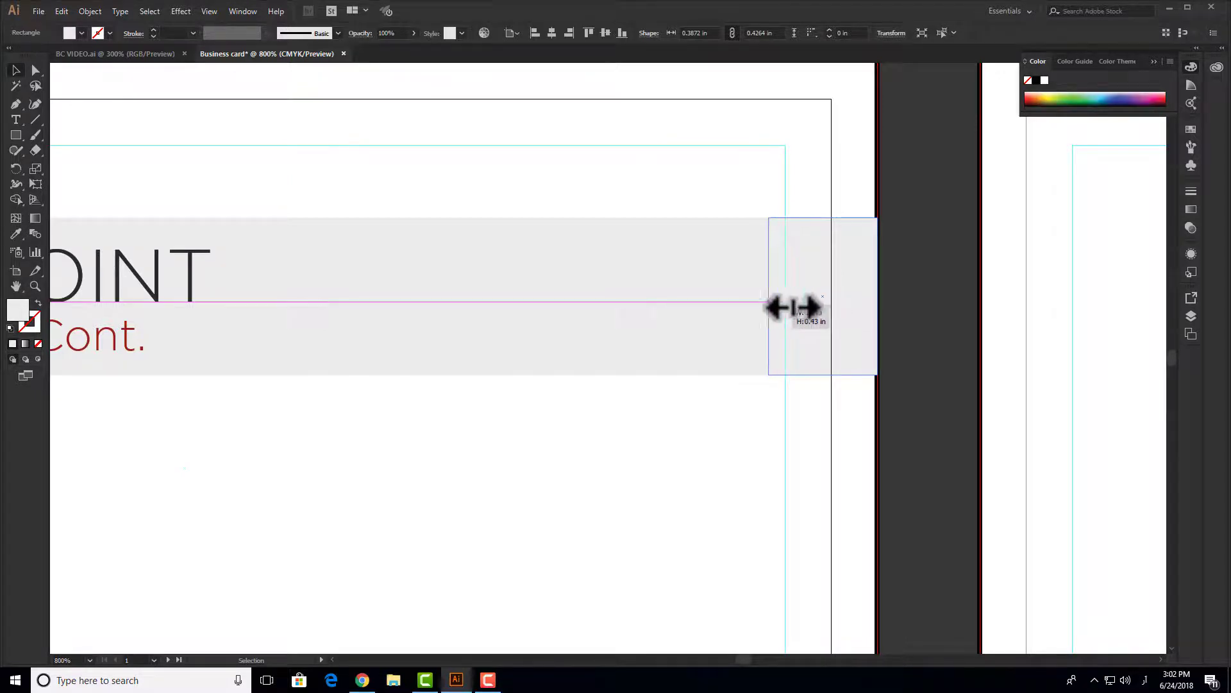
left_click_drag(793, 308, 839, 302)
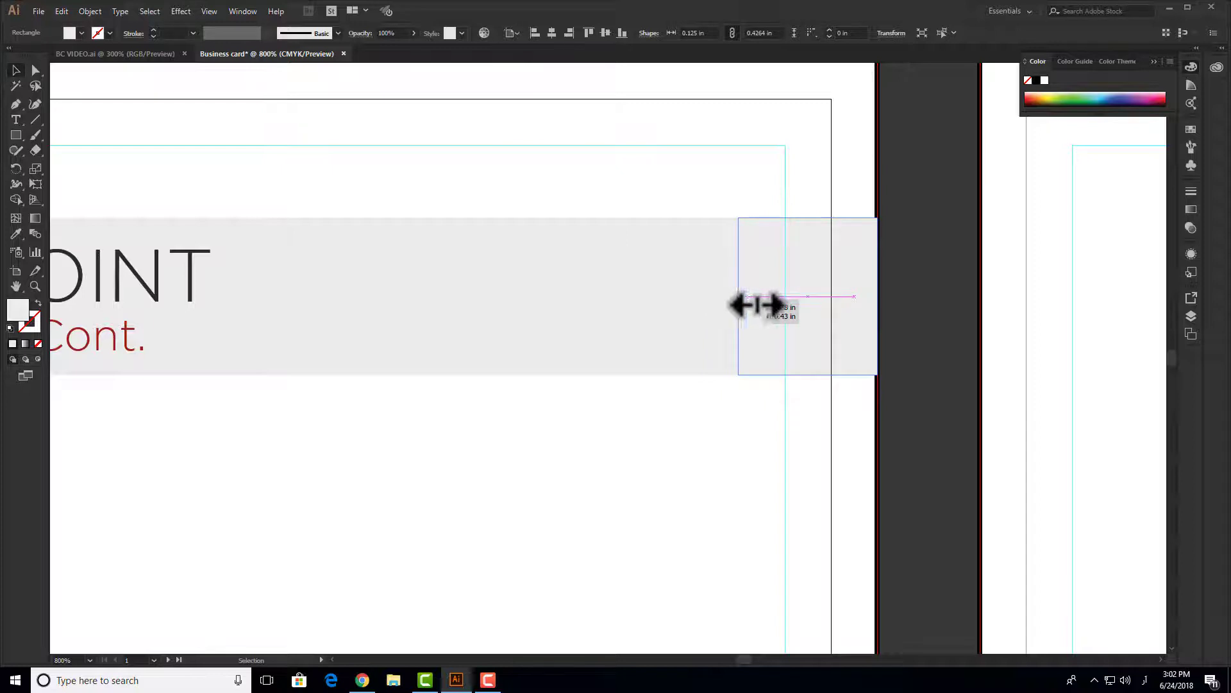
left_click_drag(775, 305, 774, 305)
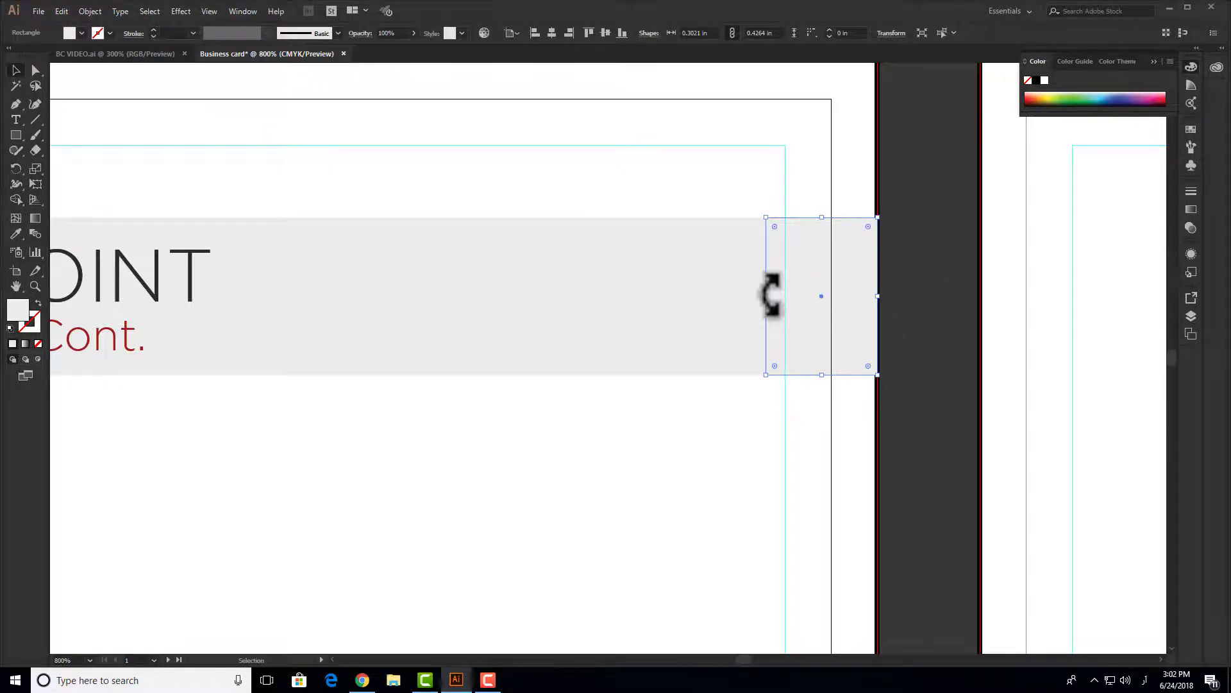
scroll(786, 308, "down", 1)
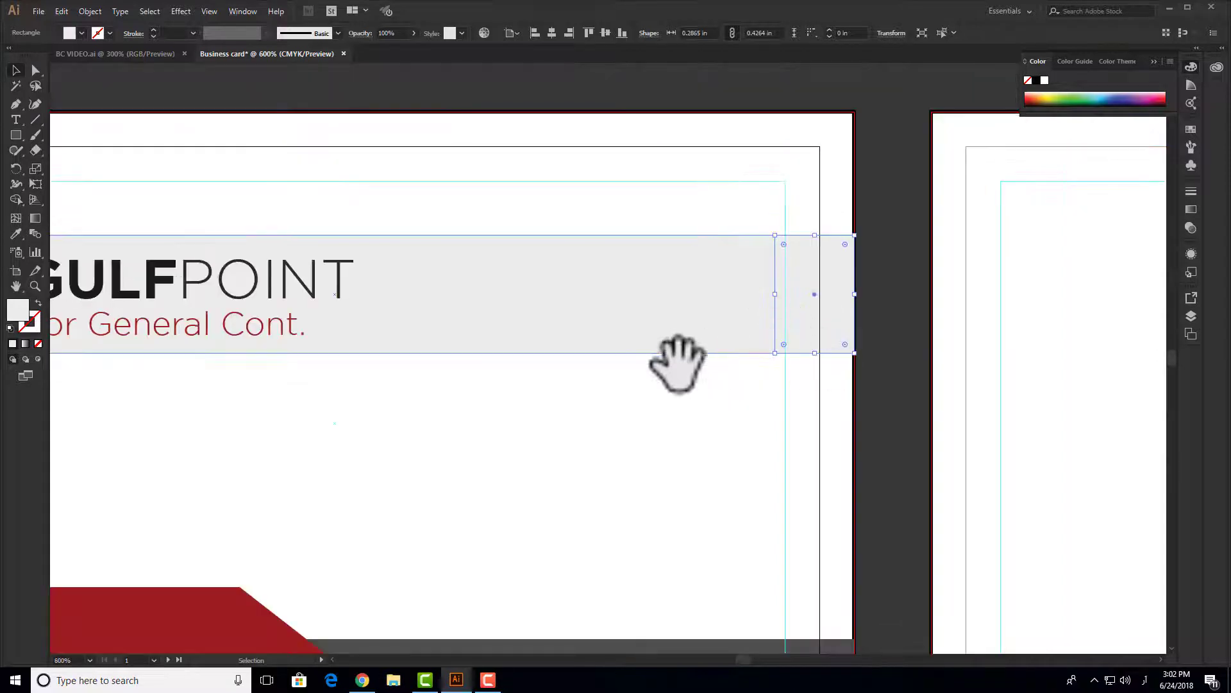
left_click_drag(673, 366, 806, 349)
double_click(20, 309)
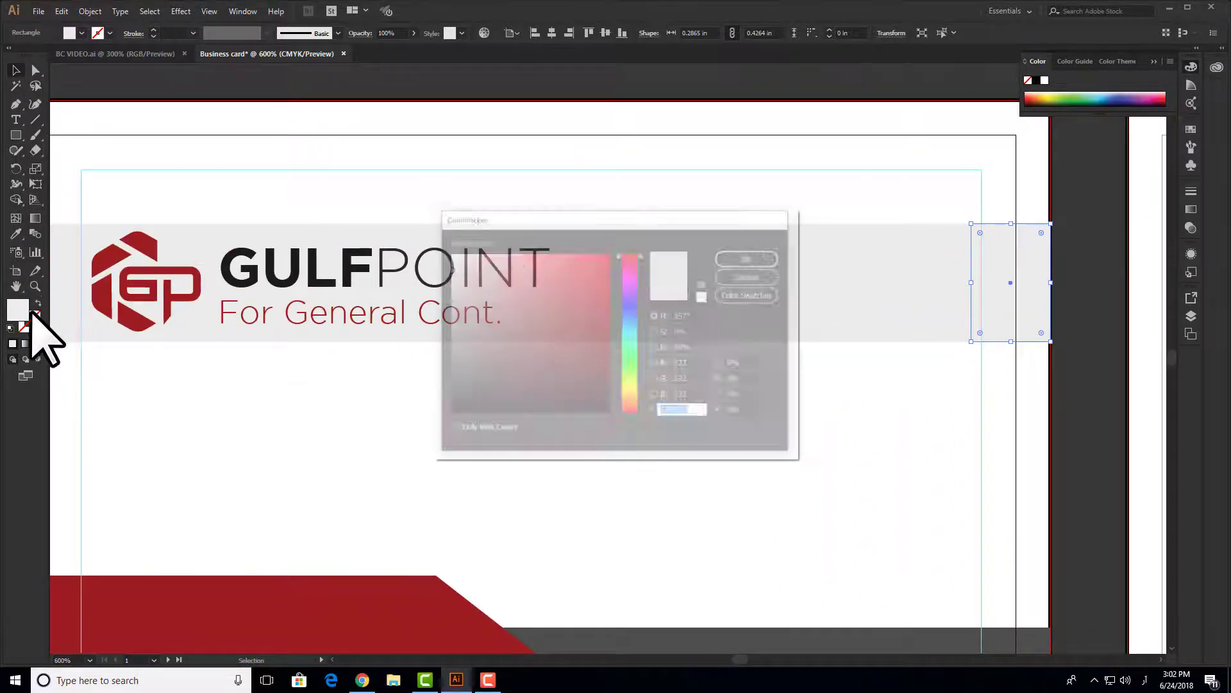
- Cancel the Color Picker and eyedrop the trapezoid's red onto the rectangle
left_click(763, 281)
scroll(526, 442, "down", 1)
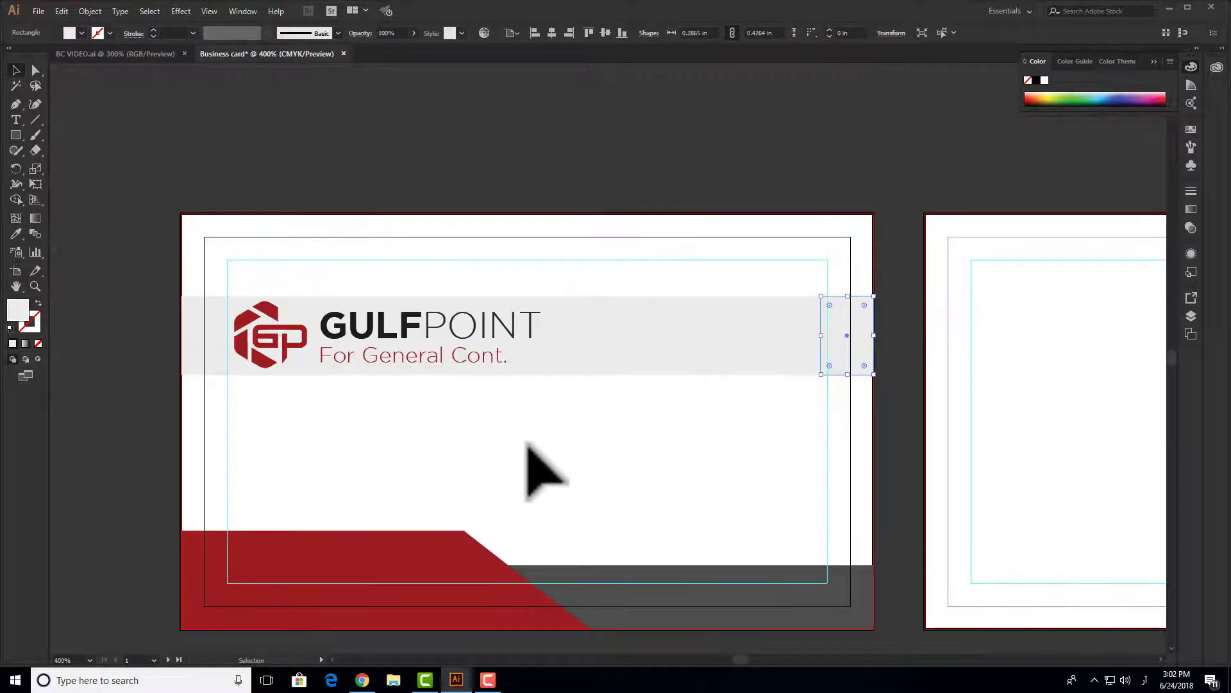
left_click_drag(525, 442, 549, 355)
key("i")
left_click(476, 491)
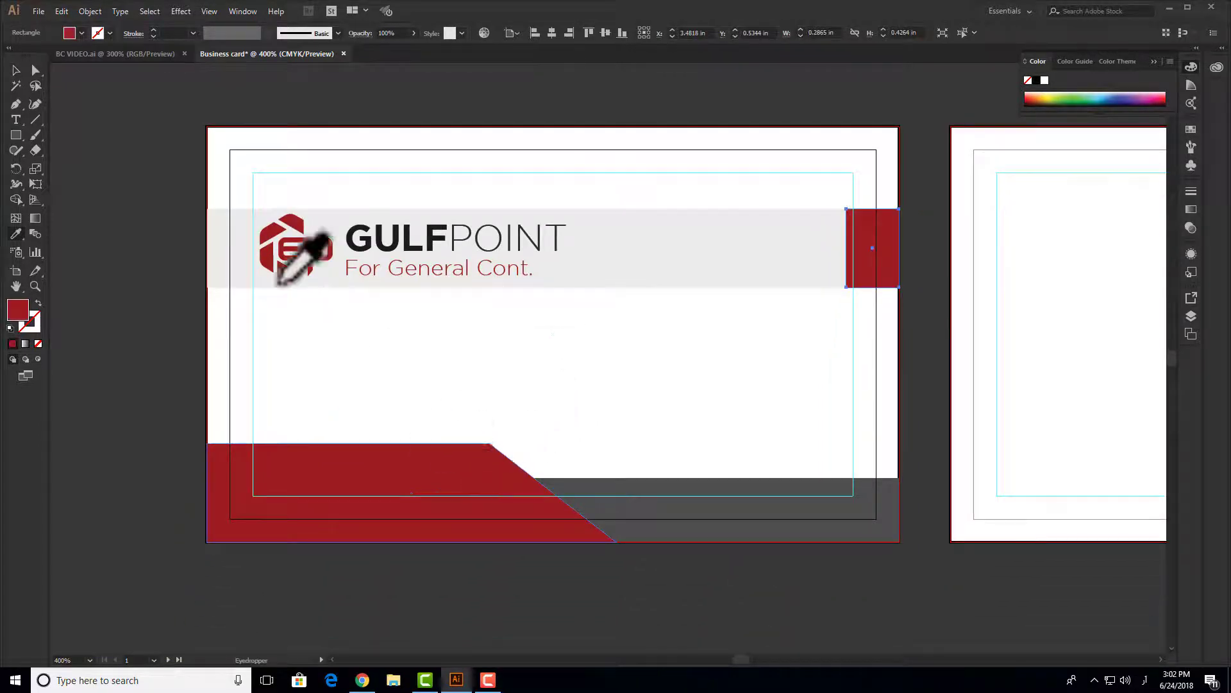
left_click(15, 70)
left_click(687, 378)
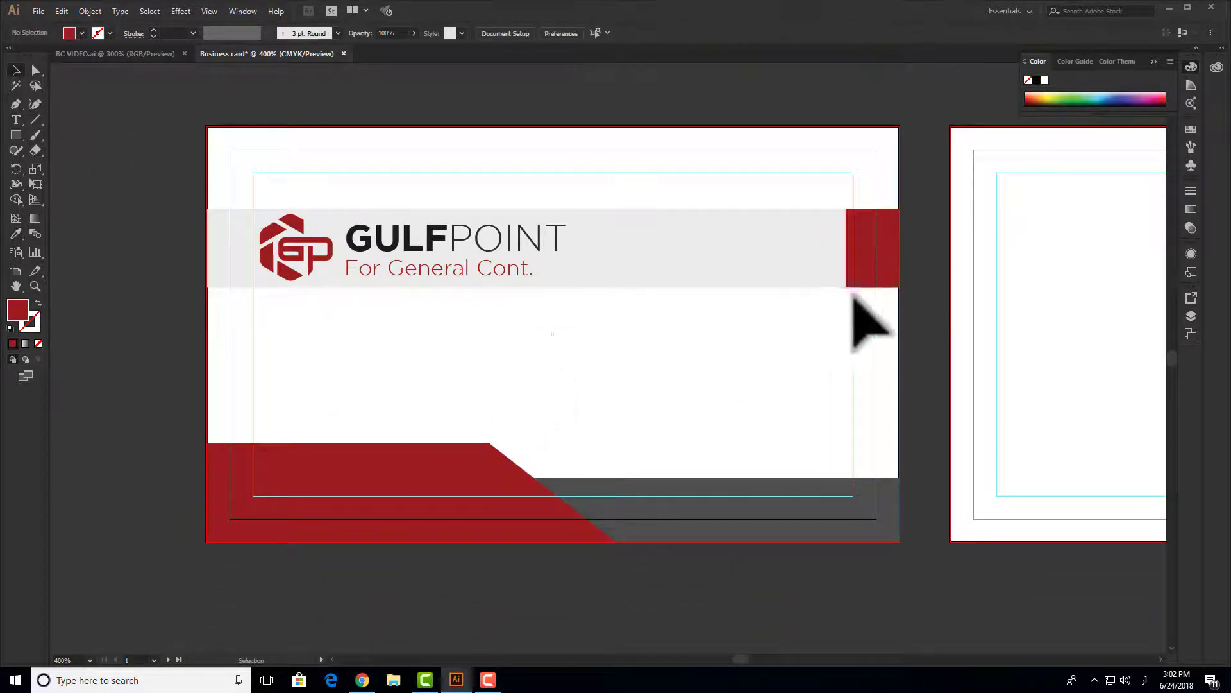
- Widen the red rectangle slightly leftward along the band
scroll(889, 282, "up", 1)
left_click(851, 233)
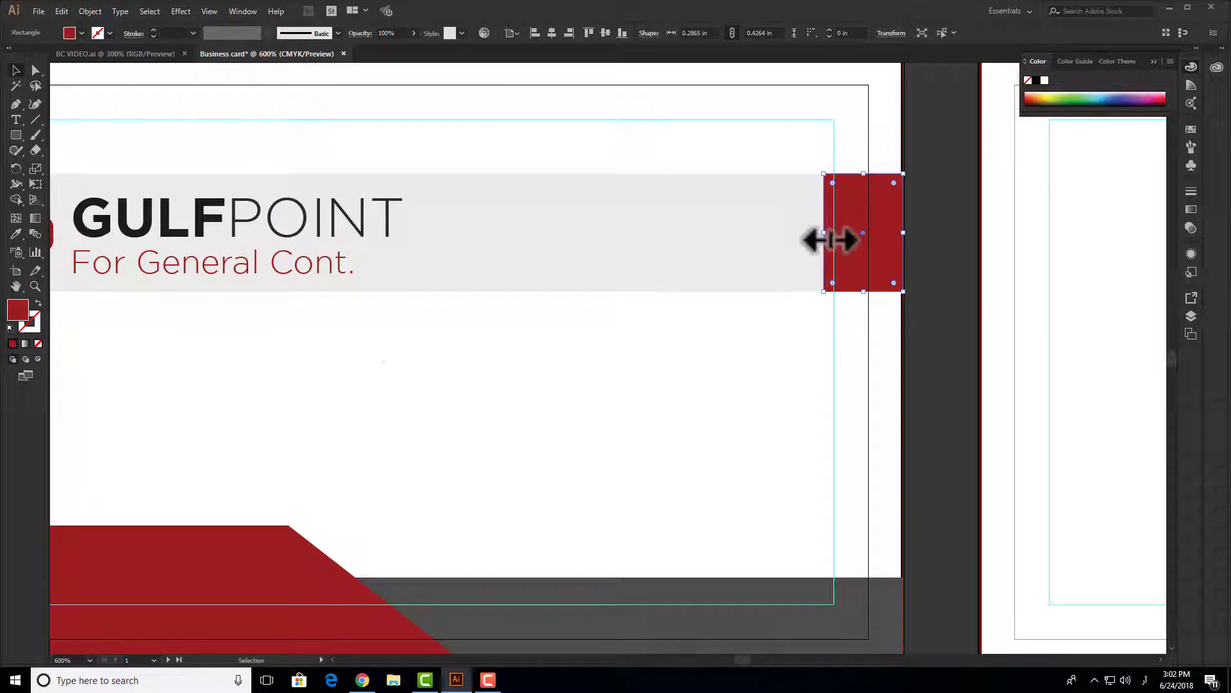
left_click_drag(797, 234, 791, 233)
left_click(773, 360)
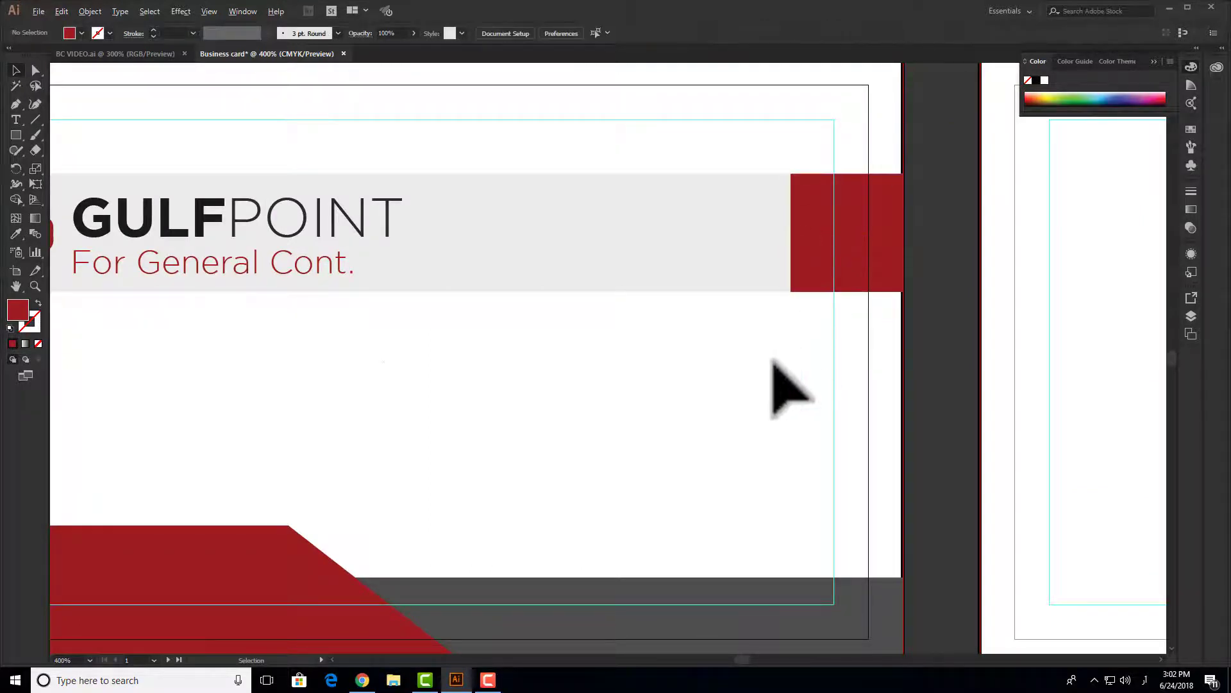
scroll(773, 361, "down", 1)
left_click_drag(671, 405, 777, 416)
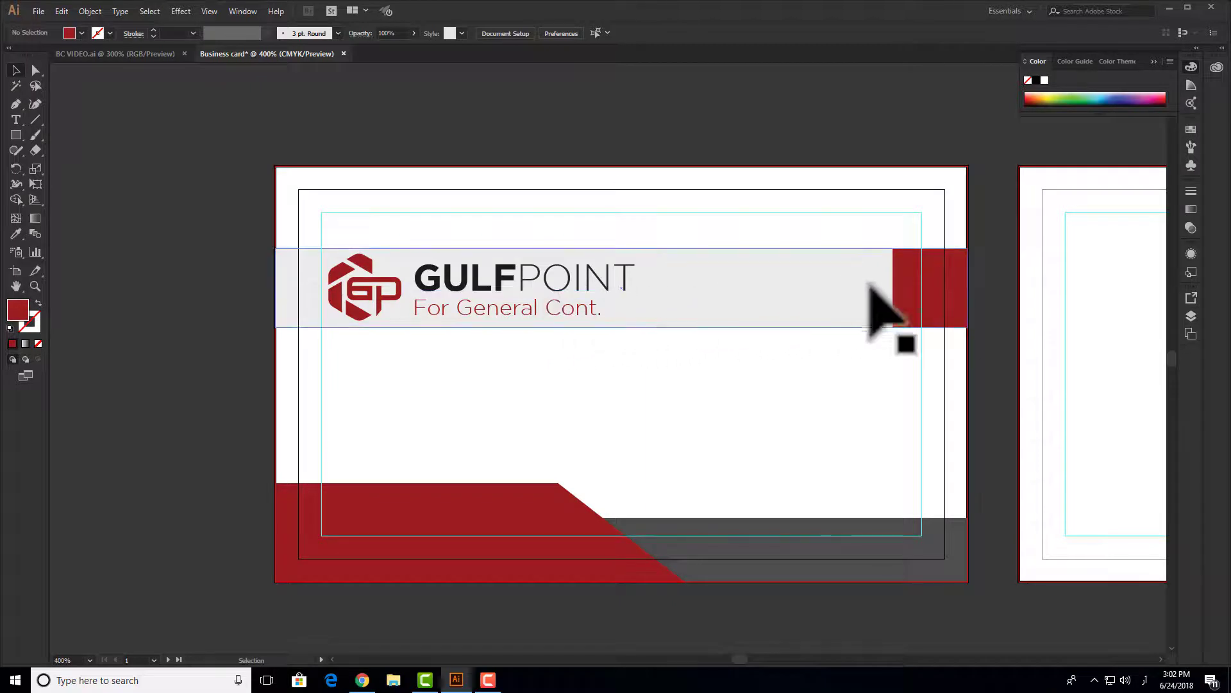
- Narrow the red rectangle to 0.1615 in, place it past the card's right edge, and copy the logo text mid-band
left_click(951, 287)
scroll(952, 289, "up", 2)
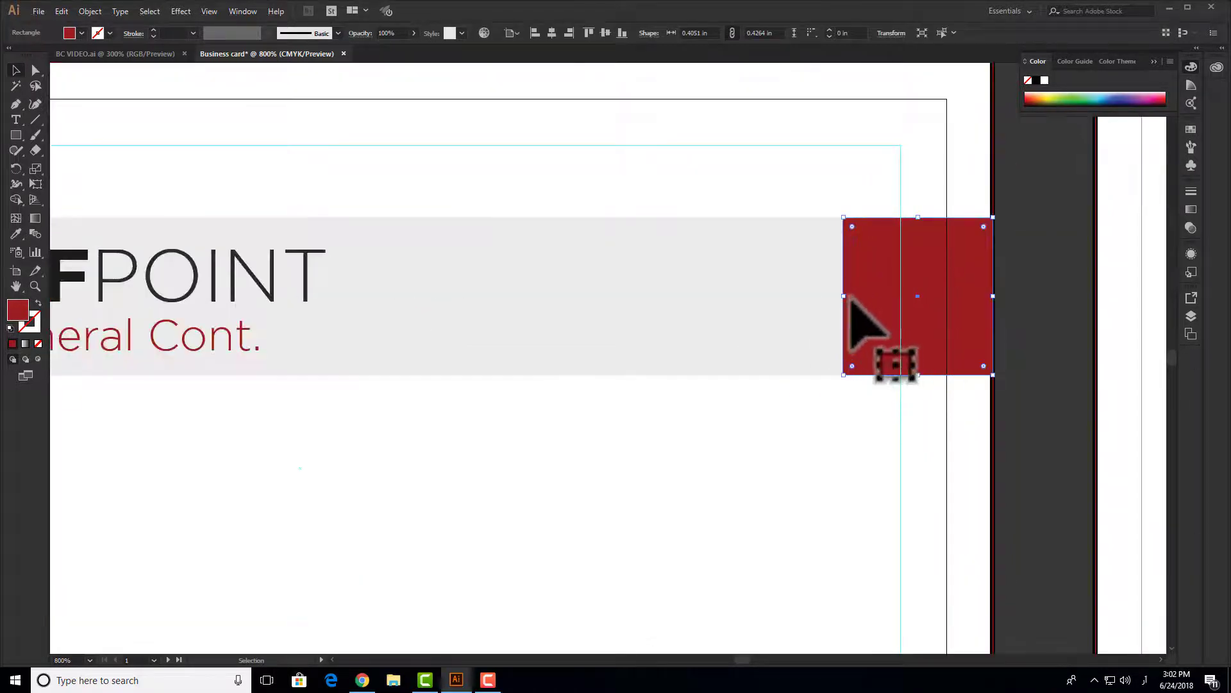
left_click_drag(847, 305, 880, 306)
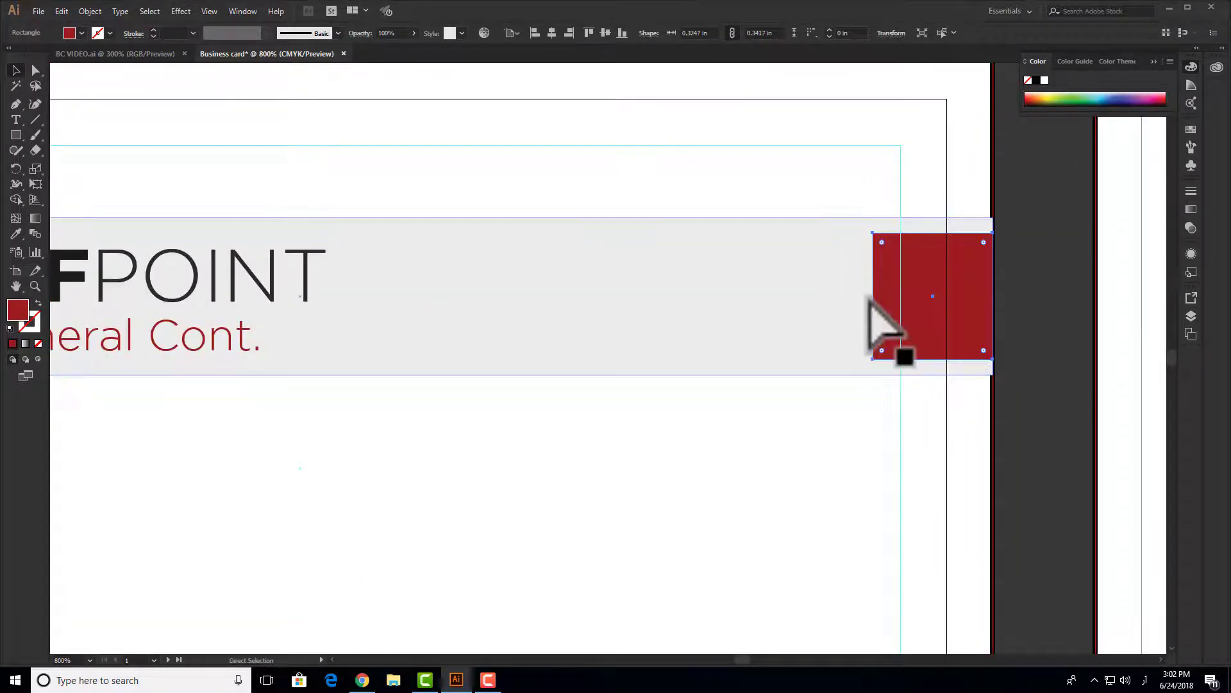
key("ctrl+z")
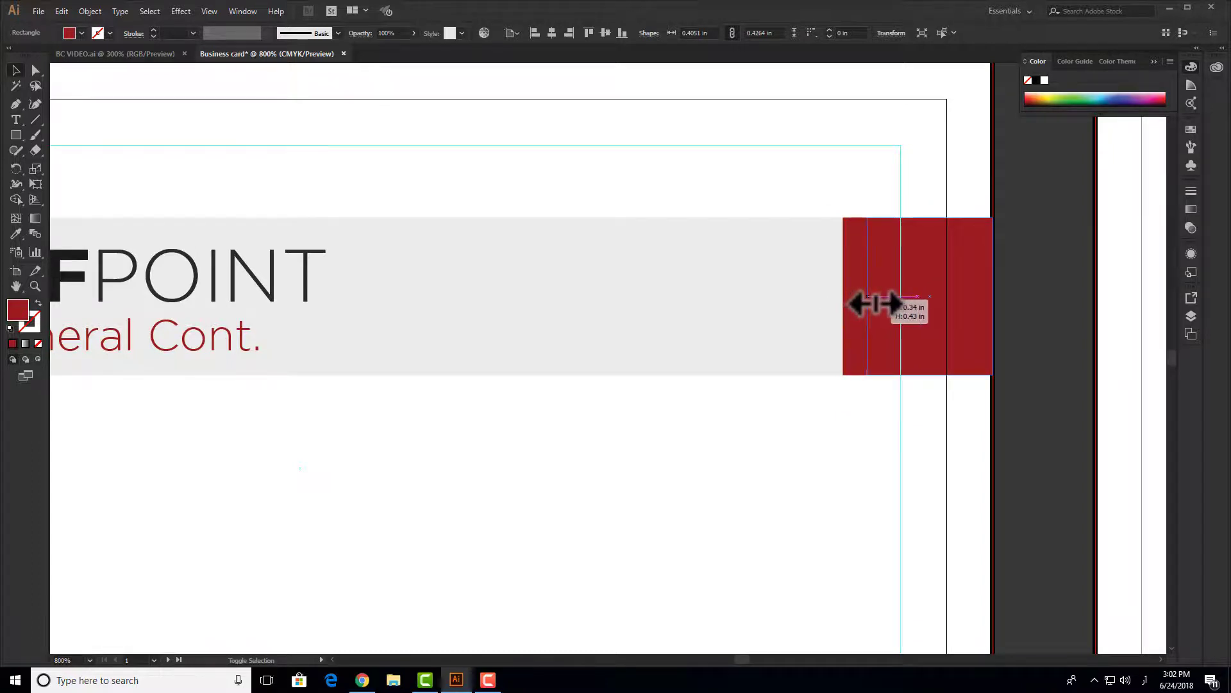
left_click_drag(880, 304, 1043, 289)
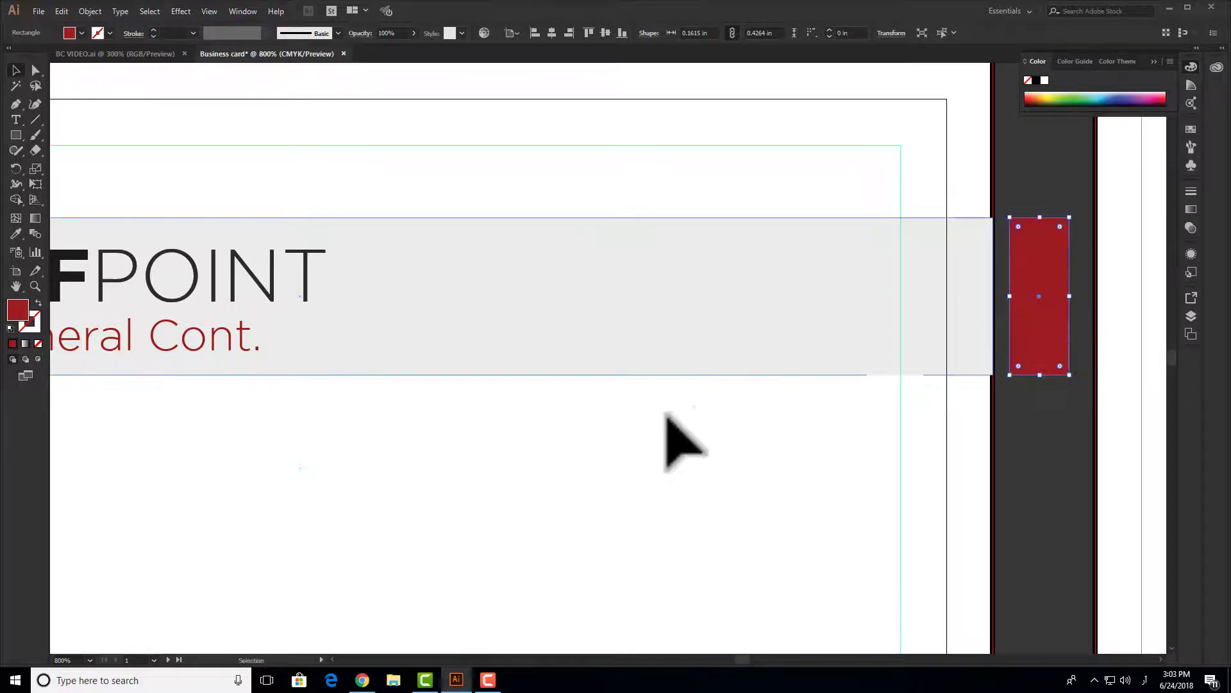
left_click_drag(527, 510, 268, 535)
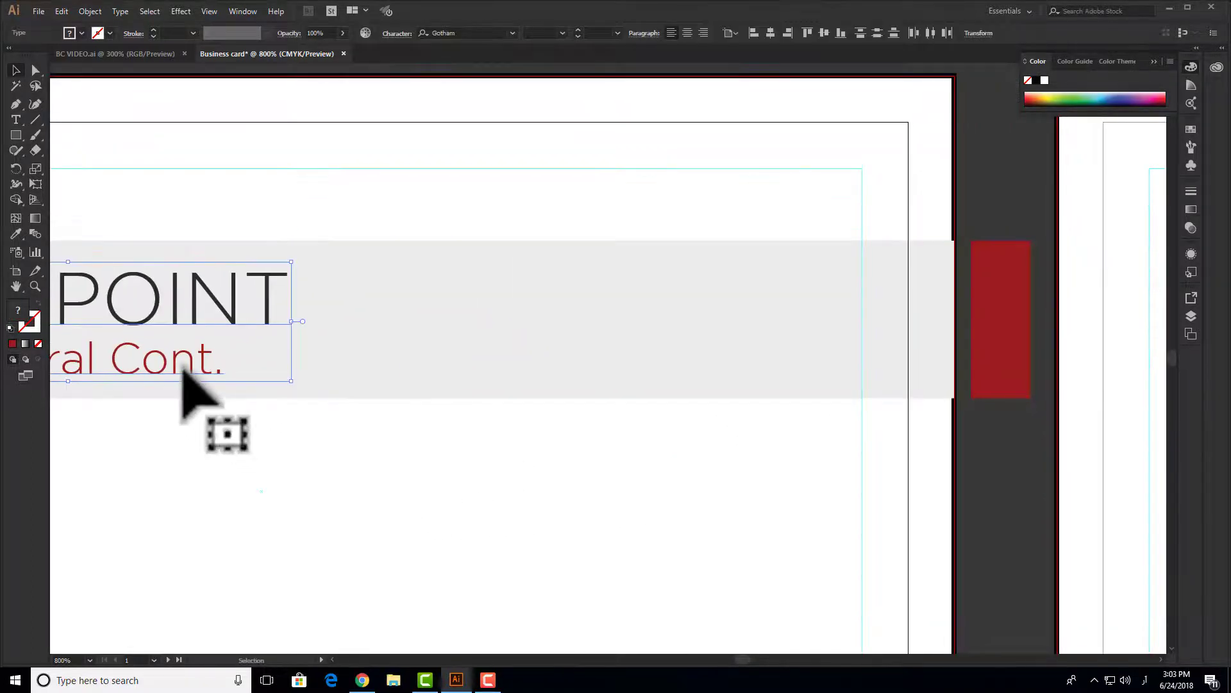
left_click_drag(182, 371, 745, 356)
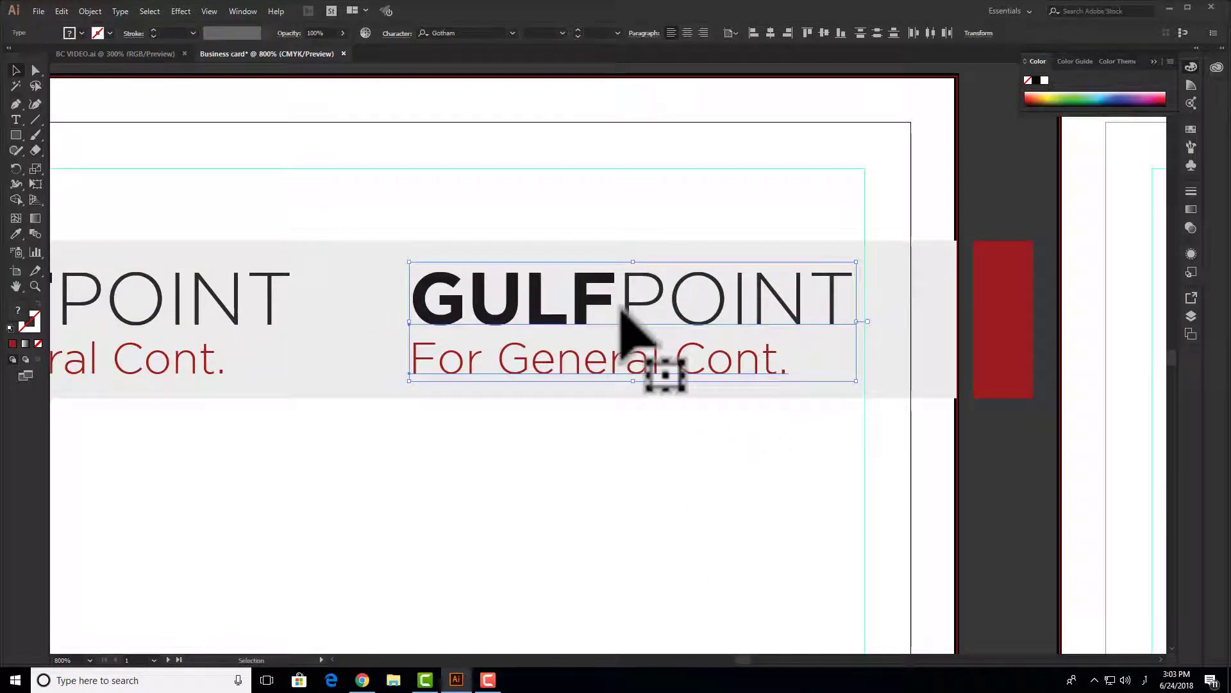
- Replace the copied GULFPOINT text with the cardholder's name
left_click(626, 300)
left_click(670, 449)
triple_click(654, 304)
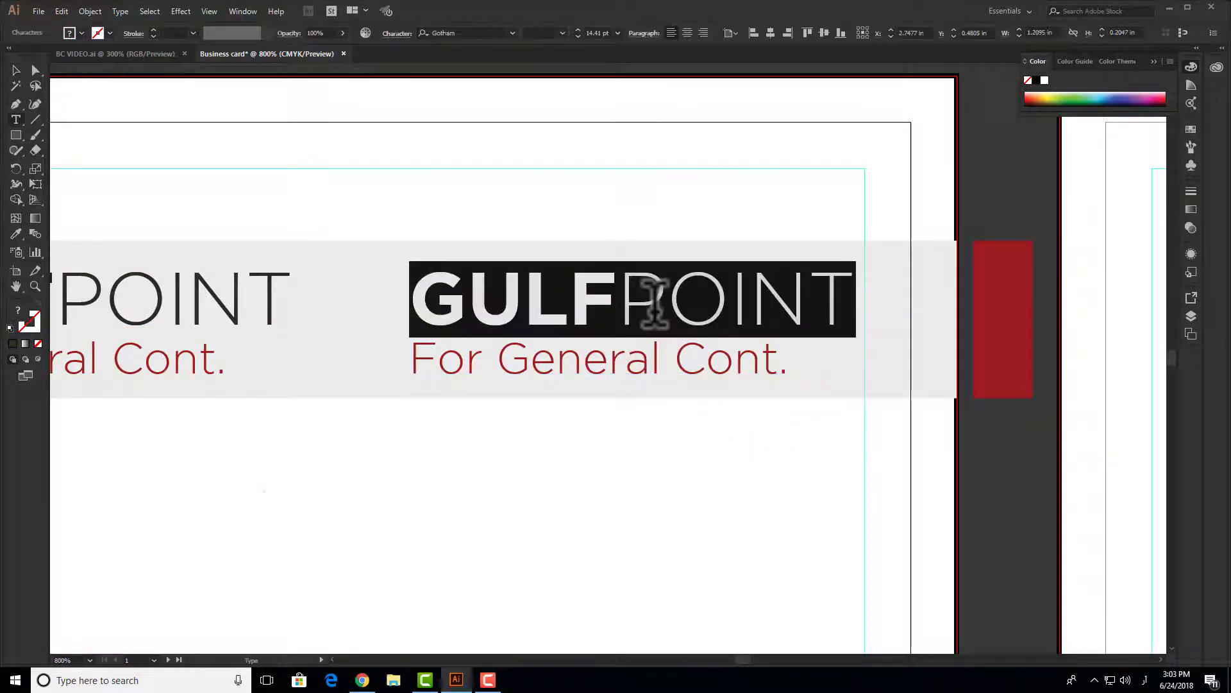
type("س")
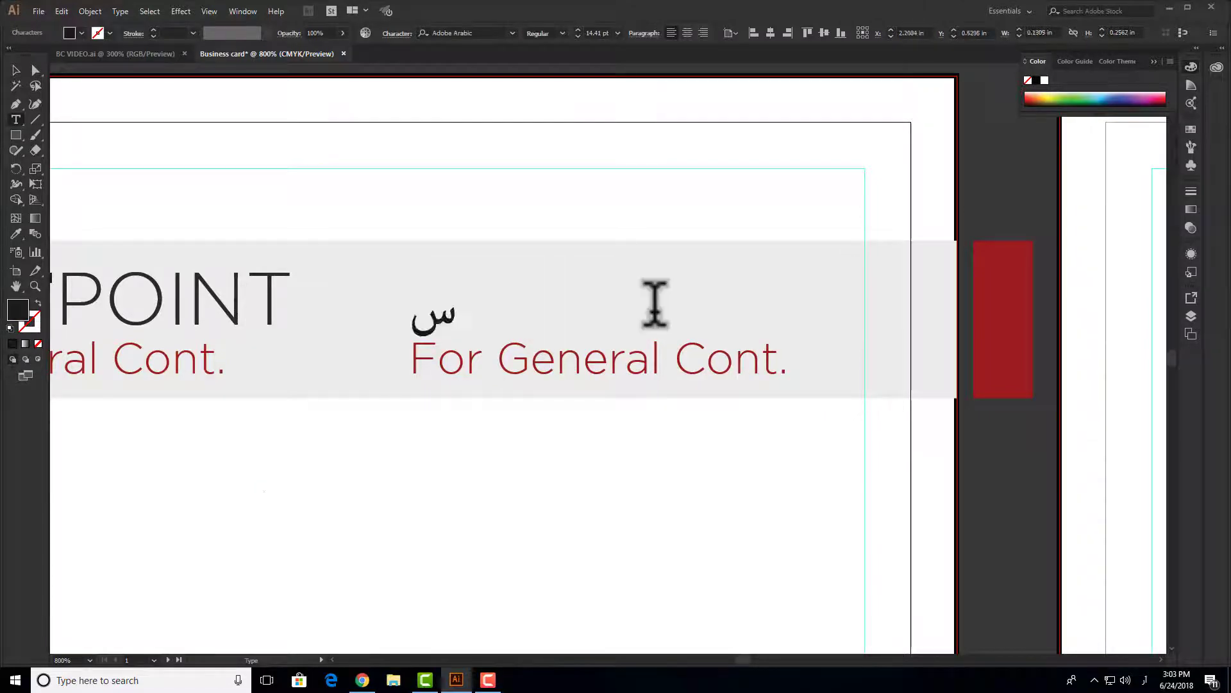
key("alt+shift")
key("super")
key("super")
type("s")
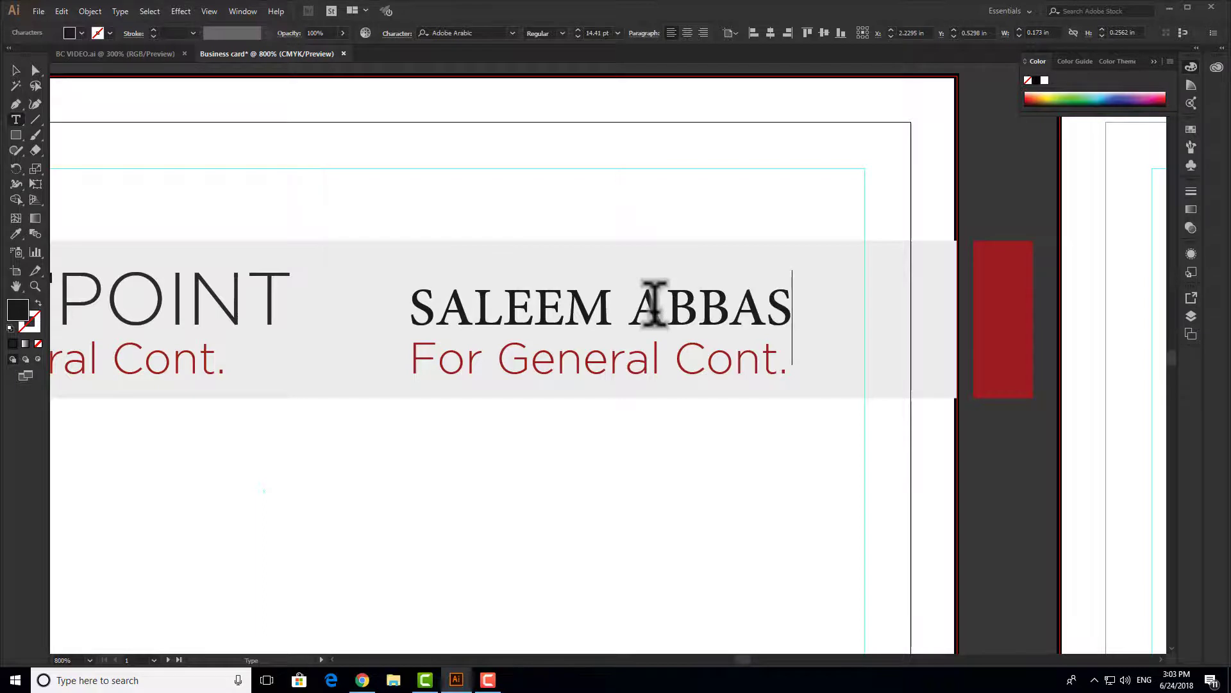
- Eyedrop GULF's bold style onto the name and scale it down to fit the band
left_click(449, 275)
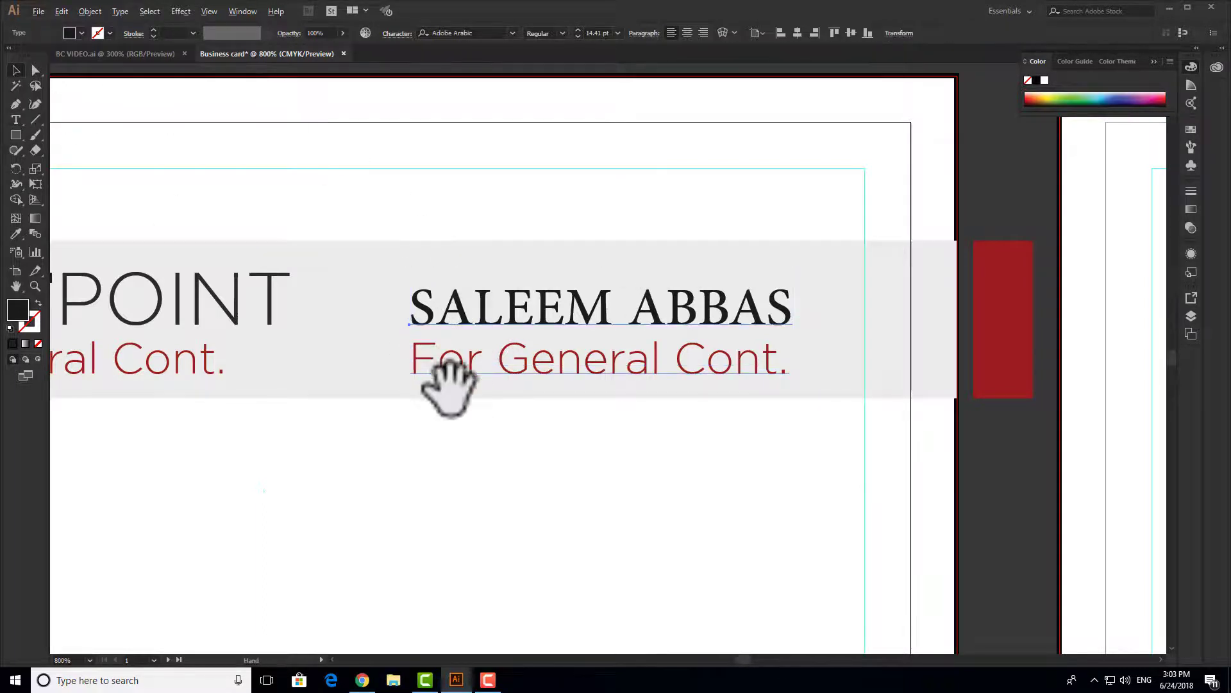
left_click_drag(445, 385, 716, 349)
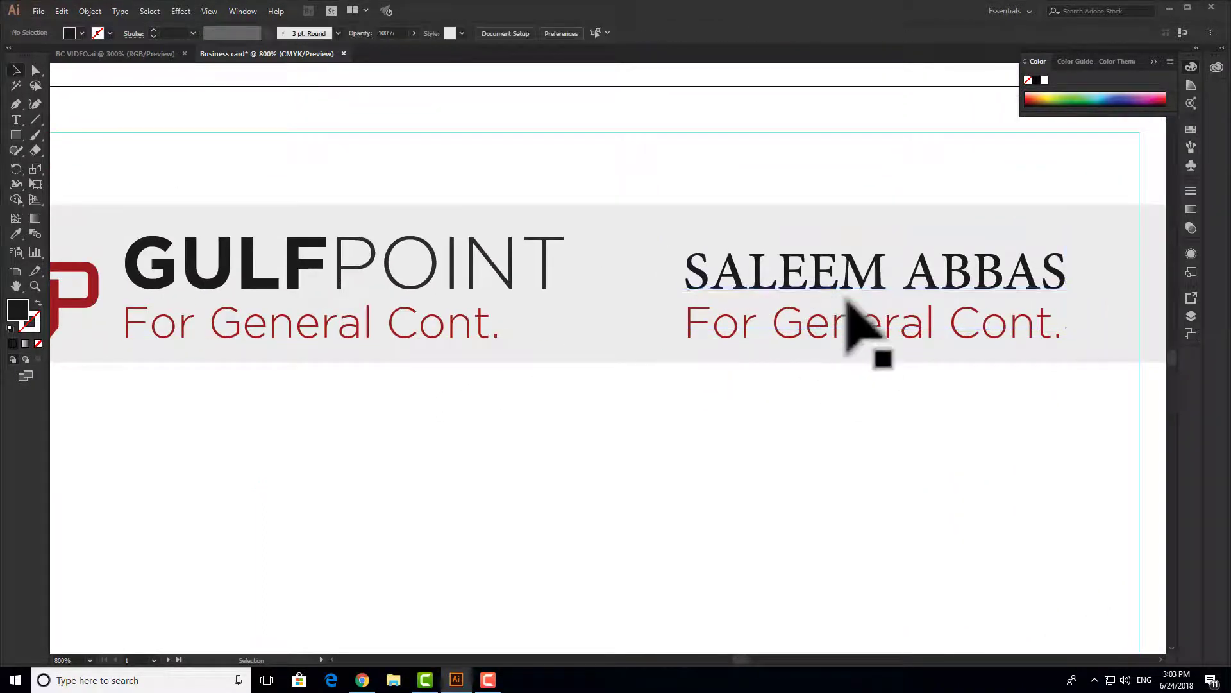
key("i")
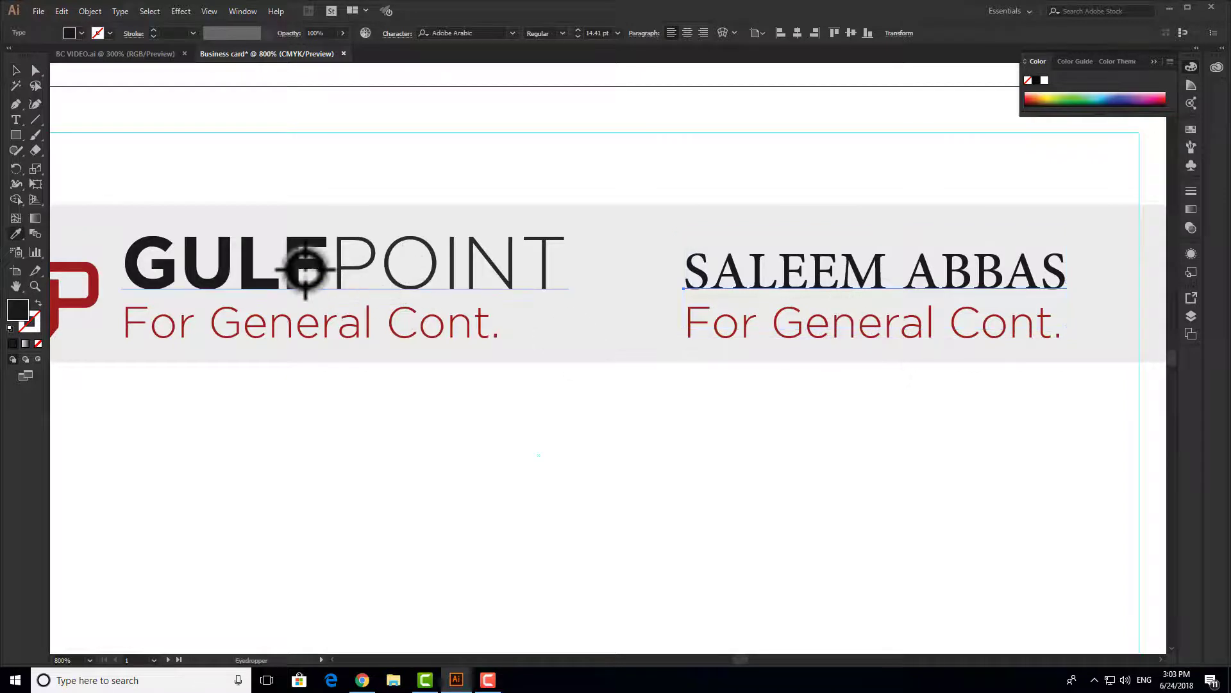
left_click(306, 268)
left_click(18, 75)
scroll(482, 242, "down", 2)
left_click_drag(634, 364, 495, 389)
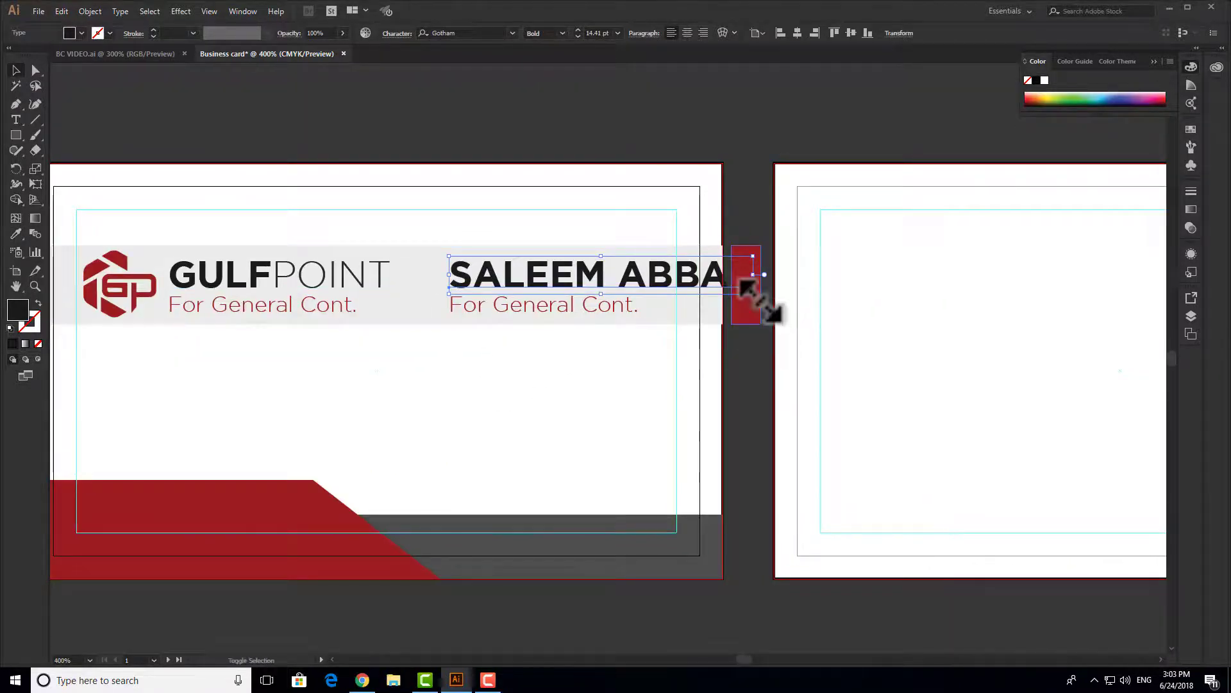
left_click_drag(757, 295, 652, 302)
- Move the copied For General Cont. line up just beneath the name
scroll(652, 302, "up", 2)
left_click_drag(571, 329, 570, 308)
left_click_drag(580, 431, 948, 427)
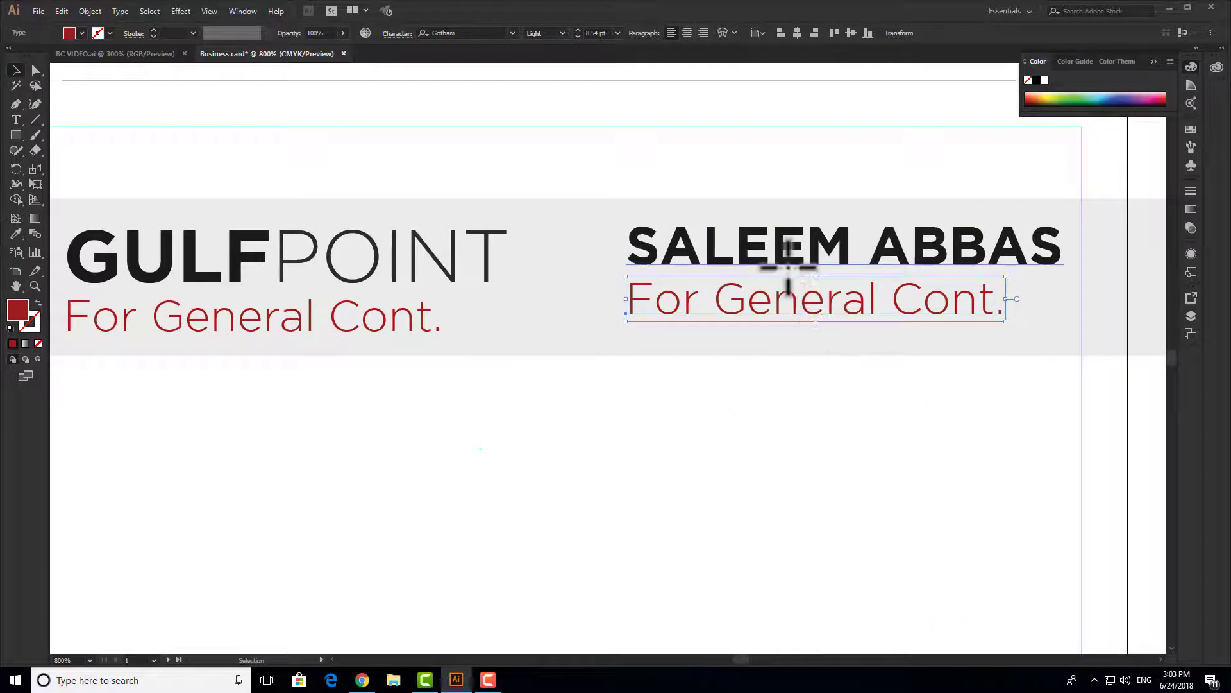
left_click(788, 266)
key("i")
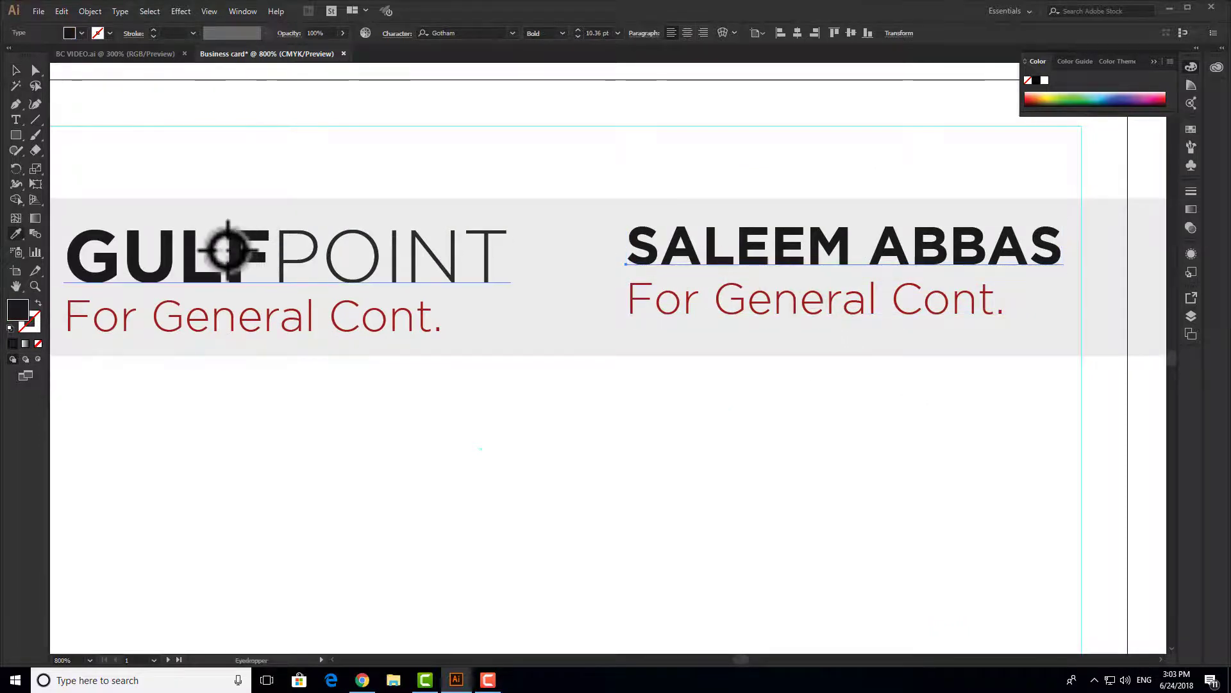
left_click(16, 70)
scroll(784, 289, "up", 5)
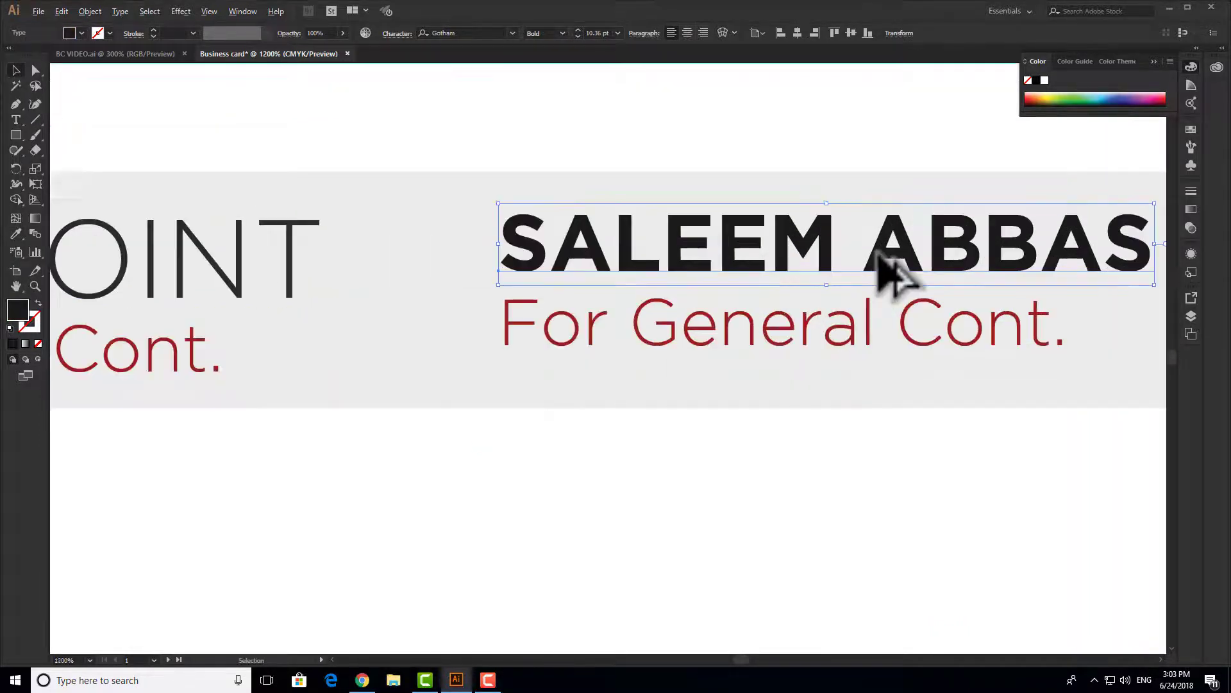
scroll(725, 283, "down", 5)
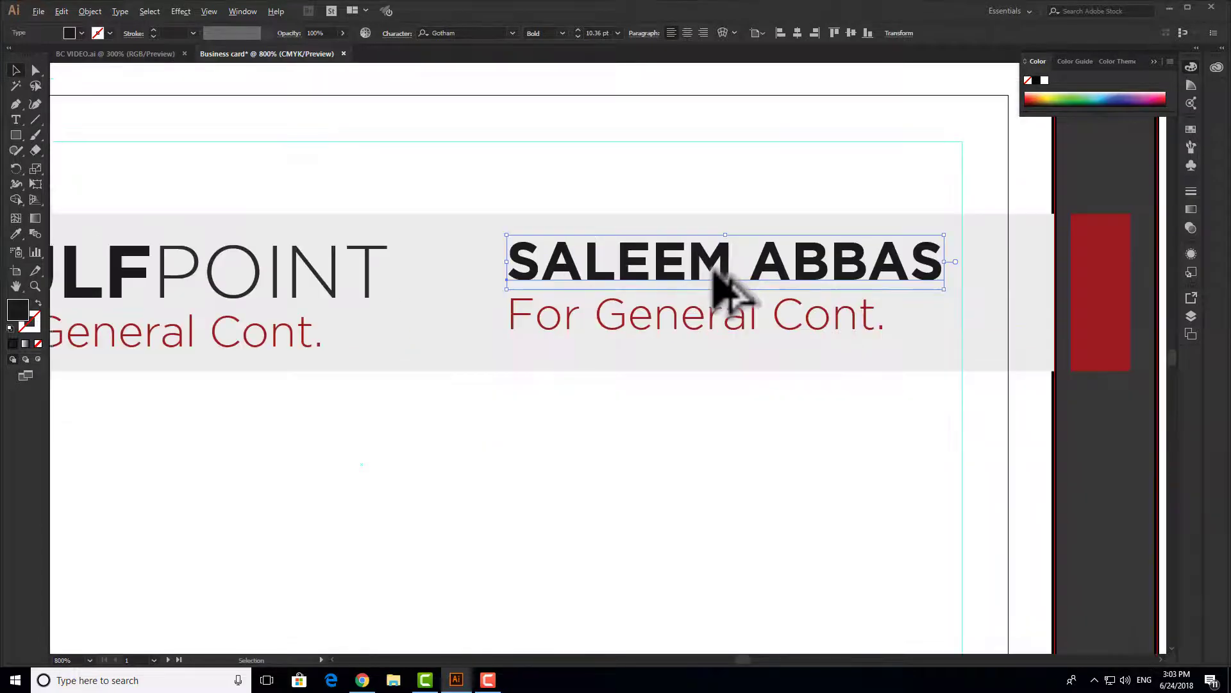
- Retype the tagline as PROJECT MANAGER and scale it down by its corner handle
left_click_drag(775, 270, 619, 321)
left_click(797, 275)
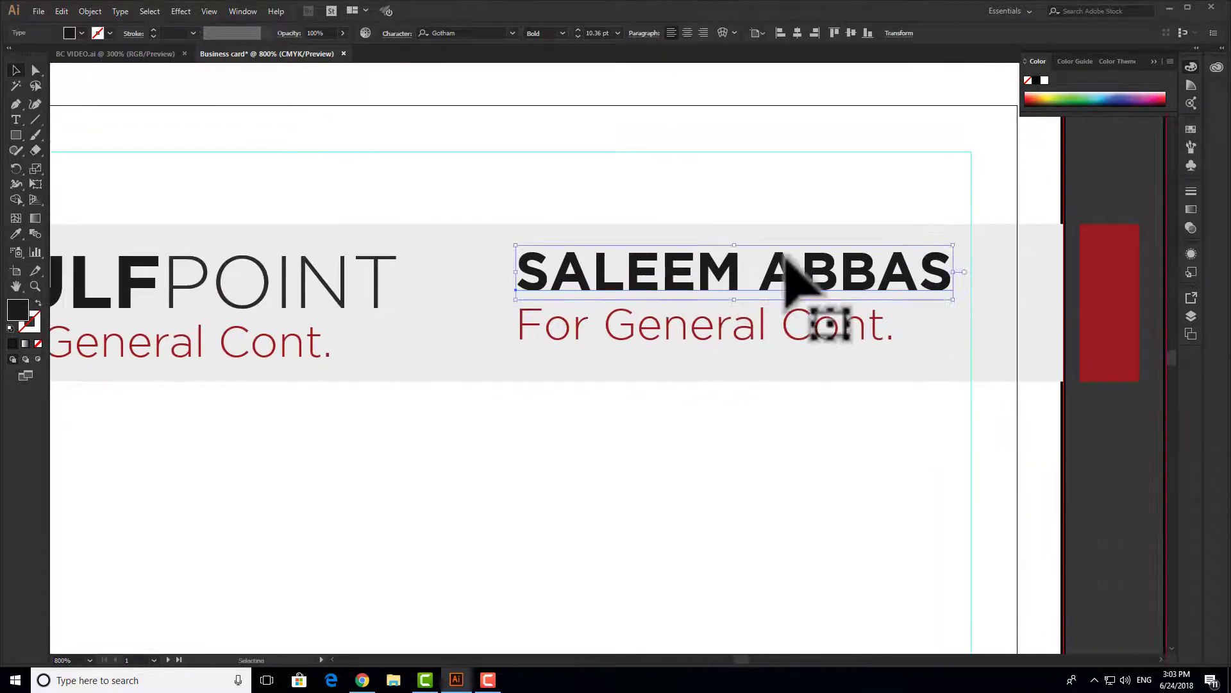
left_click(700, 334)
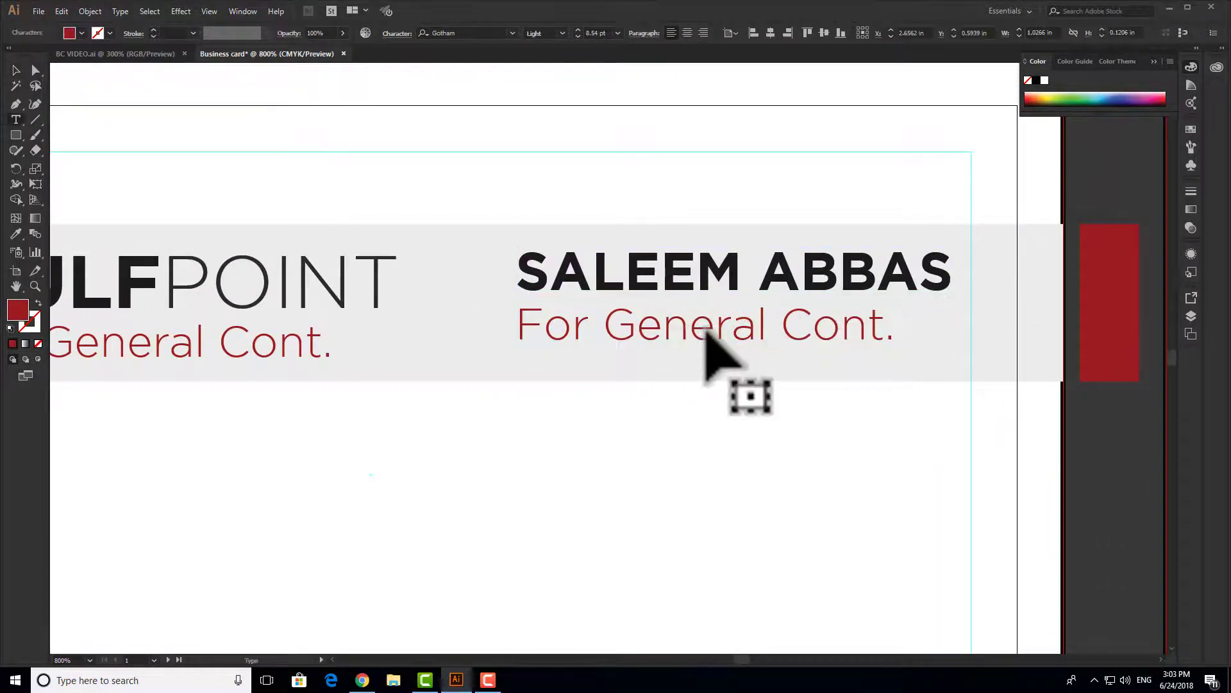
triple_click(707, 317)
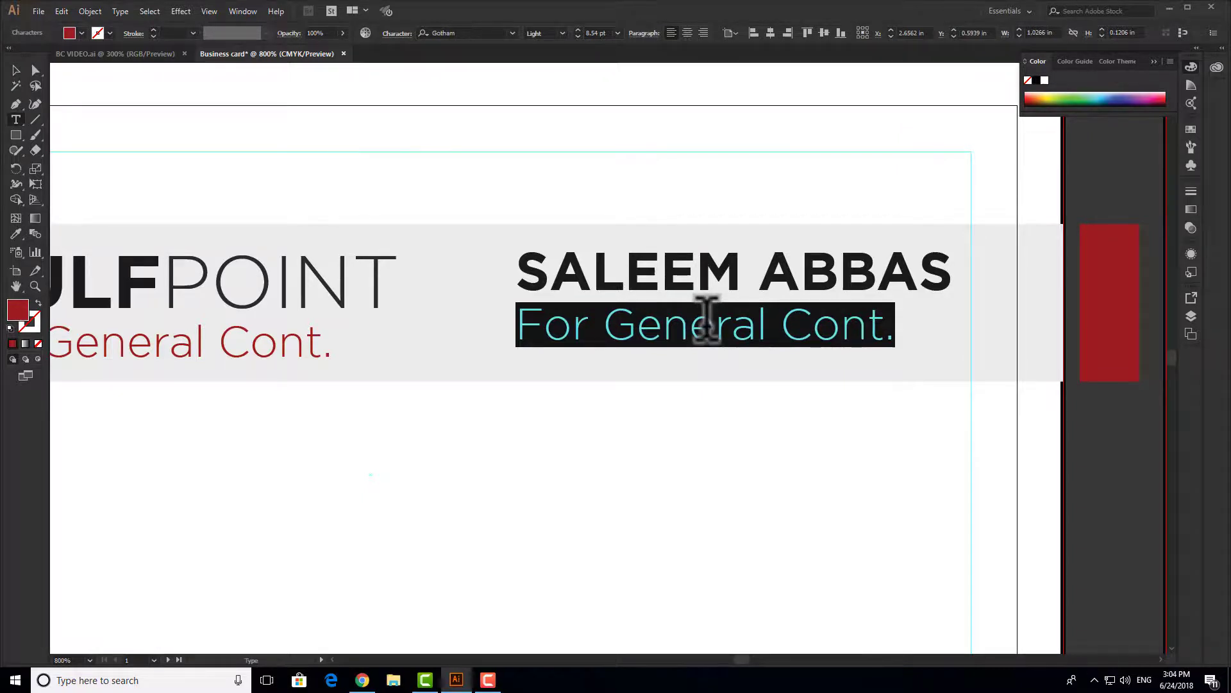
type("PROJECT MANAGER")
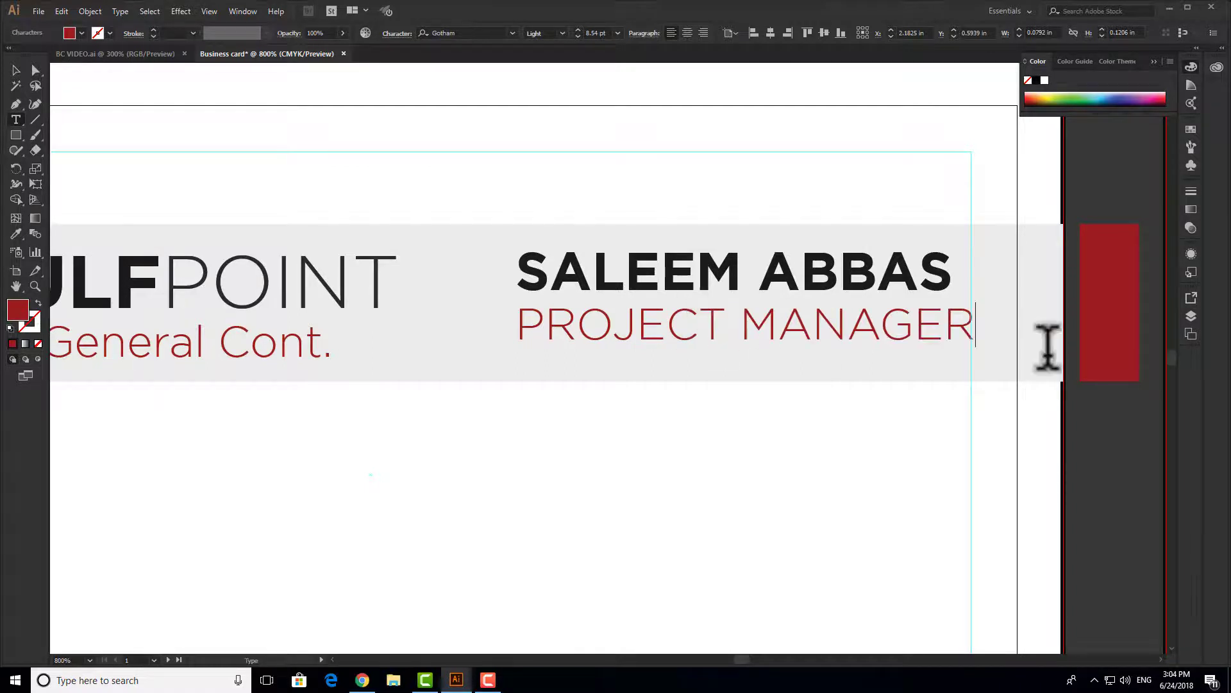
left_click(16, 70)
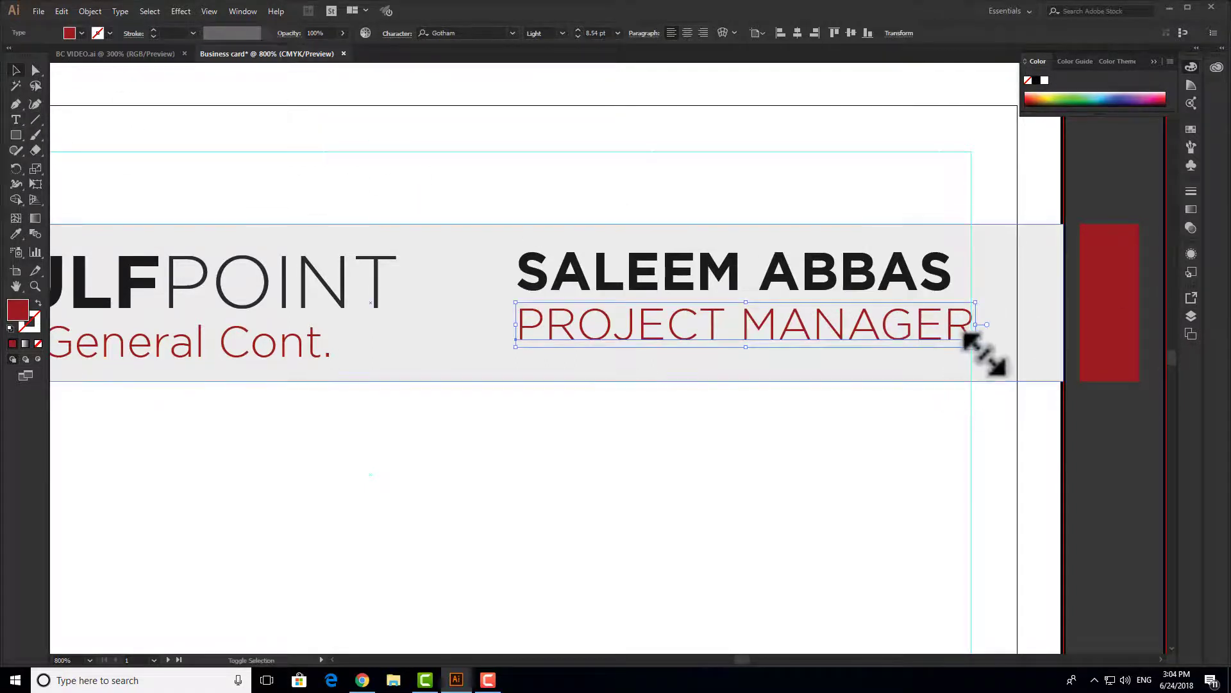
left_click_drag(978, 345, 924, 349)
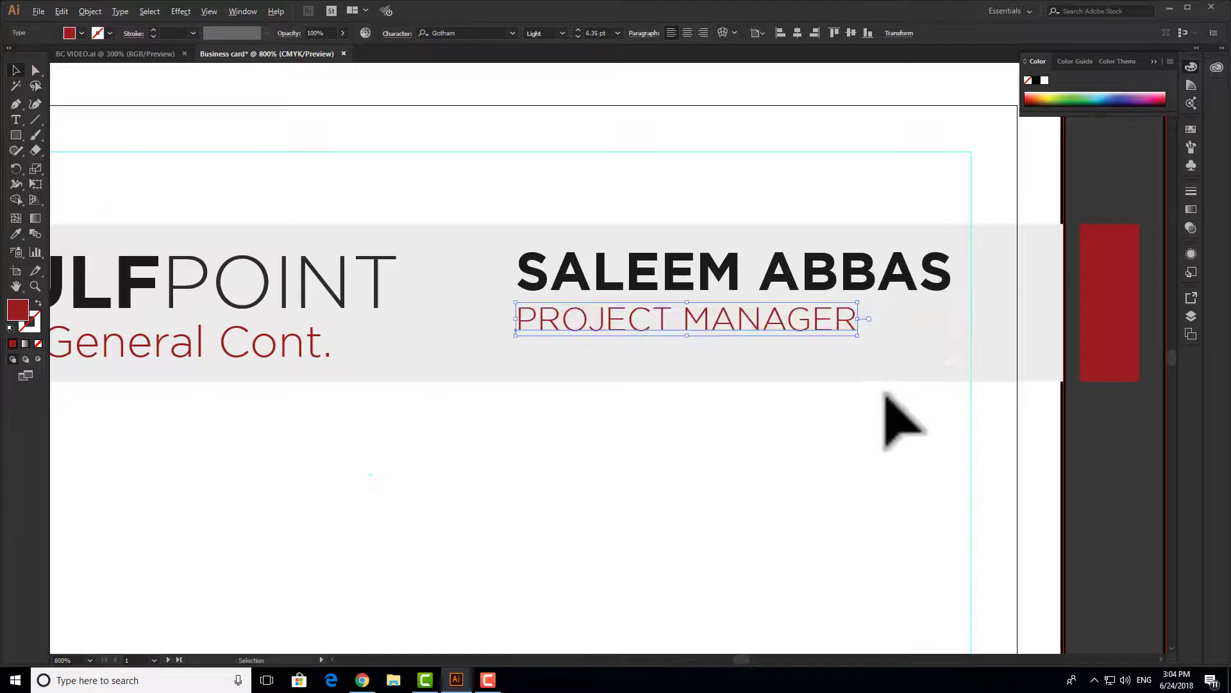
- Shift the name and PROJECT MANAGER slightly left and nudge them down
key("ctrl+minus")
left_click(901, 426)
left_click(821, 317)
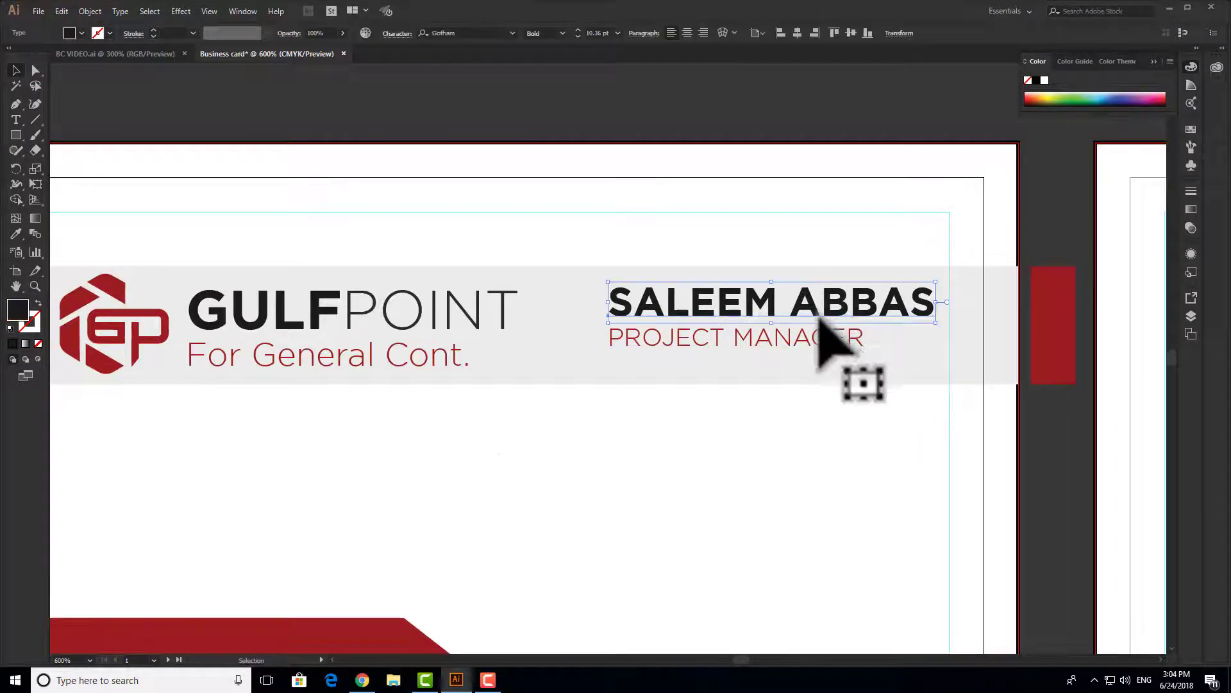
left_click(813, 347, "shift")
left_click_drag(818, 310, 800, 311)
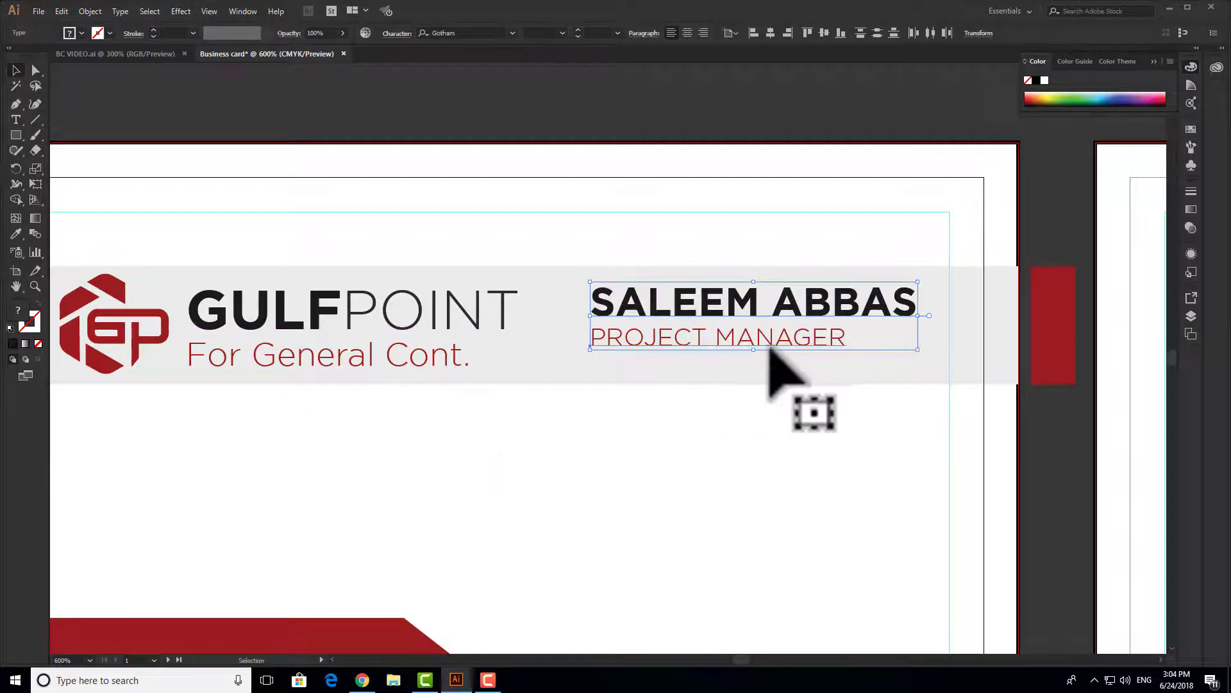
key("Down")
key("Down")
key("Down")
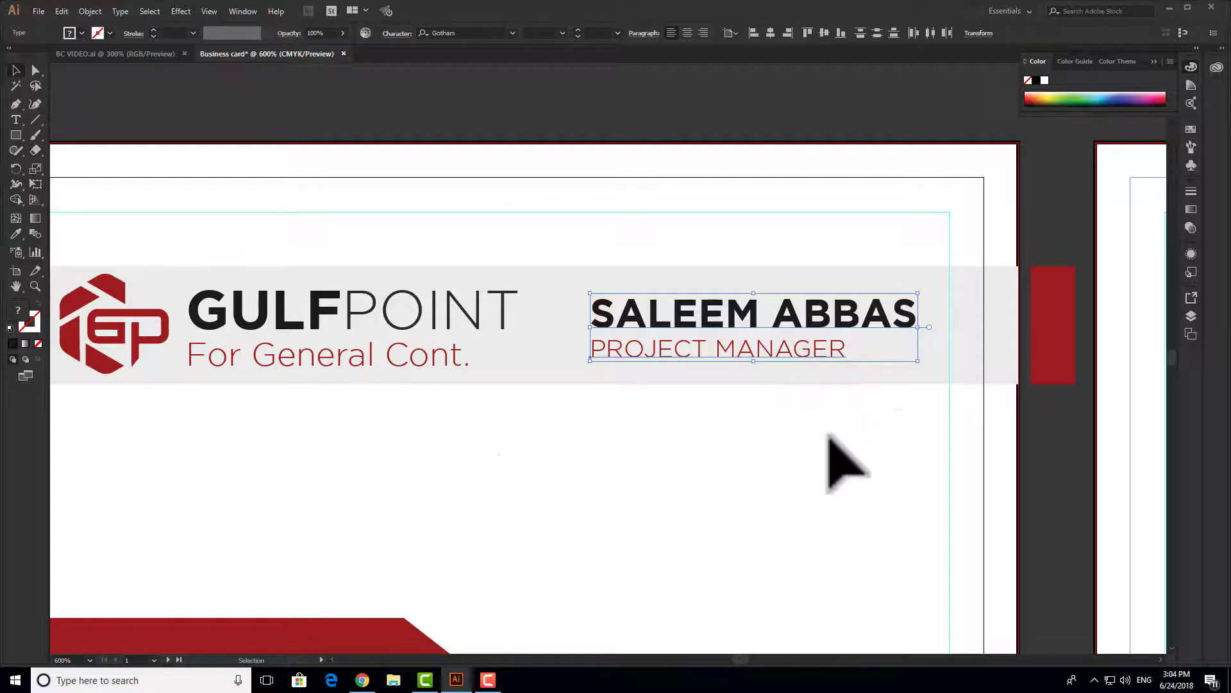
- Move the red rectangle left against the grey band and zoom out to view the whole card
left_click_drag(1053, 335, 996, 336)
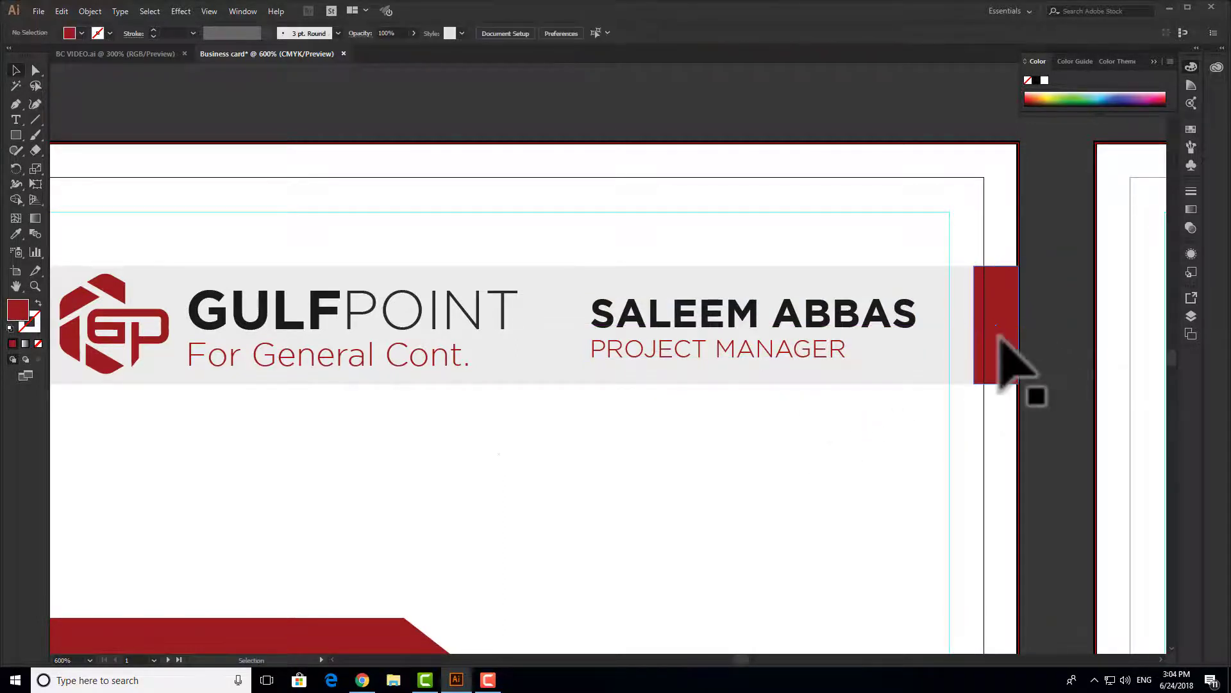
key("ctrl+minus")
left_click_drag(916, 358, 882, 361)
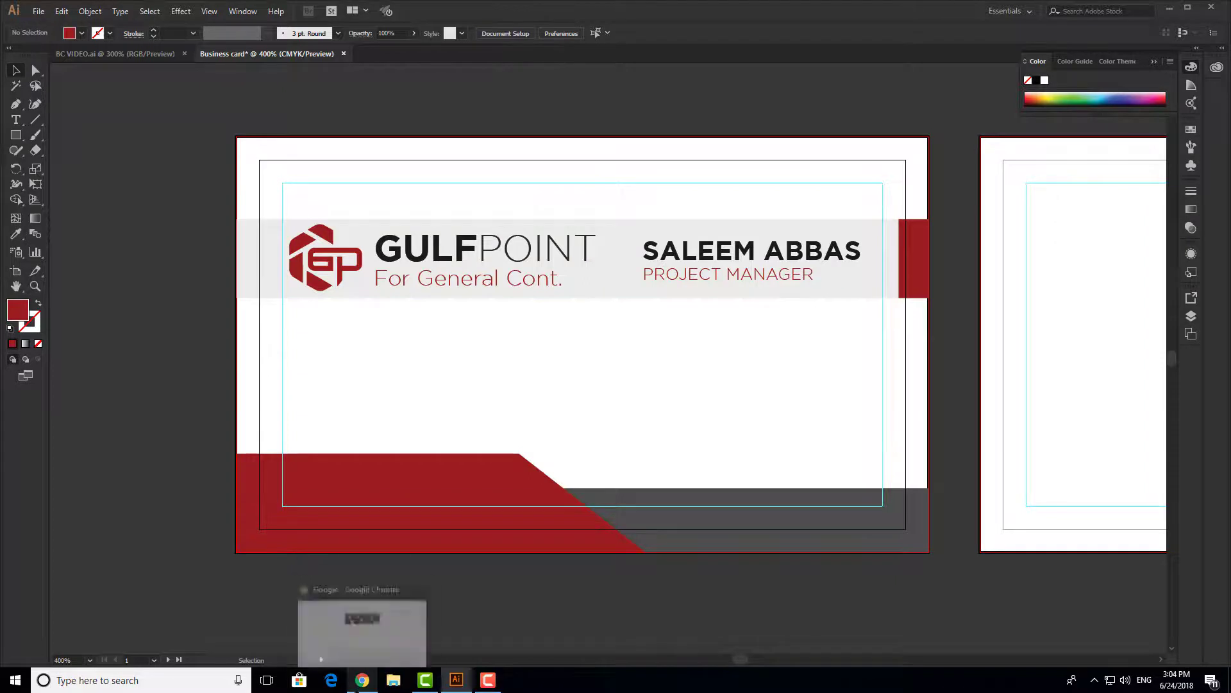
left_click(362, 679)
- Navigate Chrome to thenounproject.com
left_click(522, 266)
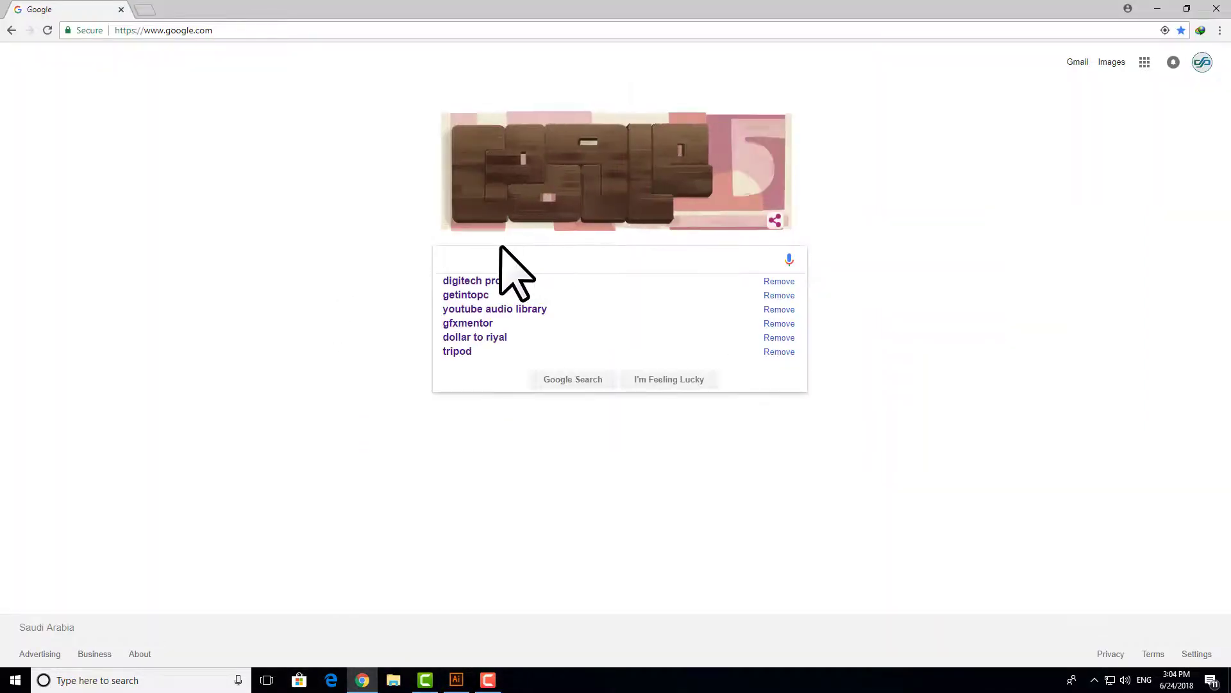
left_click(235, 30)
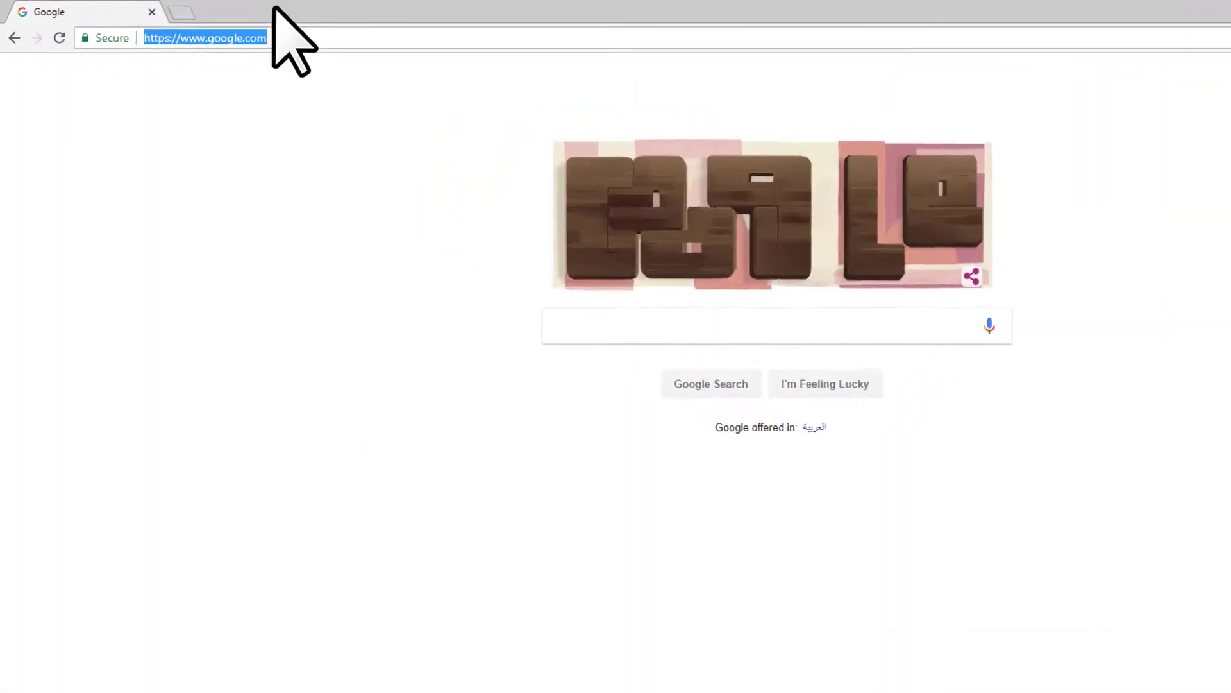
type("THE")
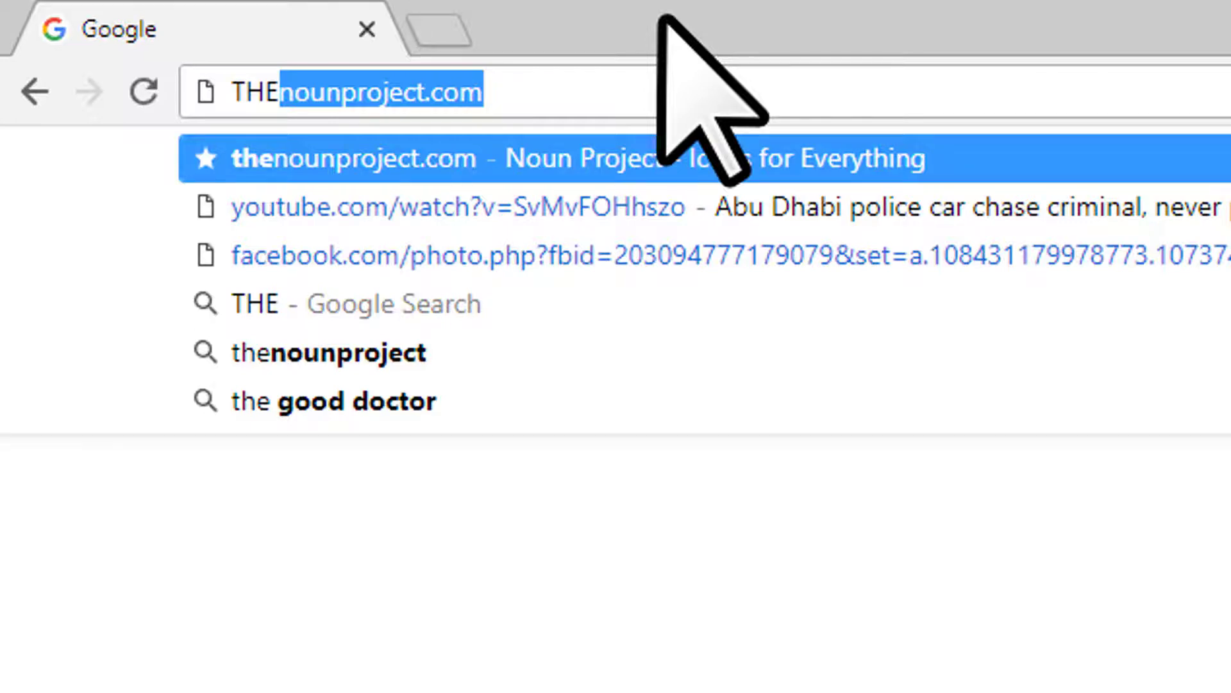
key("Return")
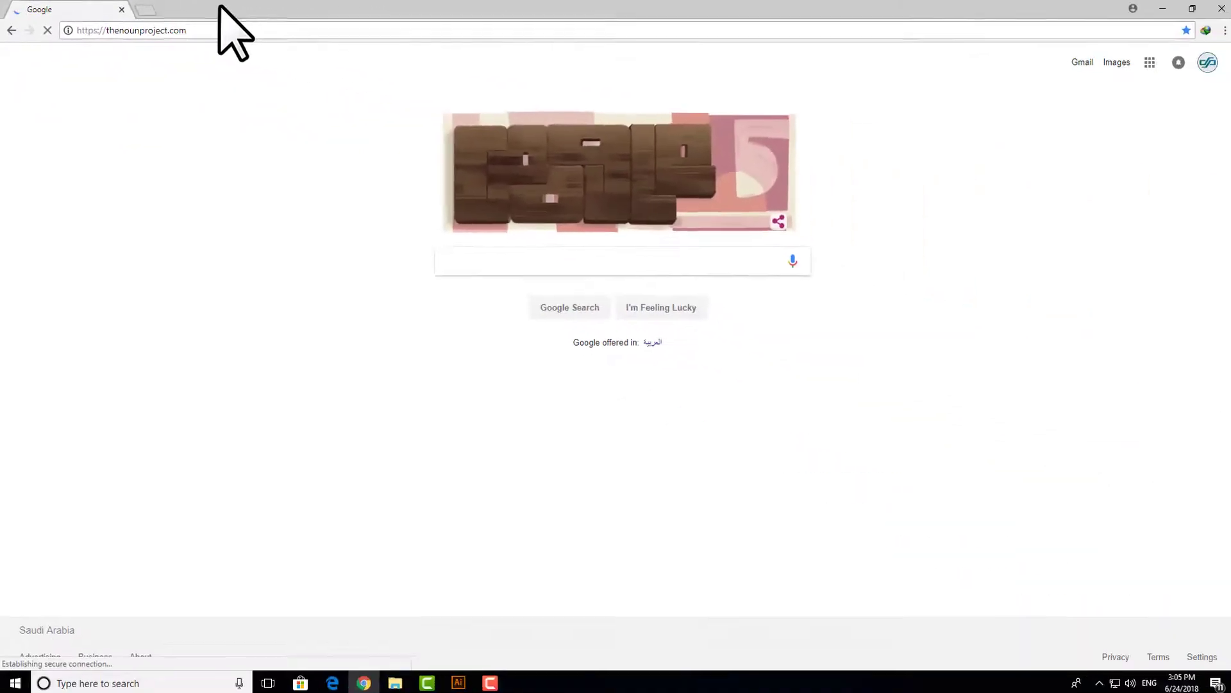
left_click_drag(219, 32, 32, 23)
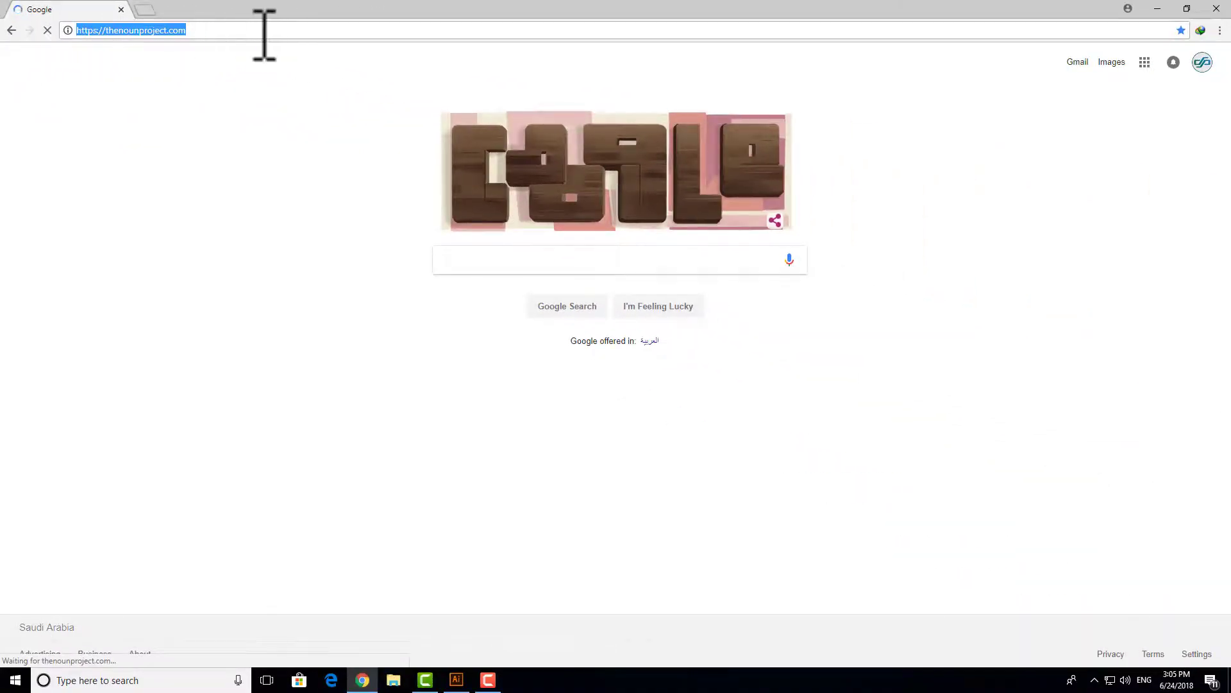
left_click(264, 35)
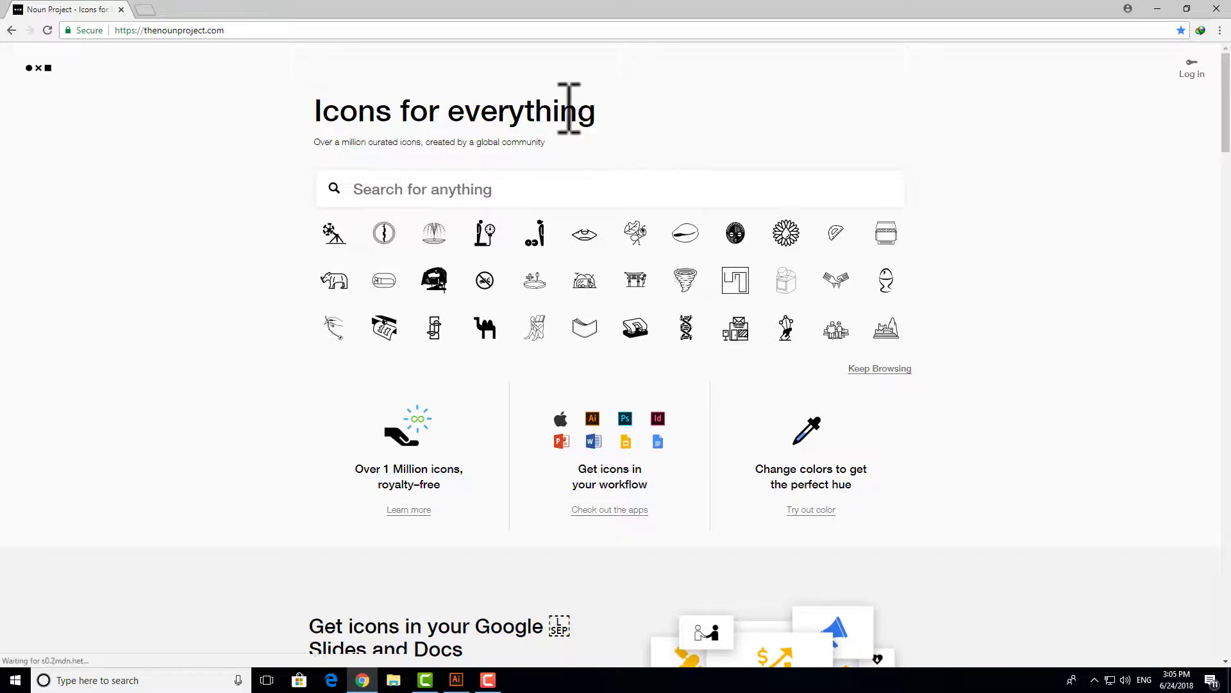
- Search Noun Project for EMAIL and browse the 12,023 envelope and @ icon results
left_click(459, 189)
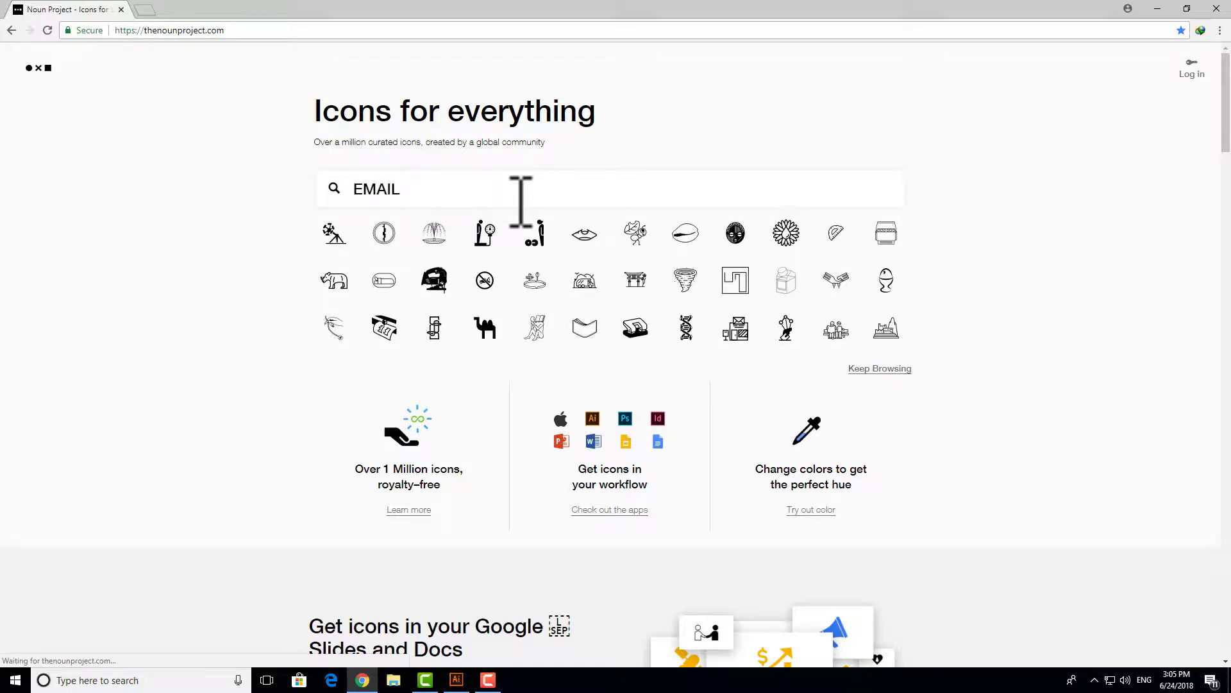
key("Return")
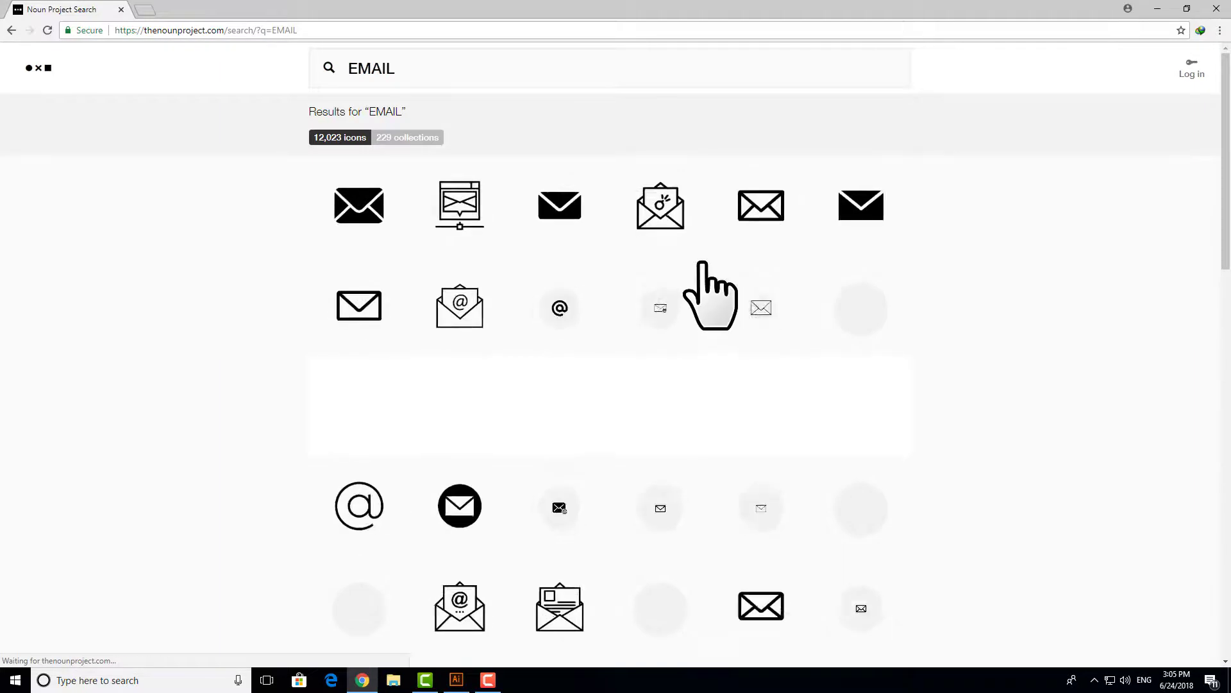
scroll(798, 294, "down", 6)
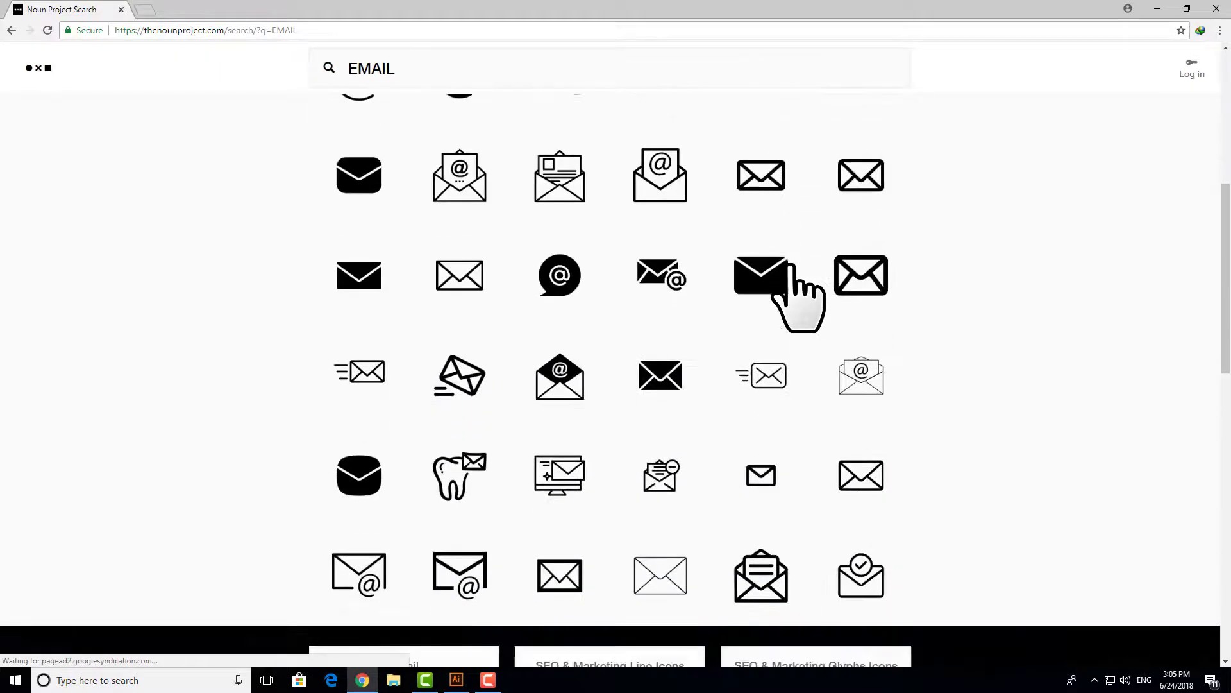
scroll(798, 294, "down", 10)
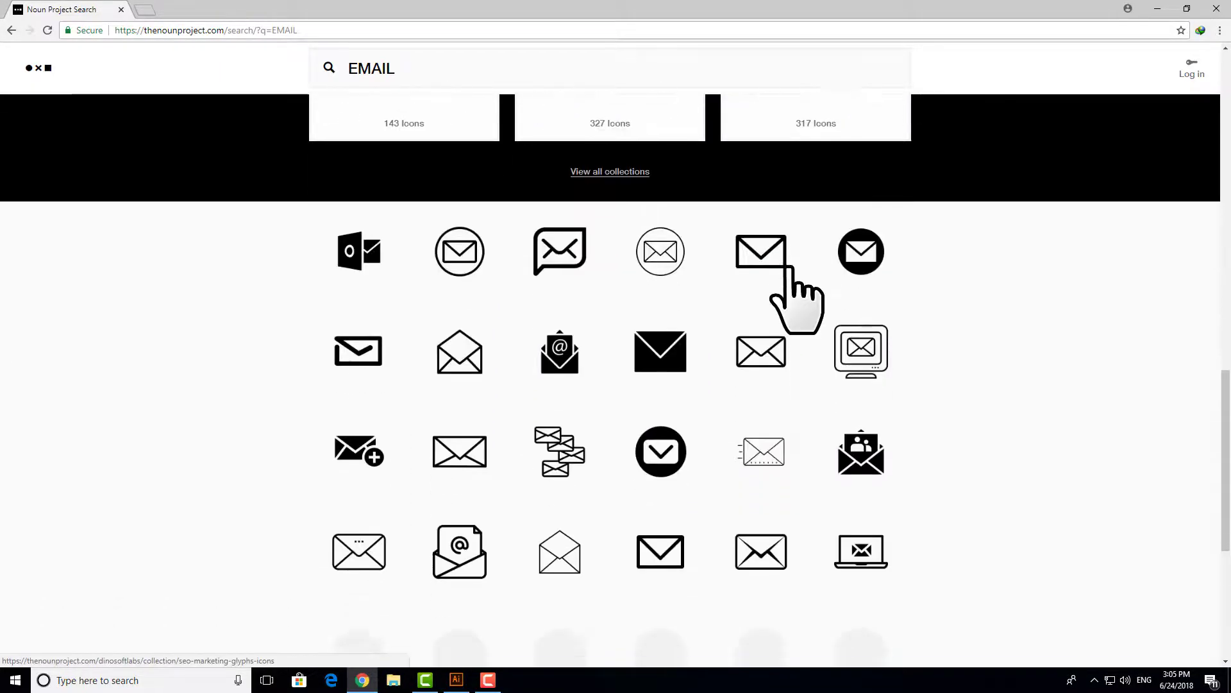
scroll(798, 294, "down", 4)
scroll(792, 297, "up", 7)
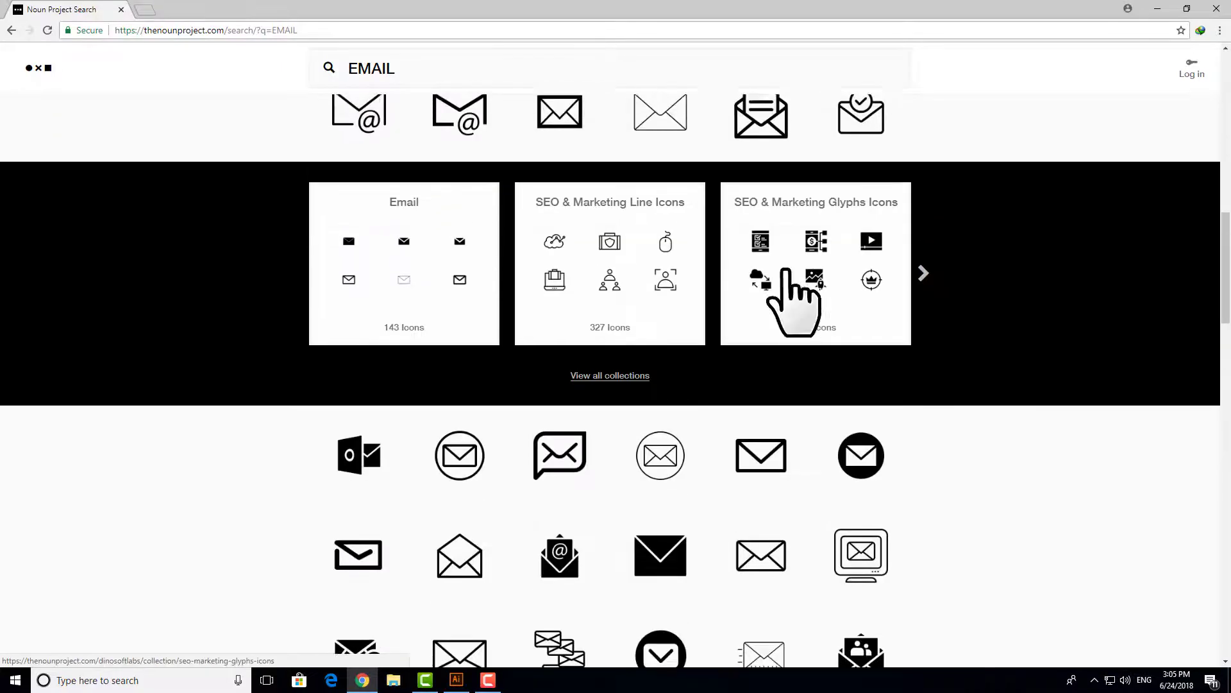
scroll(786, 269, "up", 14)
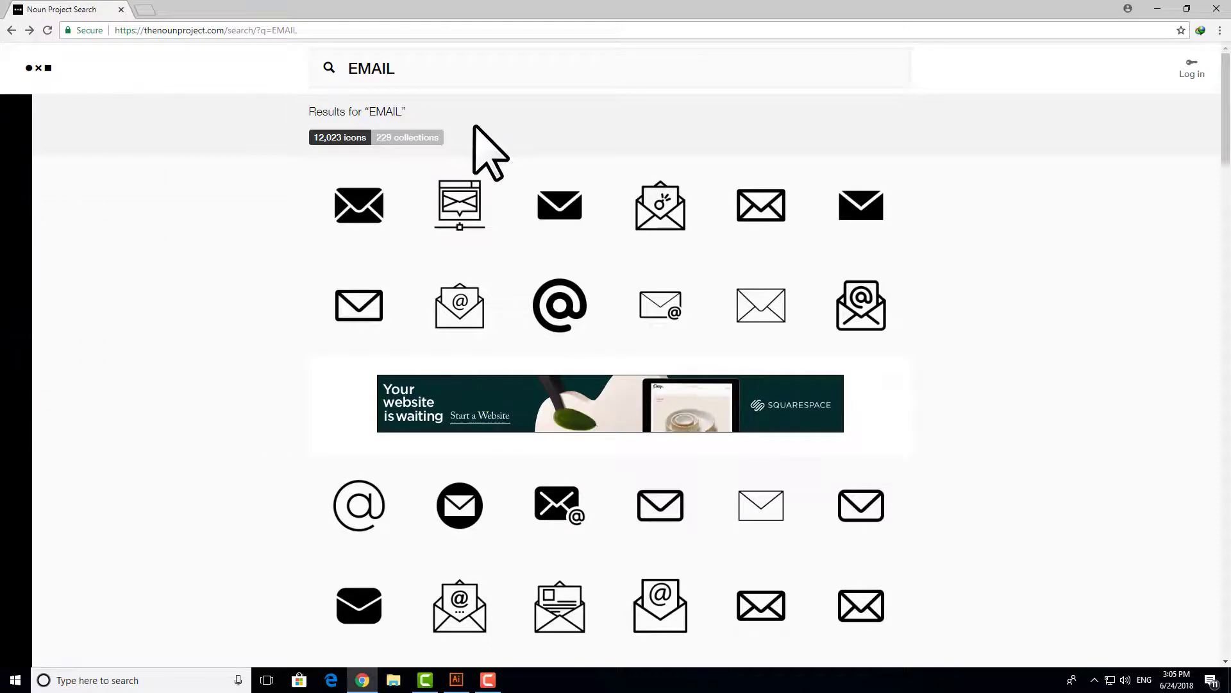
left_click_drag(404, 69, 277, 72)
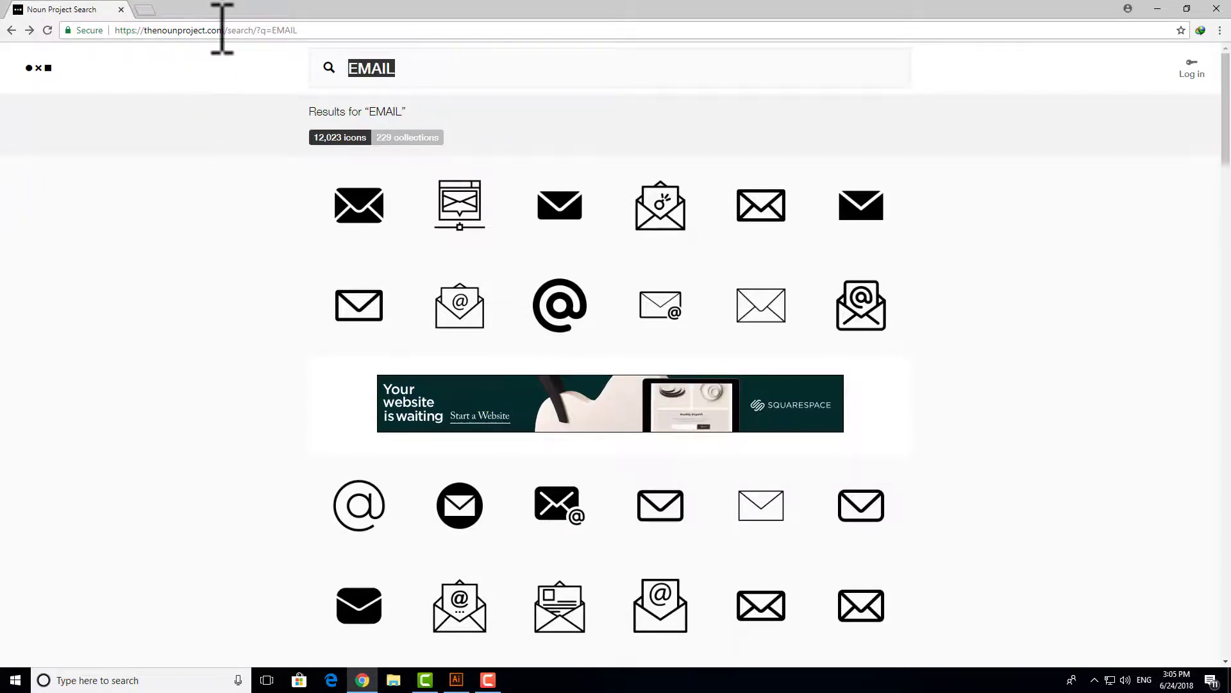
- Search for TELEPHONE and open the black desk telephone icon
type("TEL")
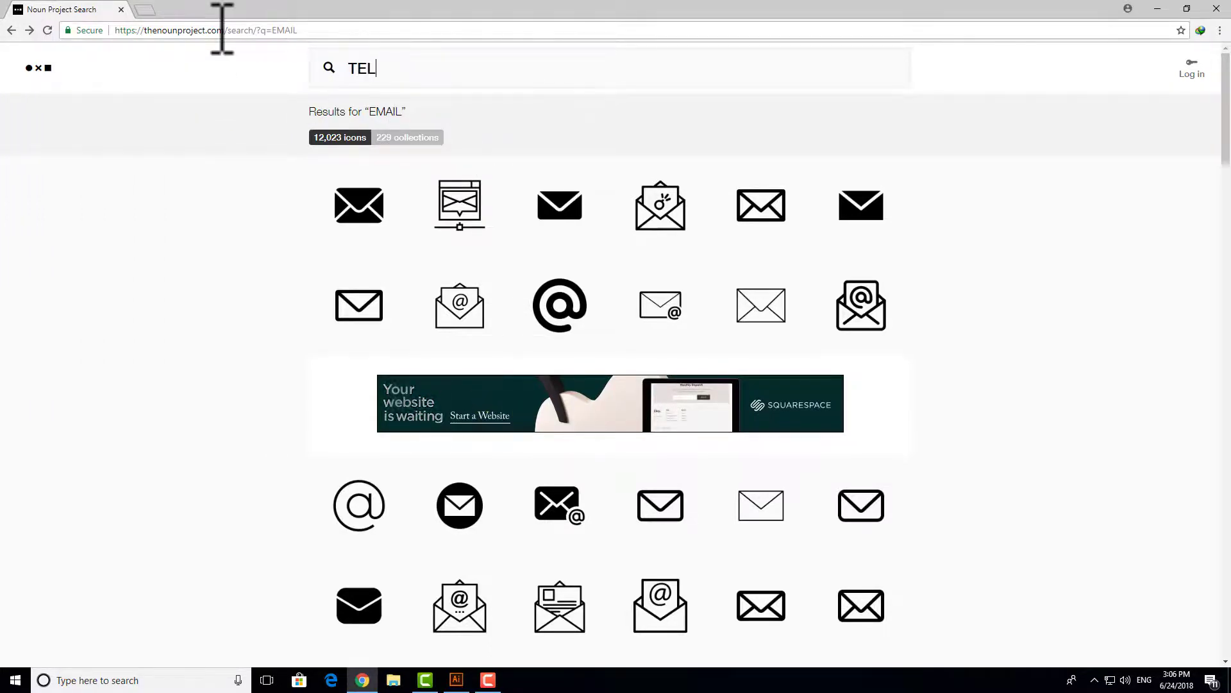
type("EPHONE")
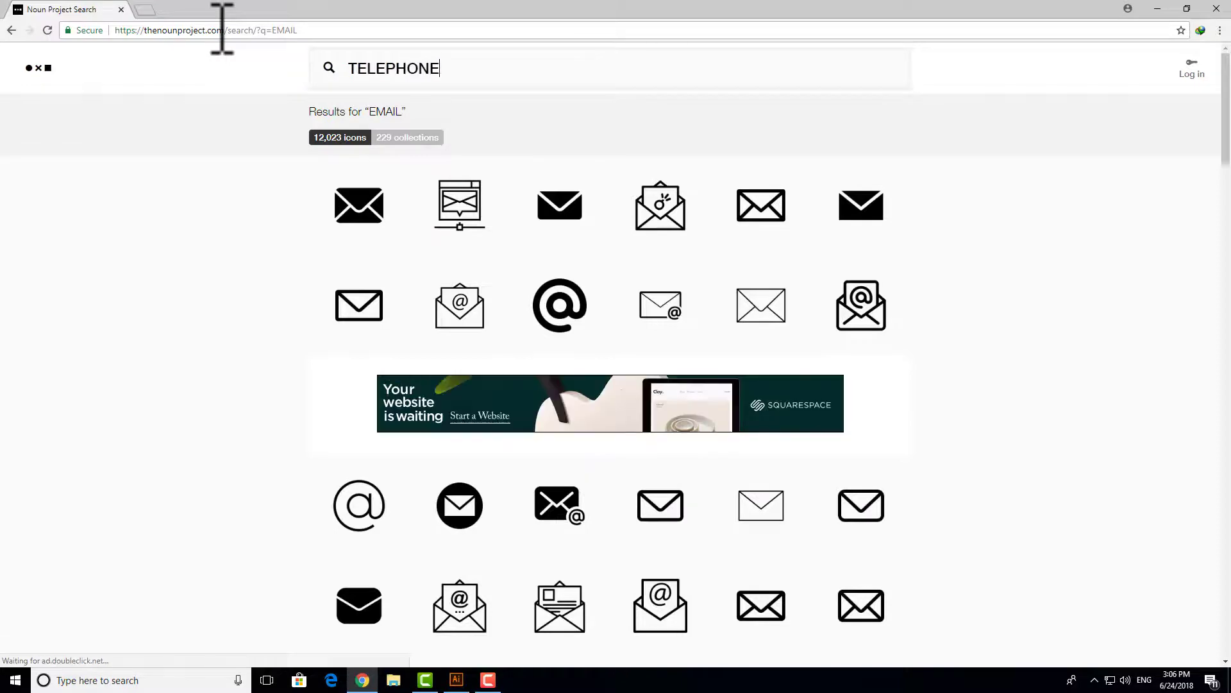
key("Return")
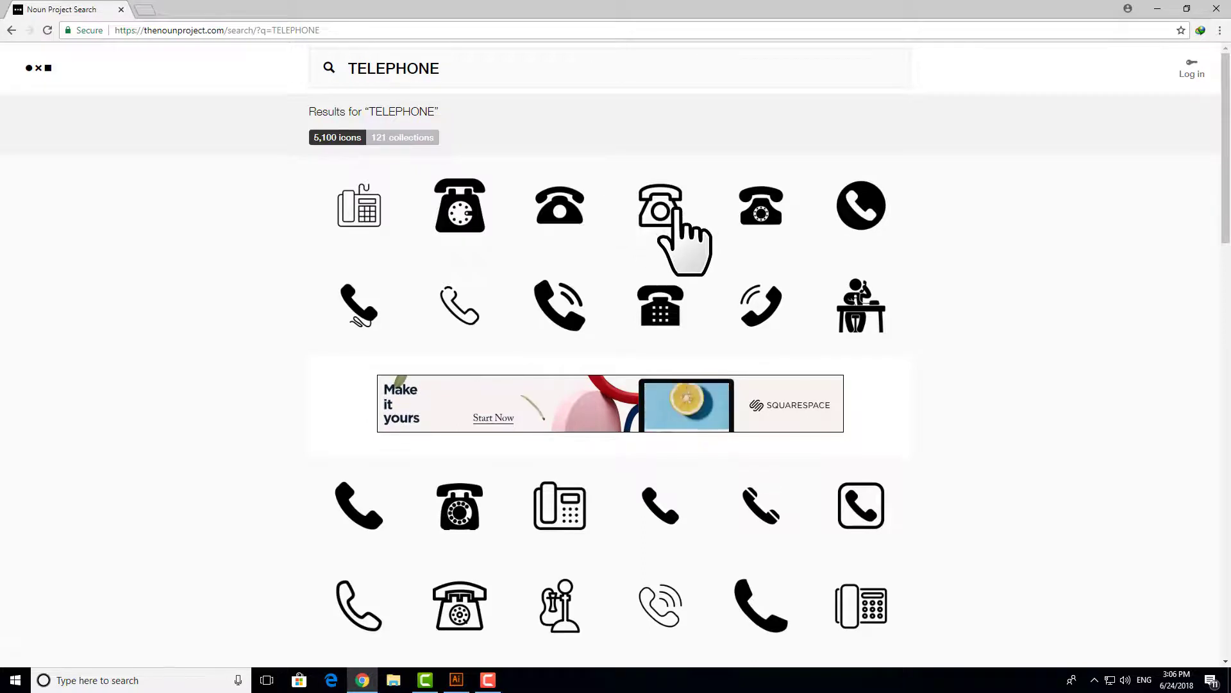
scroll(673, 212, "down", 1)
scroll(676, 210, "up", 1)
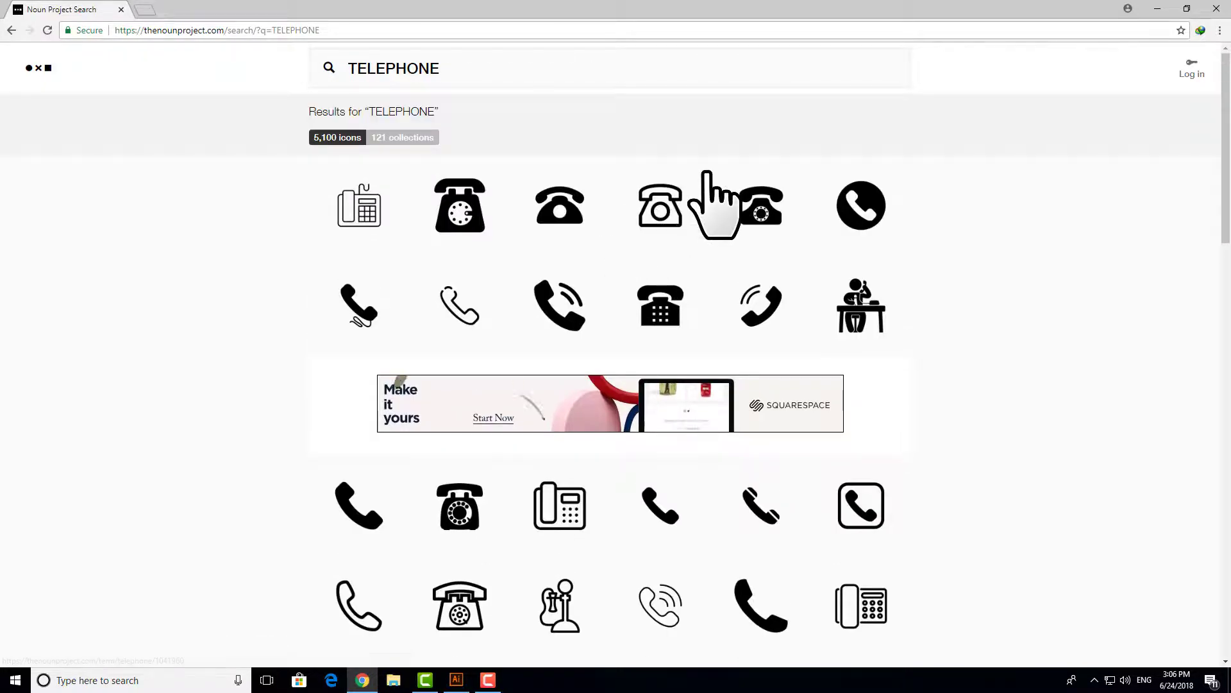
scroll(755, 244, "down", 1)
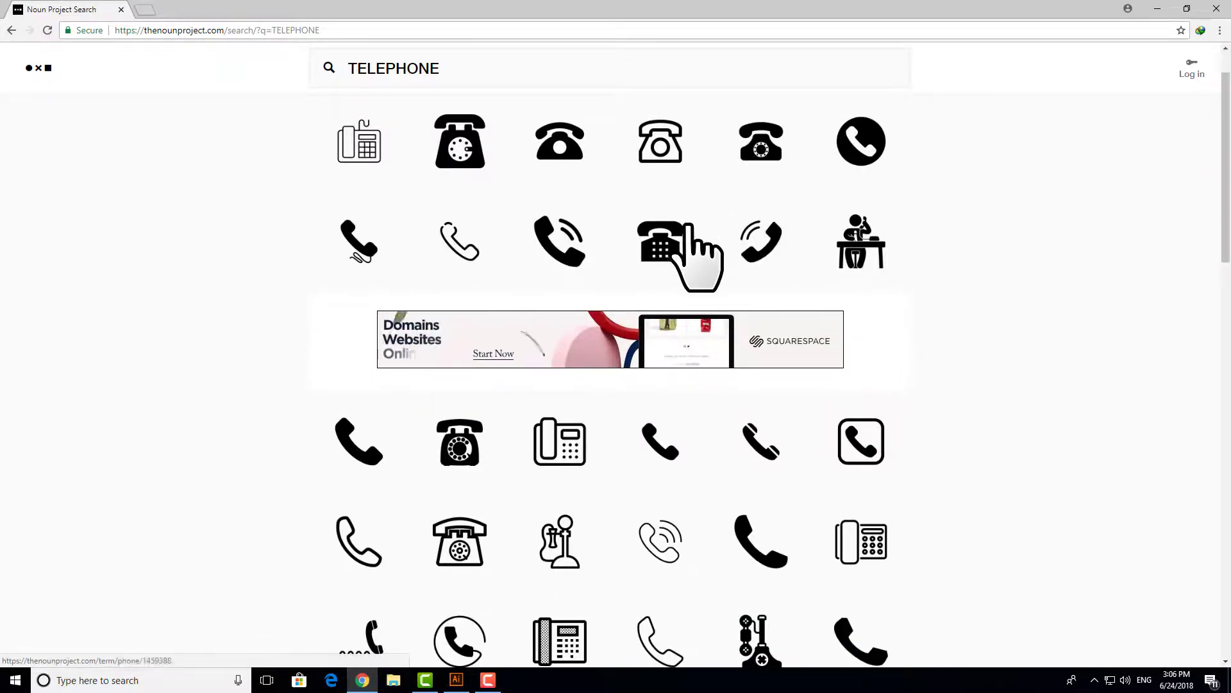
scroll(852, 232, "down", 2)
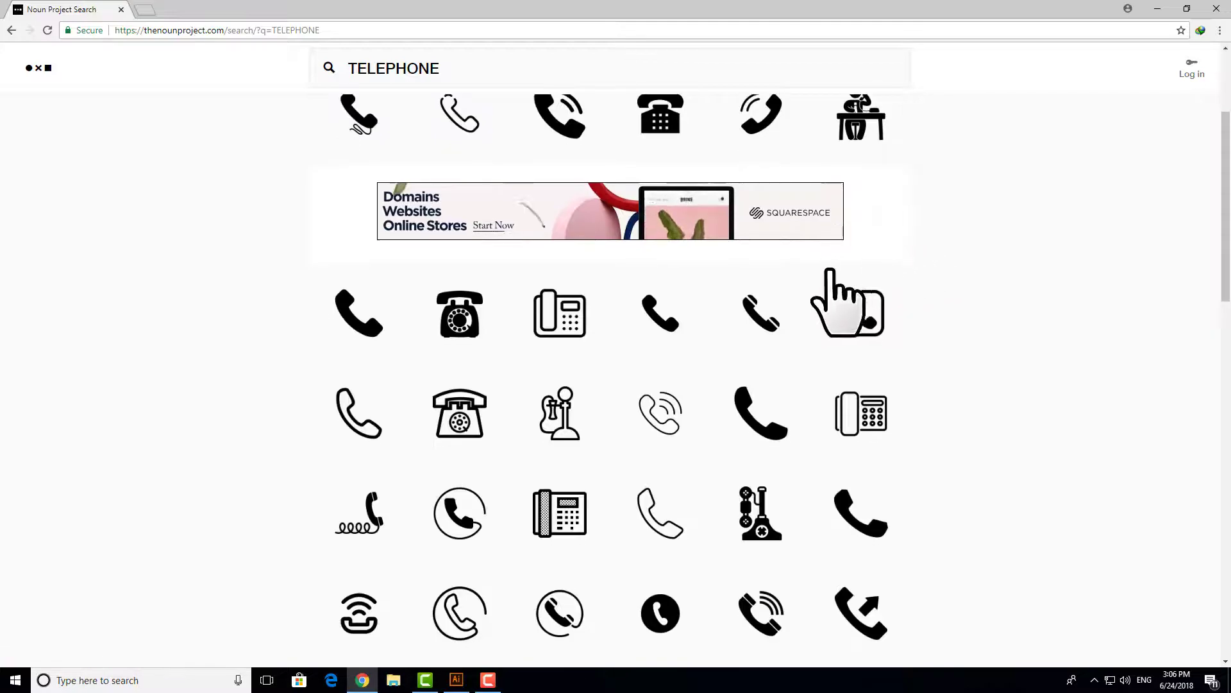
scroll(551, 340, "down", 6)
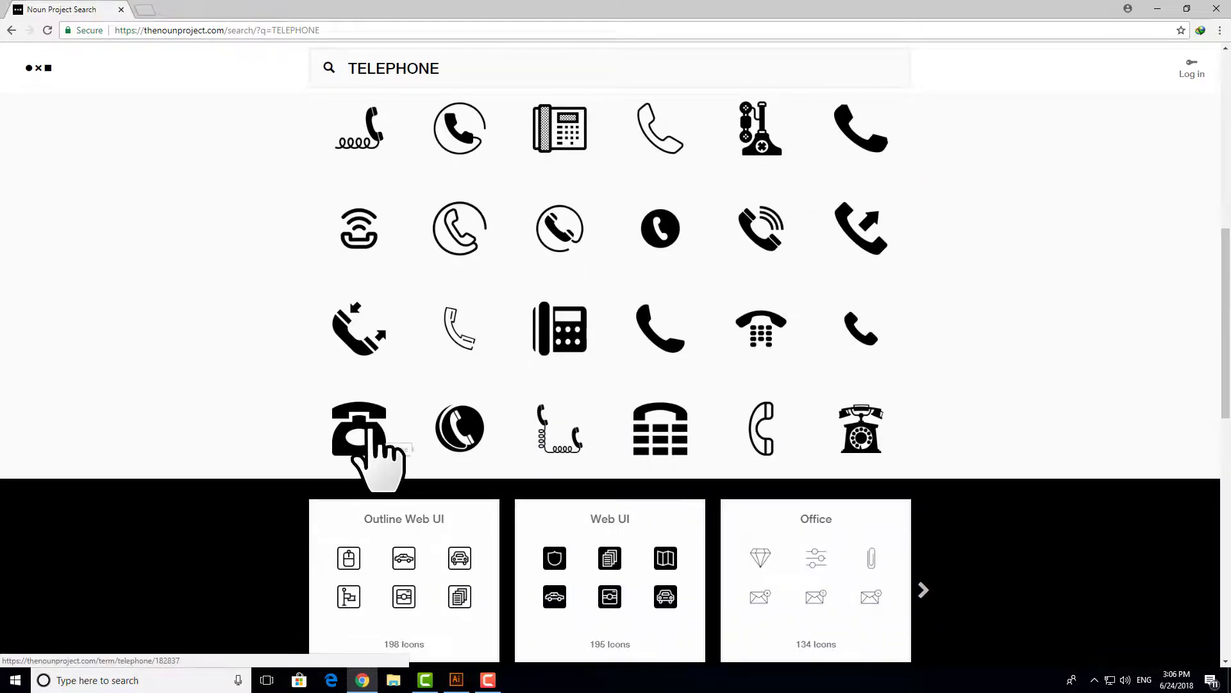
left_click(363, 429)
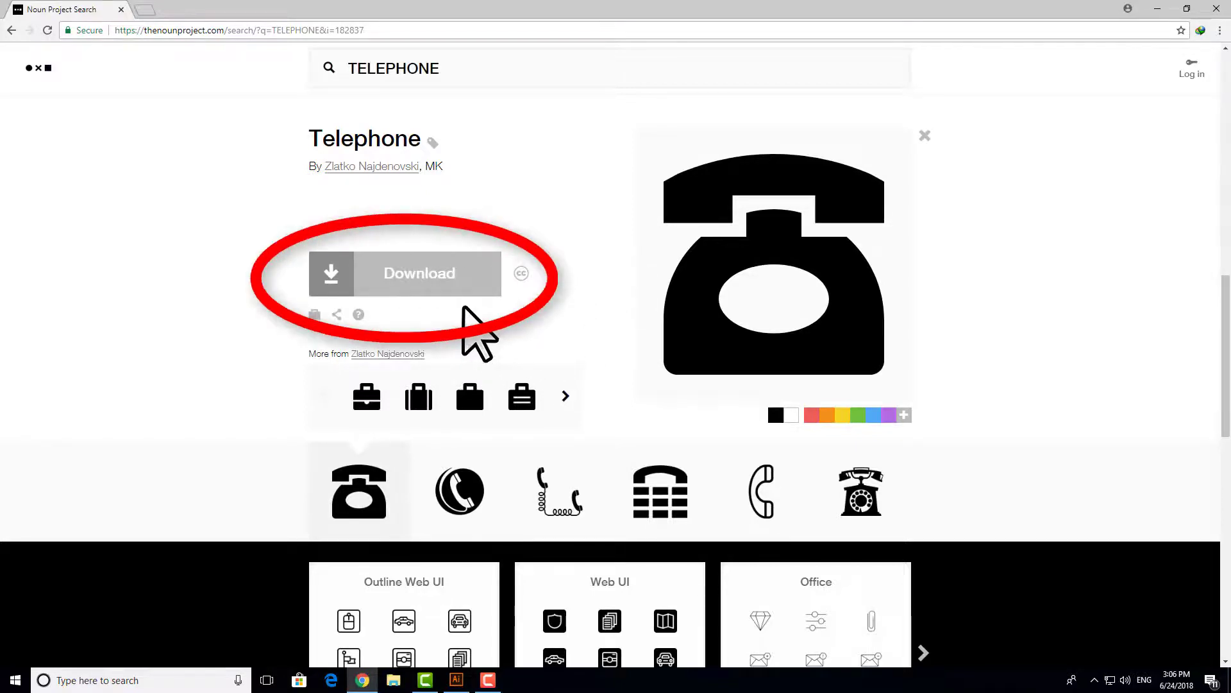
- Download the Telephone icon as SVG under the Creative Commons license
left_click(436, 274)
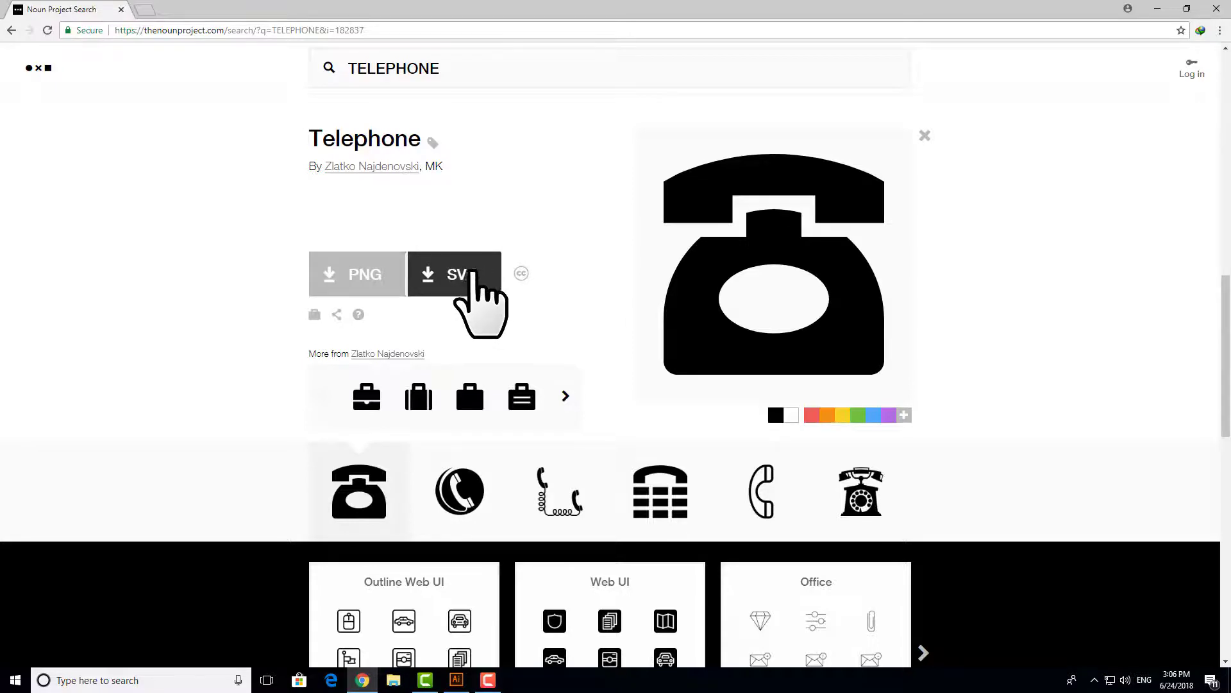
left_click(475, 277)
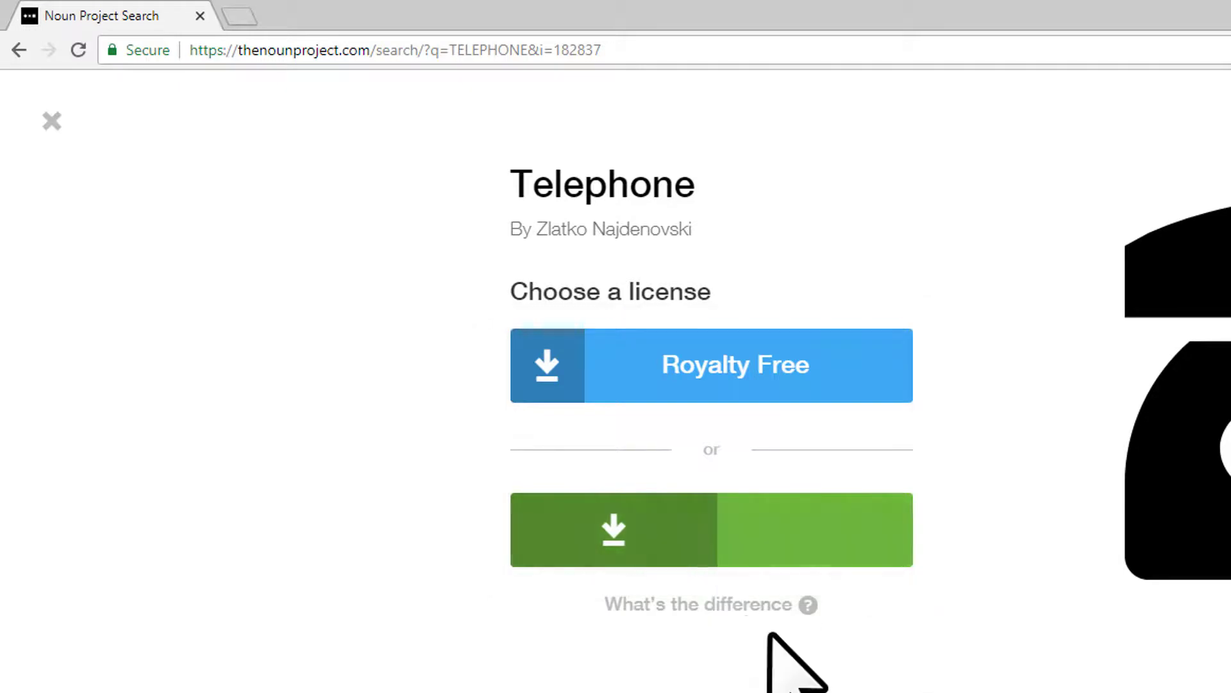
left_click(741, 538)
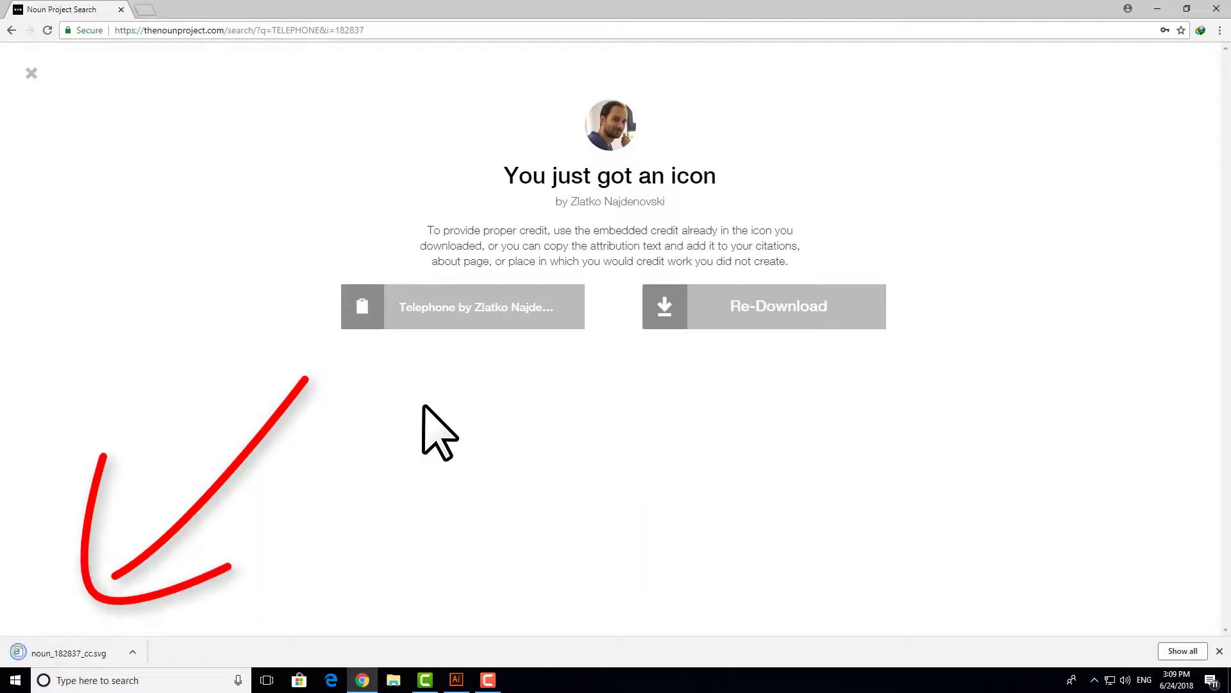
- Move noun_182837_cc.svg from the Downloads folder onto the desktop
right_click(77, 652)
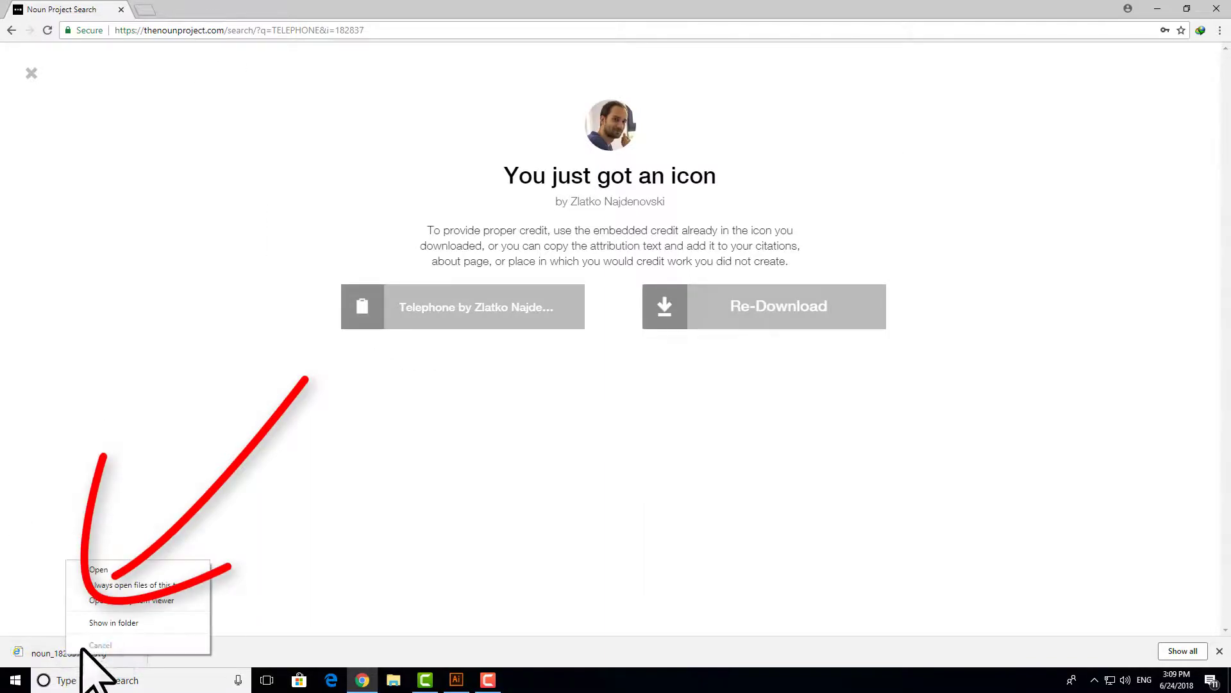
left_click(107, 623)
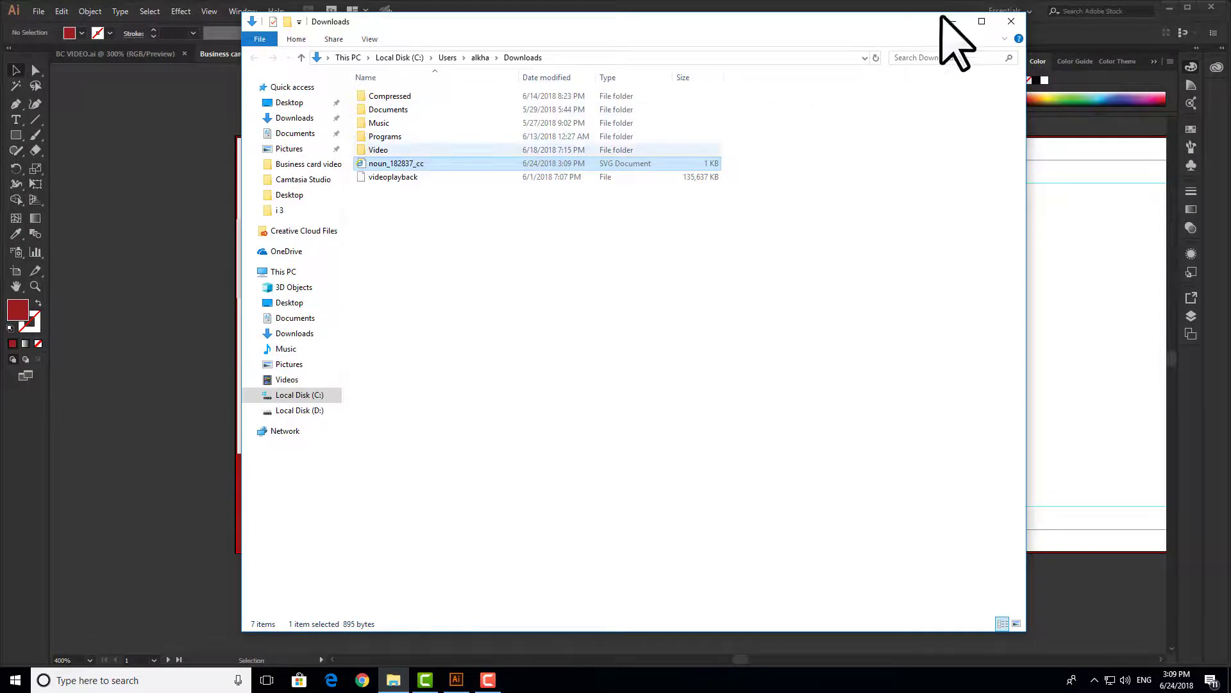
left_click(1168, 7)
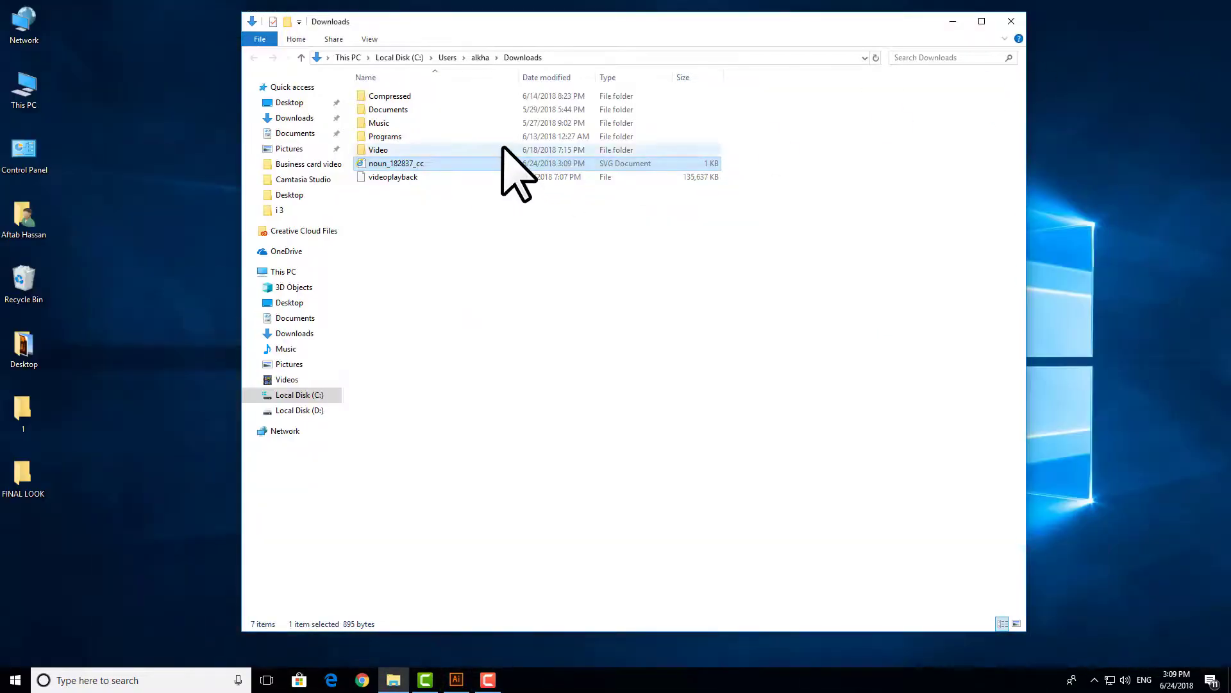
left_click_drag(500, 165, 1089, 192)
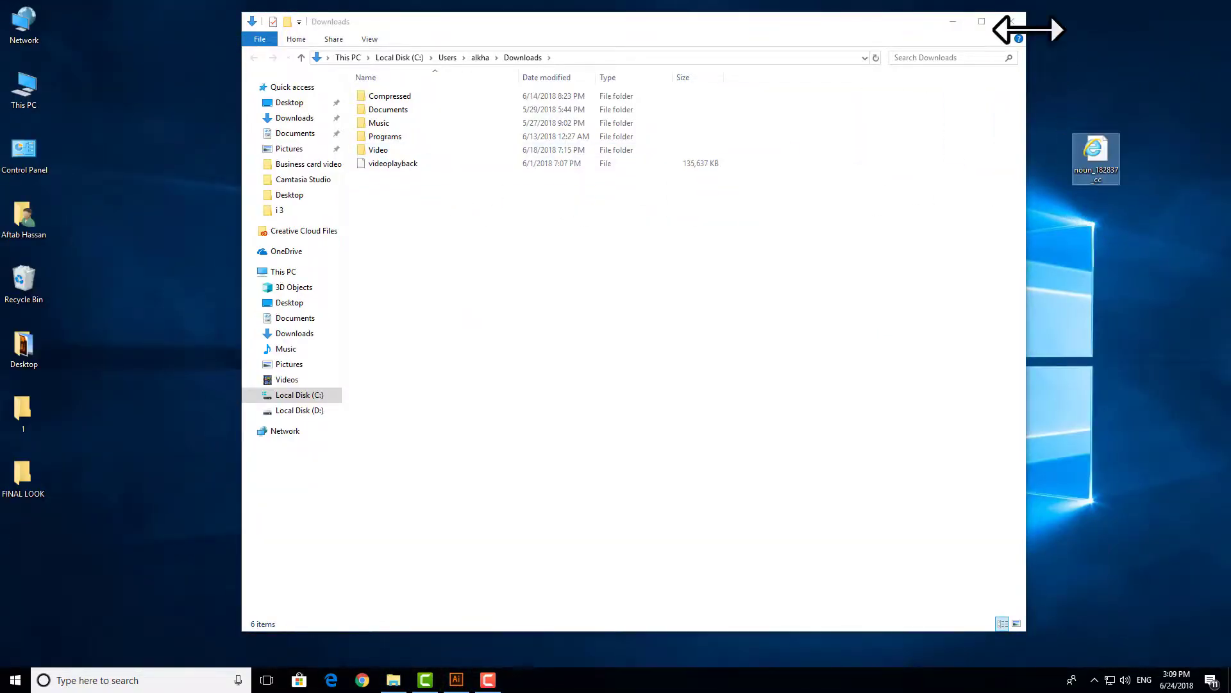
left_click(1012, 21)
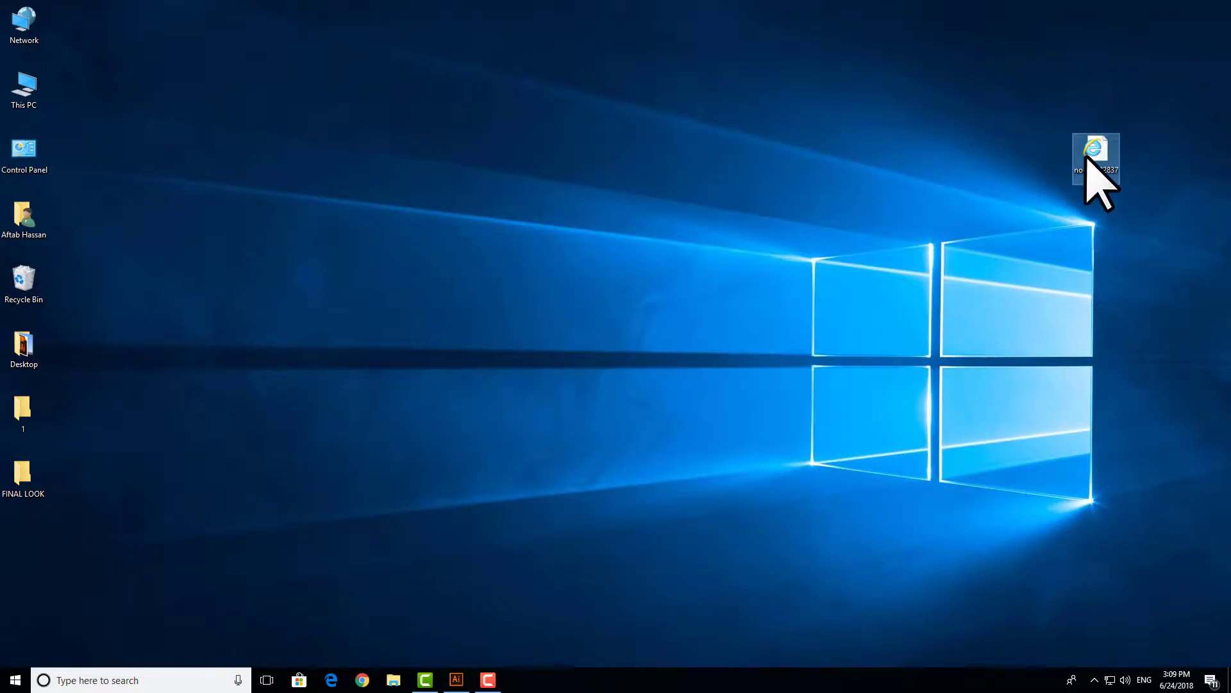
- Open noun_182837_cc.svg from the desktop with Adobe Illustrator CC 2017
right_click(1104, 157)
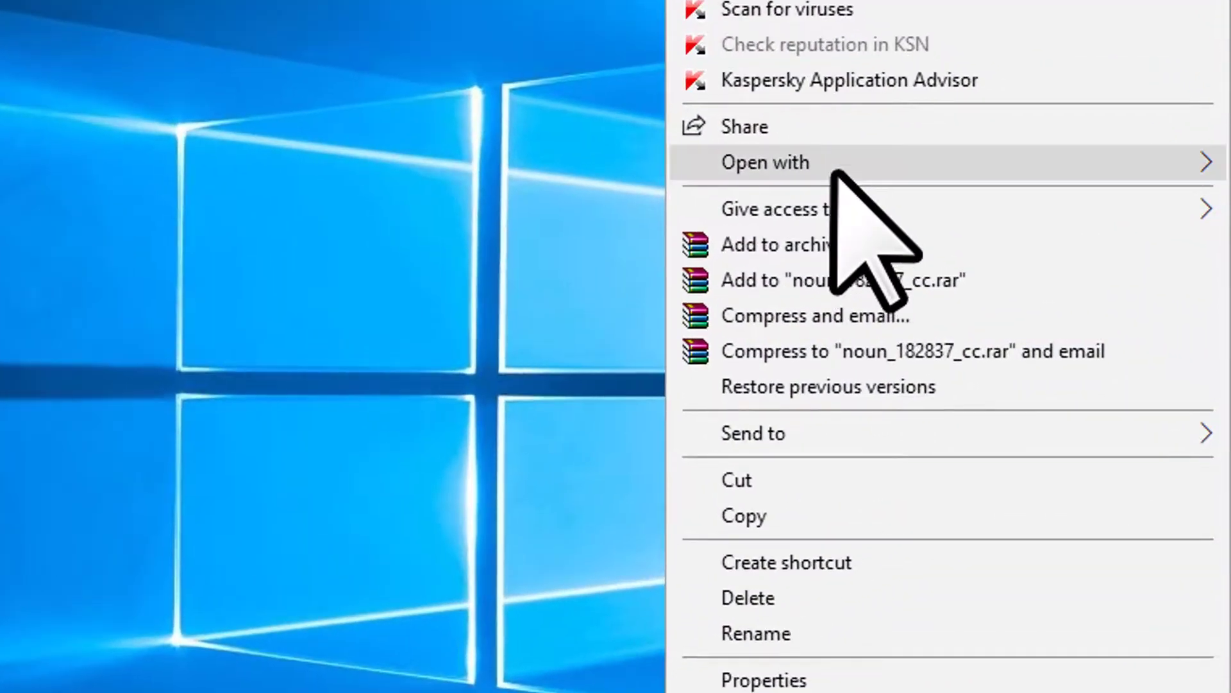
mouse_move(1065, 274)
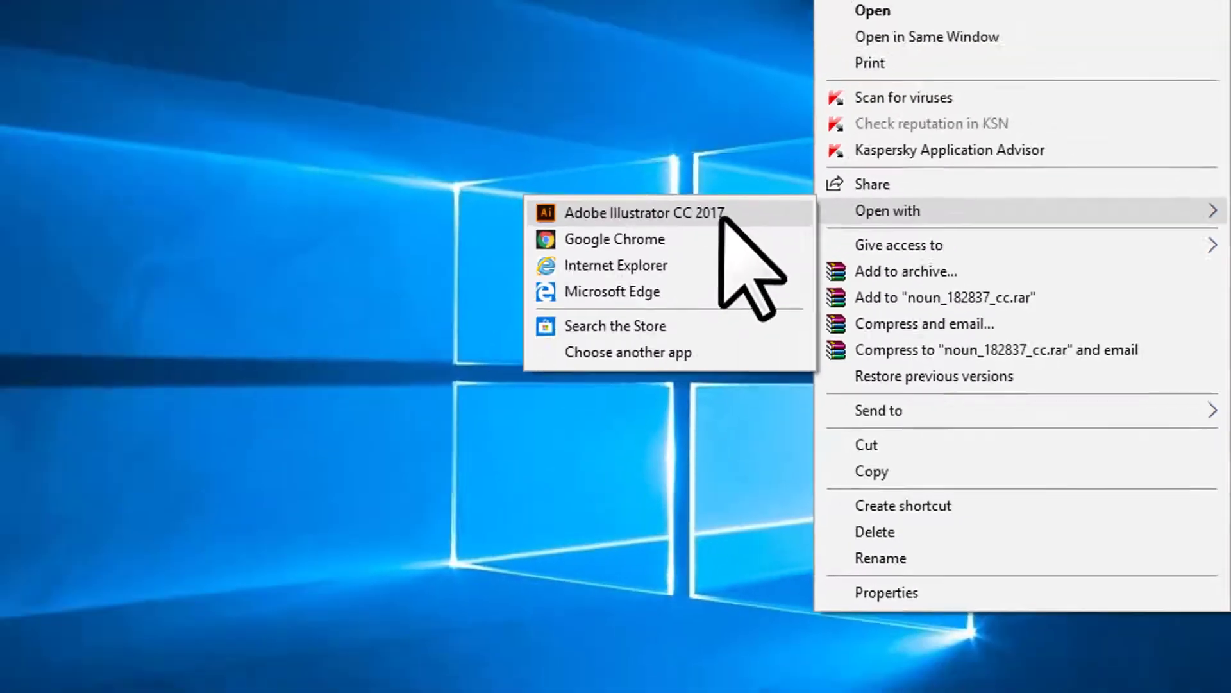
left_click(540, 168)
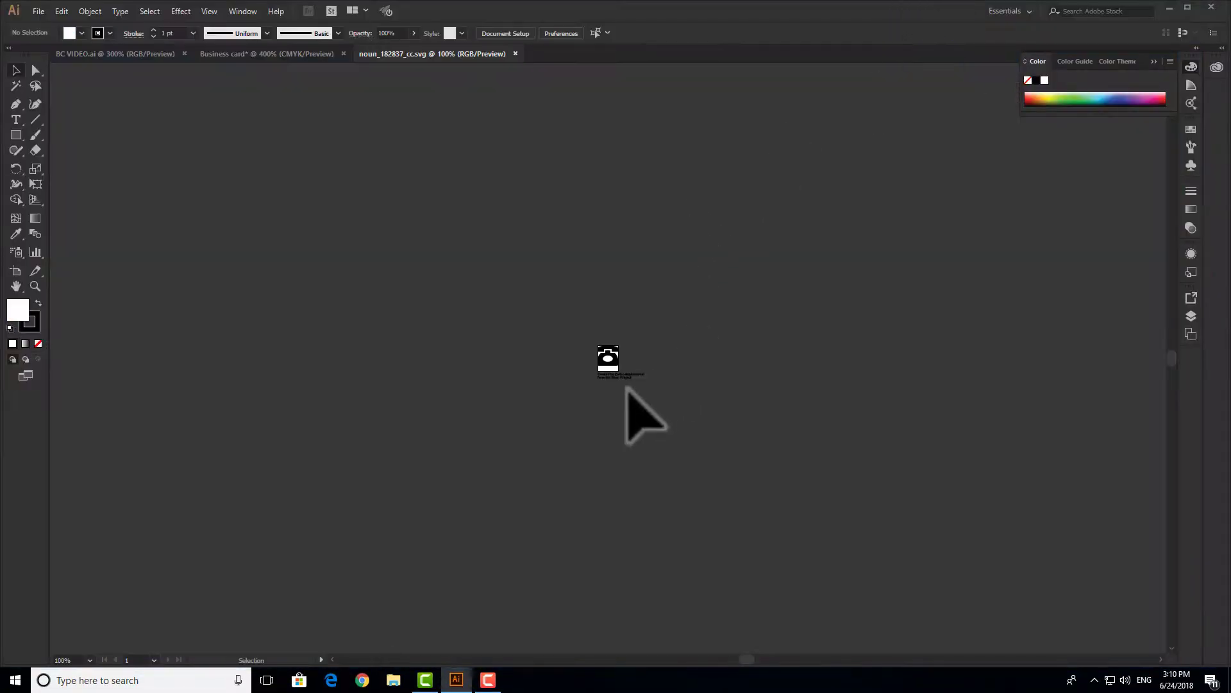
- Bring the telephone artwork onto the Business card front and close the SVG without saving
key("ctrl+plus")
scroll(600, 371, "up", 4)
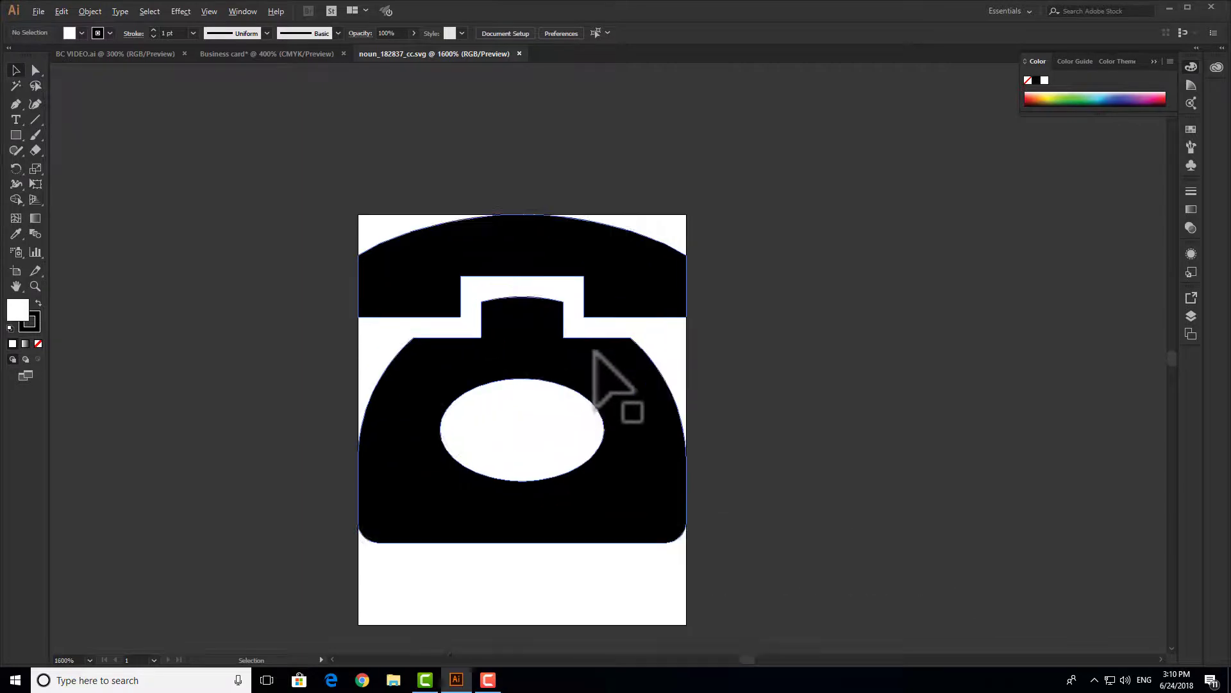
scroll(600, 371, "down", 2)
left_click_drag(611, 371, 199, 256)
left_click_drag(404, 432, 807, 384)
left_click_drag(604, 301, 672, 342)
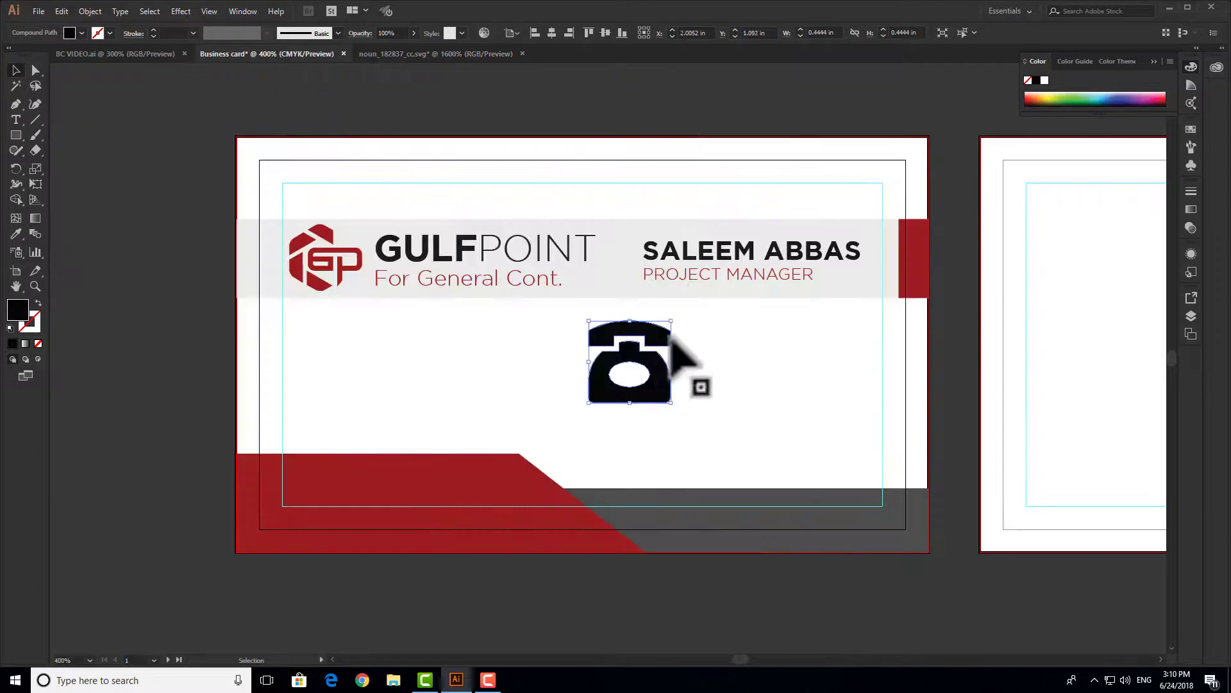
left_click(522, 54)
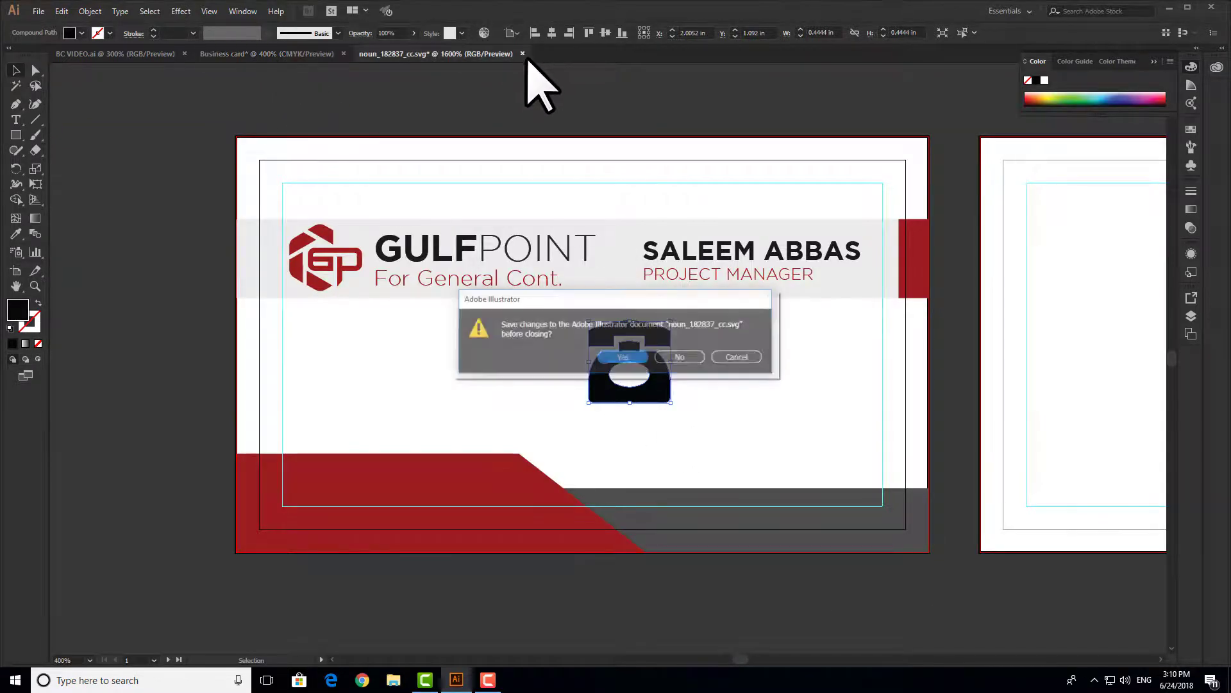
left_click(681, 358)
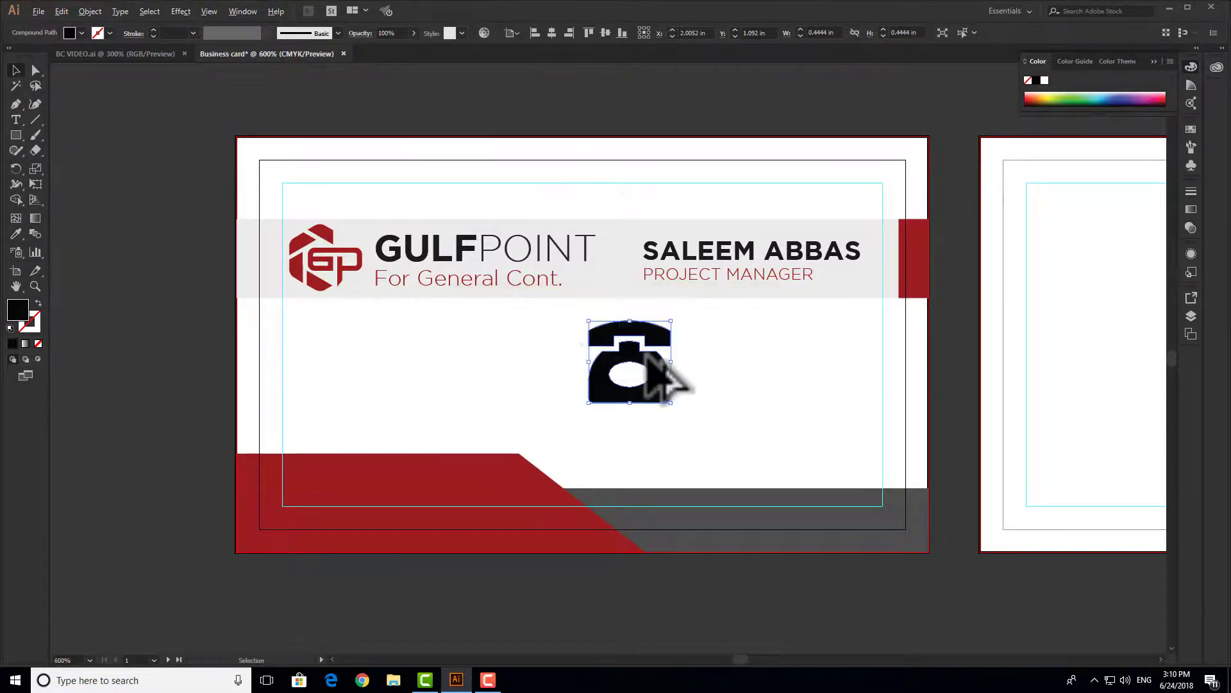
- Shrink the telephone icon to about 0.24 in, move it right, and colour it the red bar's red
scroll(646, 353, "up", 2)
scroll(649, 355, "down", 2)
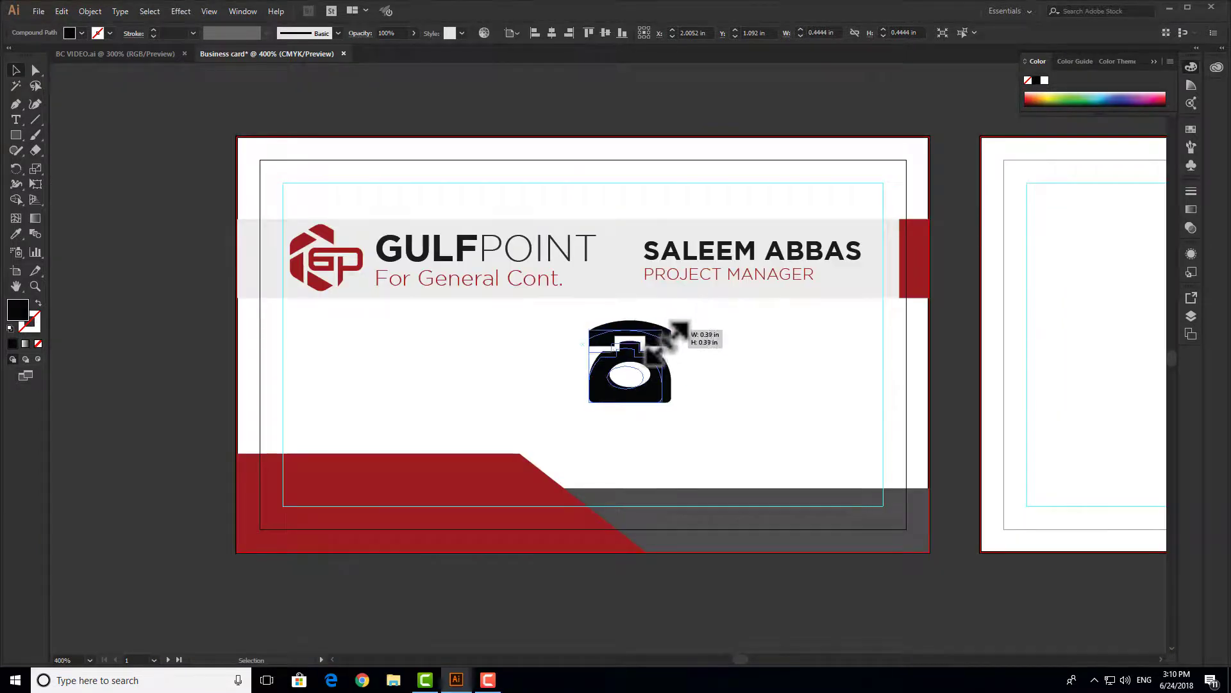
left_click_drag(651, 365, 626, 386)
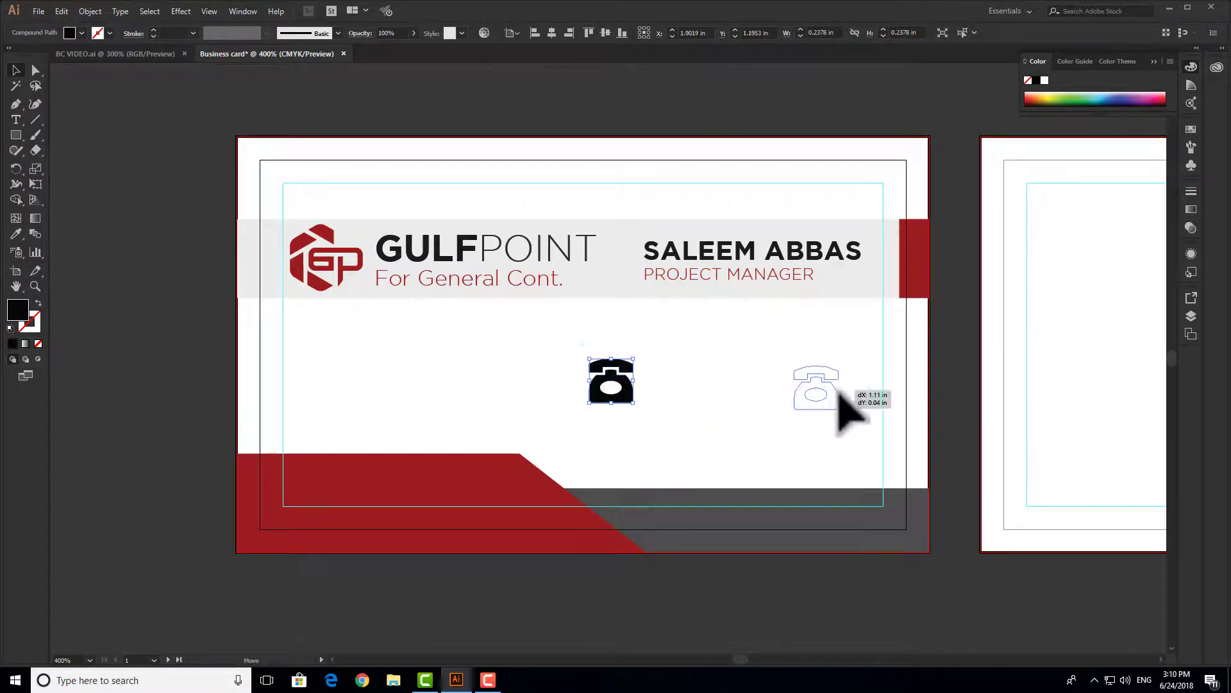
left_click_drag(837, 410, 863, 399)
key("i")
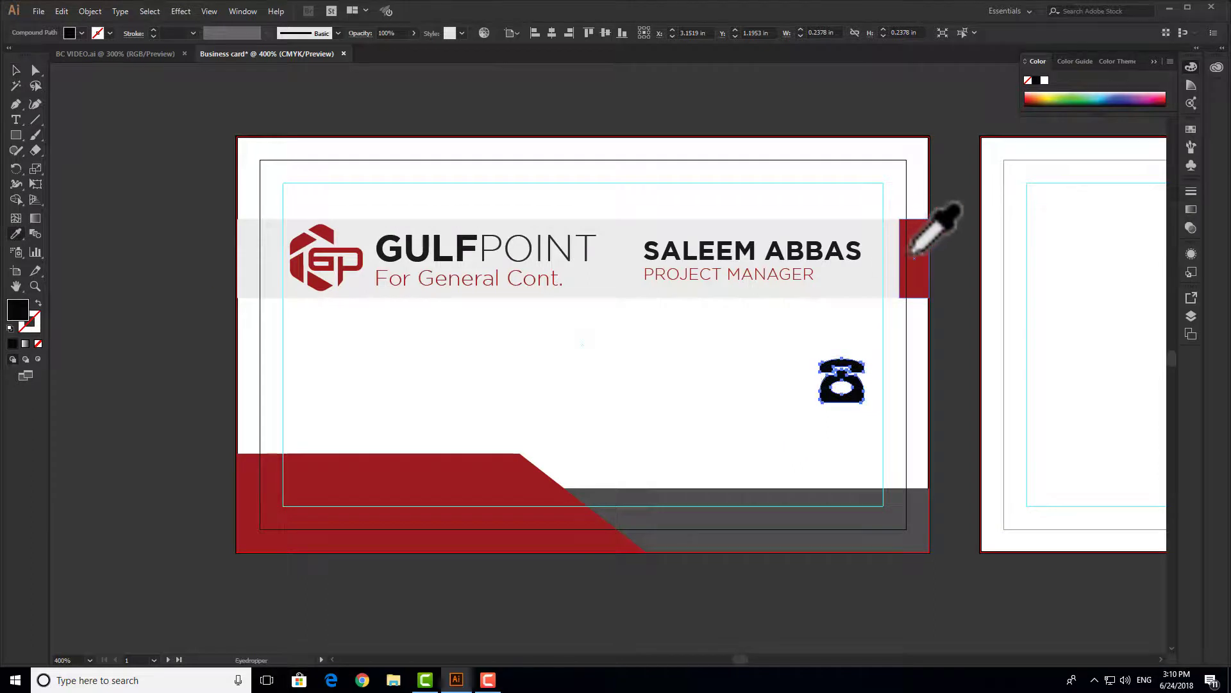
left_click(914, 253)
left_click(15, 70)
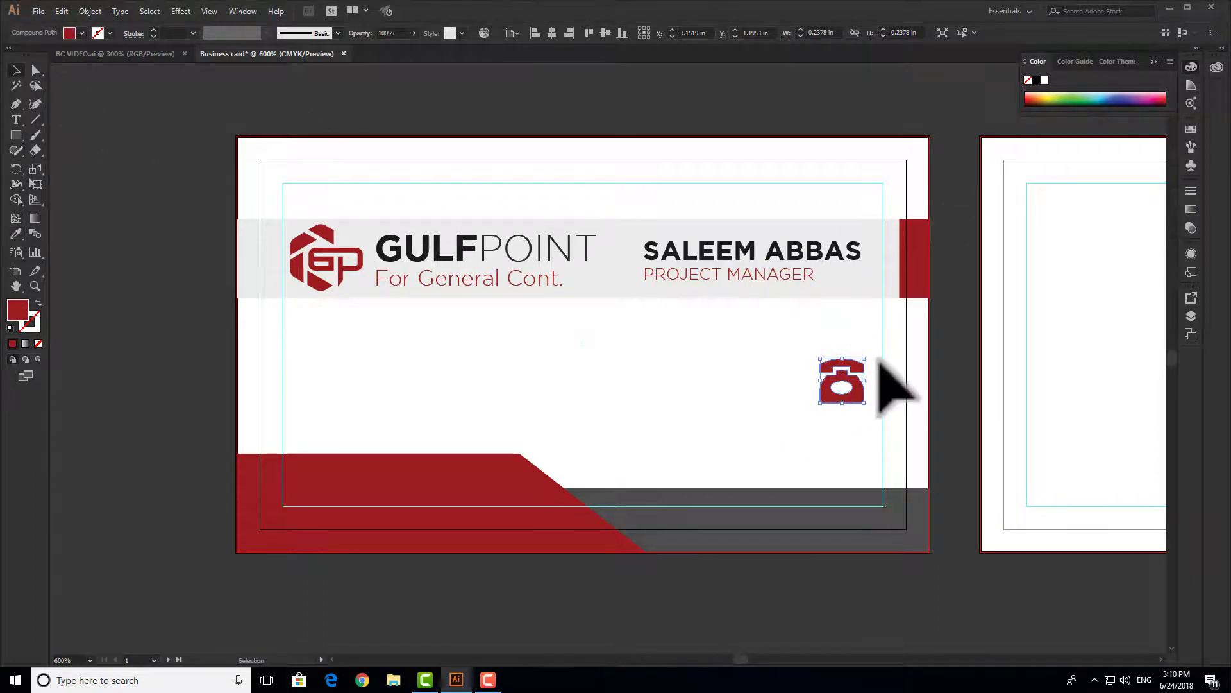
- Shrink the red telephone further, lower it 0.25 in, then delete it from the card
scroll(880, 358, "up", 2)
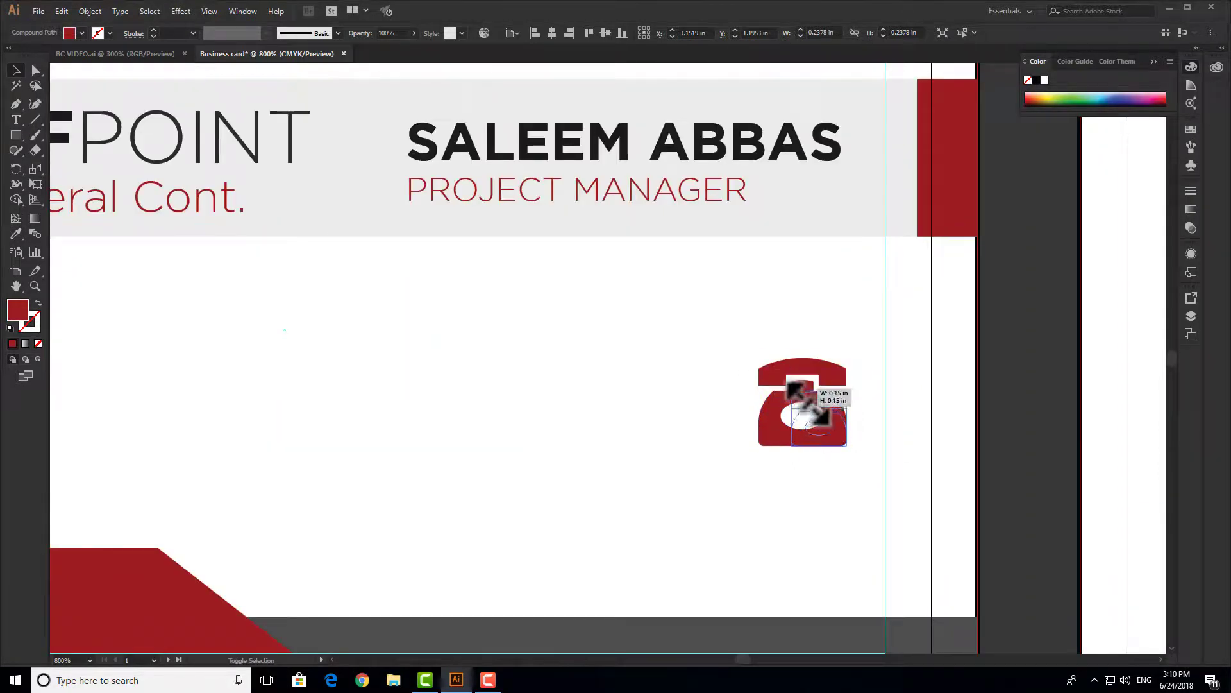
left_click_drag(806, 403, 864, 398)
left_click(846, 468)
left_click(834, 448)
scroll(868, 425, "down", 1)
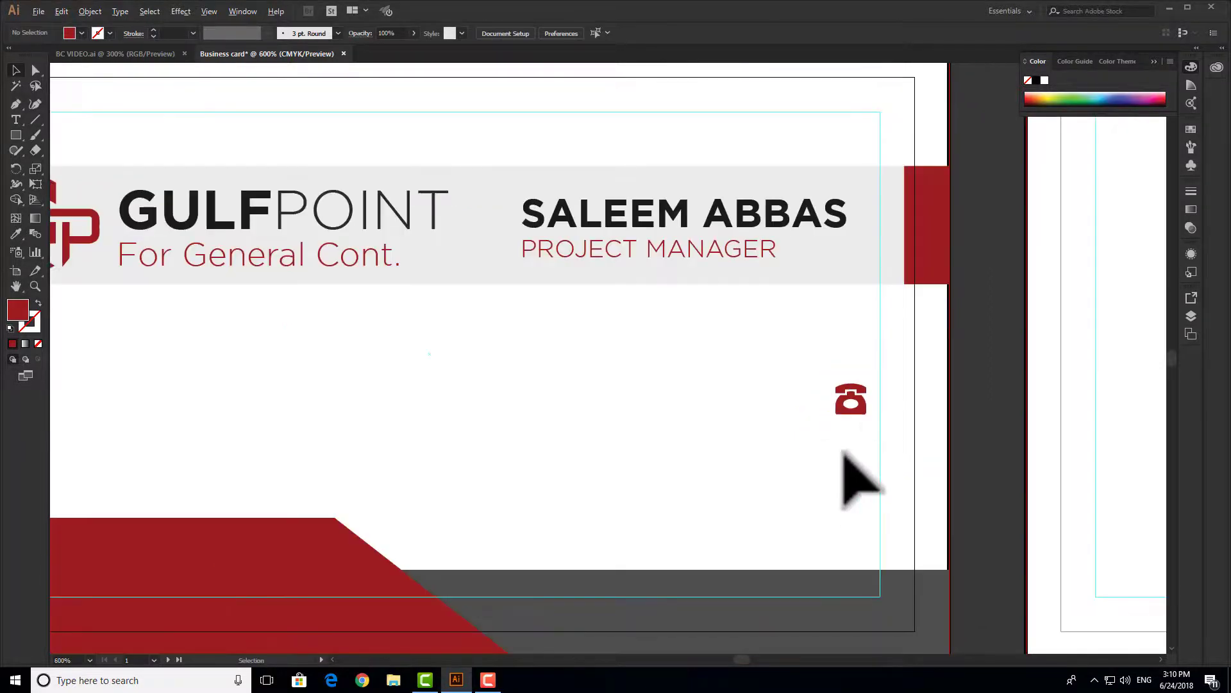
left_click_drag(819, 463, 988, 401)
left_click_drag(862, 418, 976, 415)
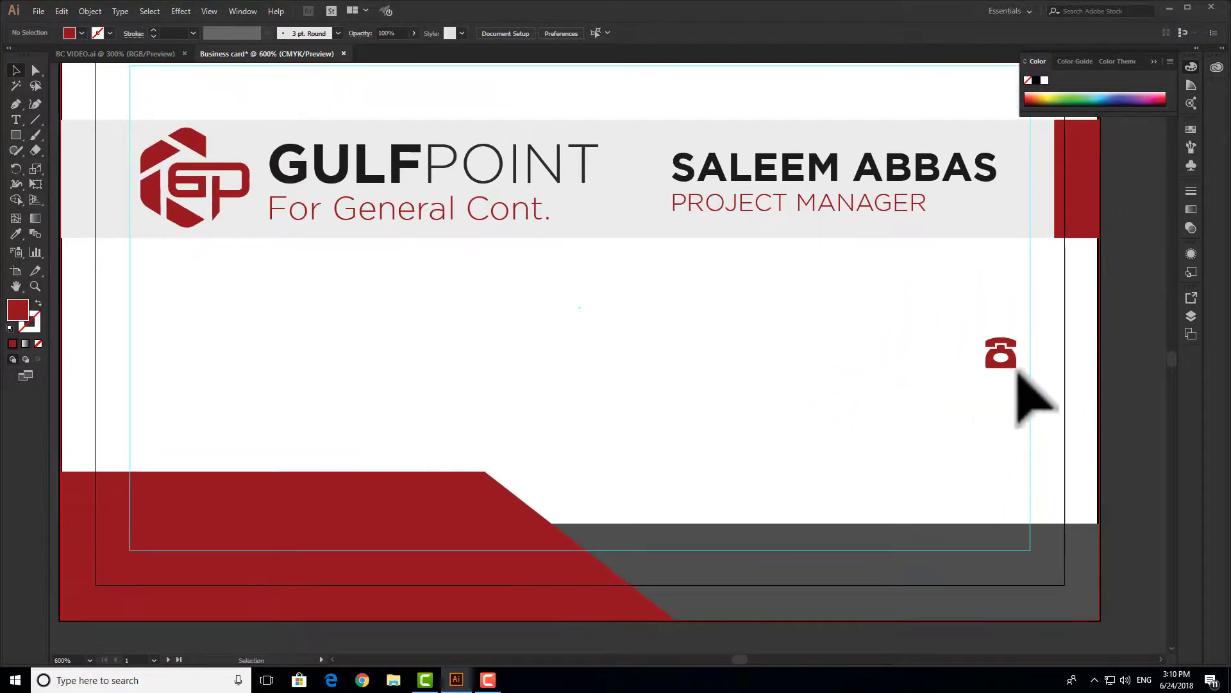
left_click_drag(1016, 440, 1018, 441)
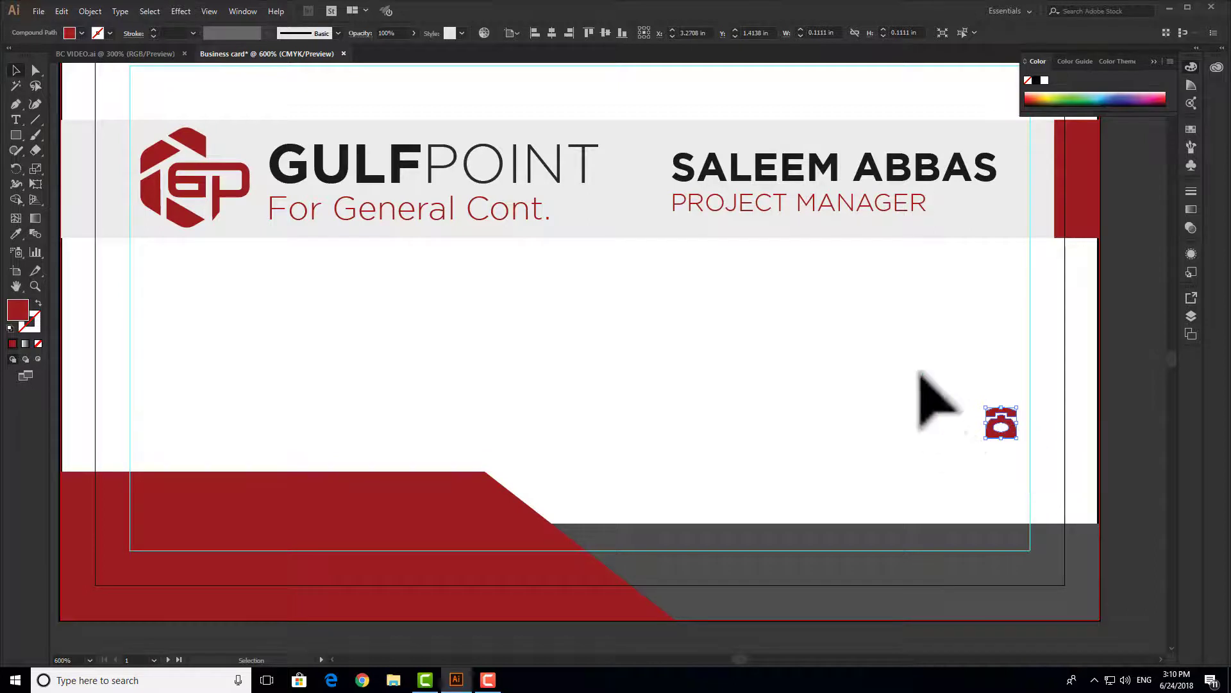
key("Delete")
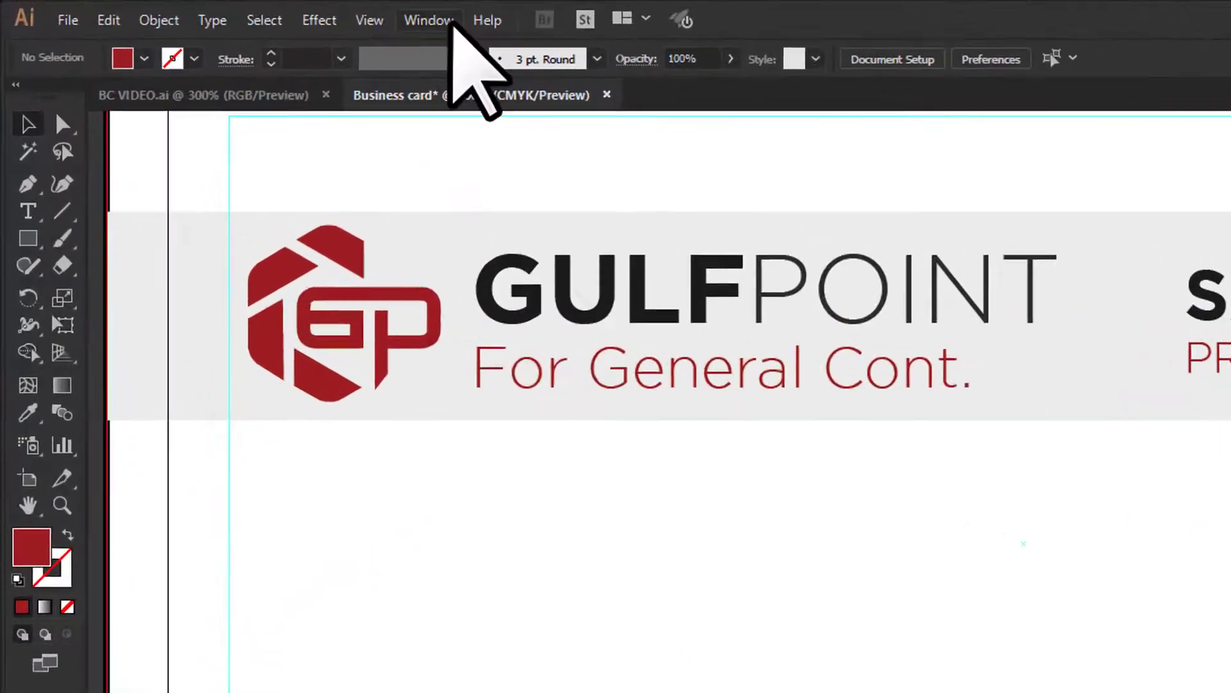
- Open the Web Icons symbol library and place the globe symbol at the card's lower right
left_click(244, 11)
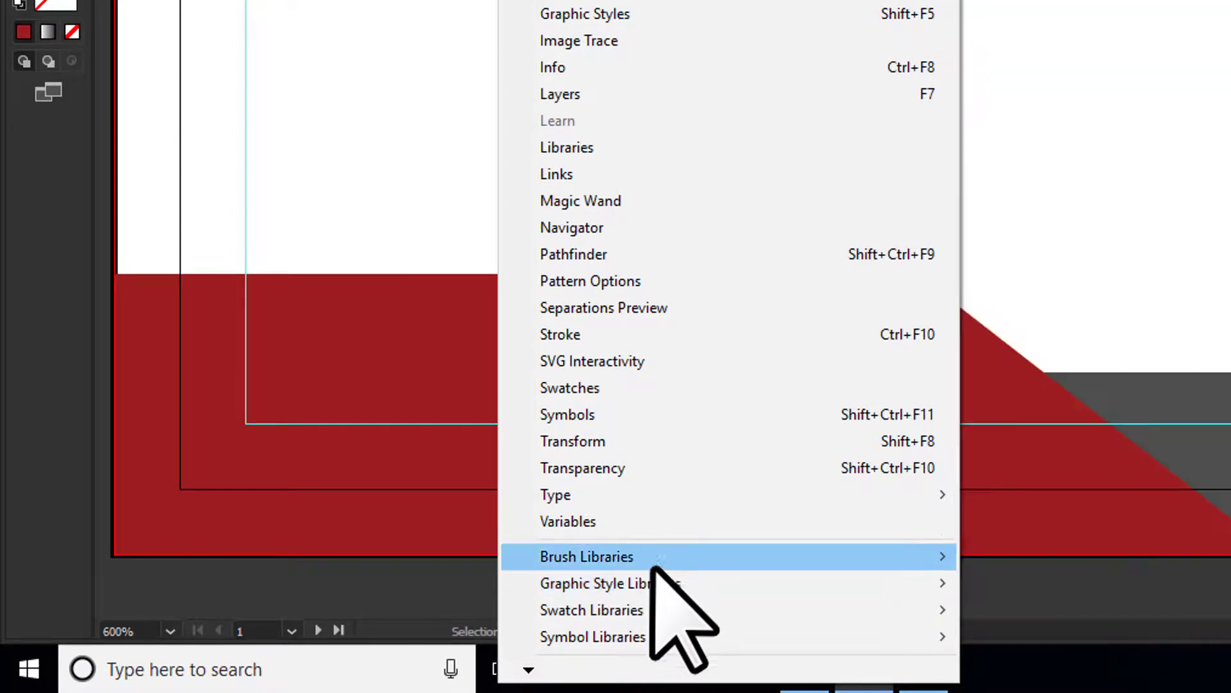
mouse_move(675, 635)
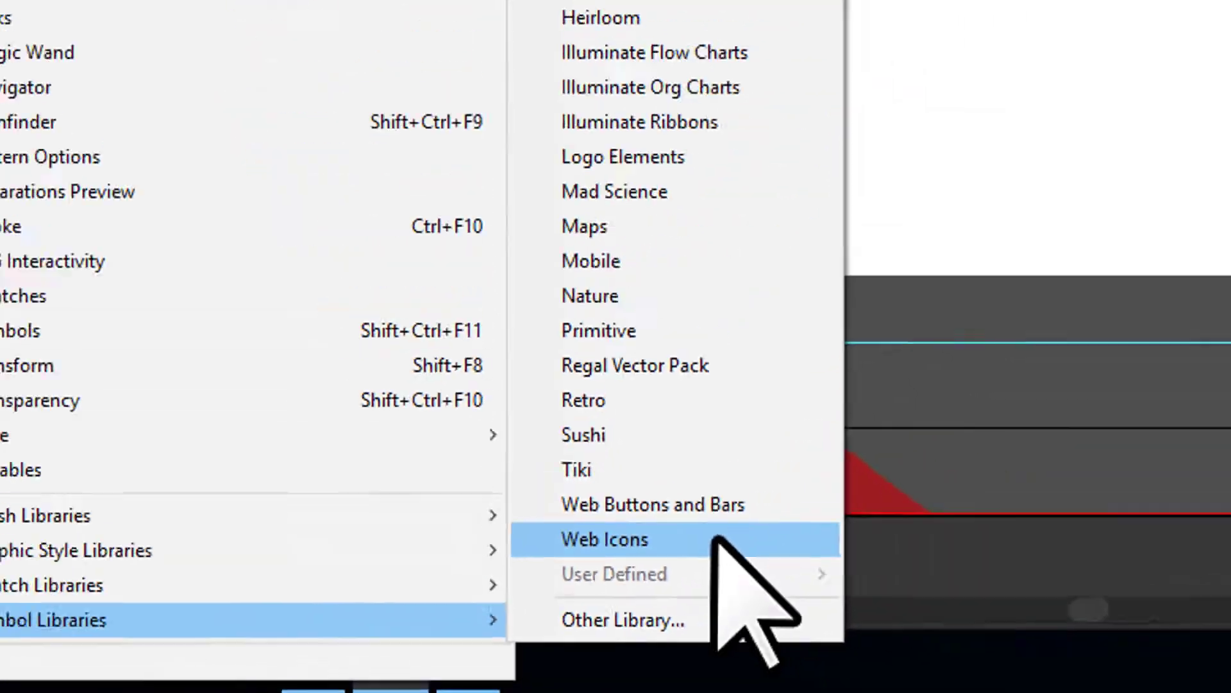
left_click(717, 538)
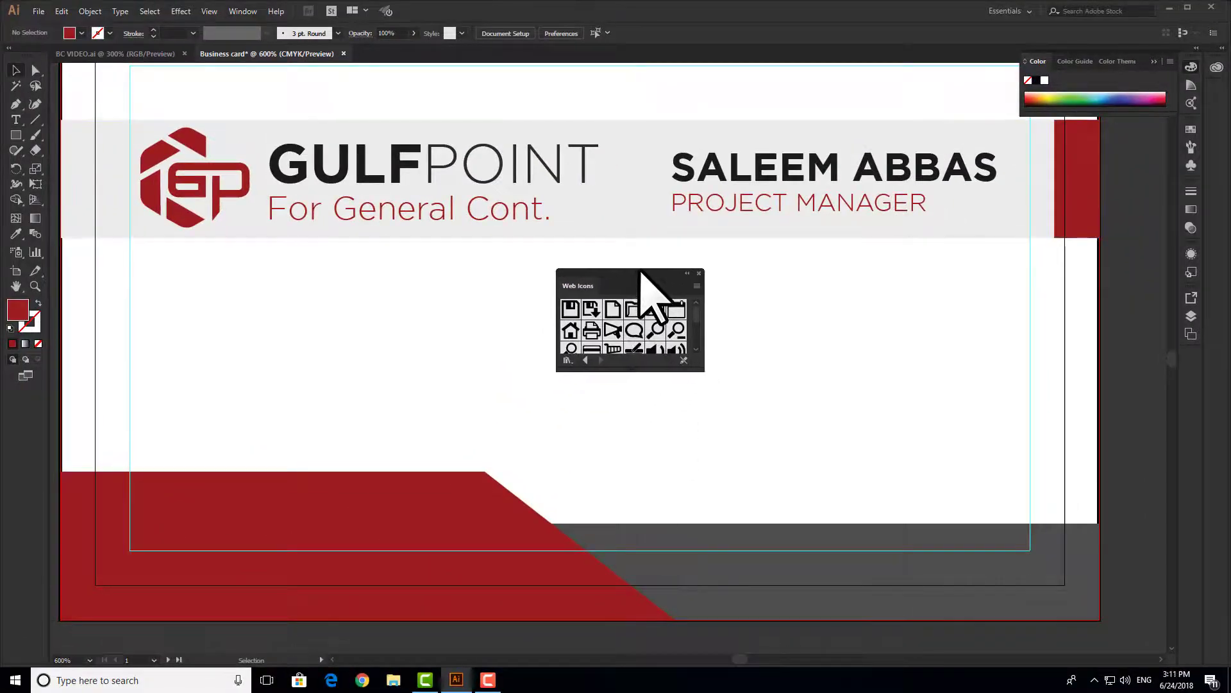
left_click_drag(703, 370, 789, 485)
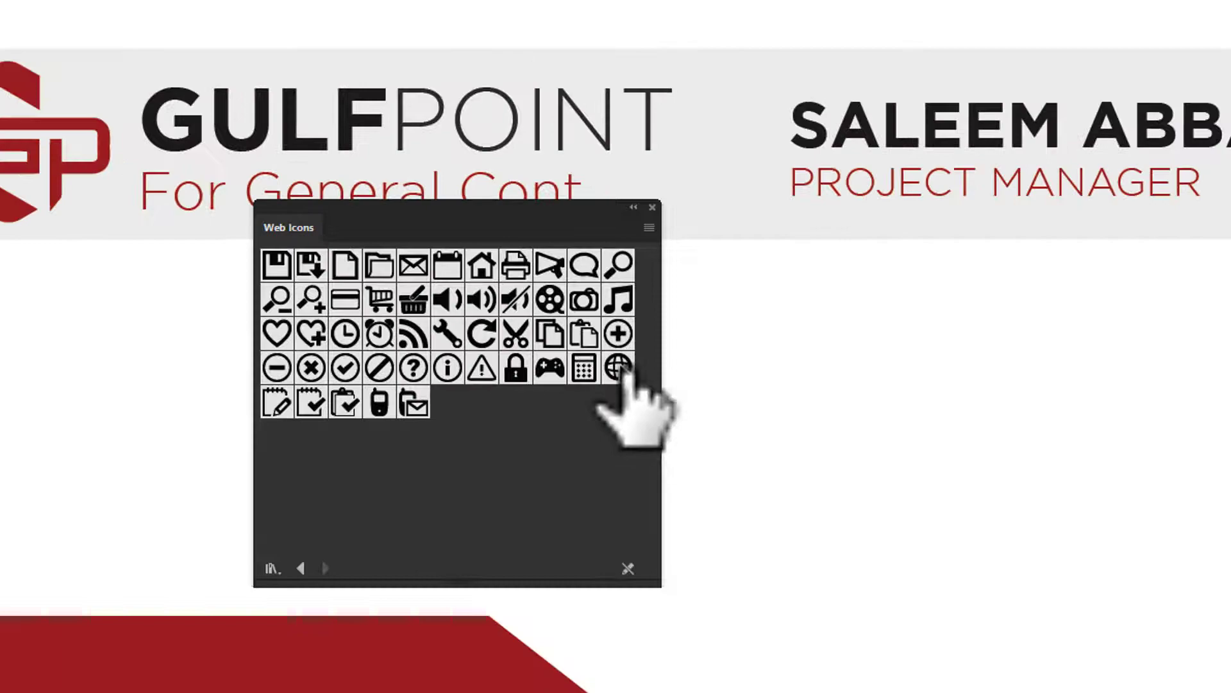
left_click_drag(621, 373, 887, 364)
left_click_drag(721, 267, 915, 357)
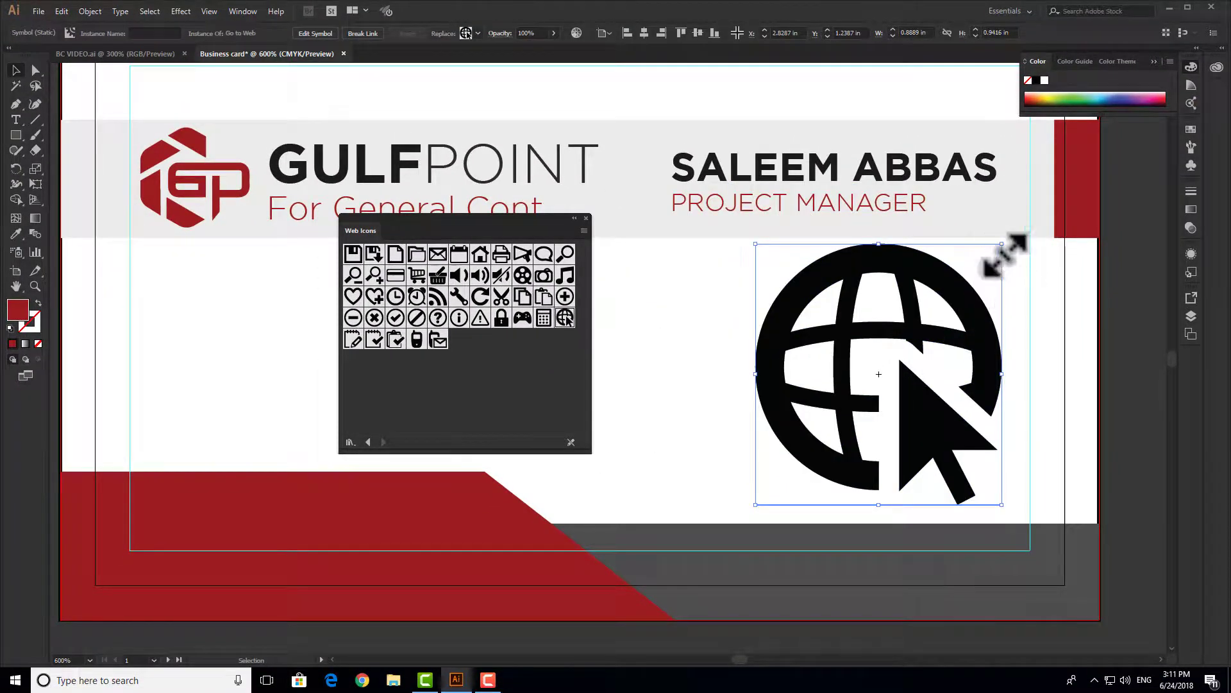
- Shrink the globe, then place and shrink the mobile phone and envelope symbols at the right edge
left_click_drag(1008, 254, 871, 382)
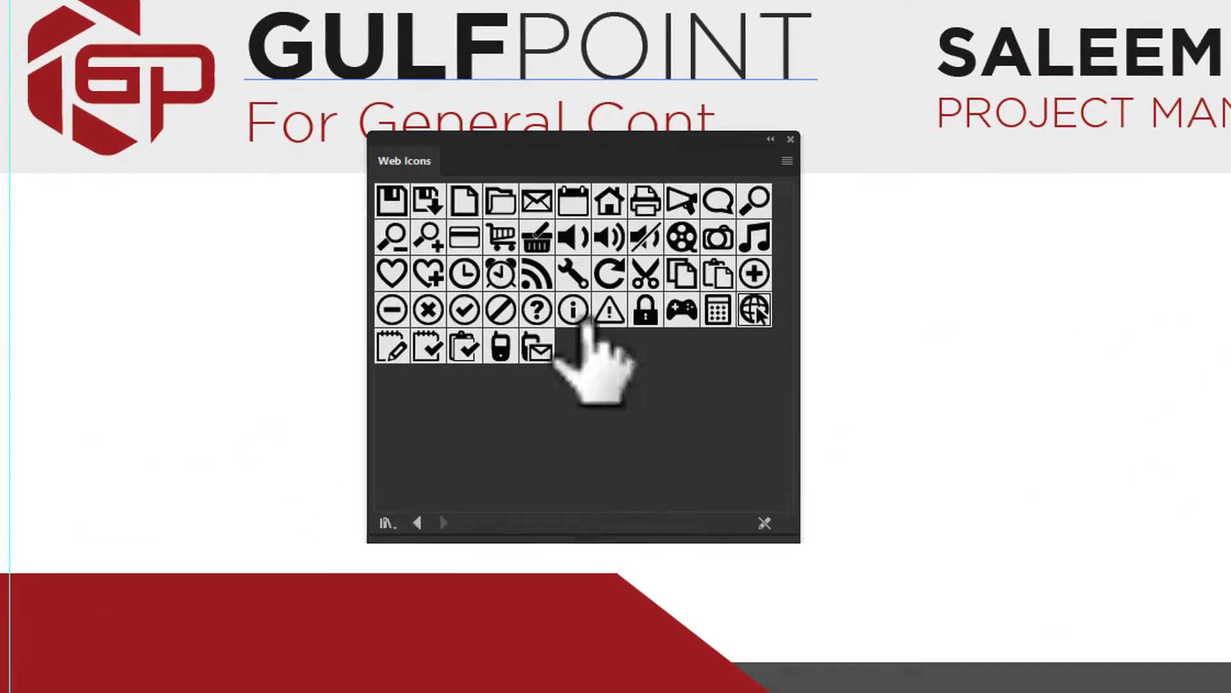
left_click_drag(500, 346, 1022, 313)
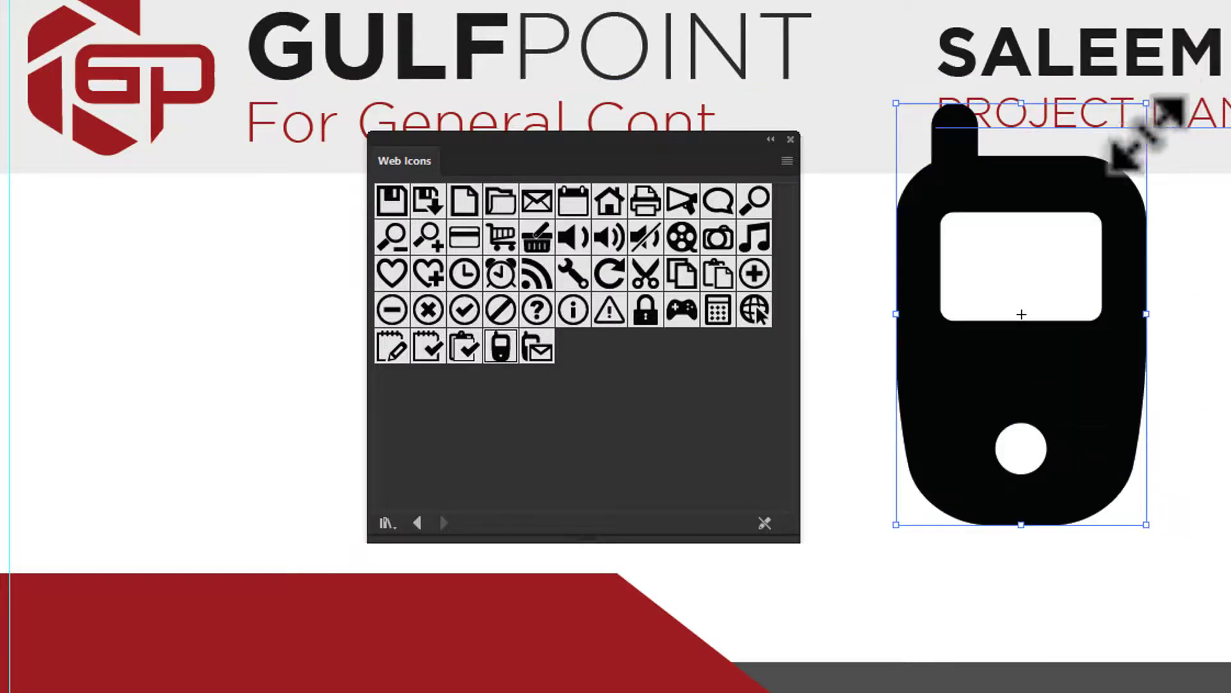
left_click_drag(1147, 103, 973, 397)
left_click_drag(962, 471, 1155, 379)
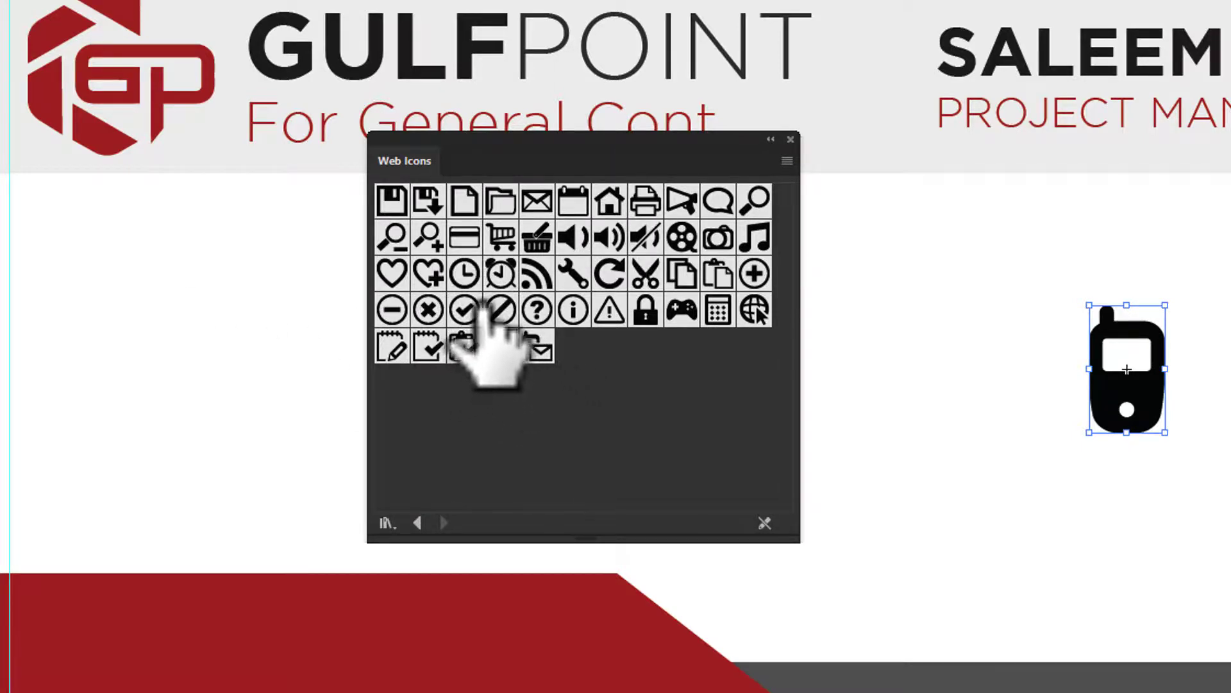
left_click_drag(537, 201, 1002, 513)
left_click_drag(1218, 355, 1210, 490)
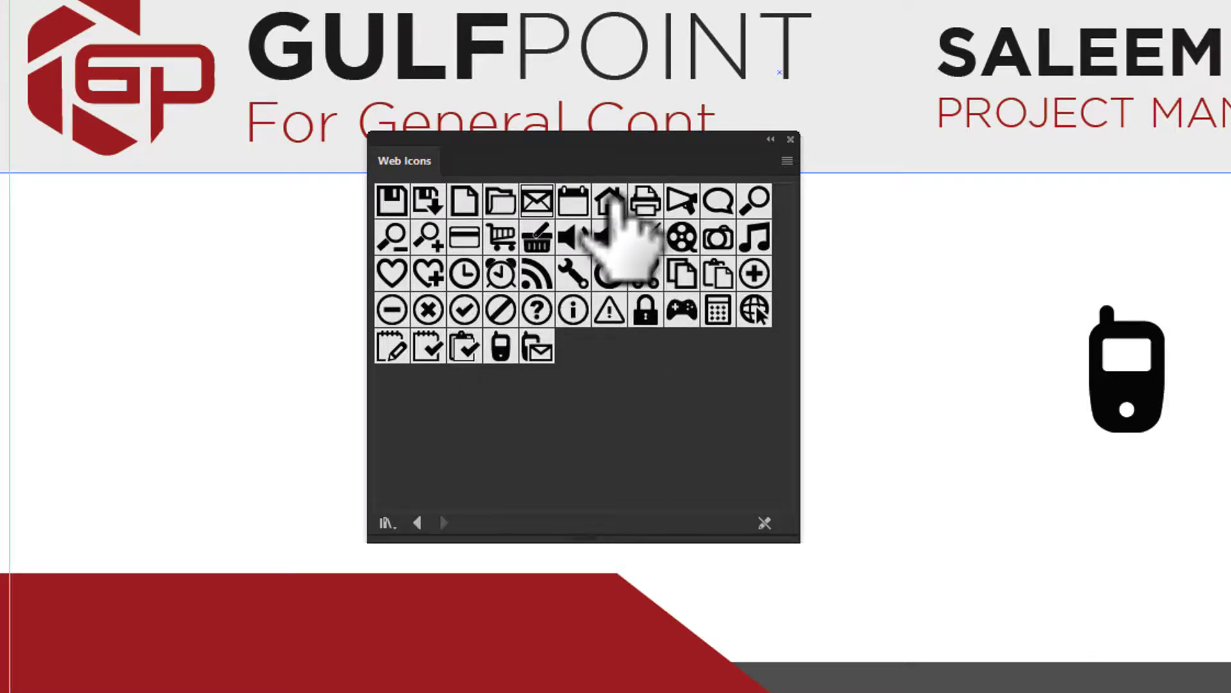
- Place the house symbol, undo its slight rotation, and shrink it small
left_click_drag(612, 202, 1029, 443)
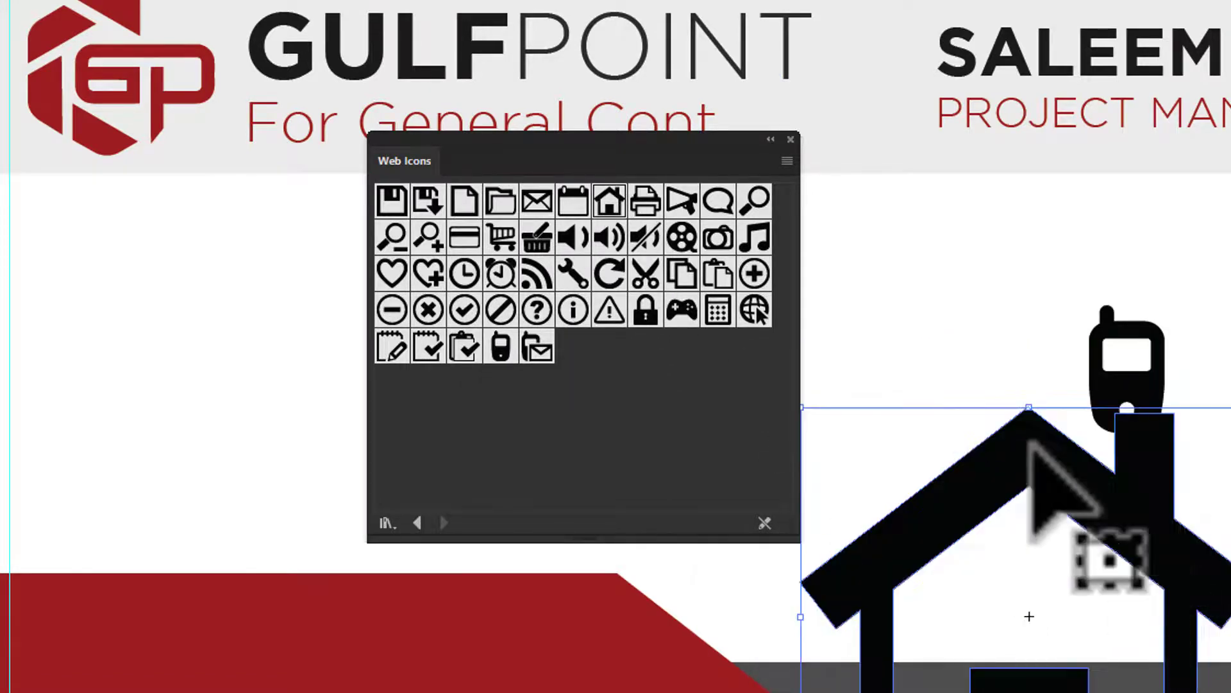
left_click(791, 139)
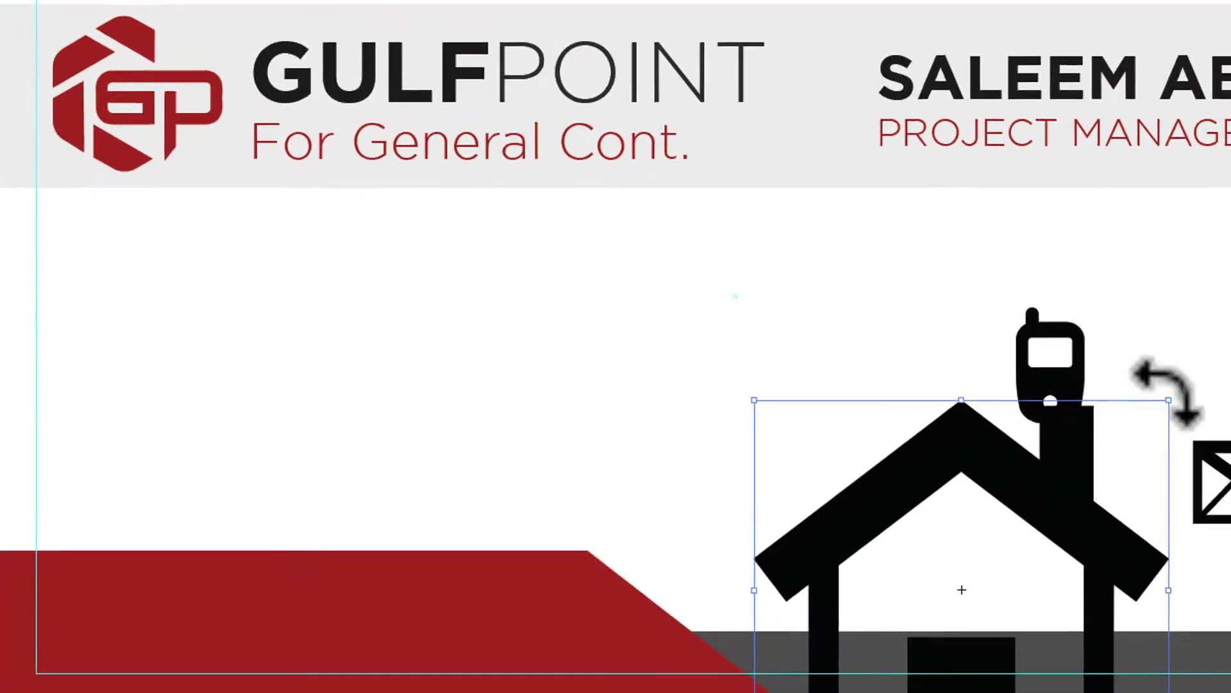
key("ctrl+z")
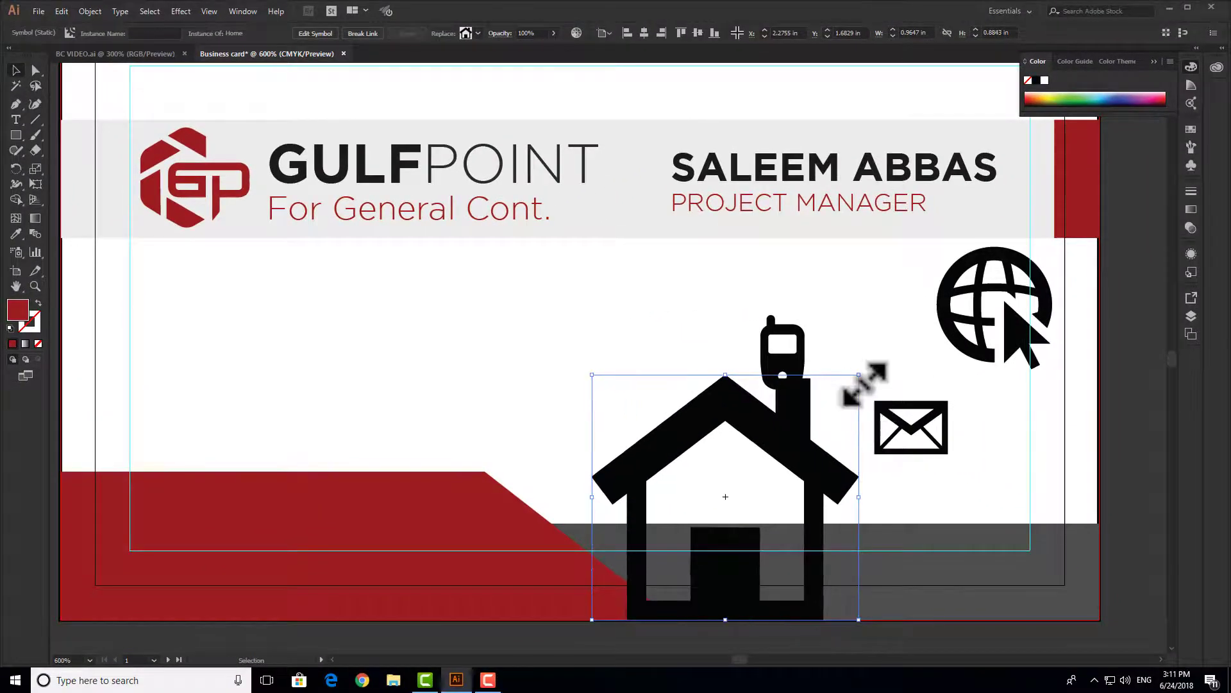
left_click_drag(859, 375, 718, 399)
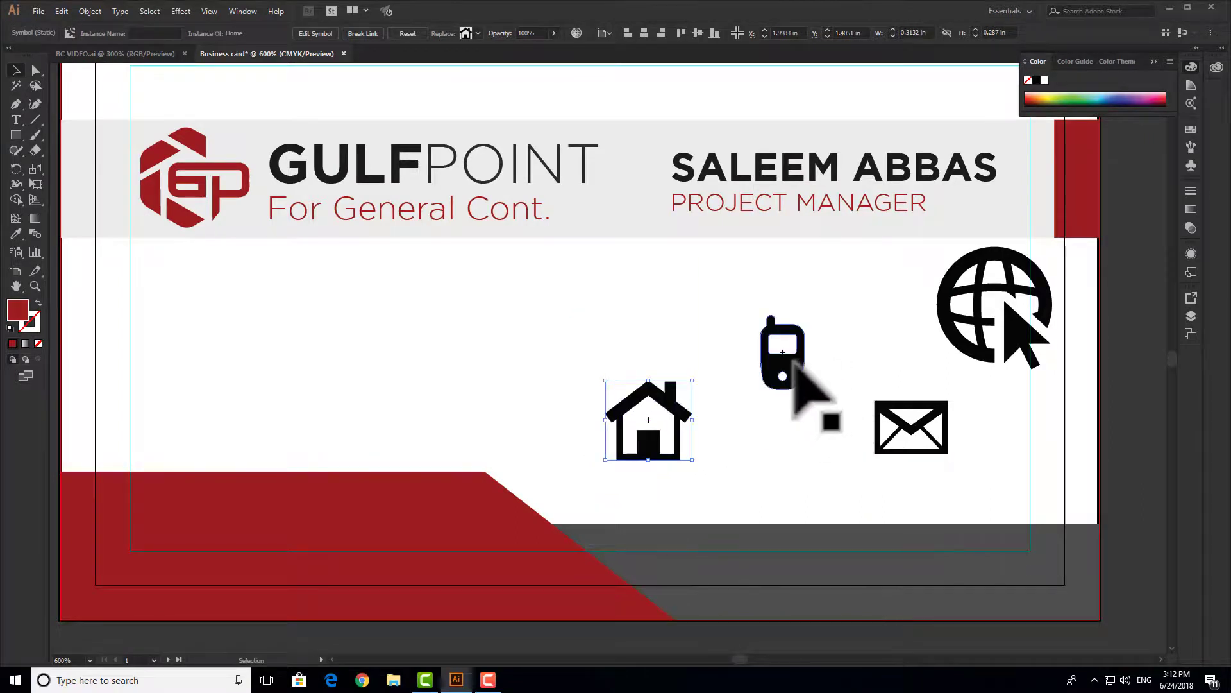
- Resize and stack the phone, envelope and globe icons into a vertical column
left_click_drag(794, 363, 923, 341)
left_click_drag(1001, 307, 781, 337)
left_click(926, 310)
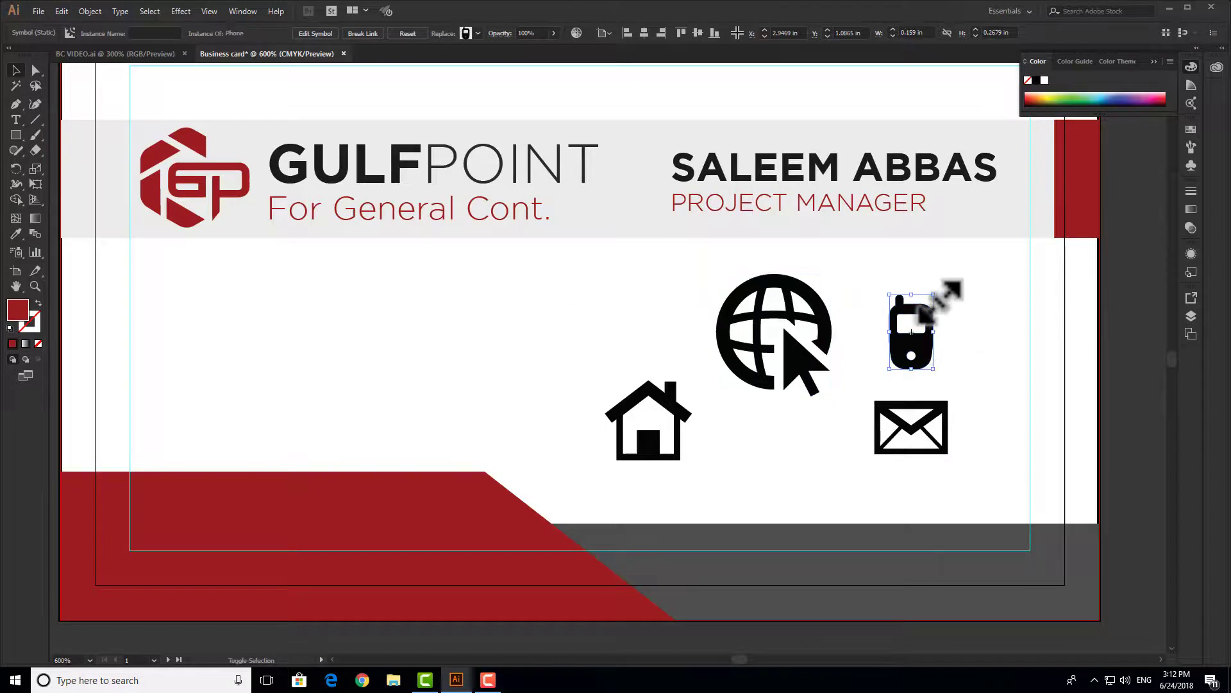
left_click_drag(936, 310, 912, 332)
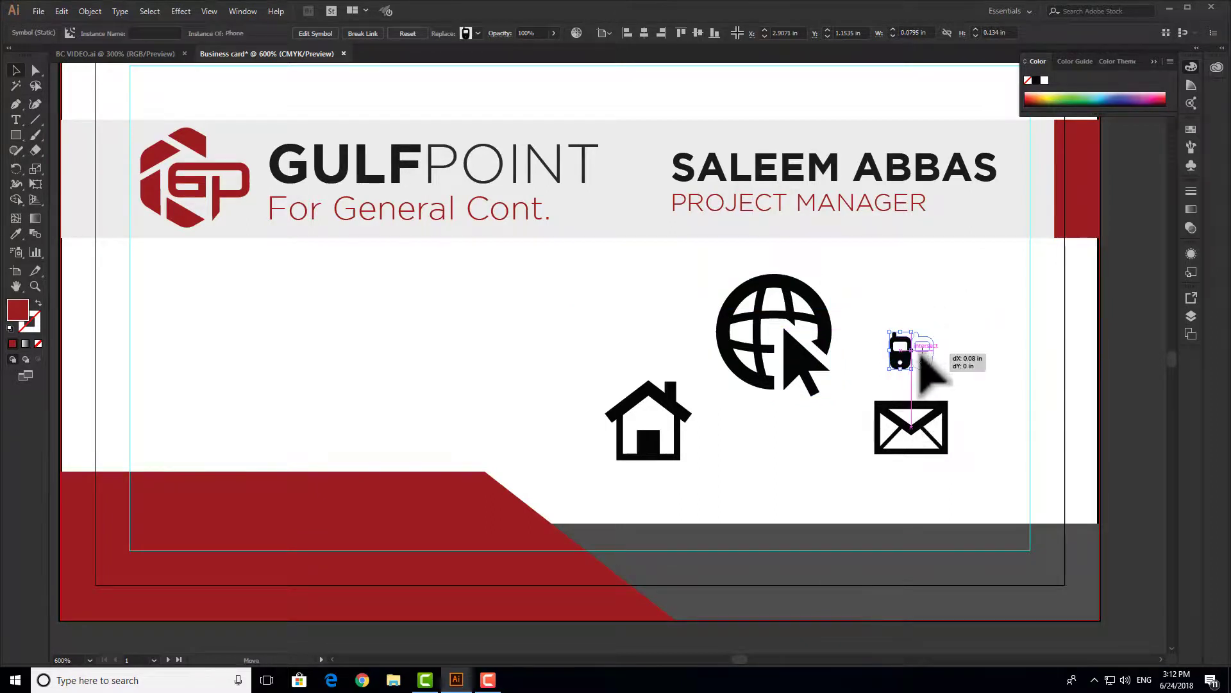
left_click_drag(990, 380, 991, 381)
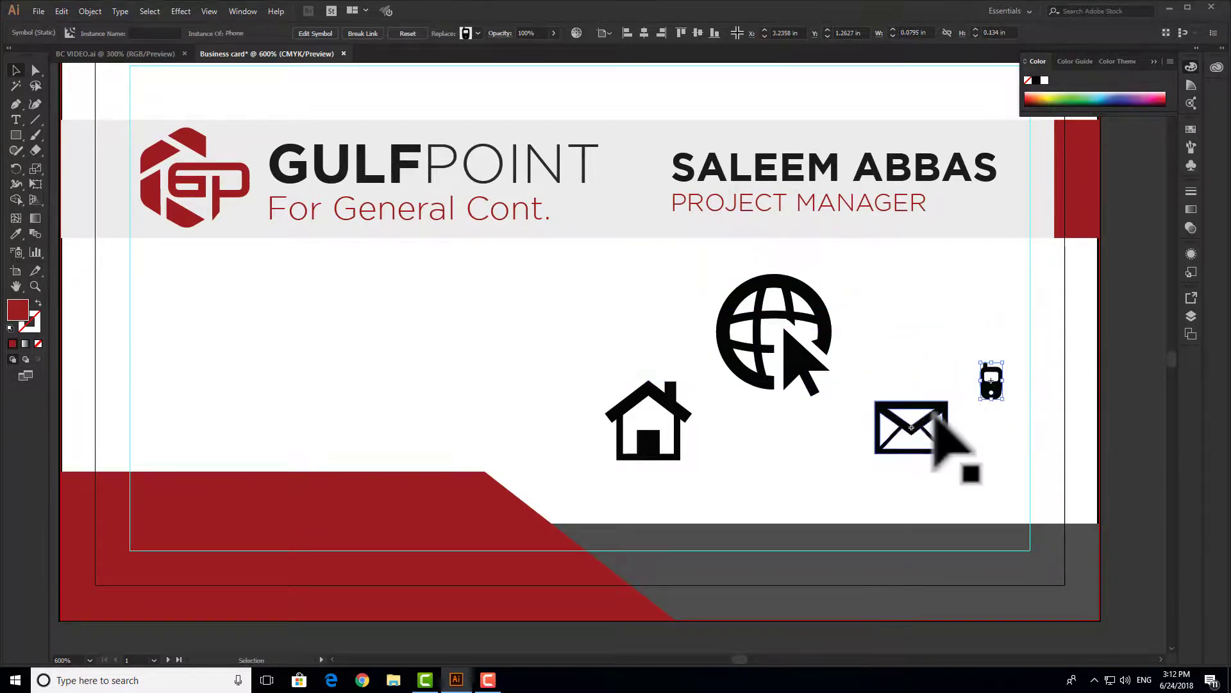
left_click(934, 415)
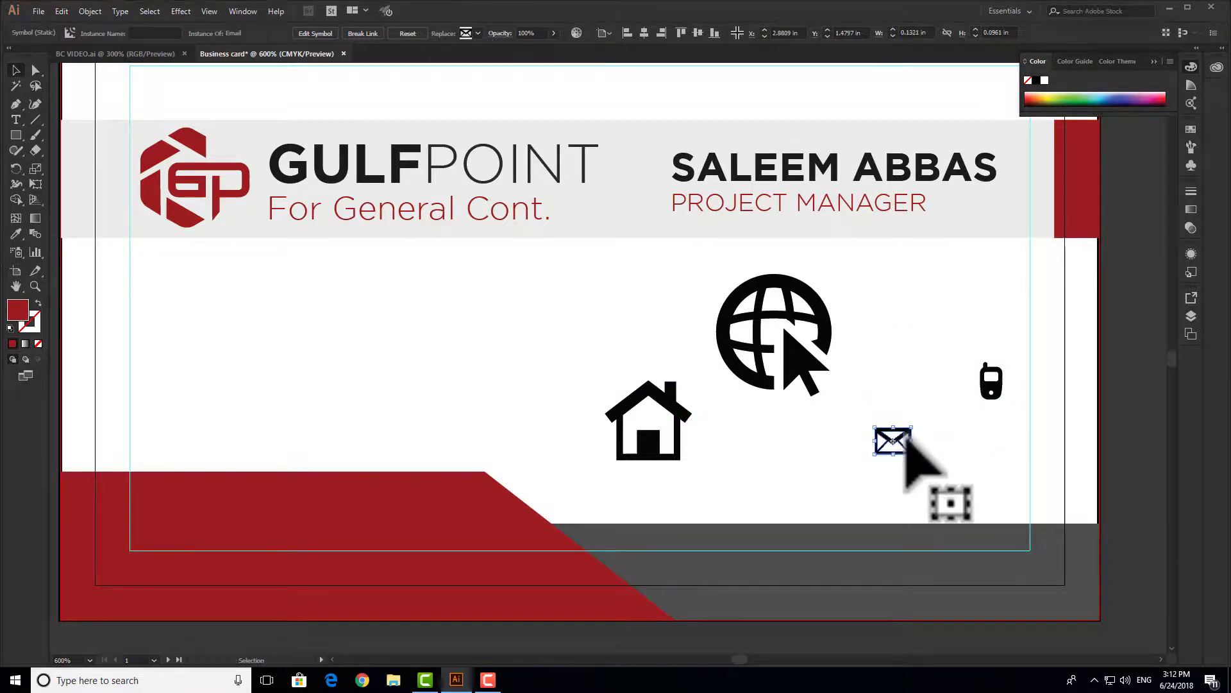
left_click_drag(905, 443, 998, 436)
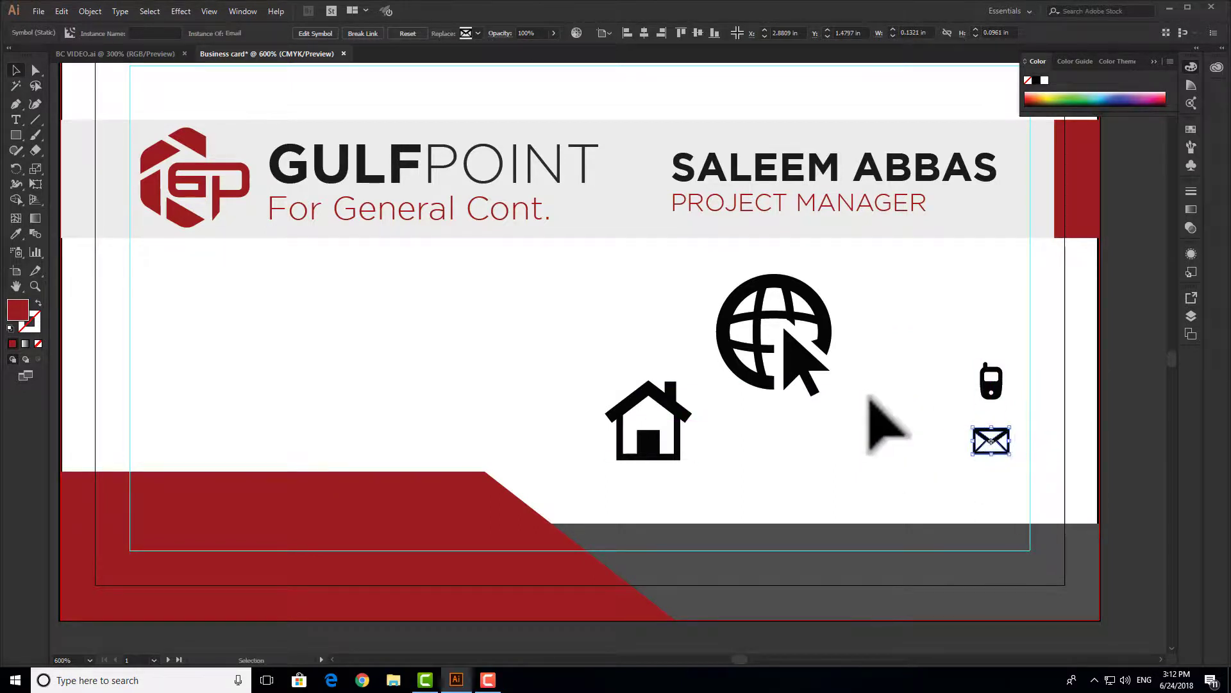
left_click(809, 326)
left_click_drag(832, 274, 765, 345)
left_click_drag(744, 371, 998, 503)
- Fine-tune the icon column, nudging and resizing the envelope, phone and globe
scroll(1025, 507, "up", 1)
left_click(991, 469)
scroll(1023, 465, "up", 2)
left_click_drag(944, 338, 963, 338)
scroll(968, 184, "up", 2)
left_click_drag(943, 180, 970, 181)
scroll(966, 185, "down", 3)
left_click(981, 395)
scroll(985, 404, "up", 2)
scroll(1009, 253, "down", 2)
scroll(1002, 390, "up", 3)
left_click_drag(1002, 415, 1011, 425)
left_click(1025, 411)
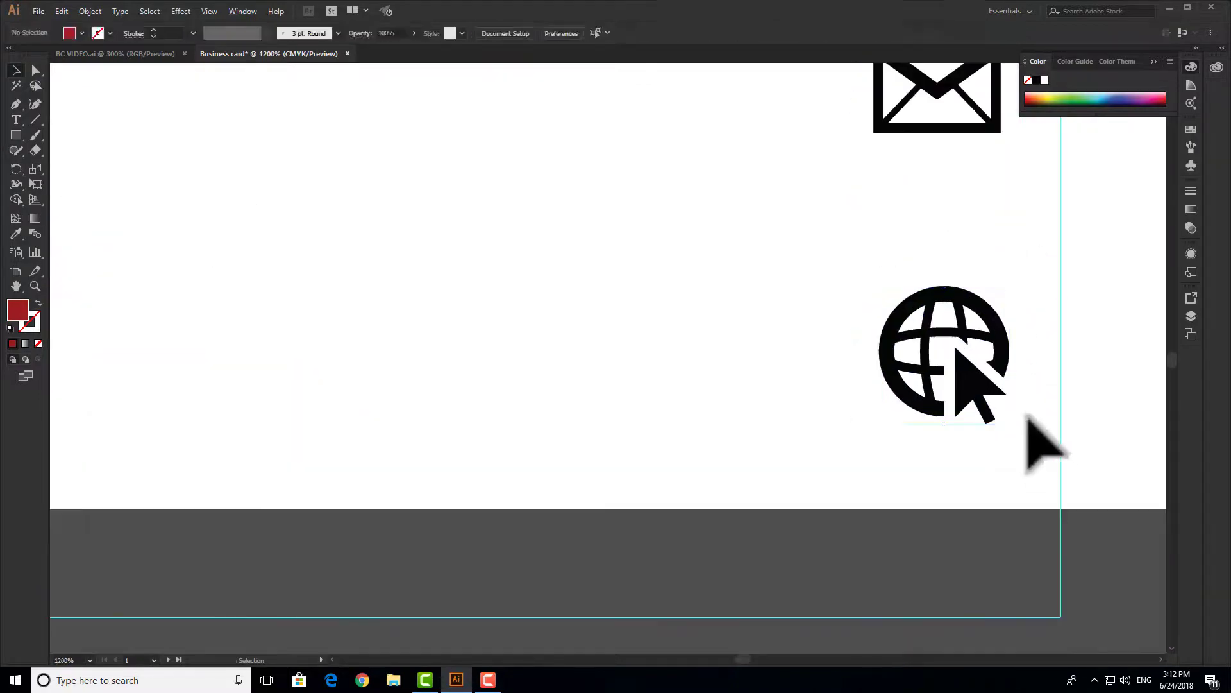
scroll(1032, 495, "down", 3)
left_click_drag(1001, 360, 1001, 364)
left_click(991, 445)
scroll(1040, 481, "up", 5)
left_click_drag(958, 514, 971, 515)
scroll(972, 515, "down", 6)
left_click(1003, 411)
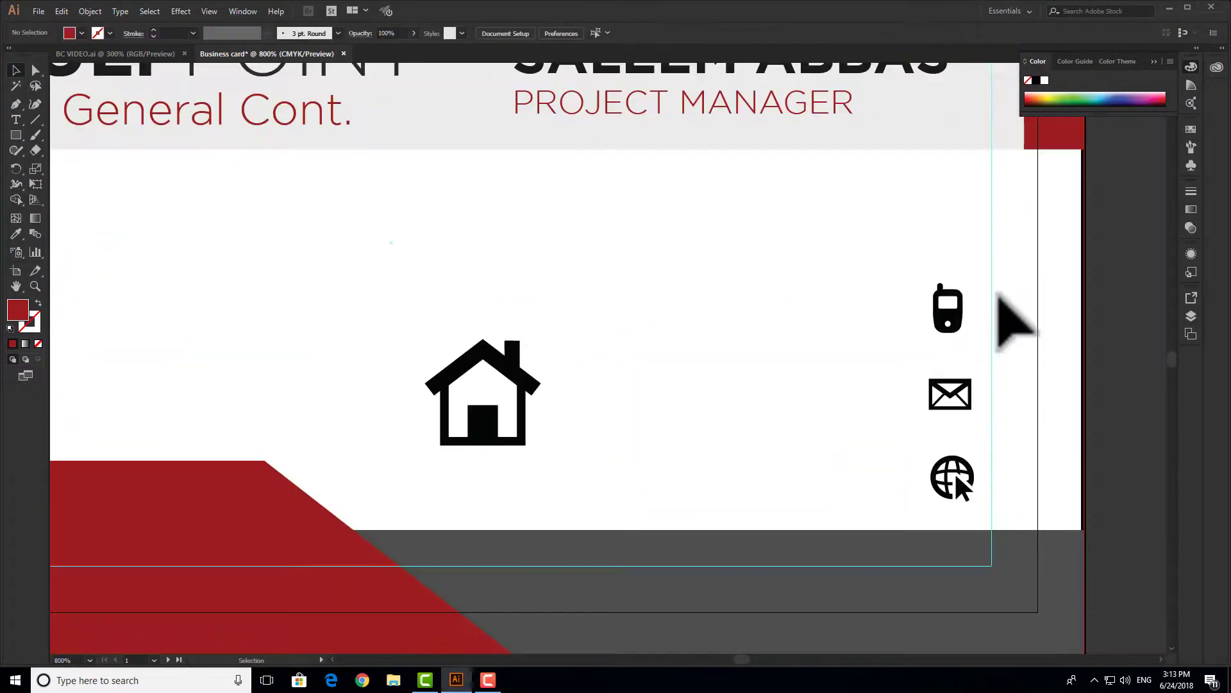
- Fill the house icon white and move it up into the card's white area
left_click(482, 423)
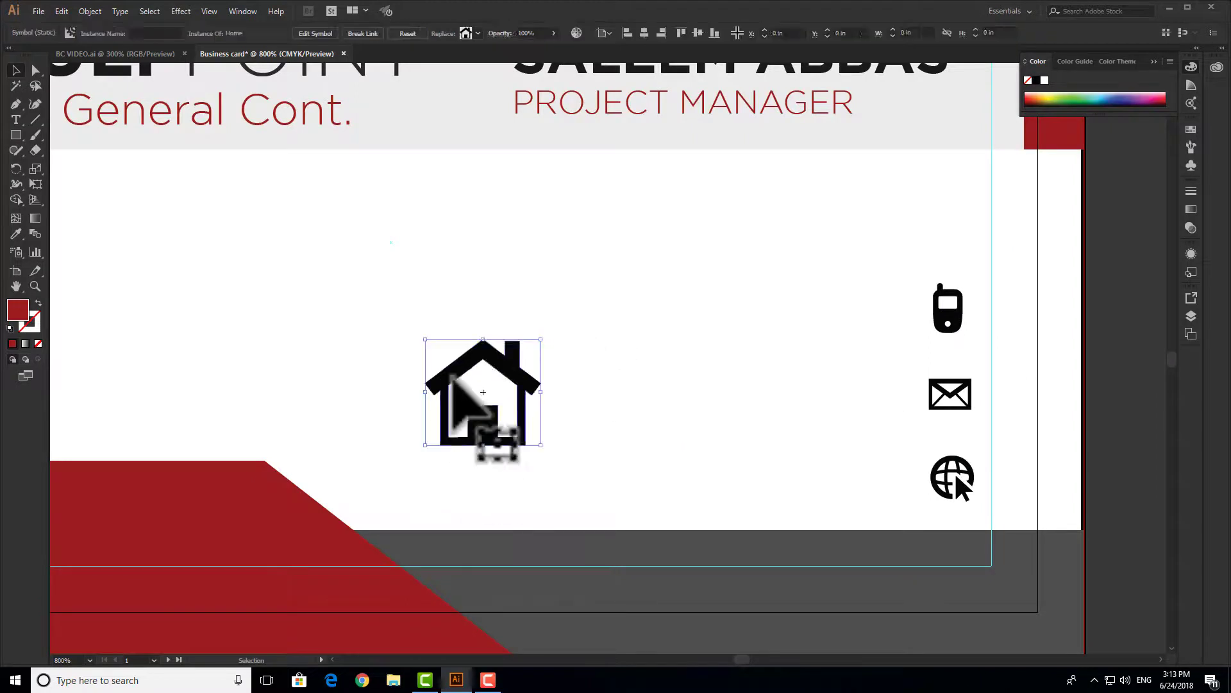
double_click(17, 310)
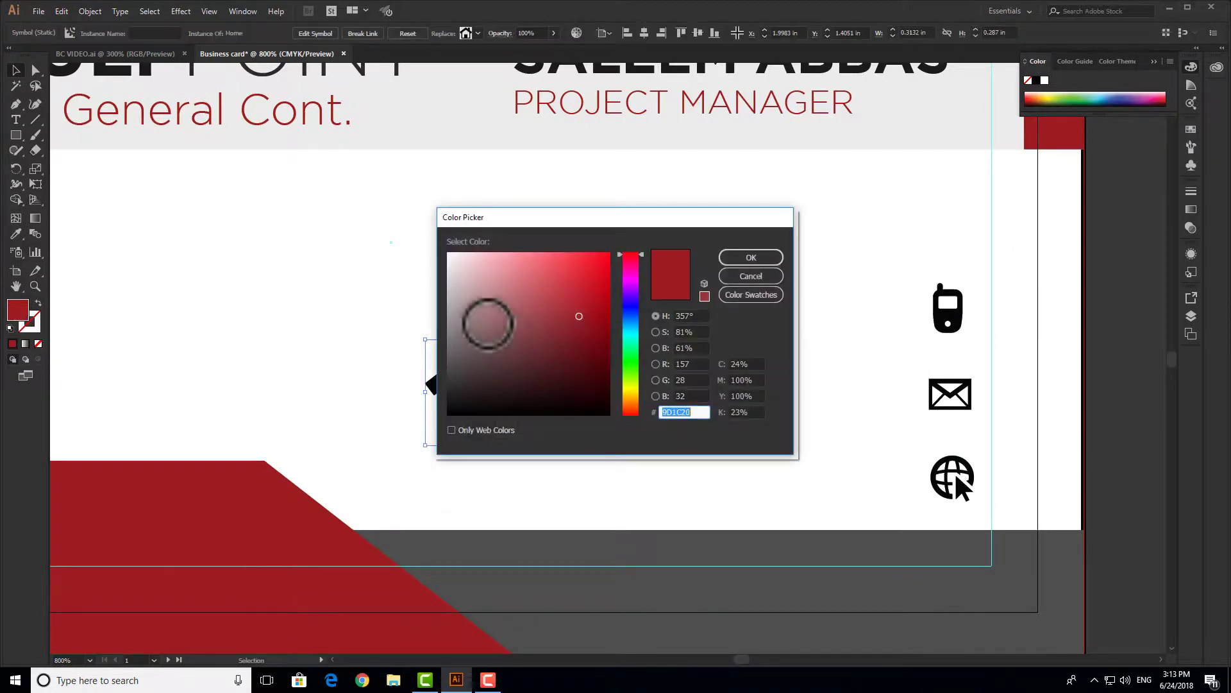
left_click(744, 258)
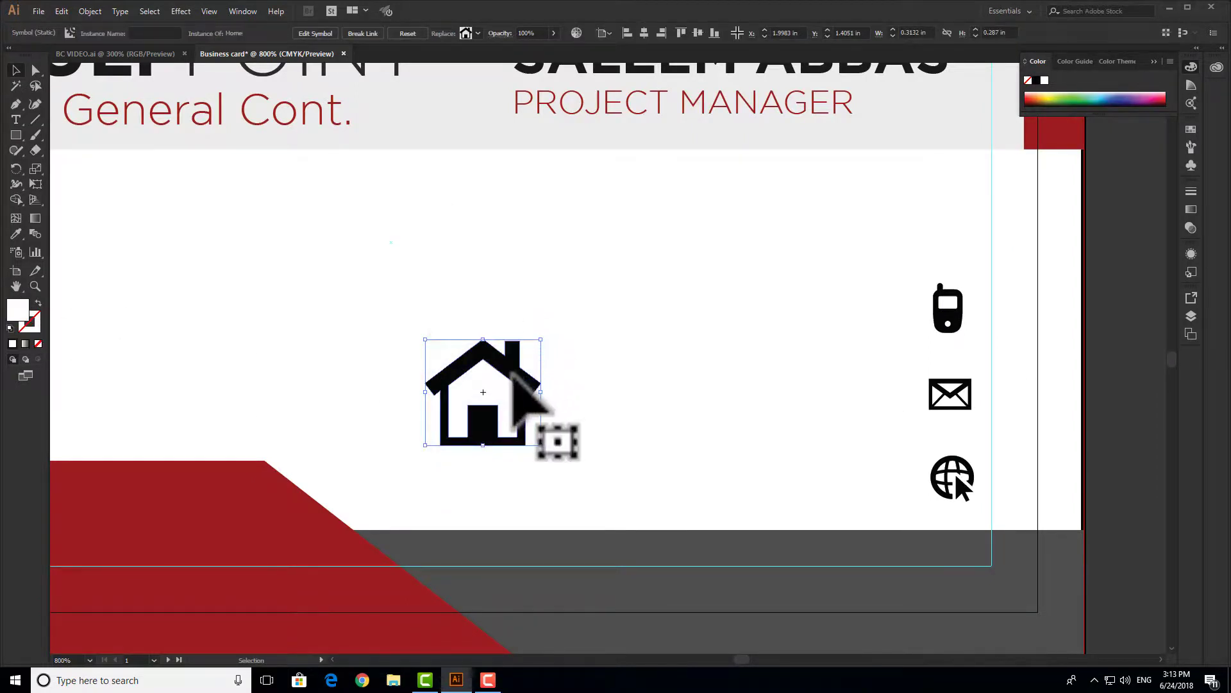
left_click_drag(598, 294, 394, 426)
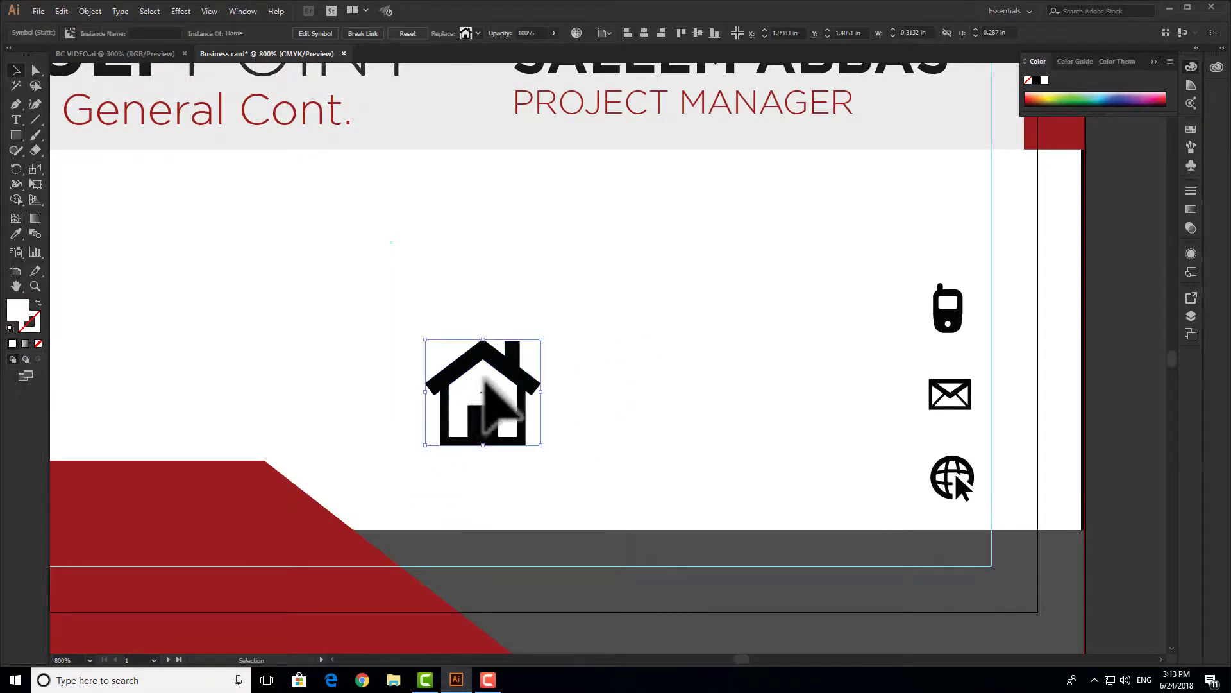
left_click_drag(530, 367, 645, 369)
left_click(797, 582, "shift")
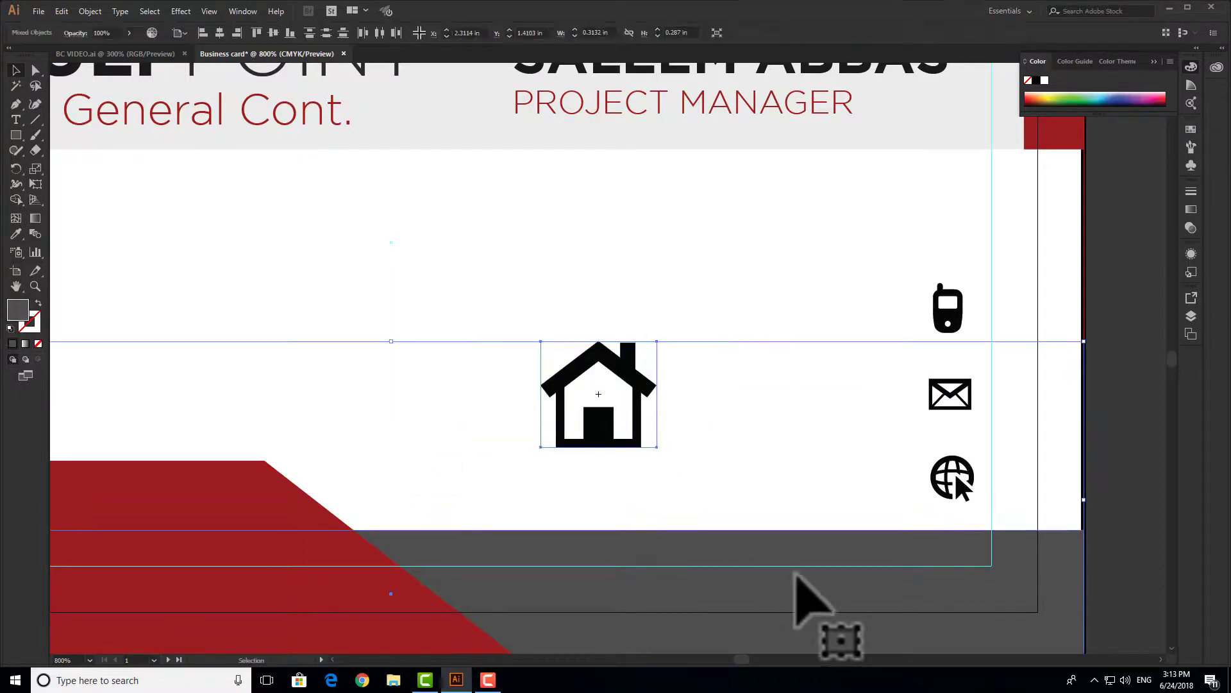
left_click(641, 284)
scroll(644, 338, "down", 1)
left_click_drag(644, 344, 906, 434)
scroll(866, 449, "up", 2)
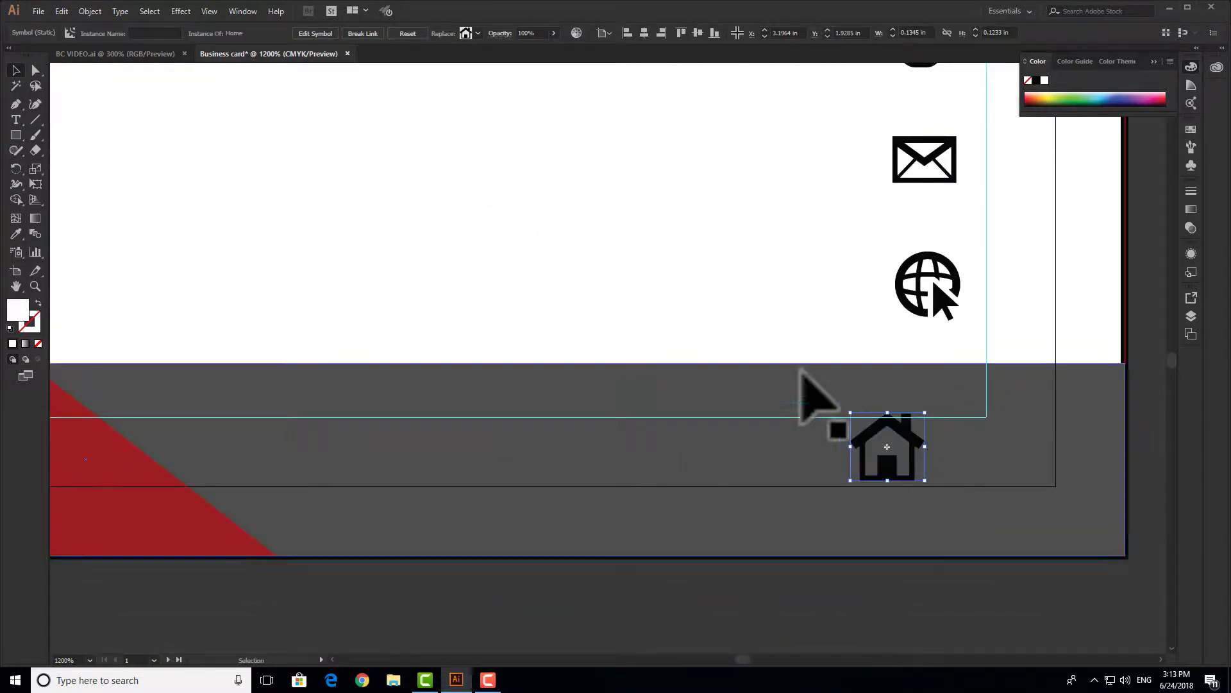
left_click(813, 288)
left_click_drag(734, 212, 732, 209)
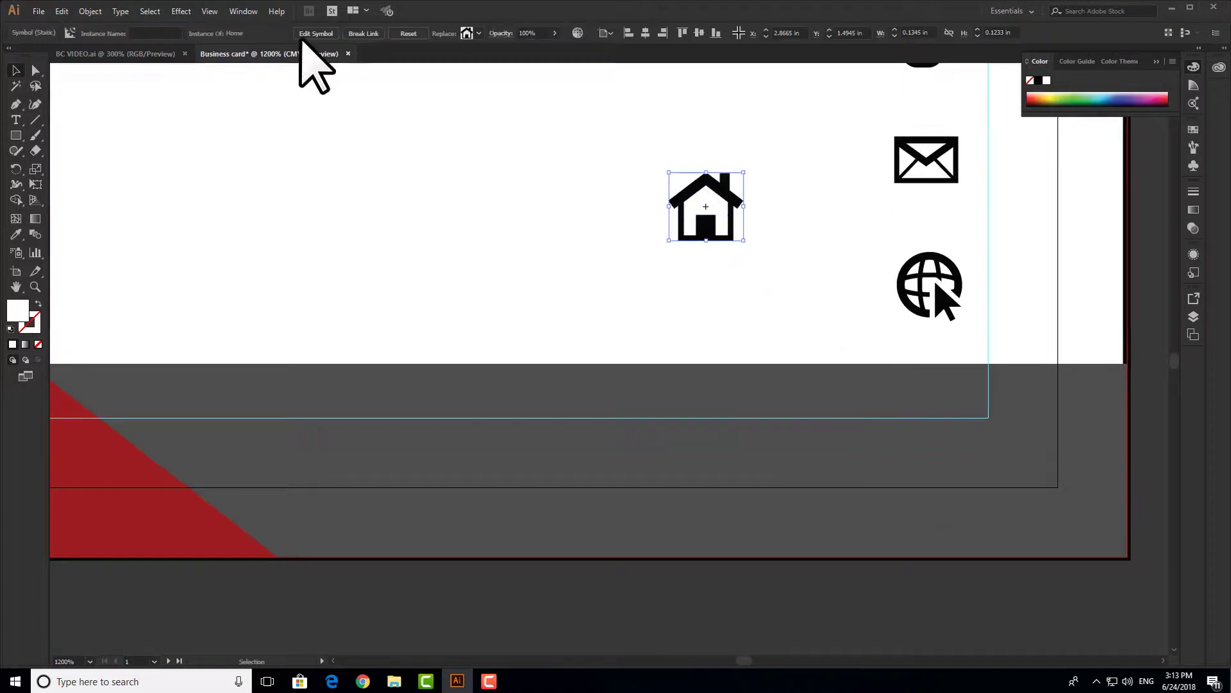
- Expand the house symbol into editable artwork, fill it white, and move it onto the grey band
left_click(90, 11)
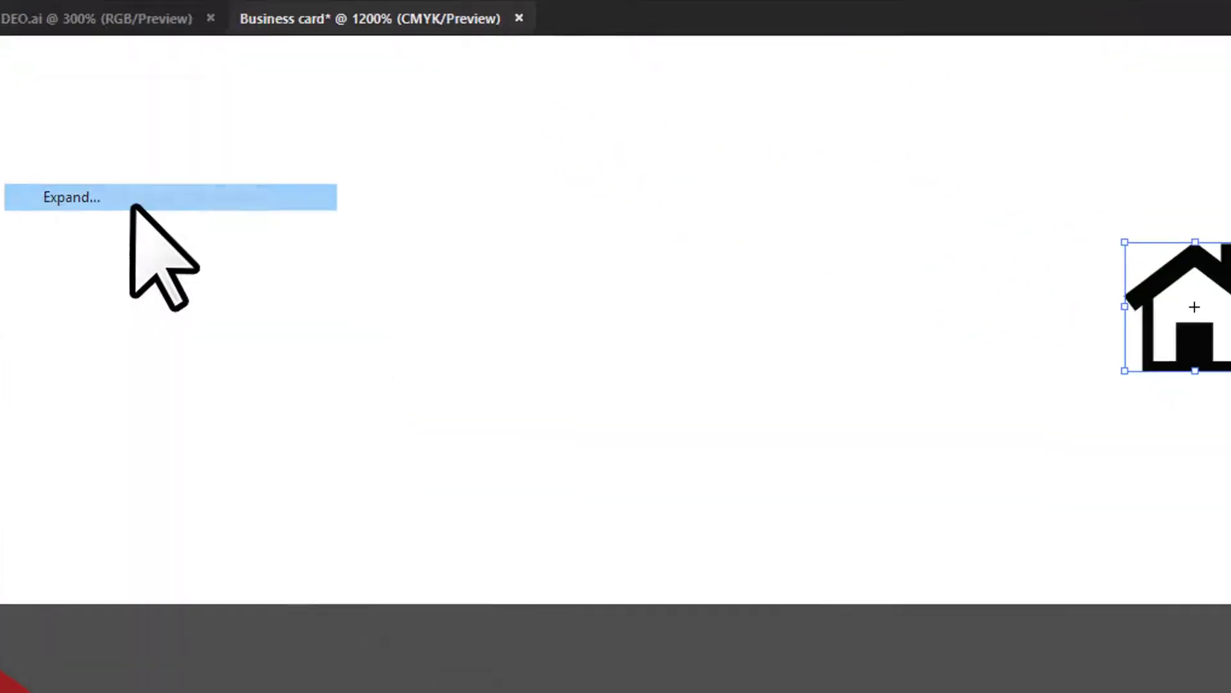
left_click(212, 281)
left_click(744, 549)
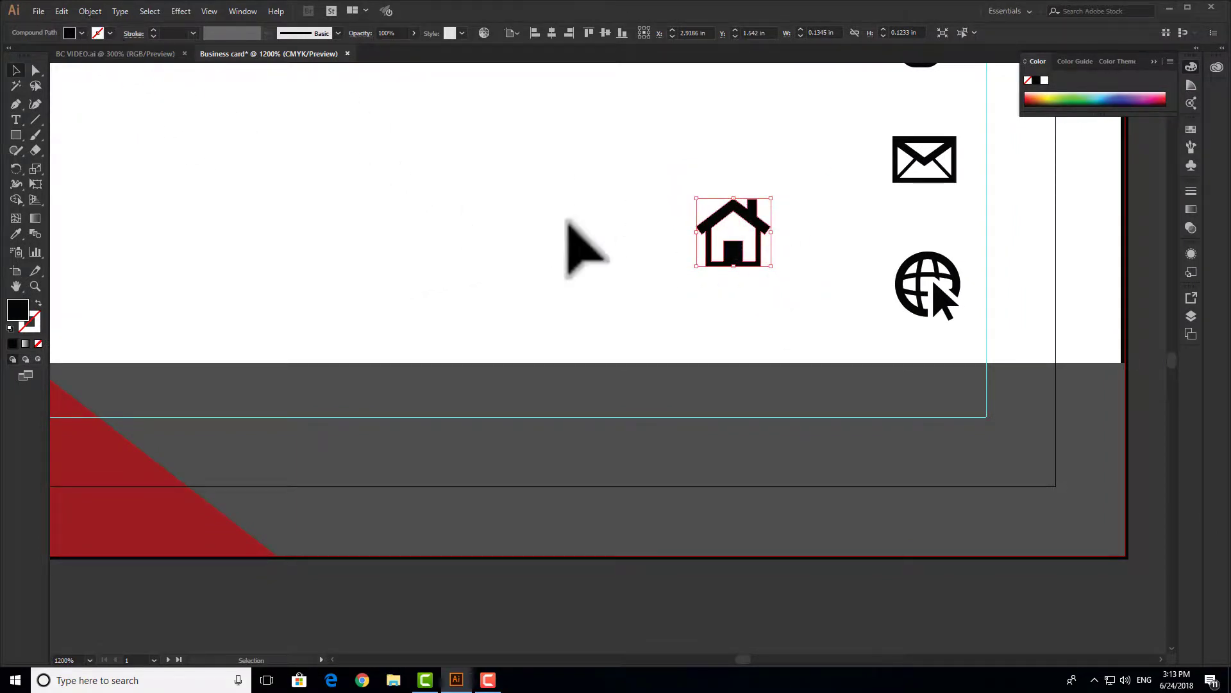
double_click(17, 310)
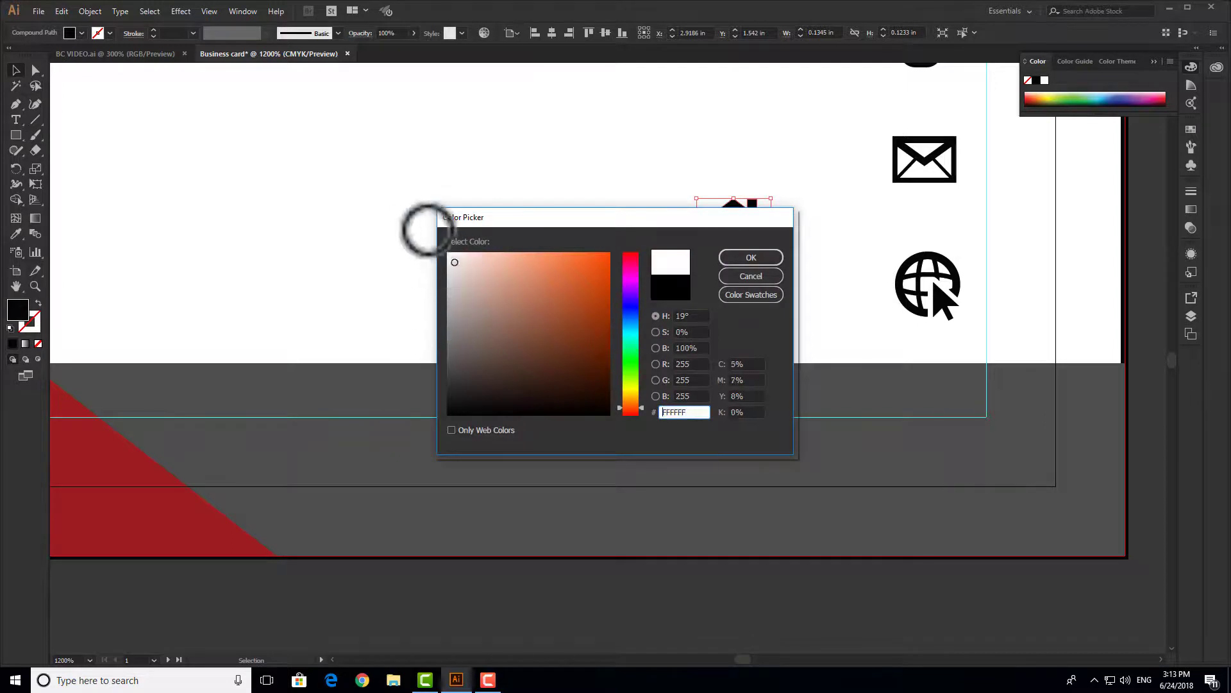
left_click(744, 257)
left_click_drag(762, 223, 966, 385)
- Nudge the phone, envelope and globe icons up two arrow-key steps
scroll(863, 371, "down", 2)
left_click_drag(757, 447, 787, 589)
left_click_drag(791, 306, 825, 372)
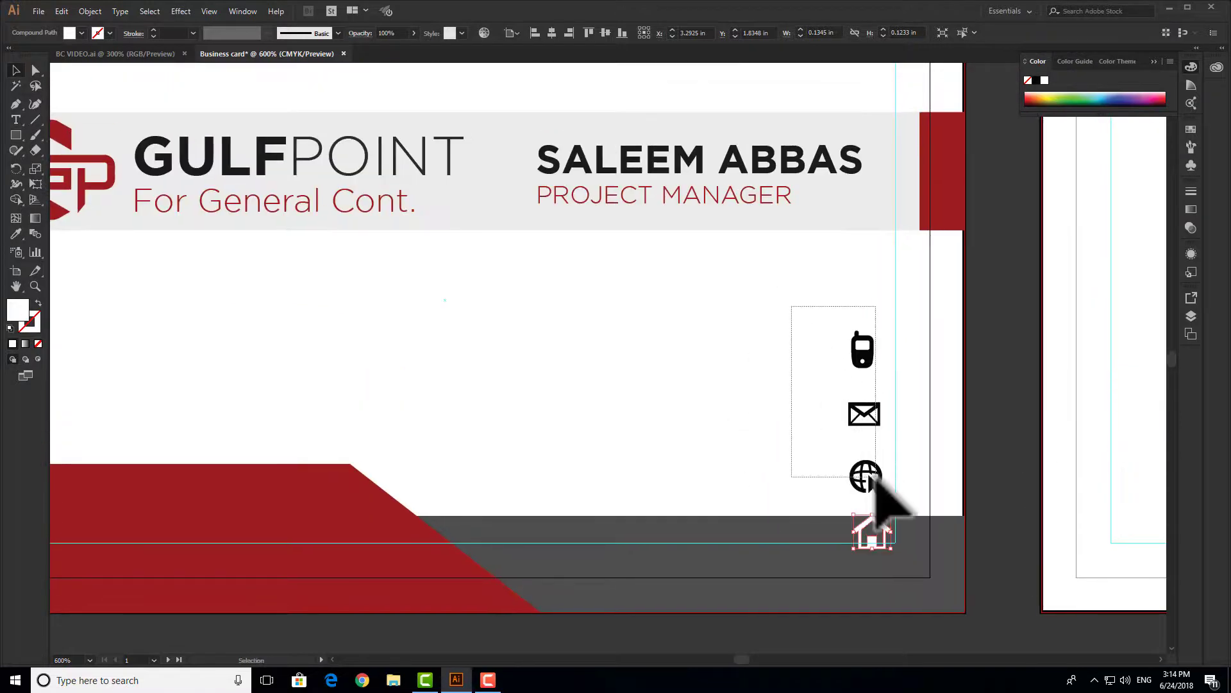
left_click_drag(876, 477, 876, 479)
key("Up")
key("Up")
key("Up")
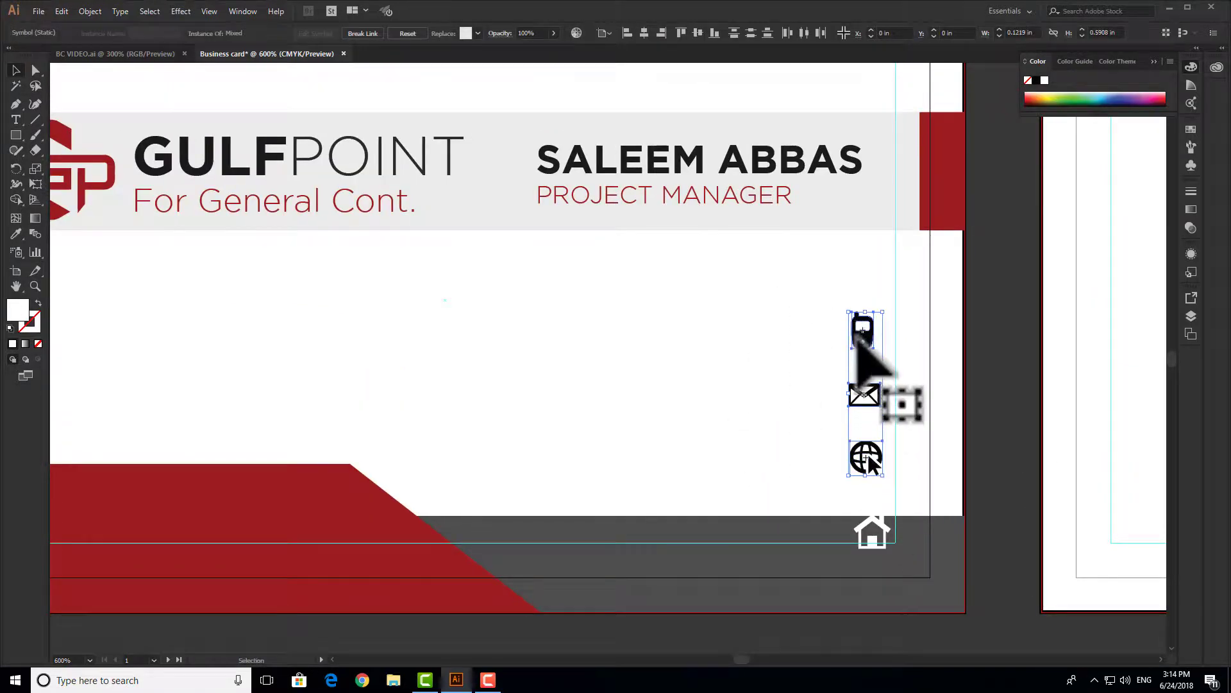
key("Up")
key("Up")
key("Up")
key("Up")
left_click(795, 365)
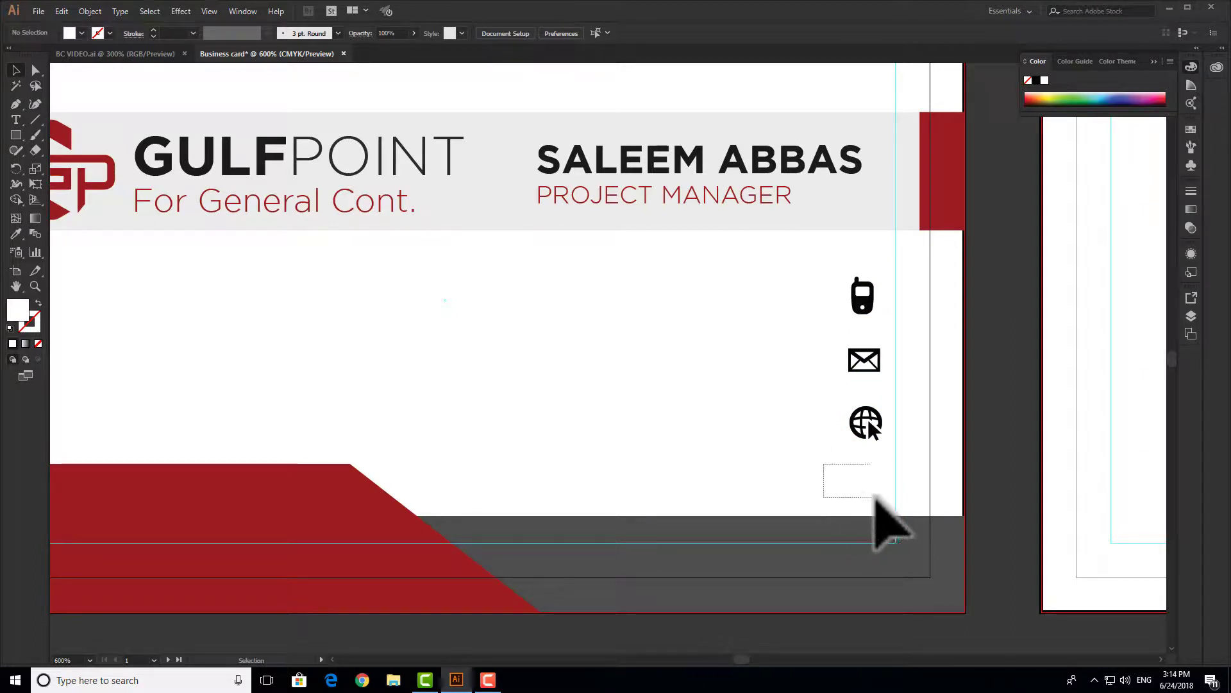
- Fill the house icon black (000000) and move it under the globe
left_click_drag(895, 503, 896, 504)
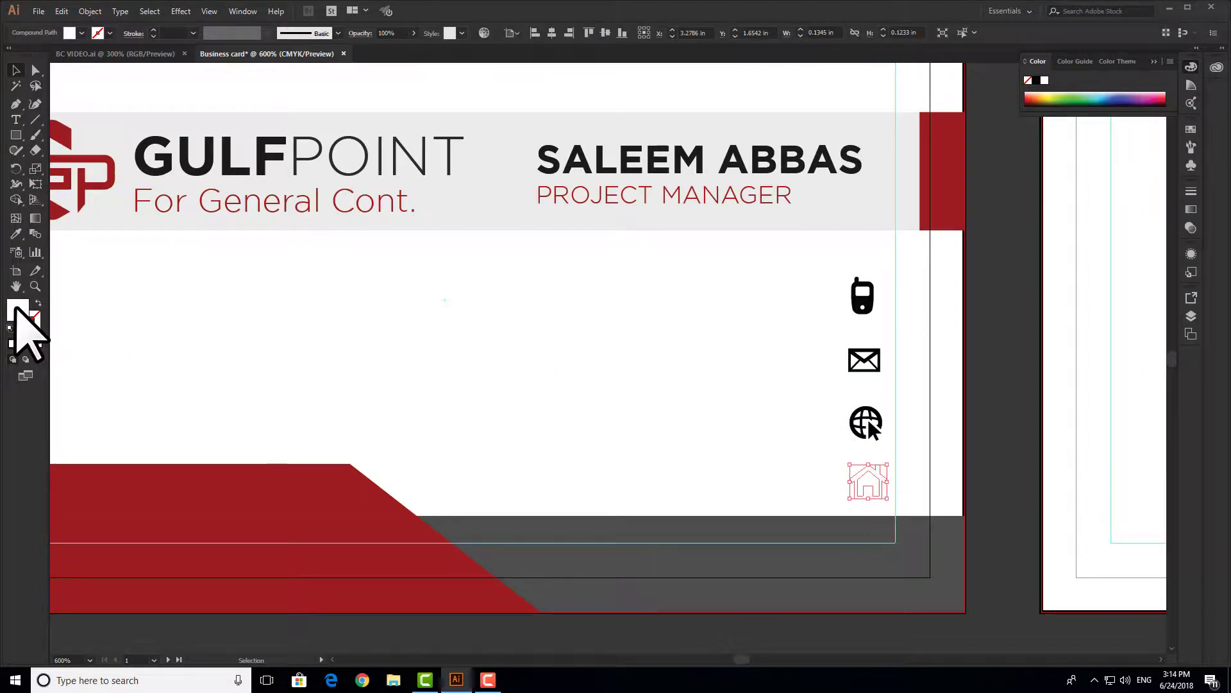
double_click(16, 309)
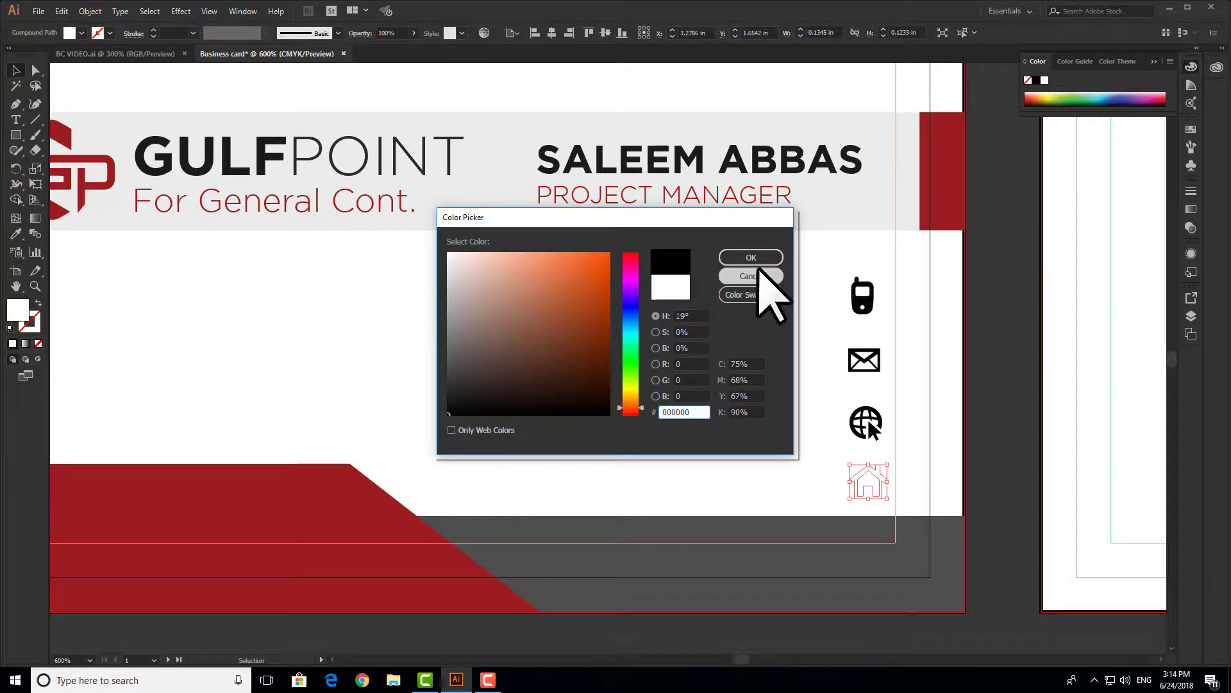
left_click(751, 257)
scroll(907, 495, "up", 3)
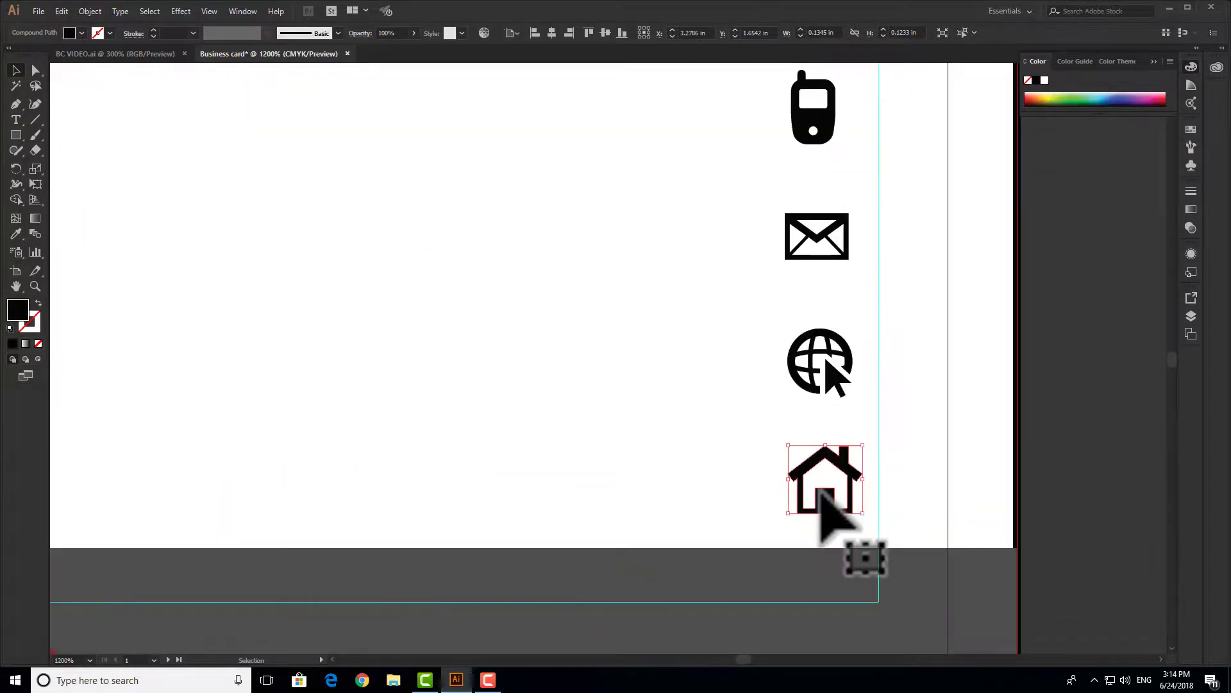
left_click_drag(825, 507, 816, 507)
left_click(712, 475)
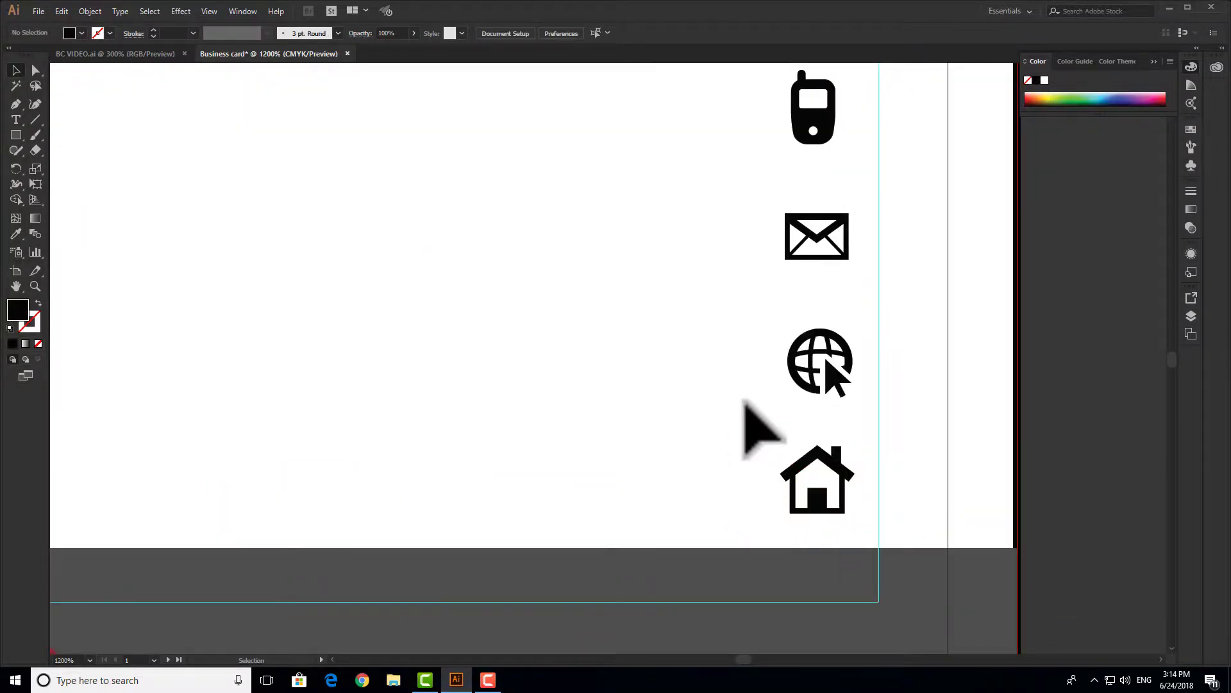
scroll(744, 403, "up", 2)
left_click_drag(870, 579, 867, 486)
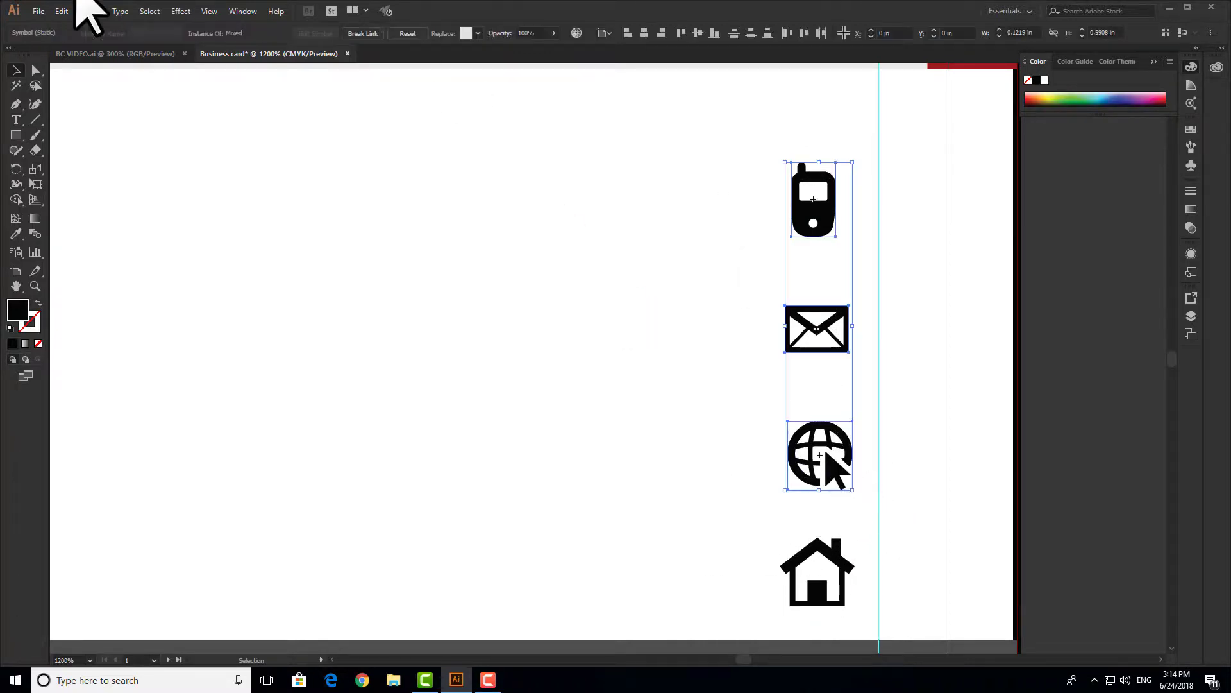
- Expand the icon symbols into editable paths
left_click(90, 11)
left_click(137, 147)
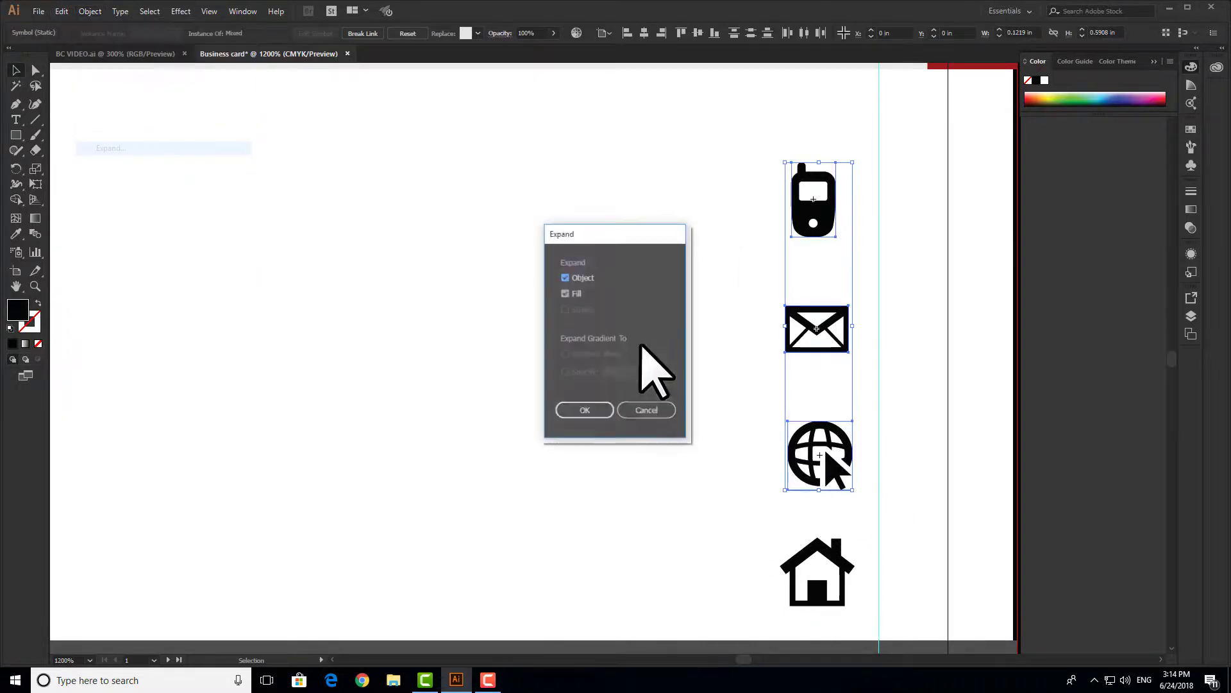
left_click(583, 412)
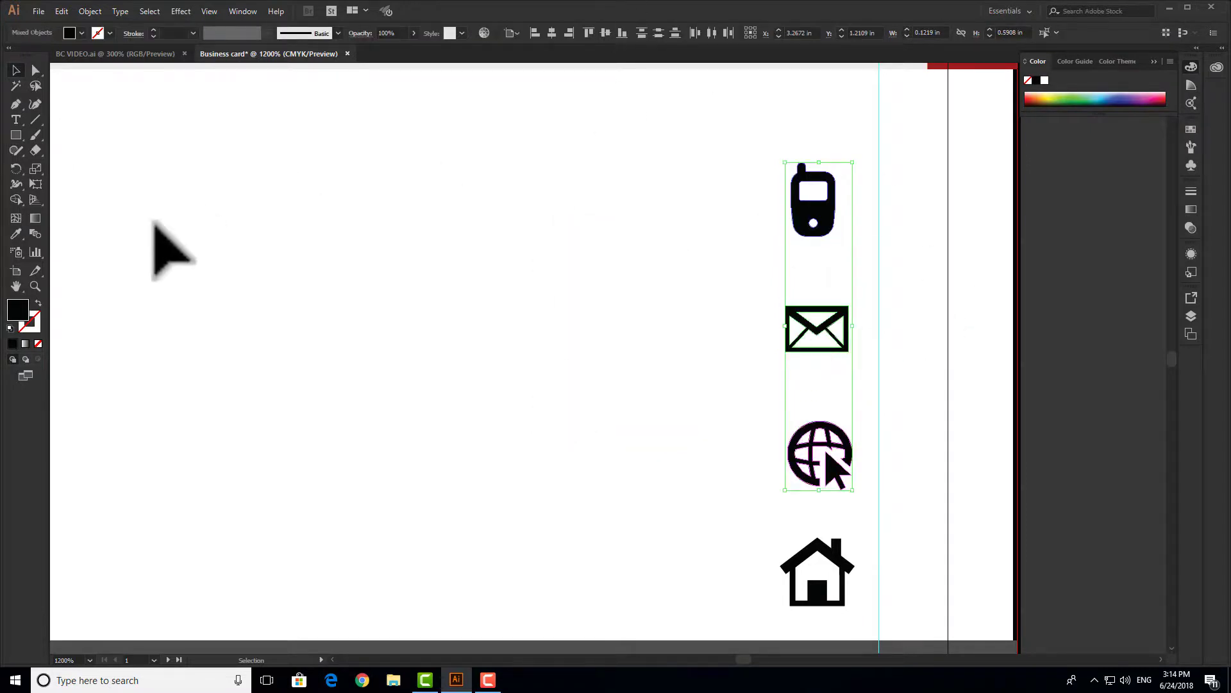
- Give all four contact icons the red shape's dark red fill using the Eyedropper
scroll(385, 314, "down", 1)
left_click_drag(449, 329, 629, 170)
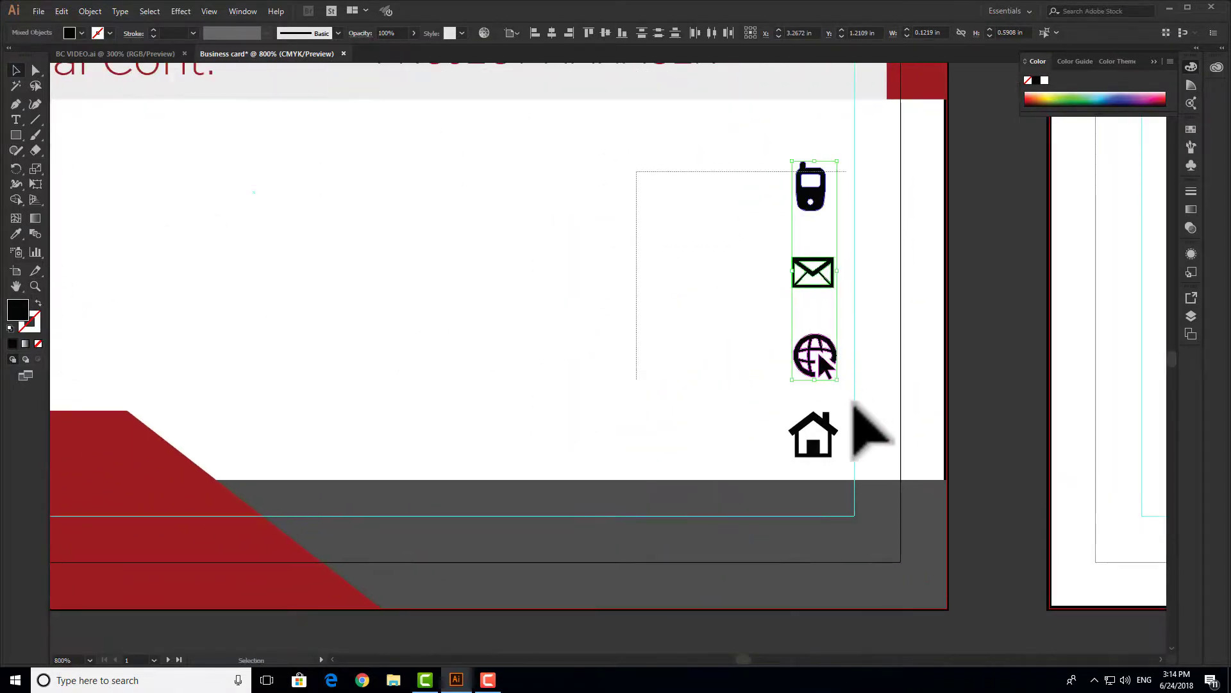
left_click_drag(842, 449, 843, 448)
left_click_drag(770, 445, 1012, 413)
key("i")
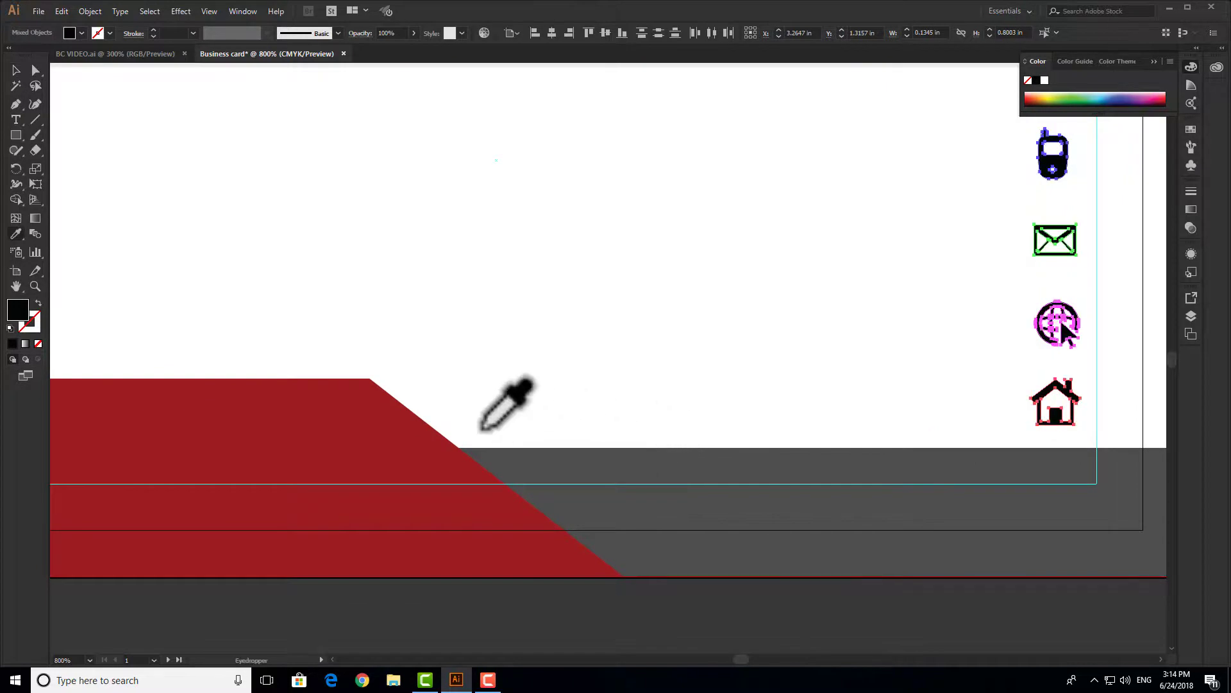
left_click(371, 432)
- Line up the globe, envelope, phone and house icons in one vertical column
left_click(15, 71)
left_click(820, 318)
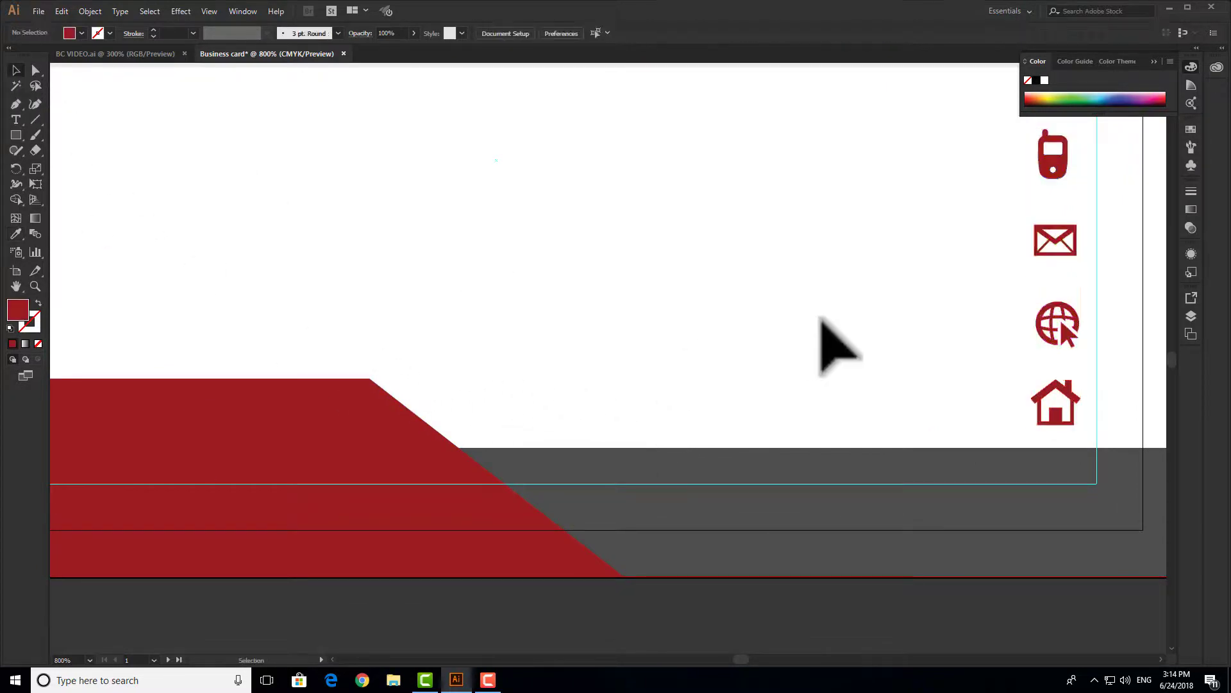
left_click_drag(824, 326, 589, 429)
left_click(831, 431)
left_click_drag(827, 428, 824, 434)
left_click(746, 333)
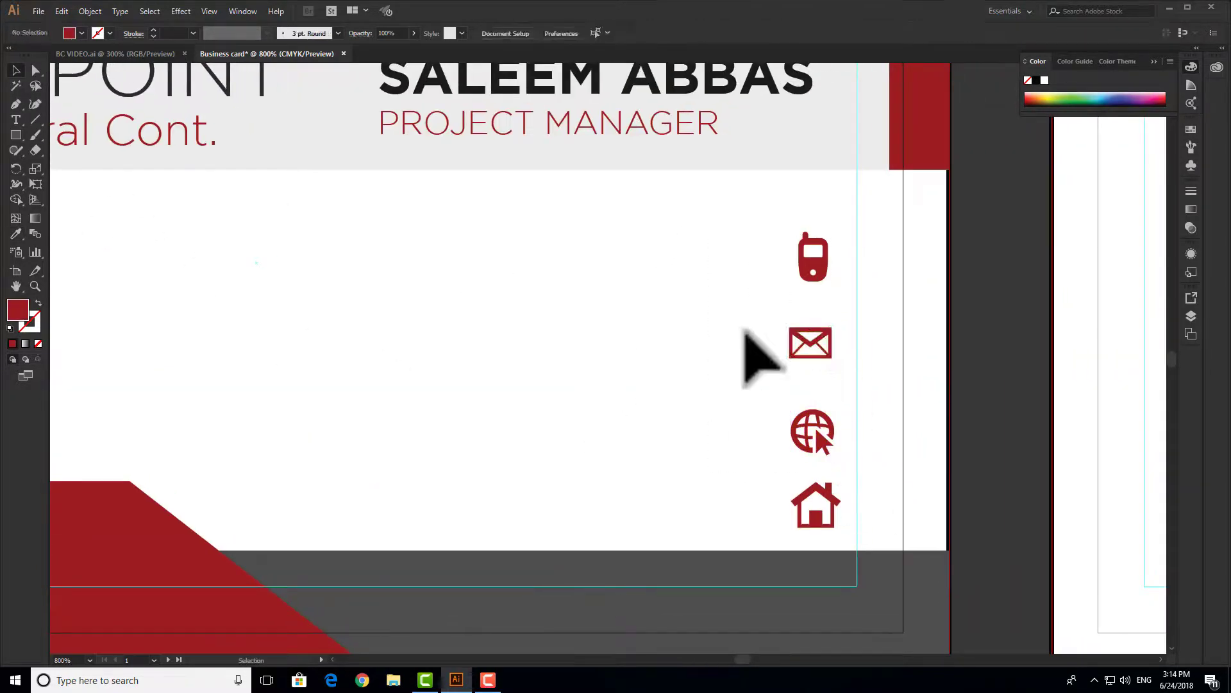
left_click_drag(798, 345, 798, 353)
left_click_drag(811, 264, 703, 398)
left_click(775, 558)
scroll(775, 558, "up", 4)
left_click_drag(900, 432, 887, 433)
- Select the four icons, undo the distribution, and reframe the card's contact area
left_click(648, 407)
scroll(879, 558, "down", 3)
left_click_drag(918, 564, 715, 103)
left_click(242, 12)
key("ctrl+z")
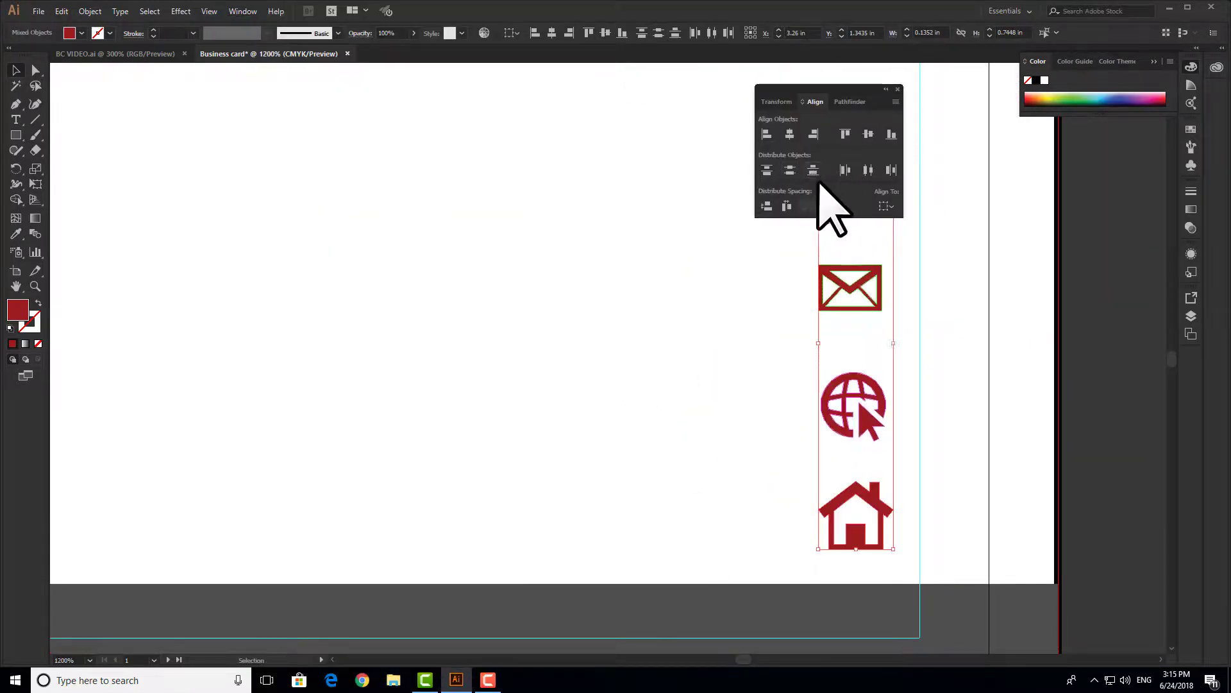
left_click(898, 89)
left_click(898, 250)
left_click_drag(899, 261, 956, 229)
scroll(954, 228, "down", 1)
left_click_drag(826, 249, 846, 319)
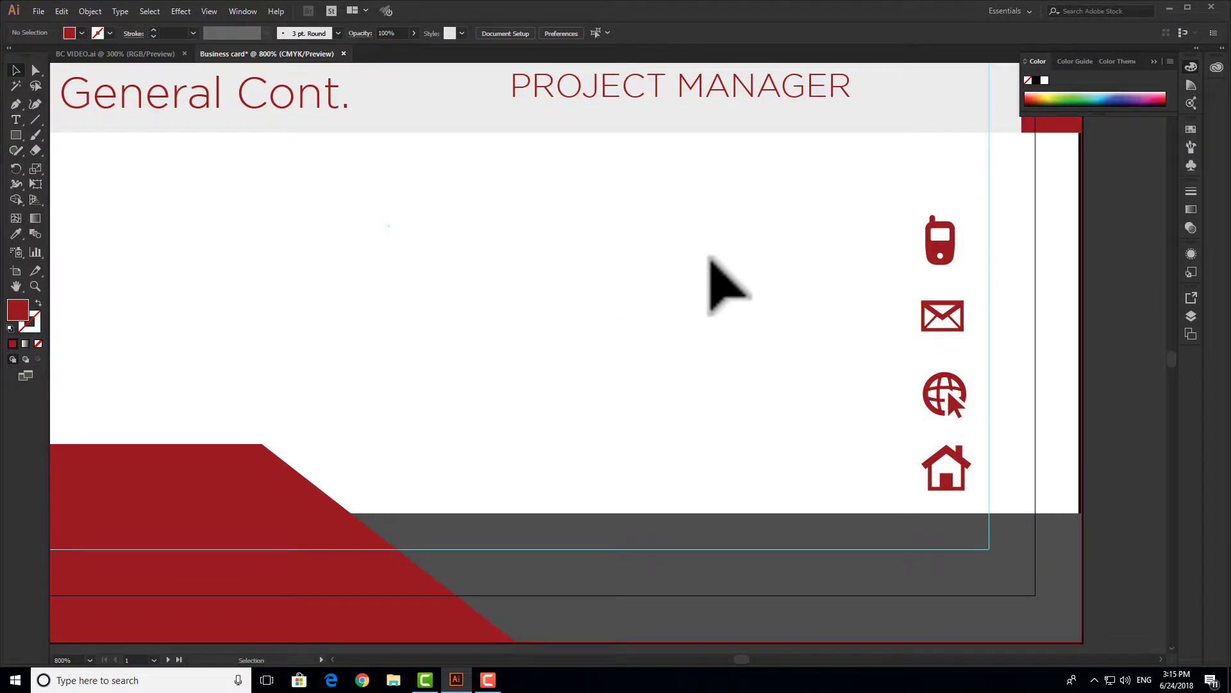
key("t")
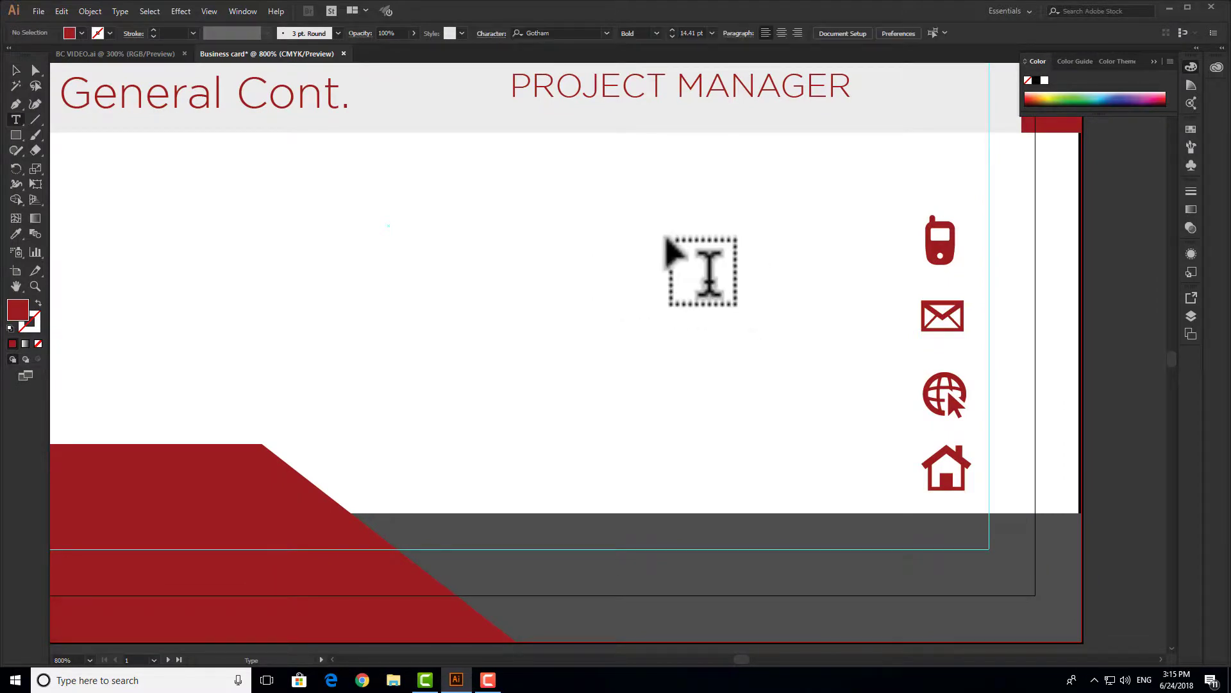
left_click(661, 232)
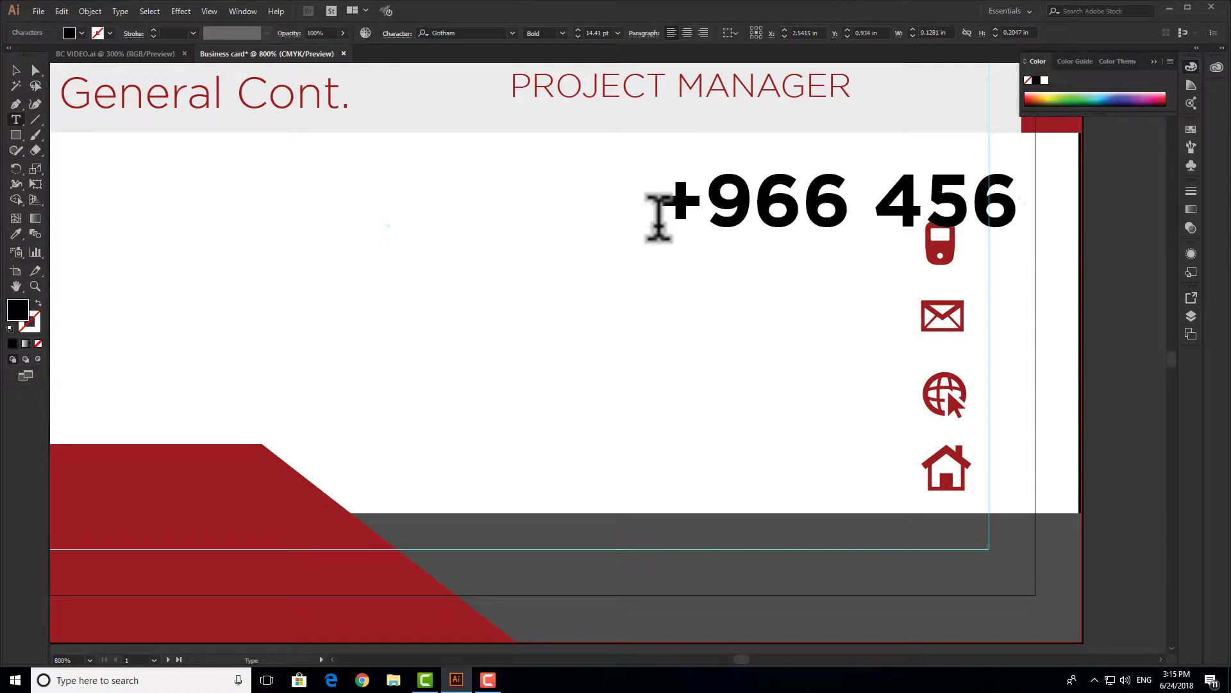
key("Escape")
left_click(617, 32)
left_click(635, 92)
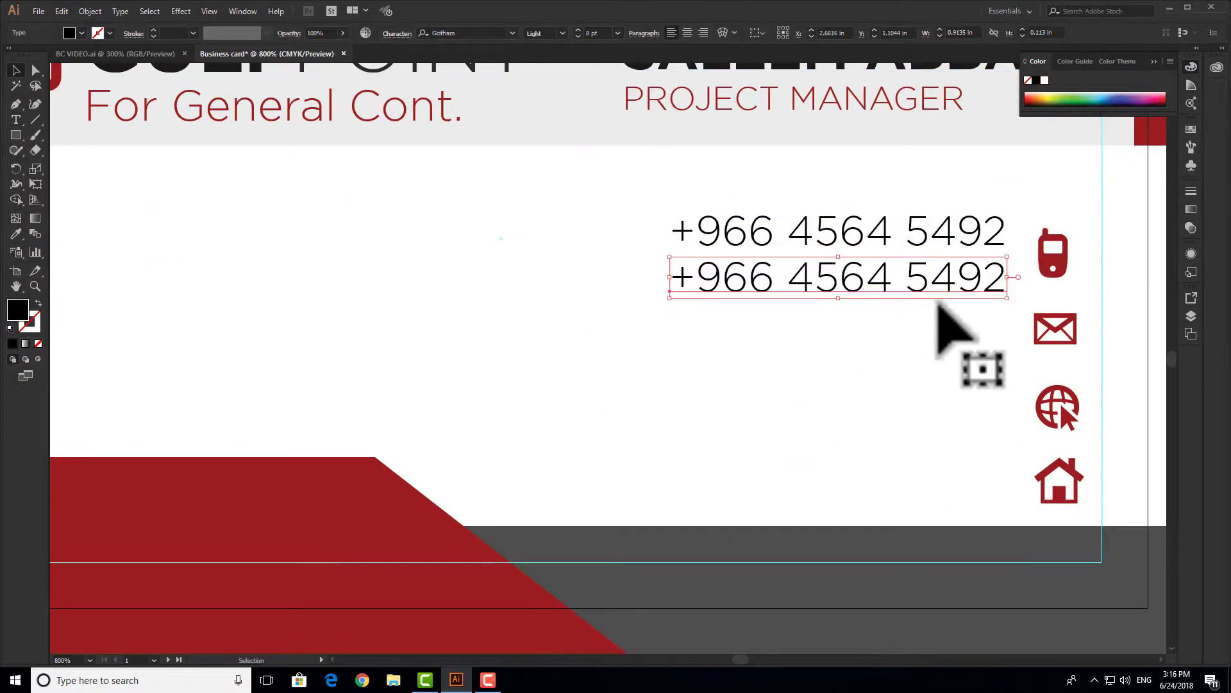
left_click_drag(872, 269, 965, 268)
- Duplicate the phone text and trim it to a single line beside the e-mail icon
left_click_drag(870, 244, 869, 319)
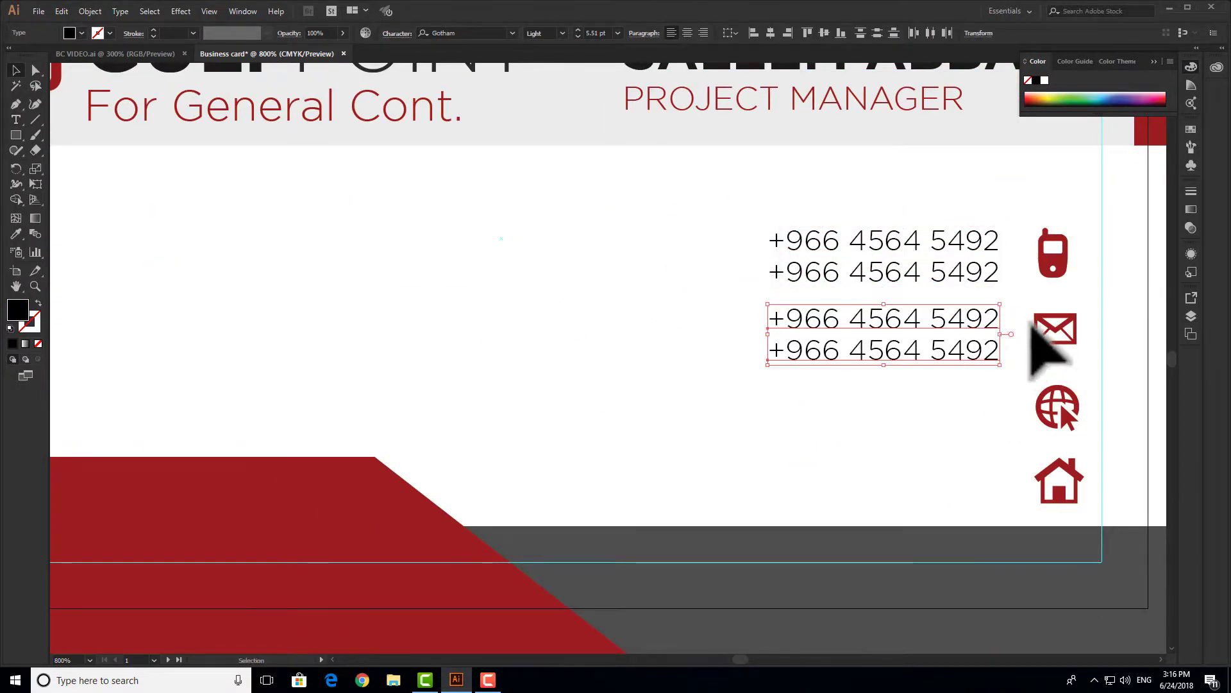
scroll(988, 346, "up", 3)
key("t")
triple_click(880, 312)
key("BackSpace")
key("Escape")
left_click_drag(885, 367, 885, 333)
- Edit the copied line into the e-mail address and align it with the column
key("t")
triple_click(795, 346)
type("hello@email.com")
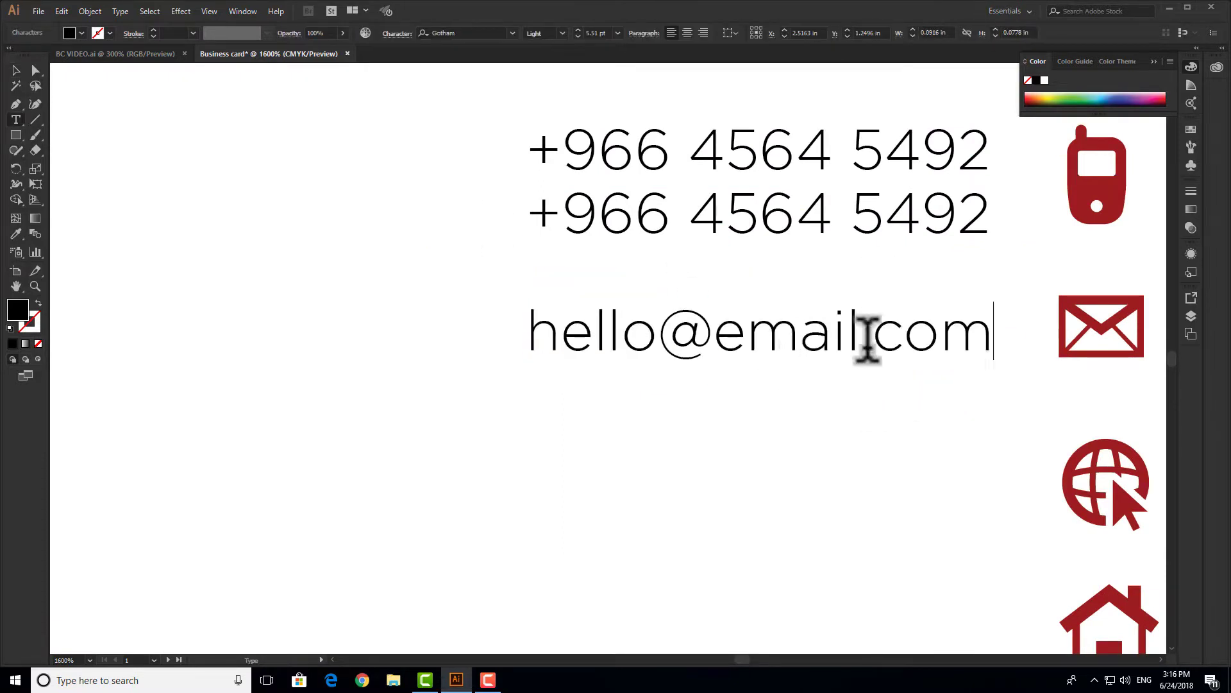
left_click(868, 340)
type("897.com")
left_click(16, 70)
left_click_drag(946, 360, 841, 360)
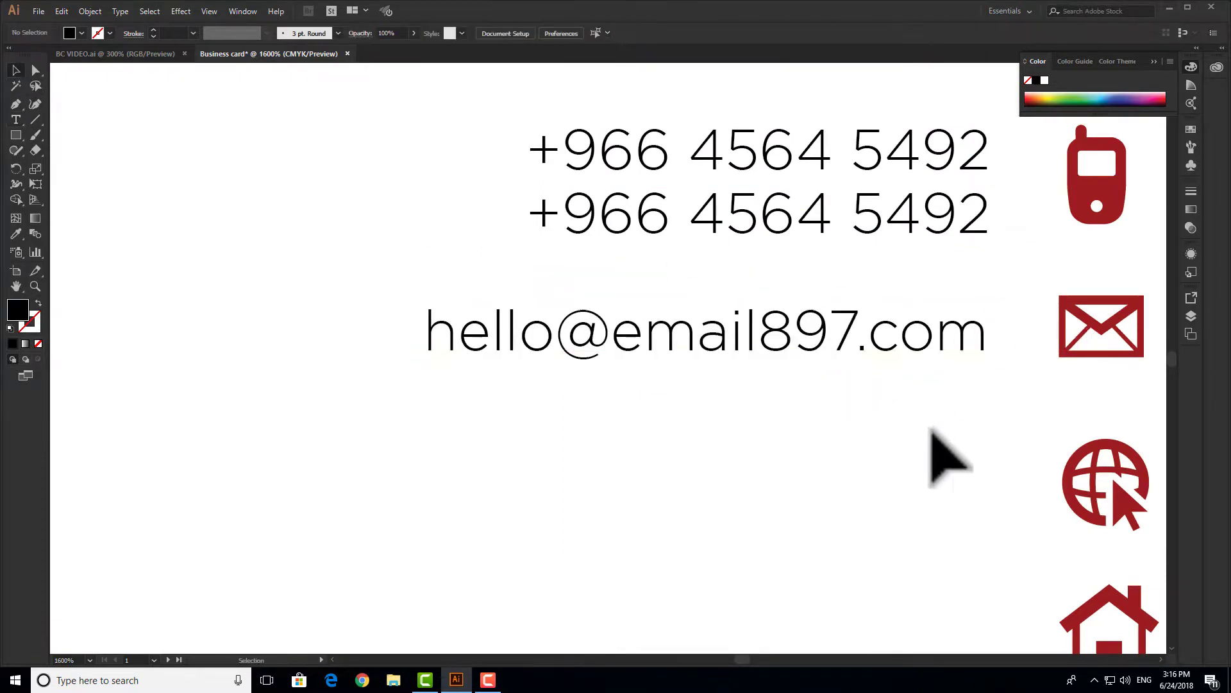
left_click_drag(929, 426, 902, 256)
left_click_drag(912, 175, 913, 358)
triple_click(858, 270)
type("www.website.com")
triple_click(846, 314)
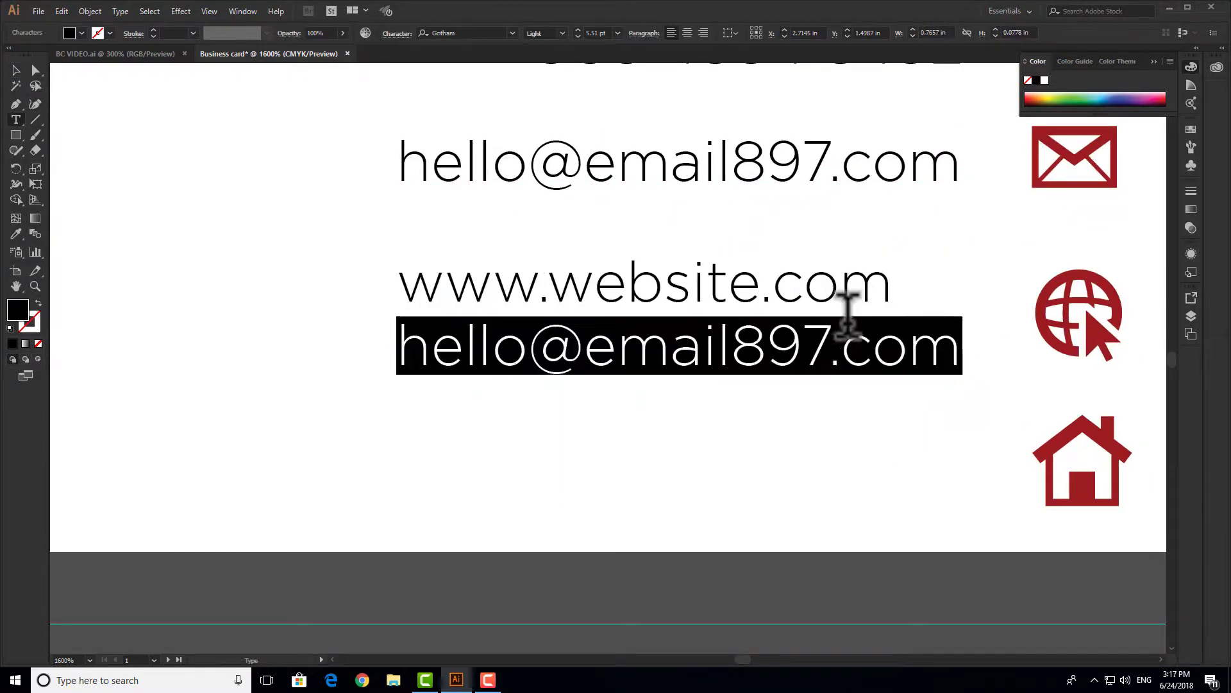
type("www.gulfpoint.com")
key("Escape")
- Add a copied line with the postal address below the websites and nudge it into line
left_click_drag(389, 358, 390, 483)
key("t")
triple_click(748, 467)
type("Here")
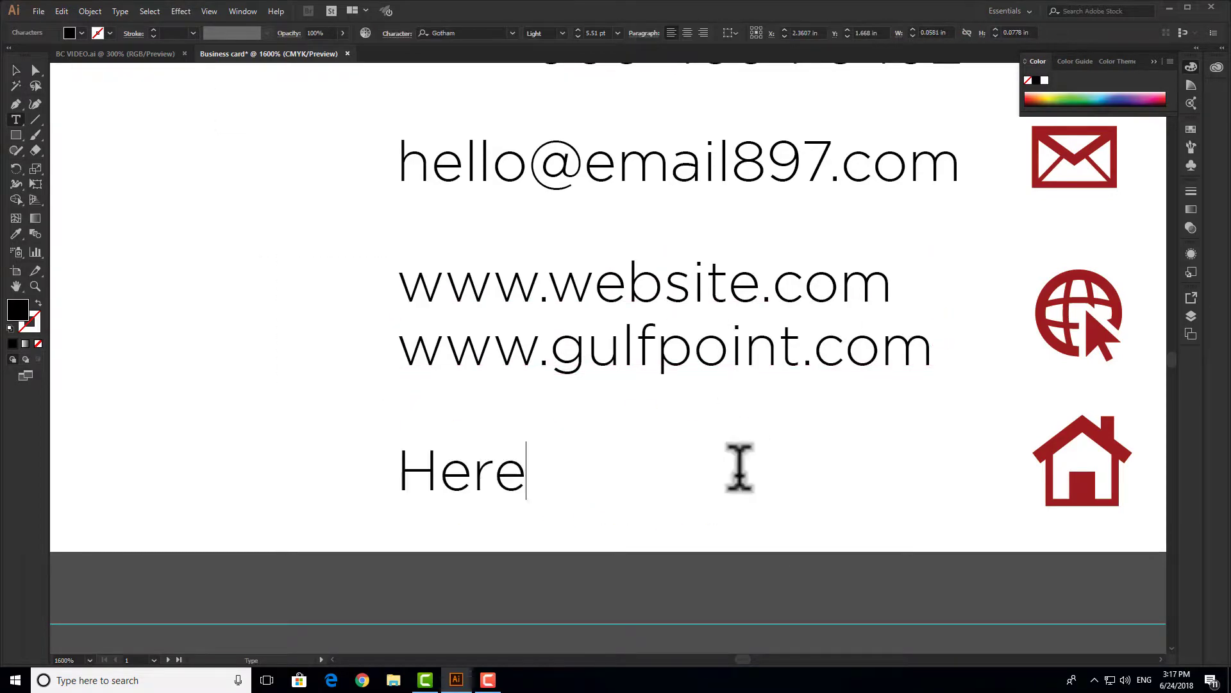
type(" Address, Lahore 444")
left_click(16, 70)
key("shift+Left")
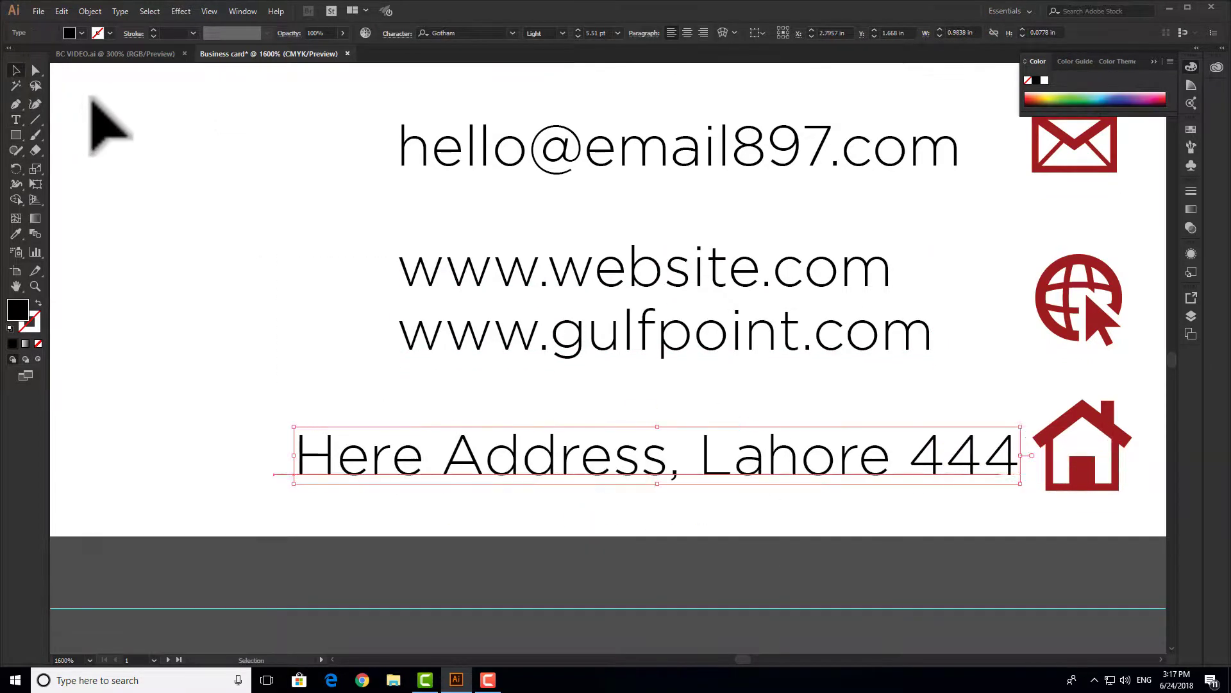
key("Left")
key("Left")
key("Left")
key("Left")
key("Left")
key("ctrl+minus")
key("ctrl+minus")
left_click_drag(597, 218, 628, 353)
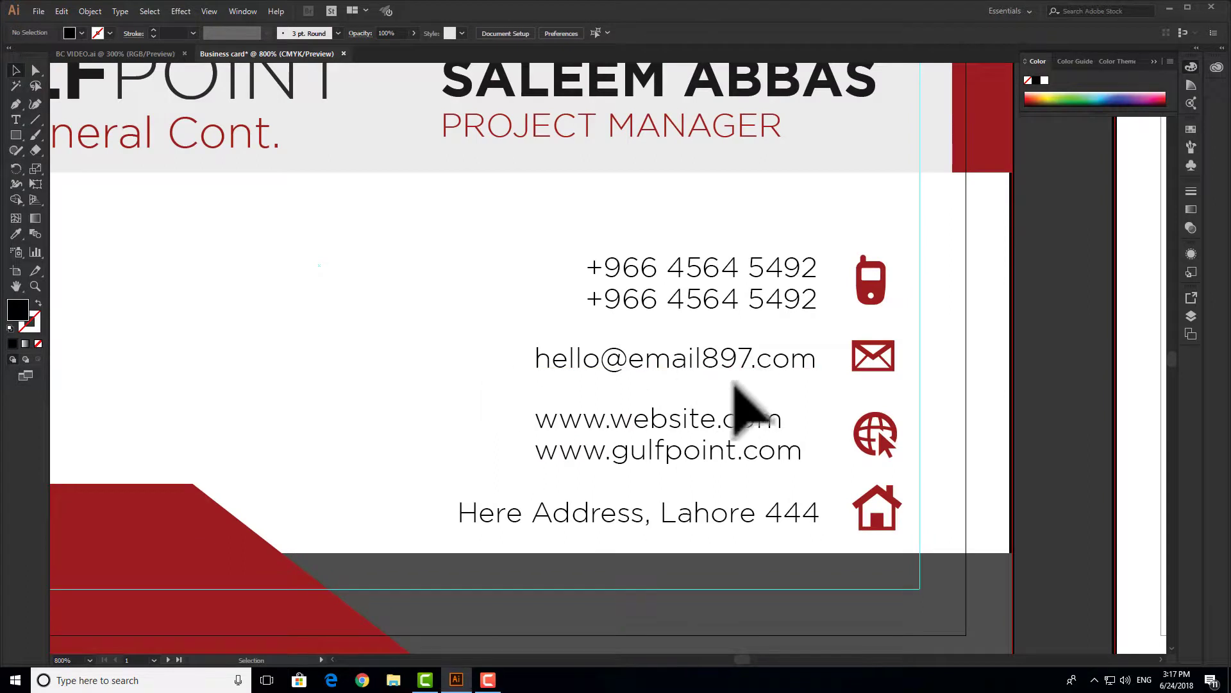
left_click(762, 422)
key("Right")
key("Right")
key("Right")
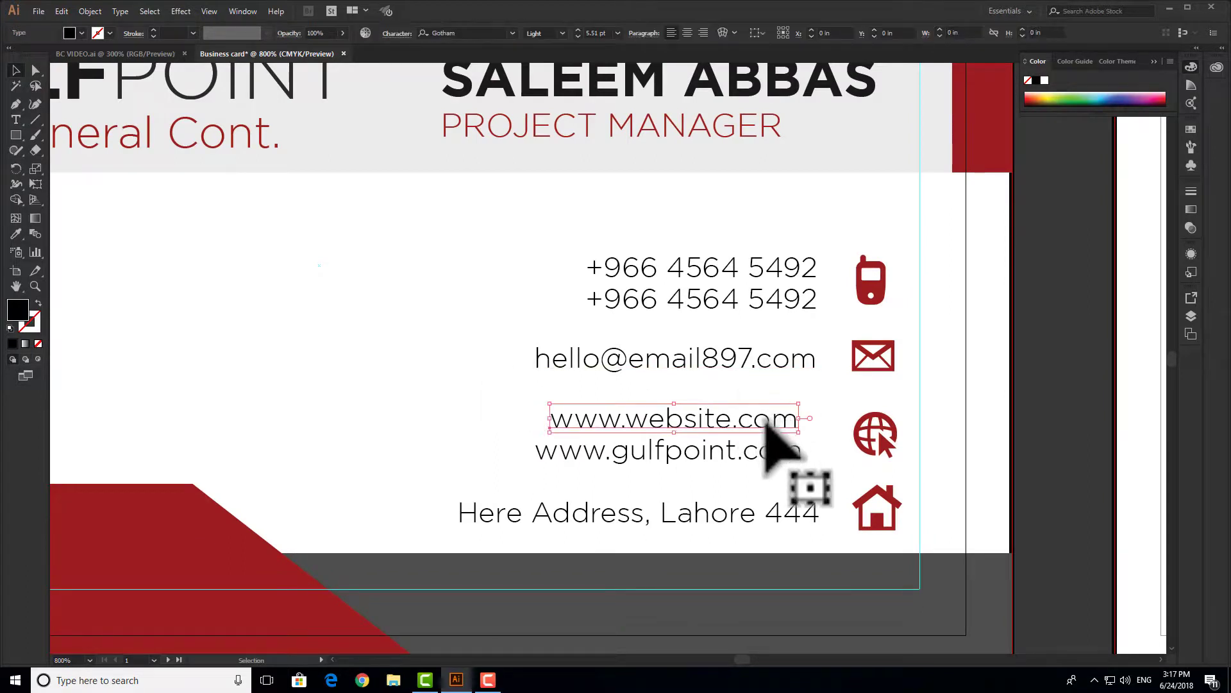
key("Right")
key("Right")
key("Right")
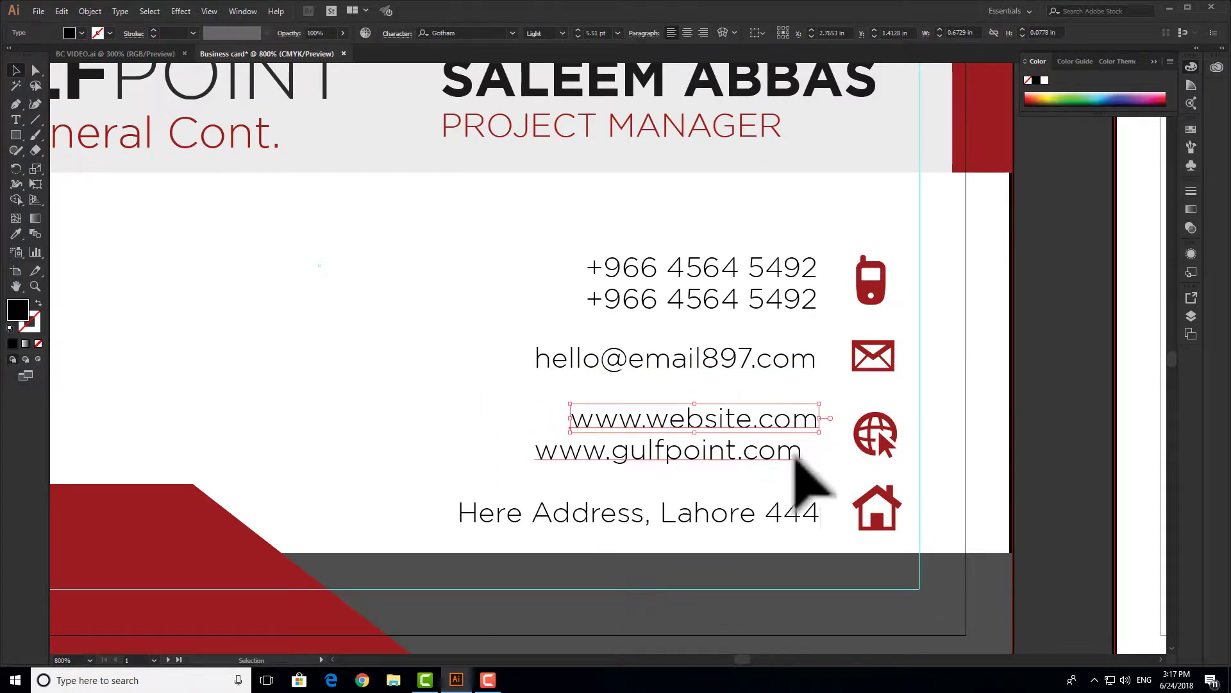
left_click(799, 457)
key("Right")
key("Right")
key("Right")
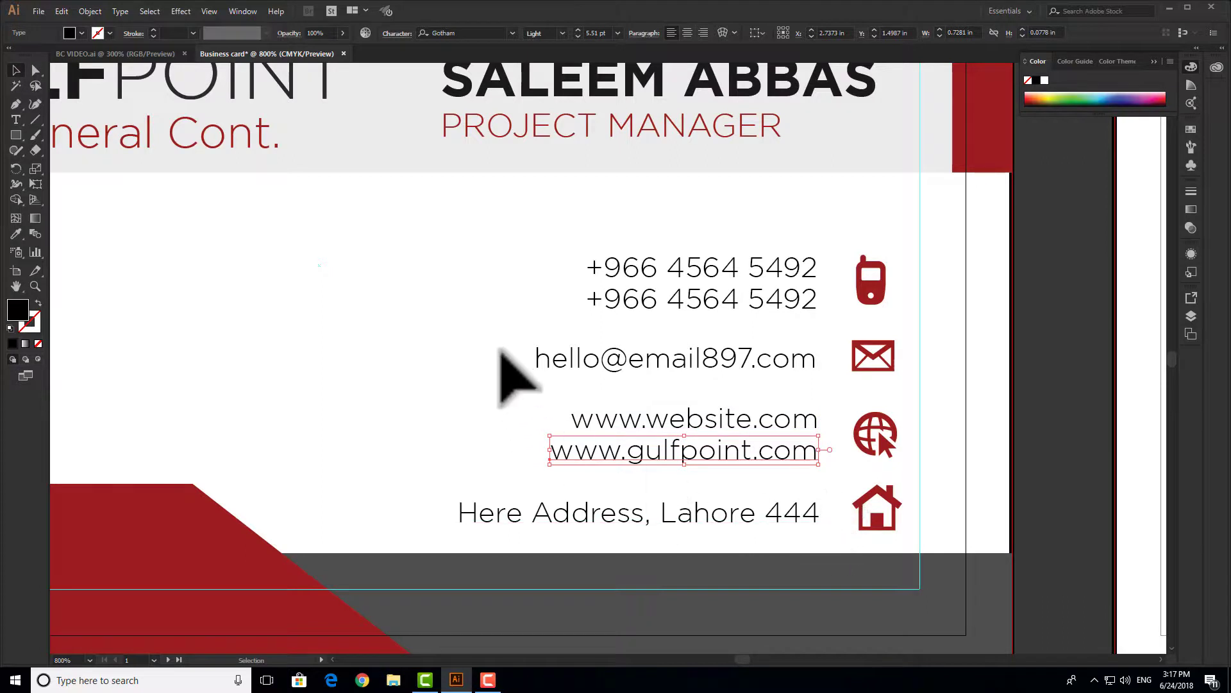
- Raise the whole contact block of text and icons slightly on the card
left_click(448, 236)
left_click_drag(443, 236, 902, 522)
key("Up")
key("Up")
key("Up")
key("Up")
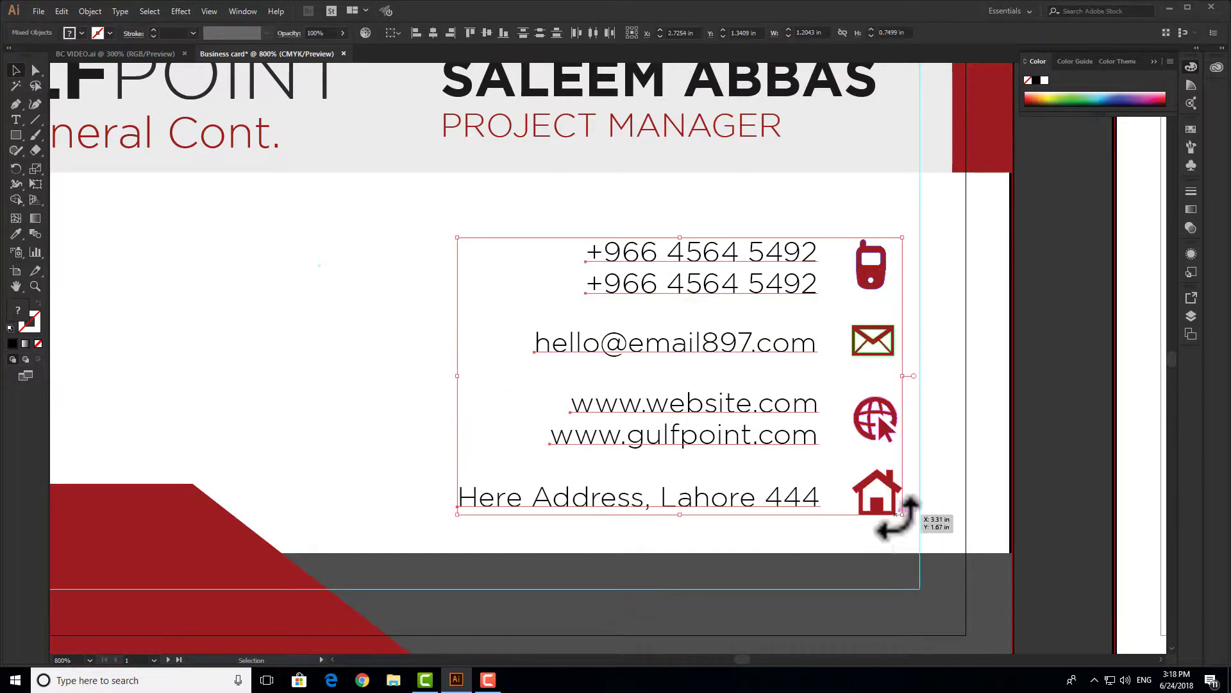
left_click(322, 345)
scroll(641, 428, "down", 2)
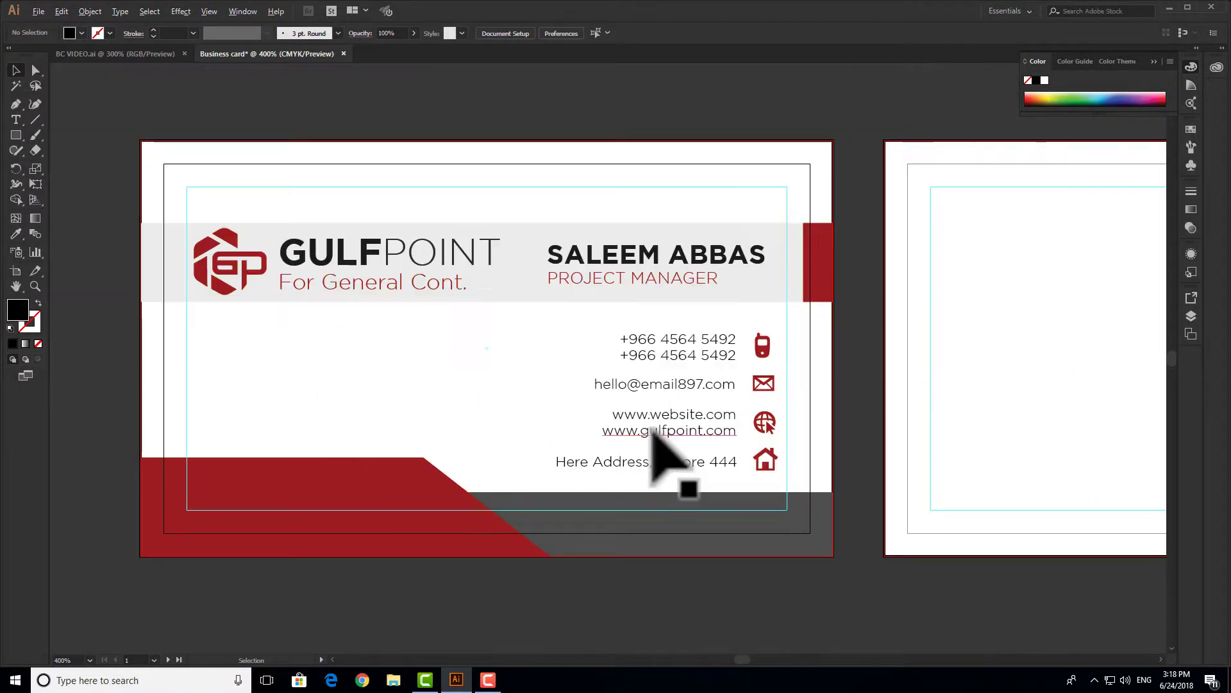
left_click_drag(709, 443, 766, 435)
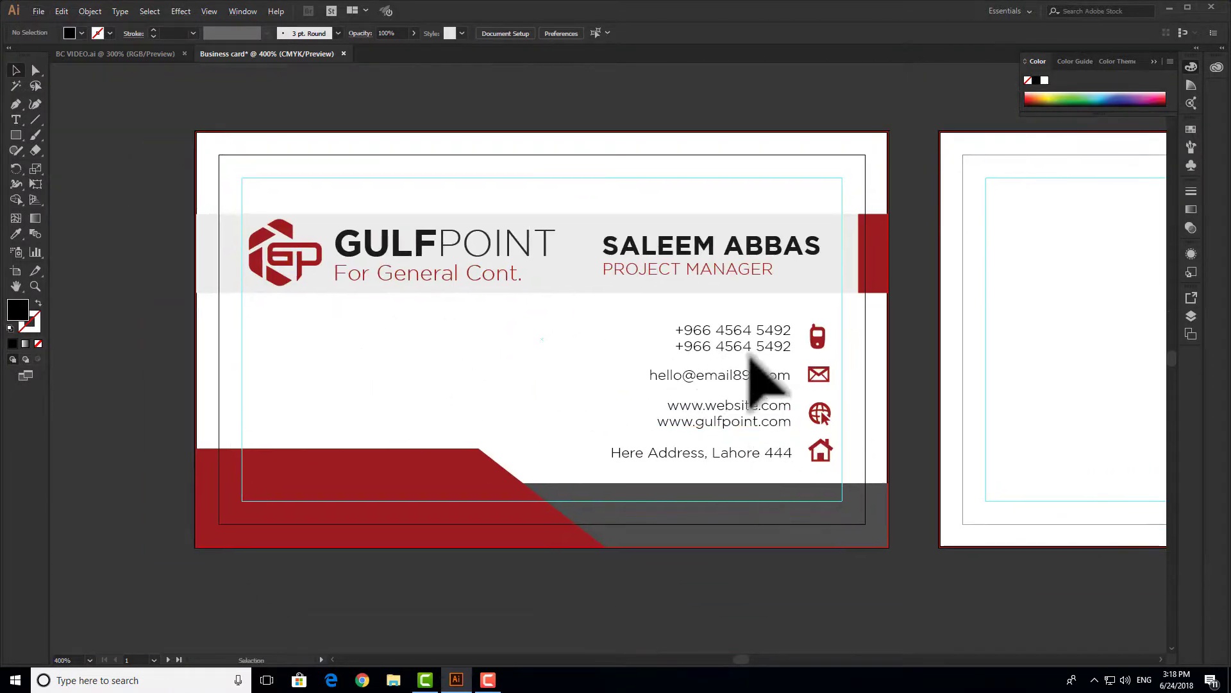
left_click_drag(915, 321, 794, 335)
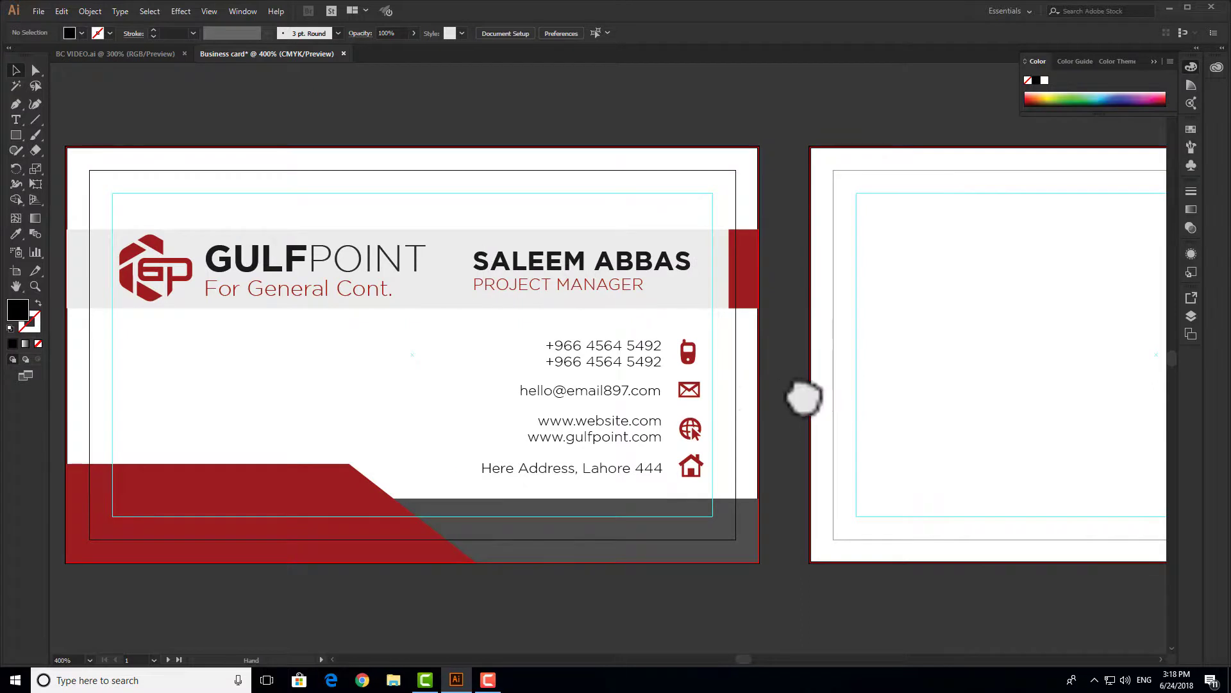
- Draw a dark grey band across the bottom of the back card
left_click_drag(805, 398, 614, 399)
left_click_drag(897, 401, 576, 398)
mouse_move(731, 406)
left_mouse_down()
mouse_move(669, 399)
mouse_move(746, 387)
left_mouse_up()
left_click(16, 134)
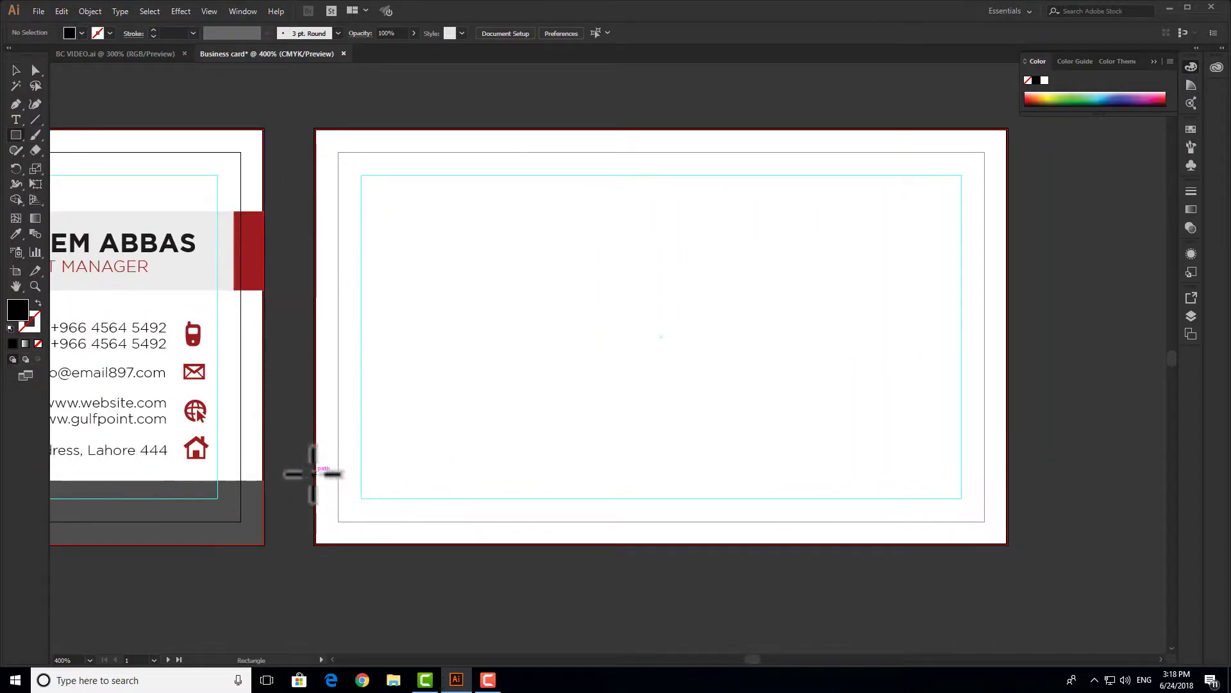
left_click_drag(315, 473, 1009, 545)
left_click(16, 70)
- Add a red rectangle centred on the grey band, reaching the card's bottom edge
left_click(16, 134)
left_click_drag(545, 459, 813, 544)
left_click(16, 70)
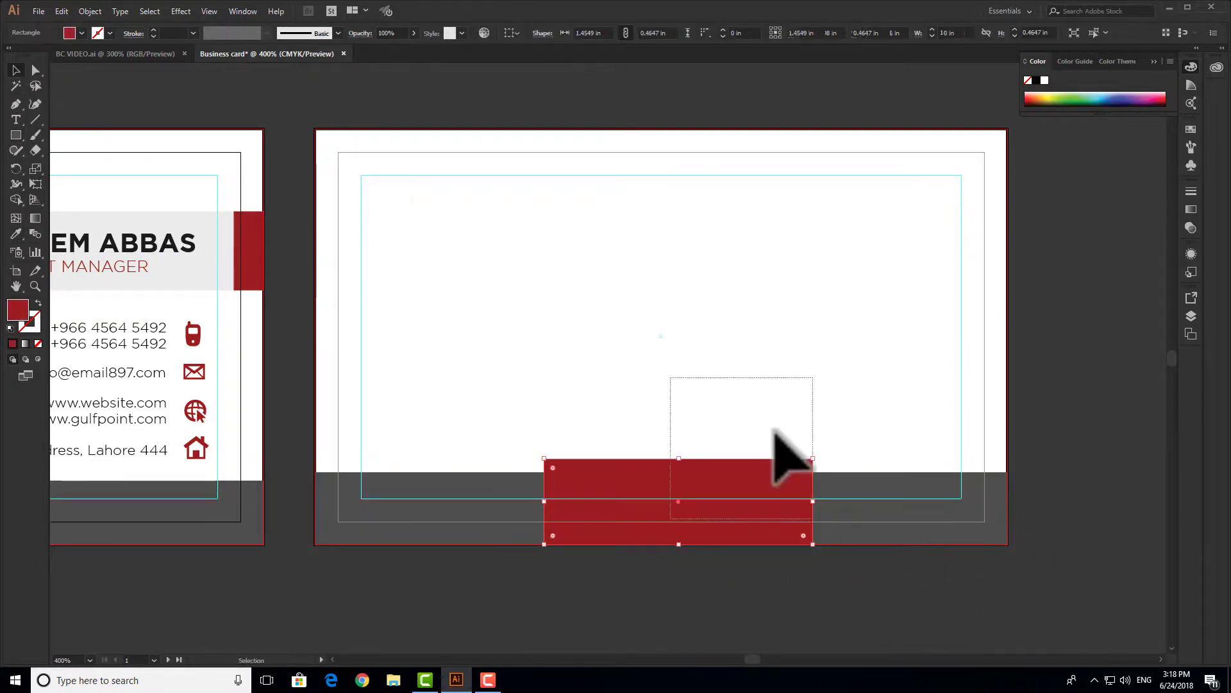
left_click_drag(670, 377, 813, 518)
left_click(957, 504)
left_click(548, 32)
left_click(813, 390)
scroll(677, 562, "up", 2)
left_click_drag(647, 539, 654, 528)
scroll(792, 440, "down", 2)
- Pull the red rectangle's bottom anchors outward to form a trapezoid
key("a")
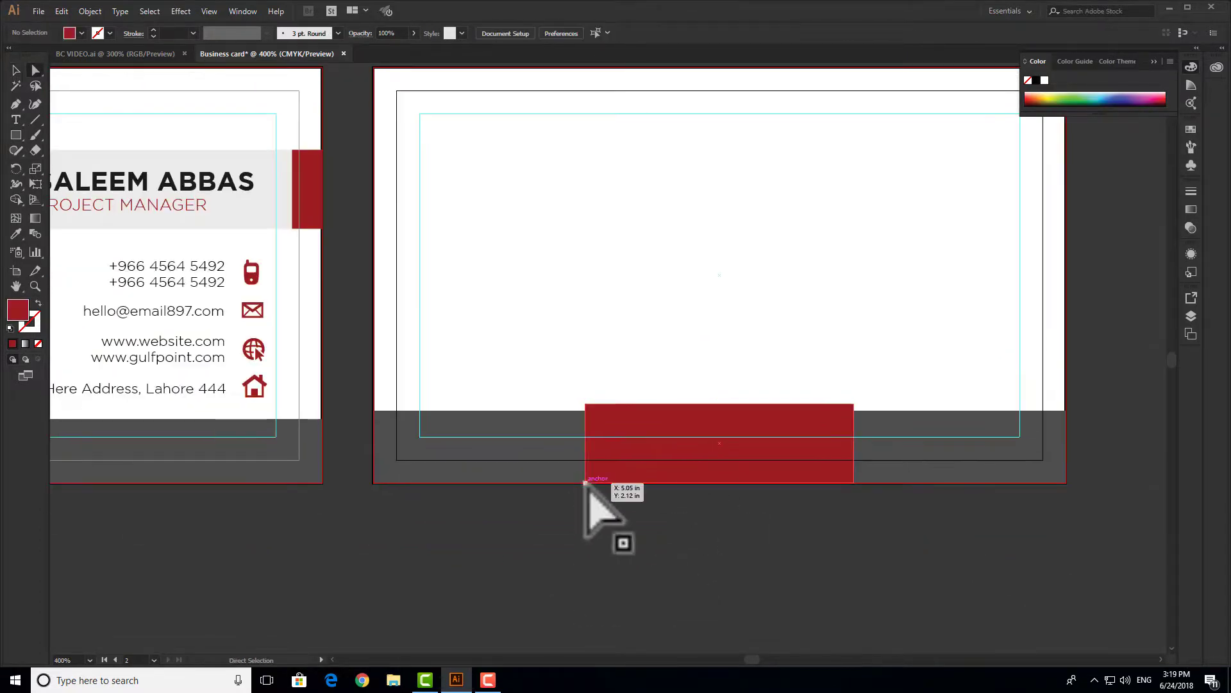
left_click_drag(585, 481, 498, 482)
left_click_drag(854, 482, 939, 482)
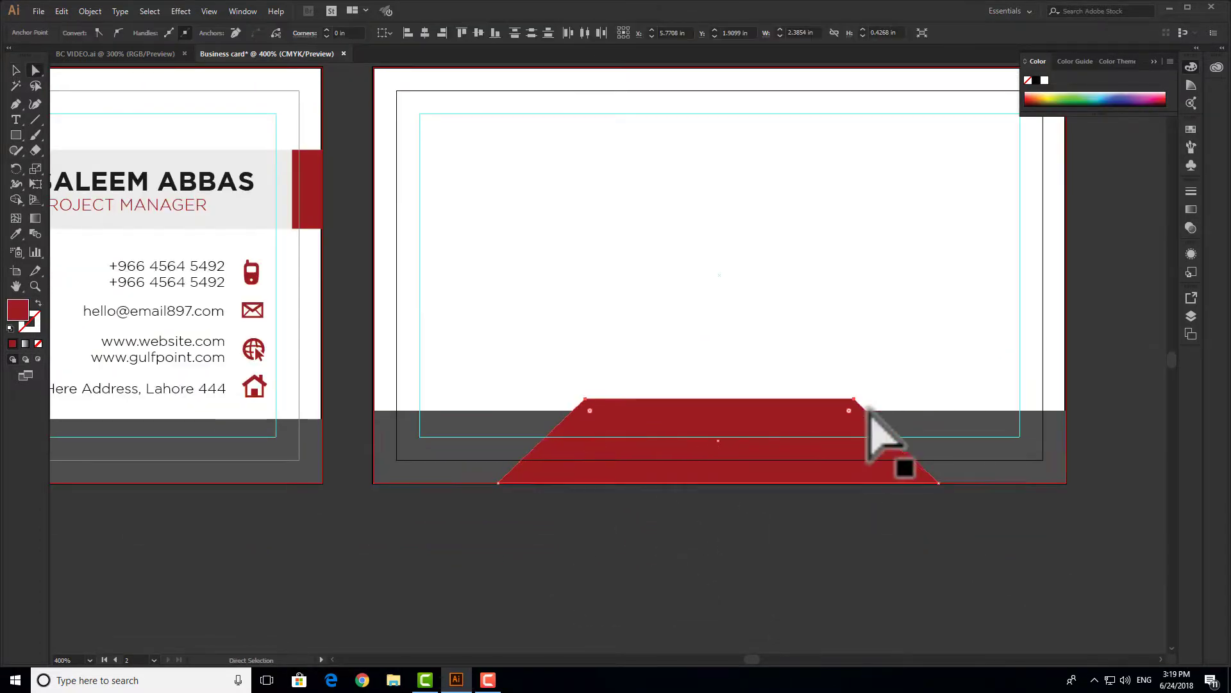
key("Up")
key("Up")
key("Up")
key("Up")
key("Up")
key("Up")
key("Up")
key("Up")
key("Up")
key("Up")
left_click(930, 513)
left_click_drag(499, 482, 491, 482)
left_click(792, 275)
key("v")
- Lower the red trapezoid's top edge slightly while viewing both cards
scroll(792, 275, "down", 1)
key("space")
left_click_drag(932, 235, 1091, 382)
left_click_drag(943, 385, 835, 353)
left_click(828, 451)
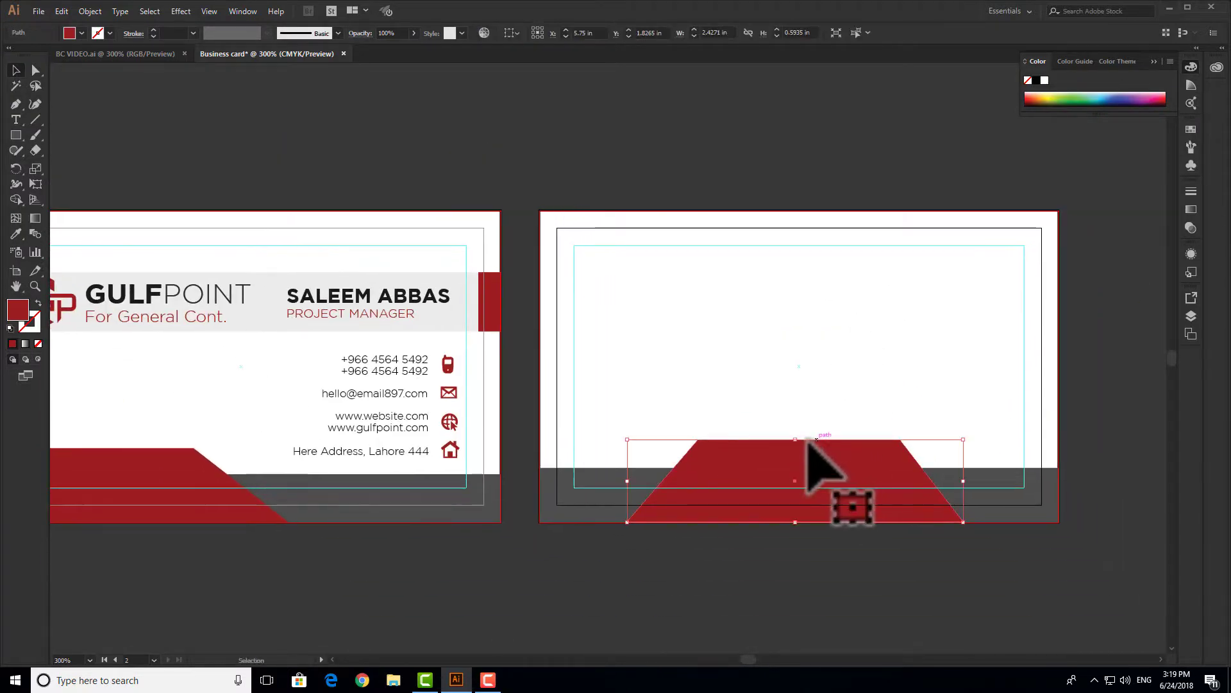
left_click_drag(796, 440, 796, 444)
left_click(831, 373)
scroll(930, 379, "down", 1)
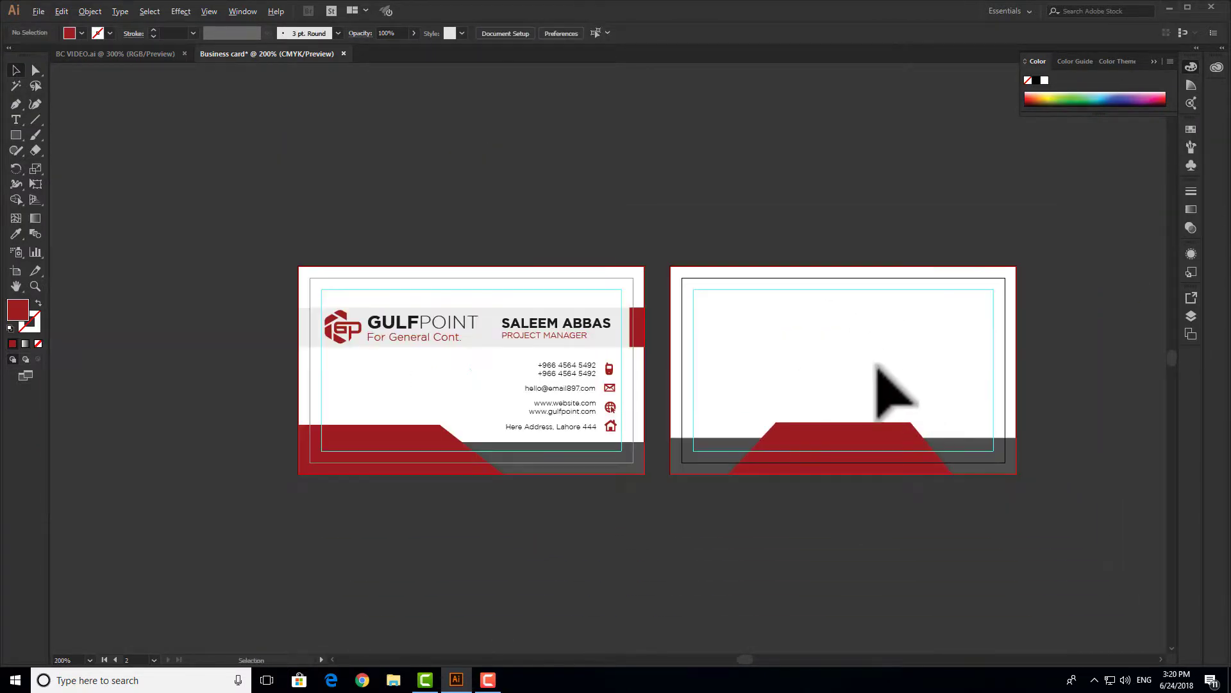
scroll(860, 385, "up", 1)
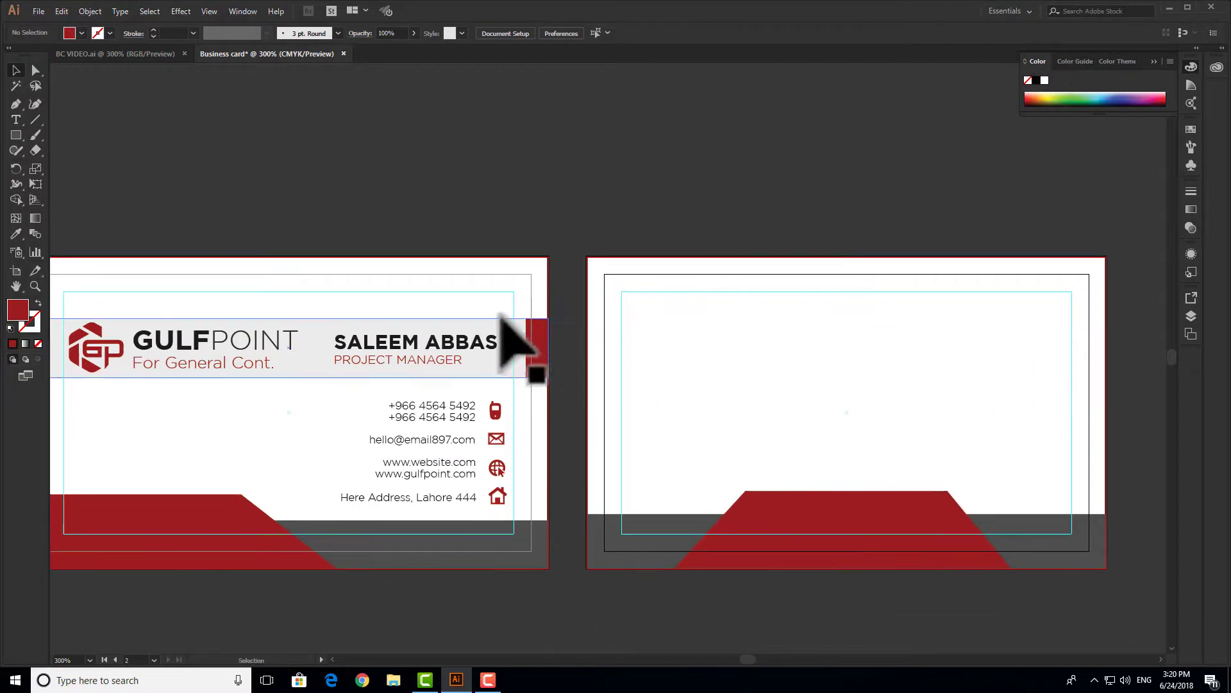
- Copy the grey header band and its red end bar onto the back card
left_click(544, 327)
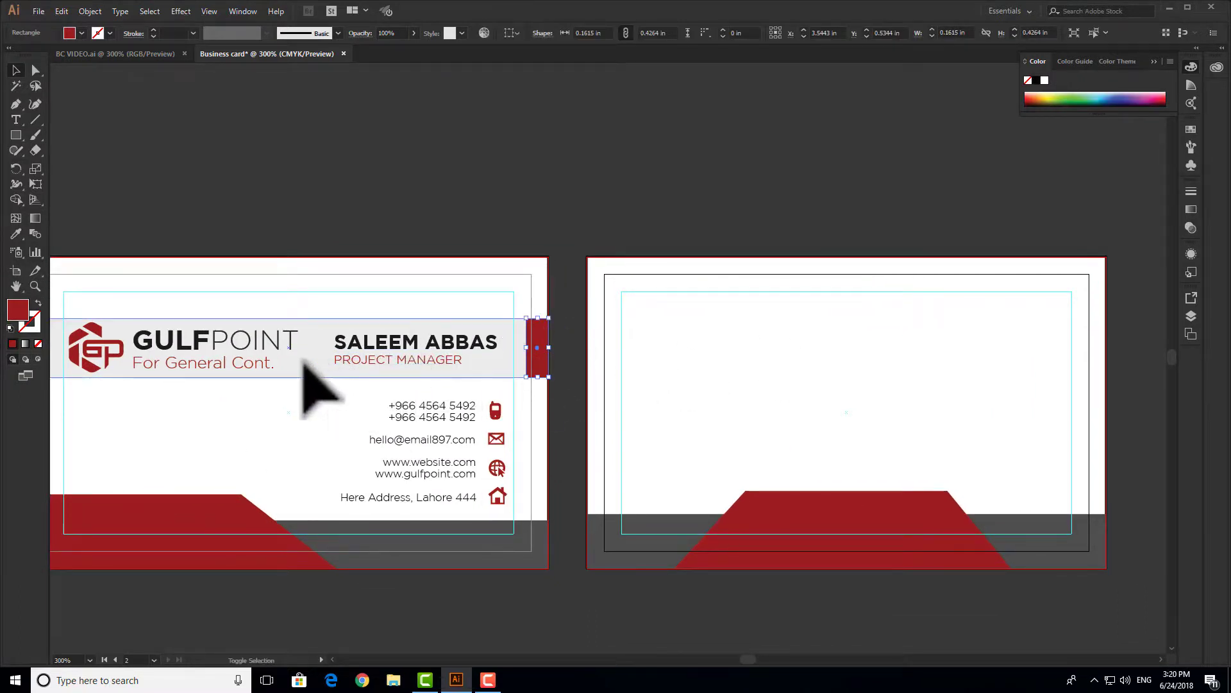
left_click(308, 368, "shift")
left_click_drag(312, 364, 867, 396)
left_click(844, 233)
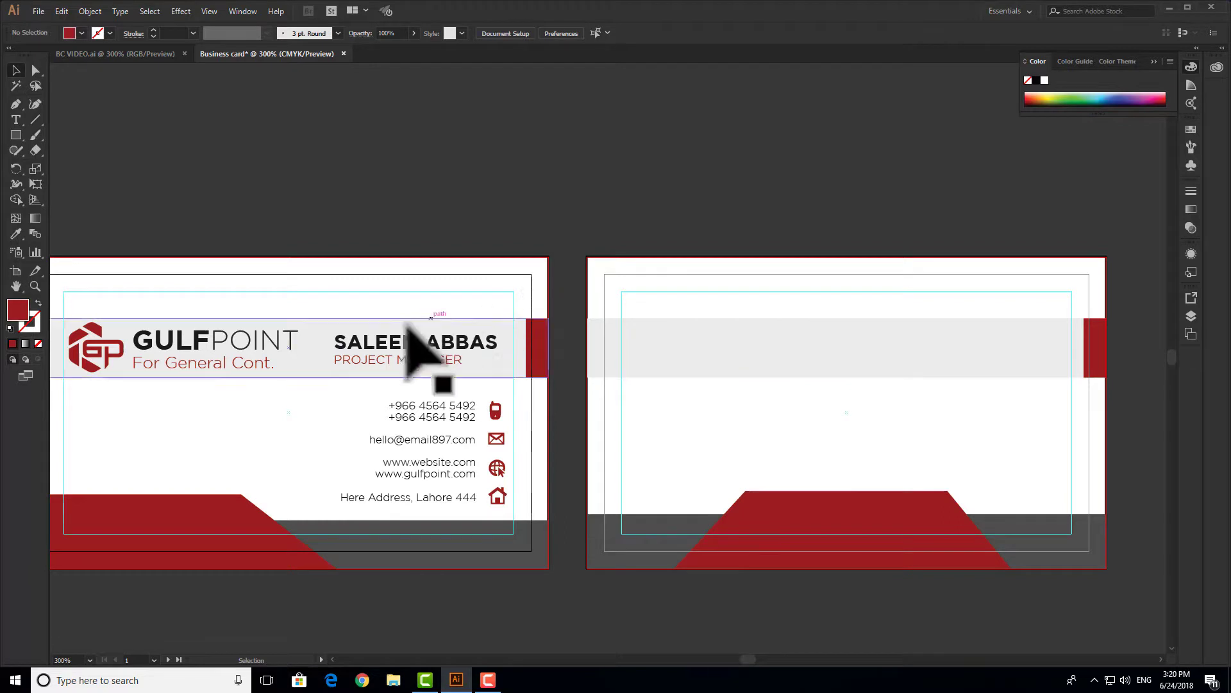
- Copy the GP logo and GULFPOINT wordmark onto the back card, bring it to front, and shrink it slightly
left_click(251, 351)
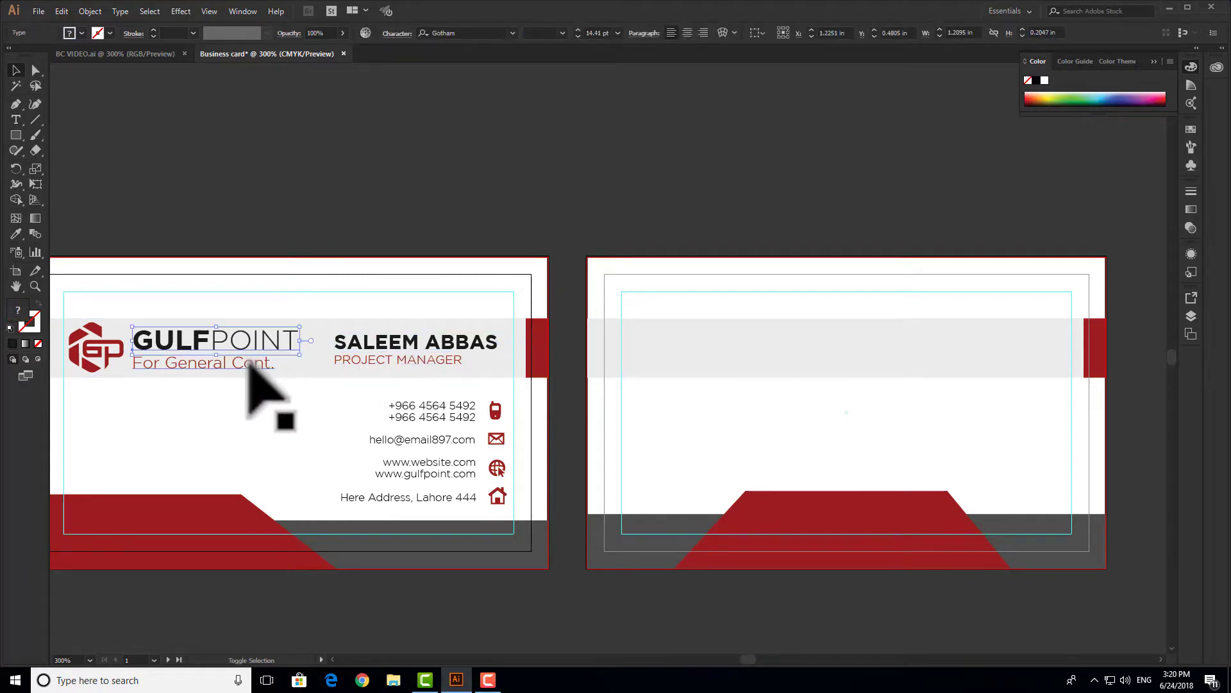
left_click(106, 356, "shift")
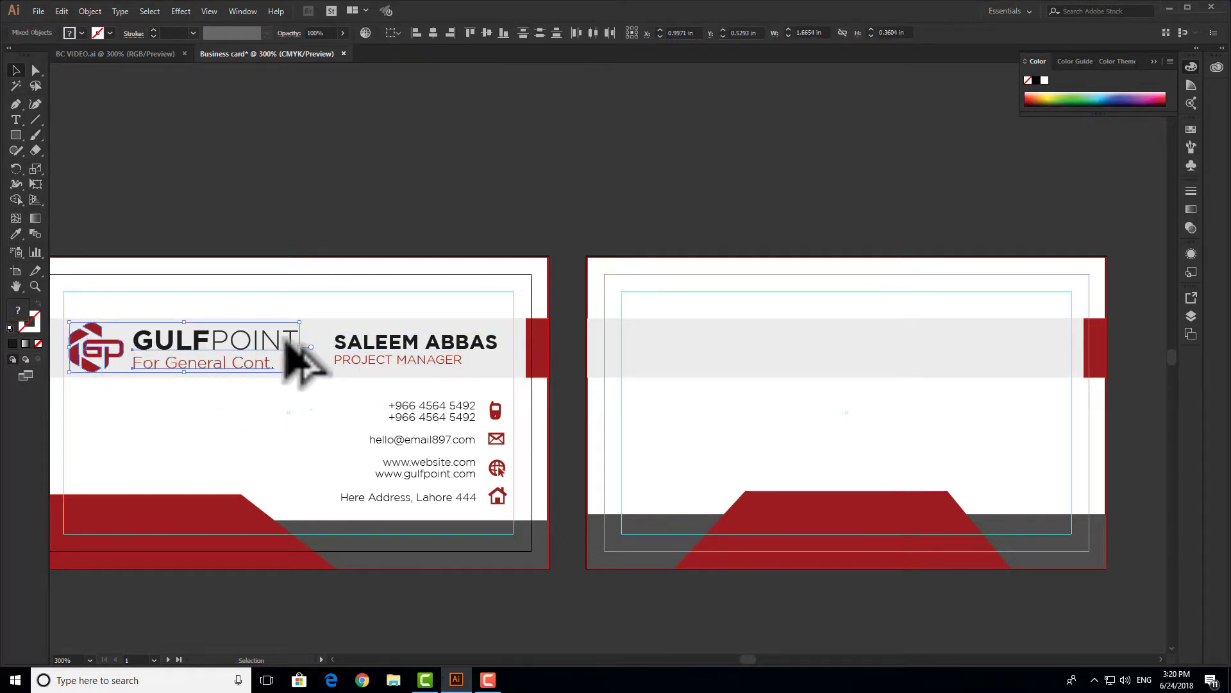
left_click_drag(288, 343, 960, 361)
right_click(959, 357)
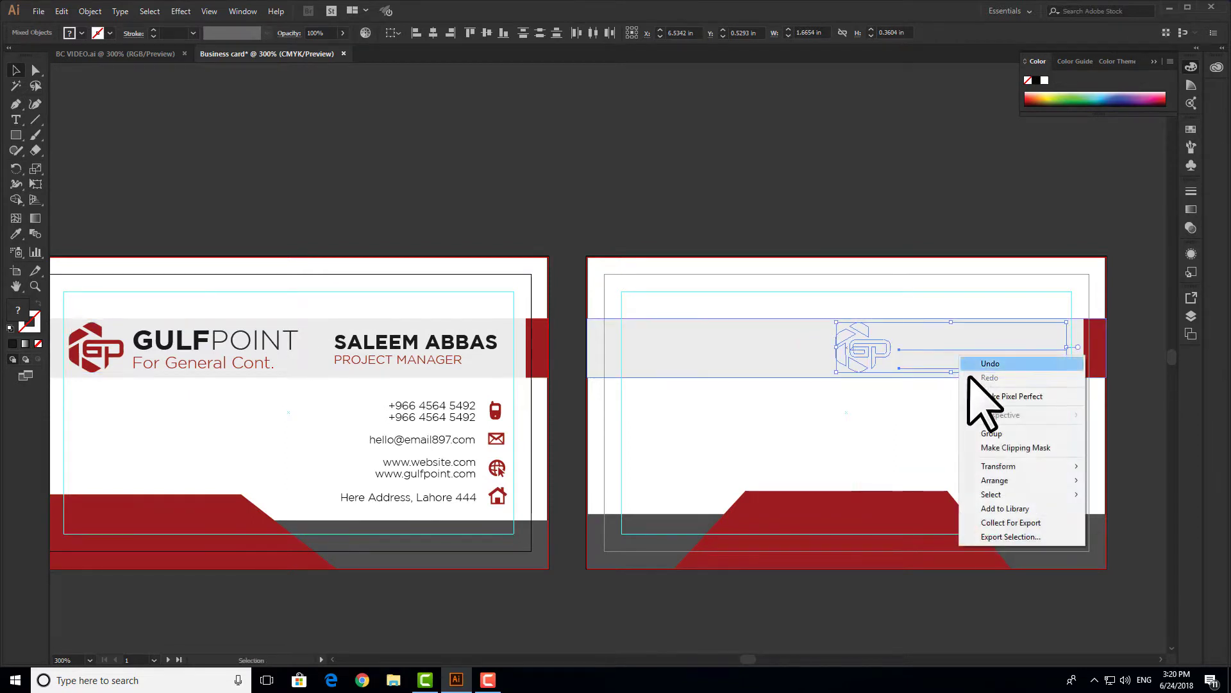
mouse_move(1001, 480)
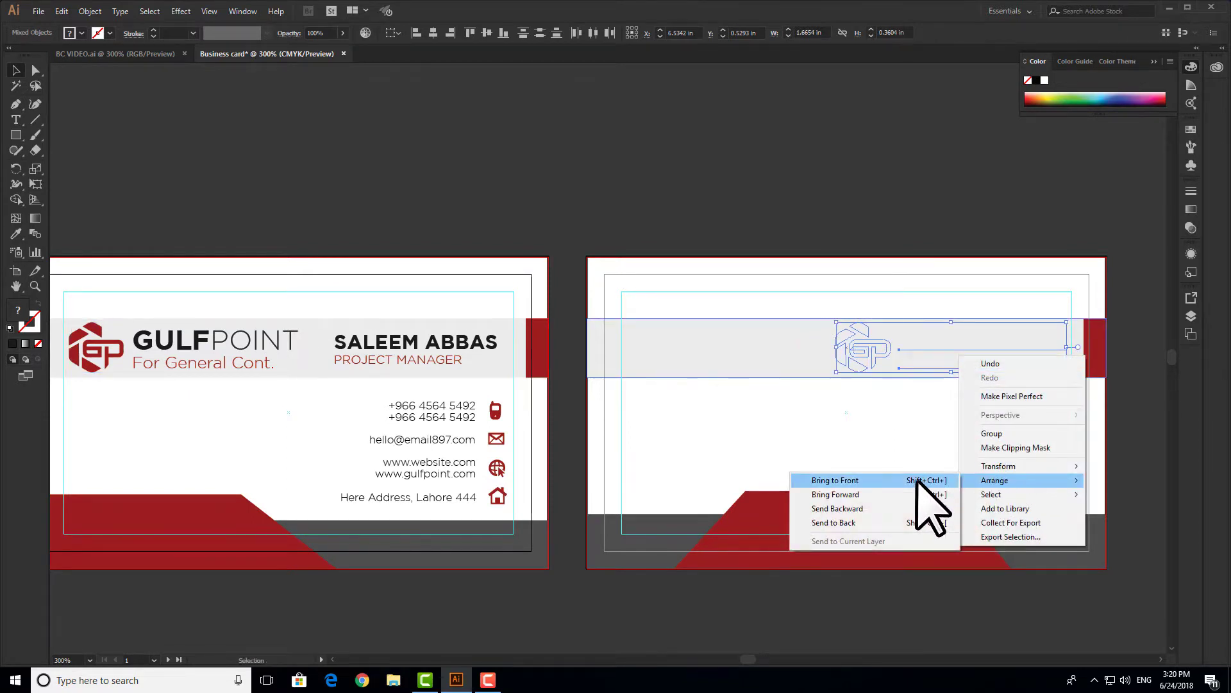
left_click(917, 480)
scroll(1066, 339, "up", 3)
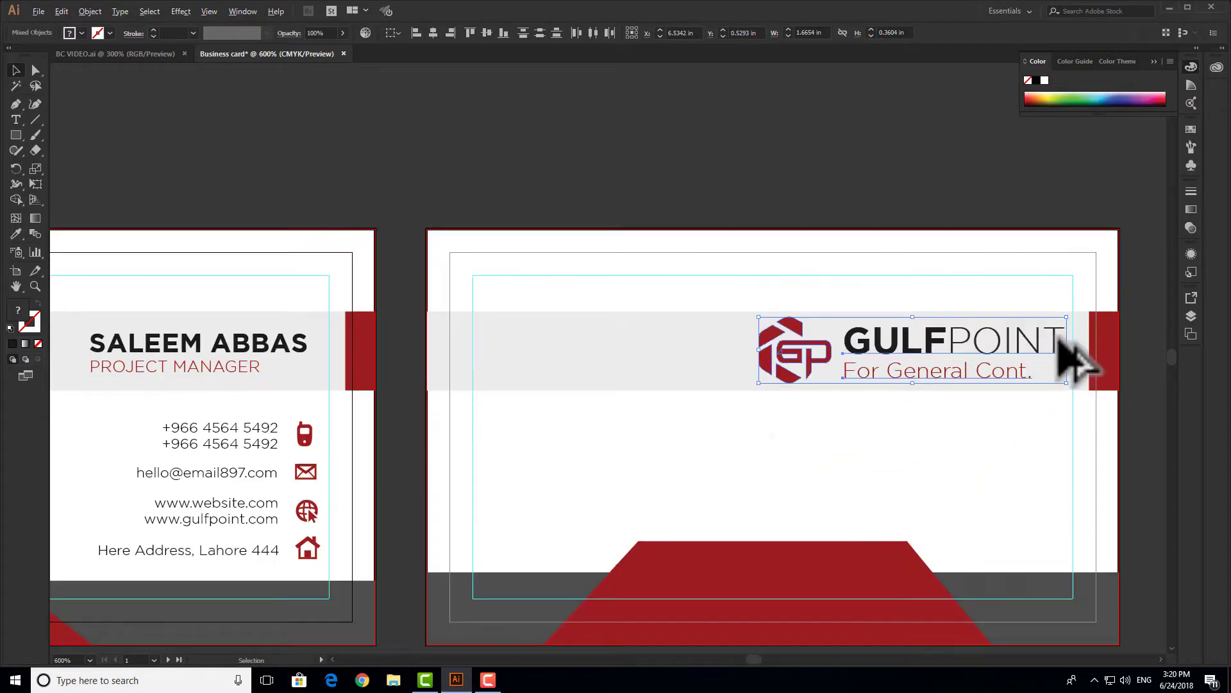
left_click_drag(1075, 292, 1065, 310)
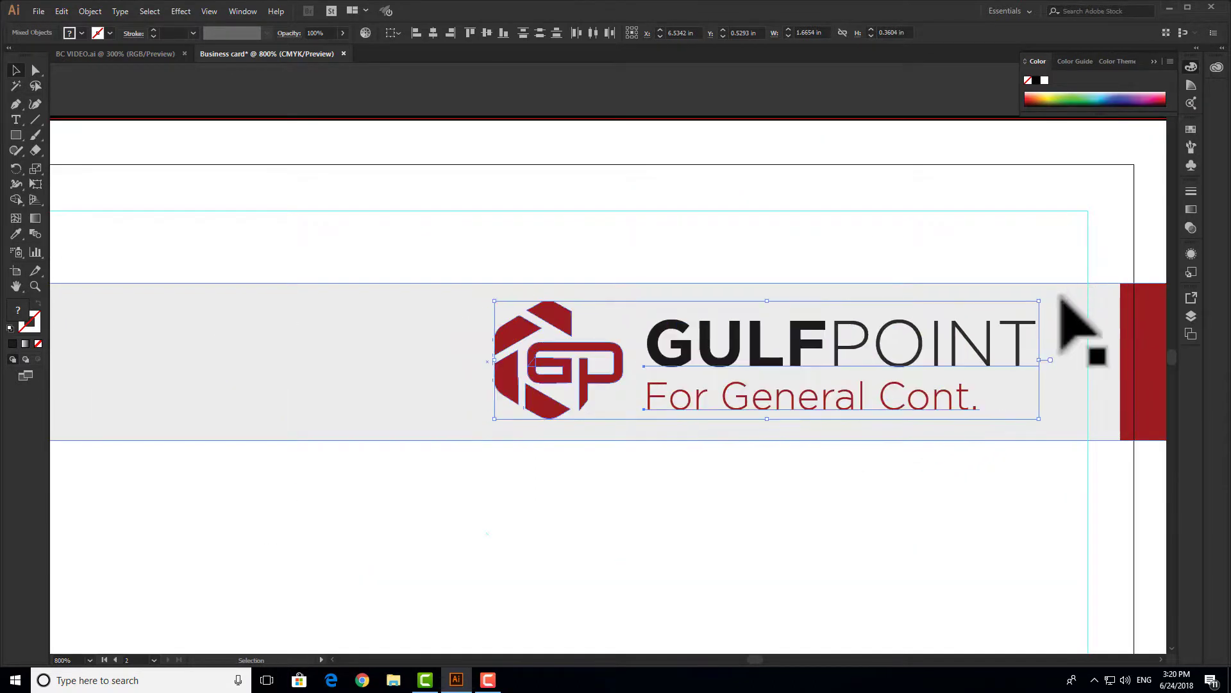
scroll(1048, 307, "down", 1)
left_click(959, 513)
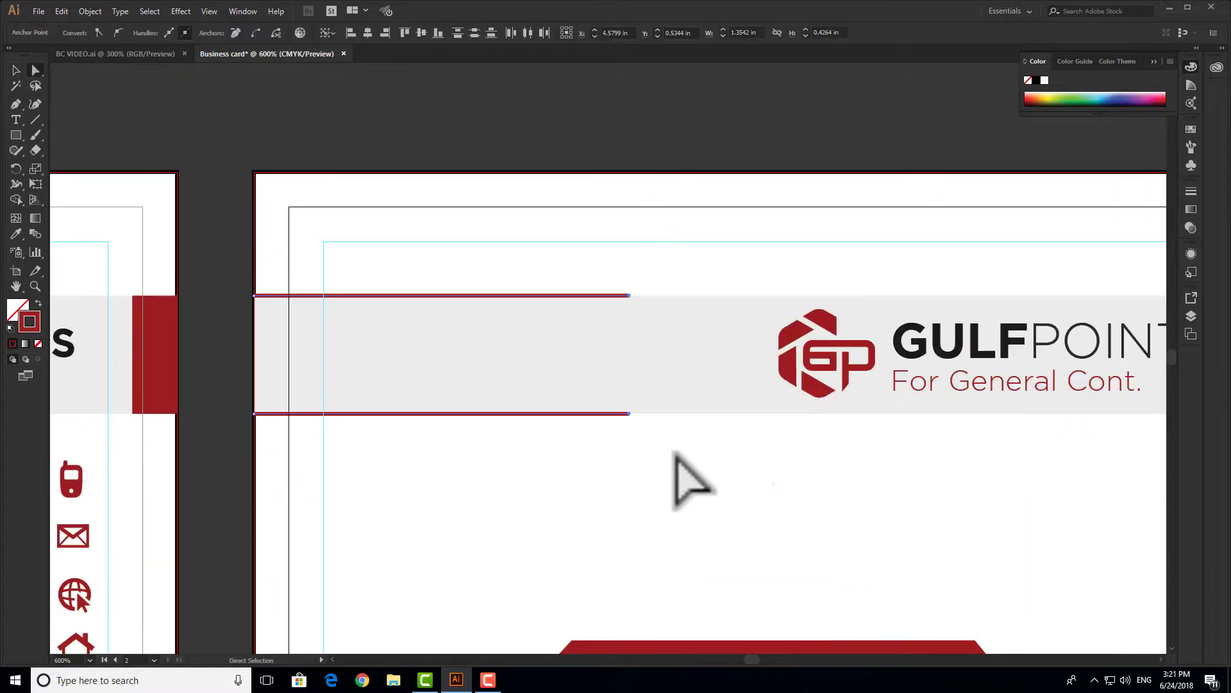
scroll(713, 426, "down", 2)
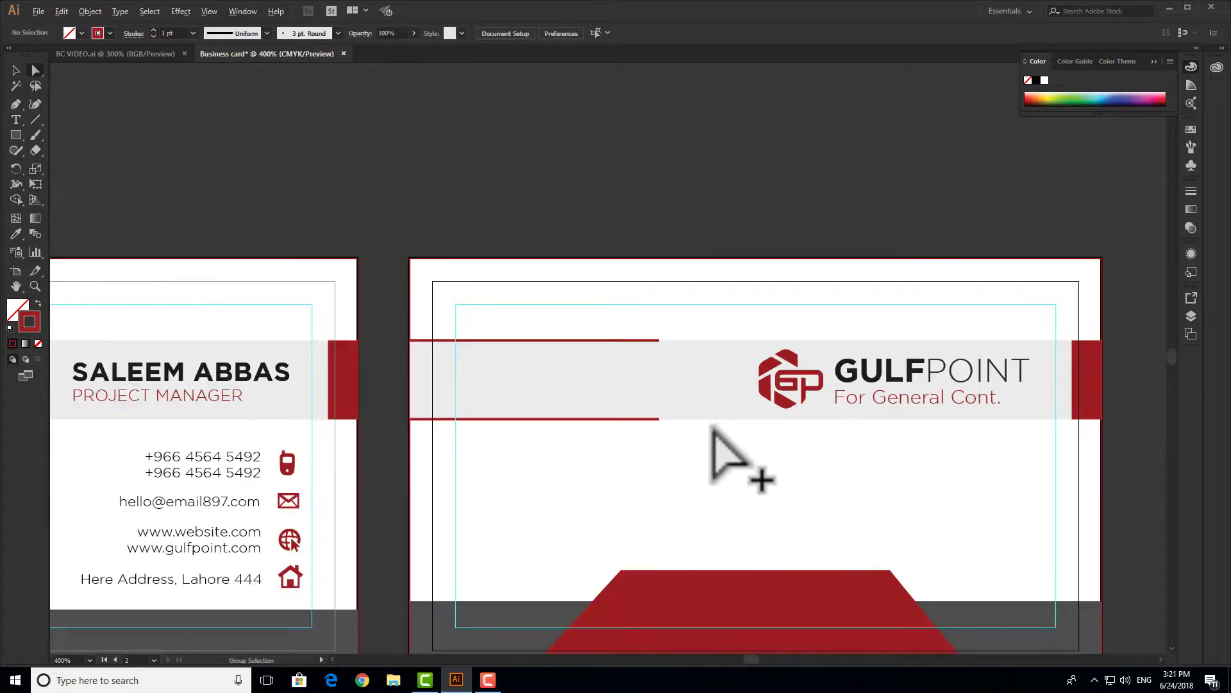
left_click_drag(741, 449, 827, 393)
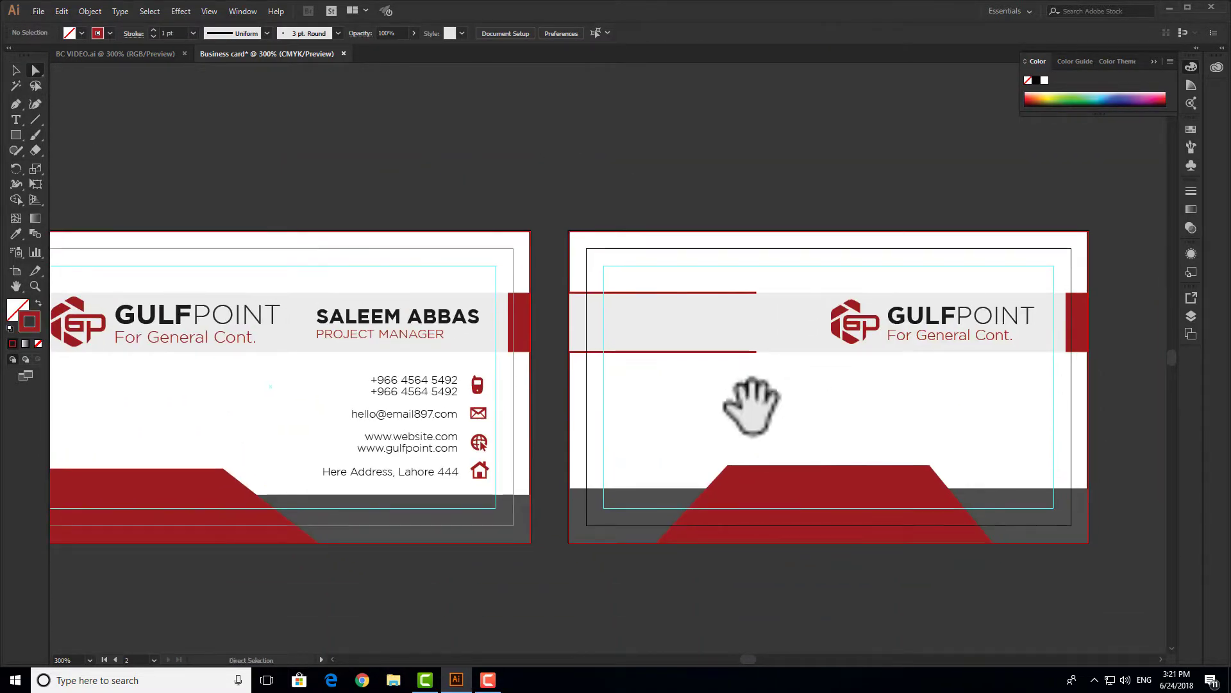
left_click_drag(747, 407, 776, 388)
left_click_drag(665, 399, 778, 395)
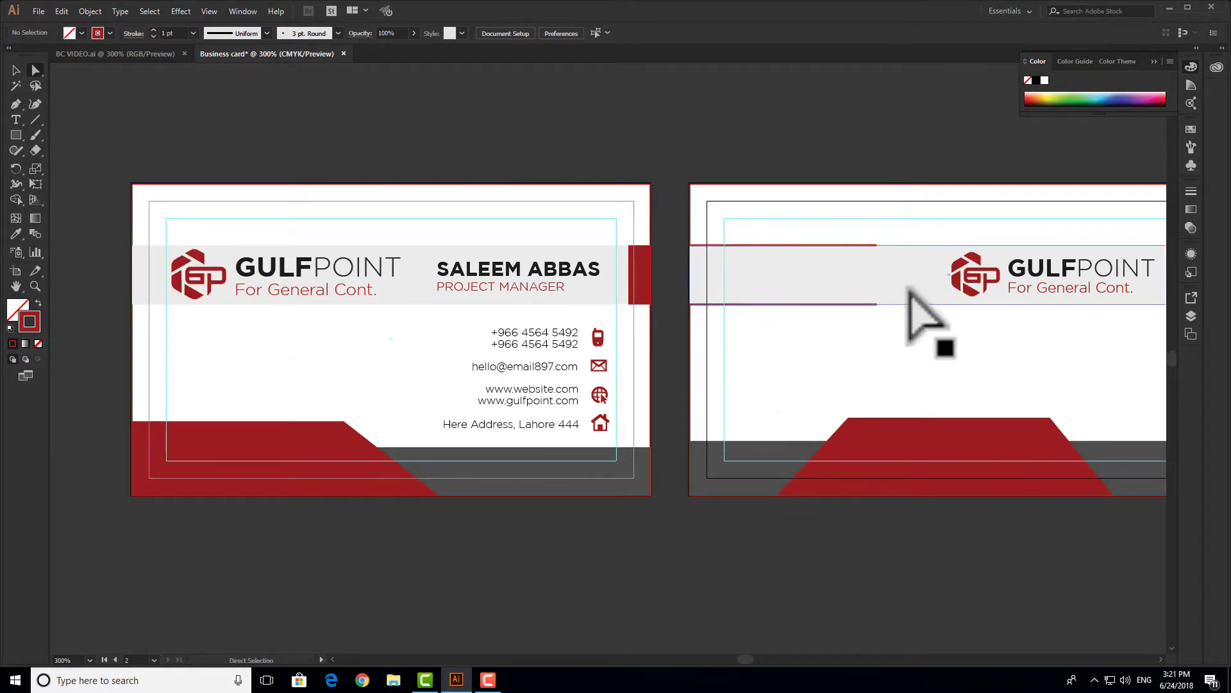
left_click(866, 305)
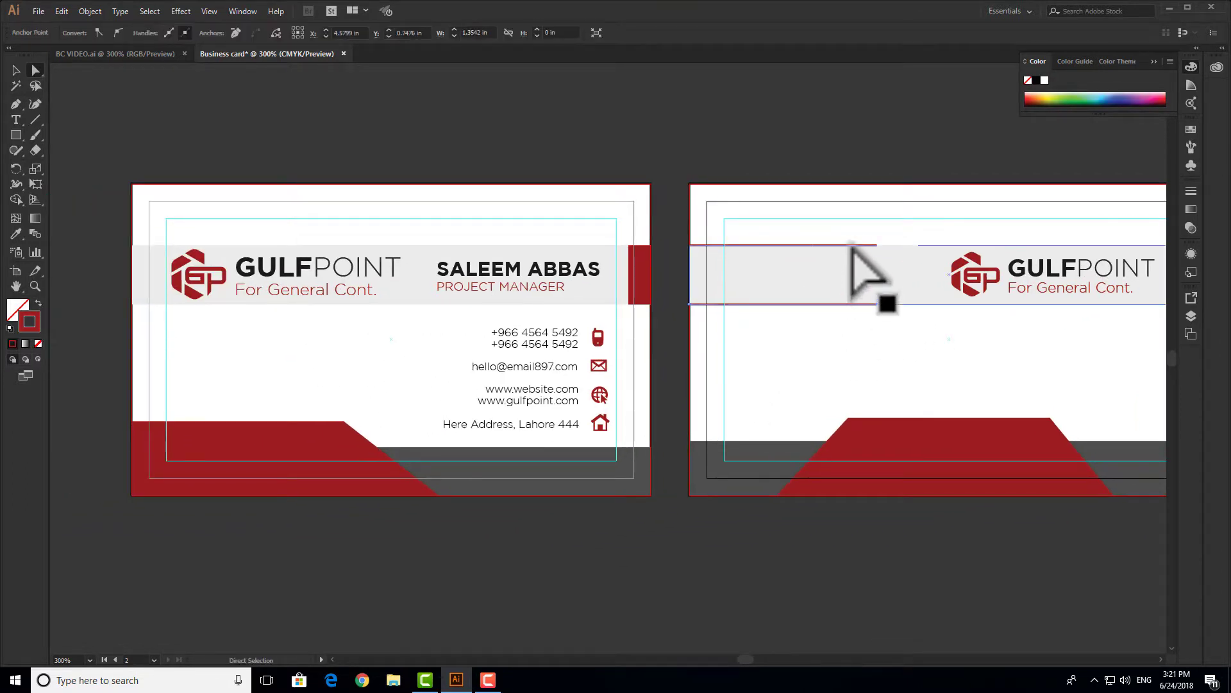
left_click(903, 385)
left_click_drag(907, 357, 811, 366)
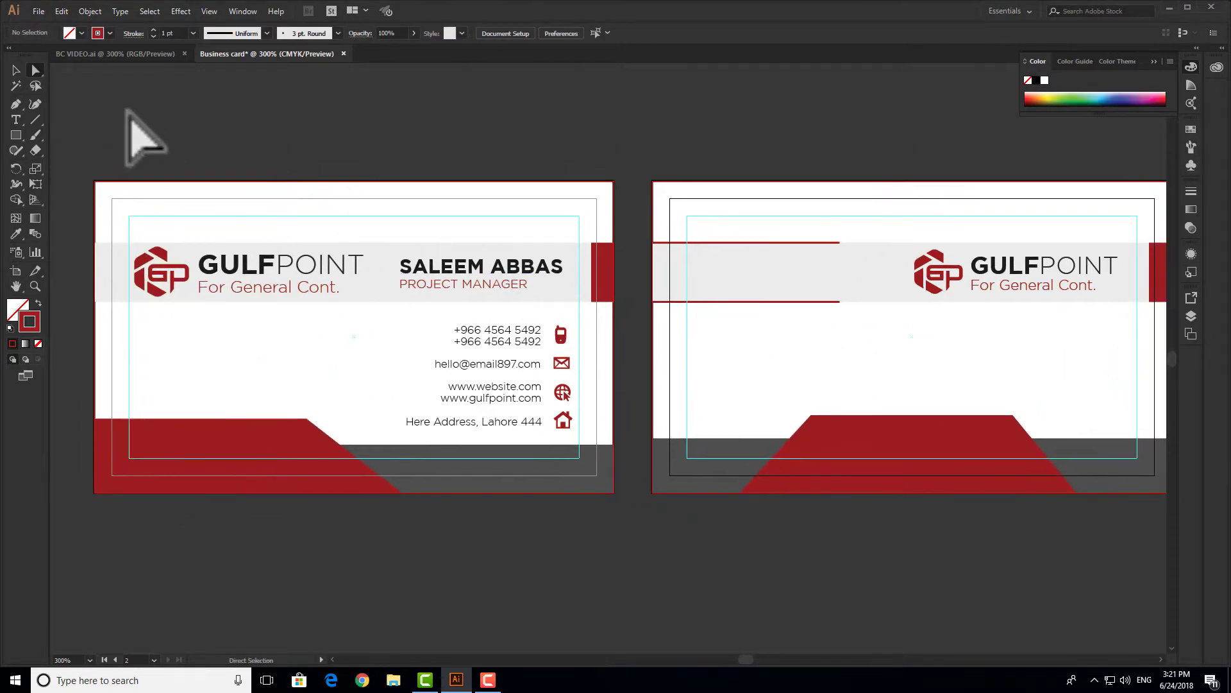
left_click(380, 272)
- Save the document as Adobe PDF named 'Business card pdf' on the Desktop
key("ctrl+shift+s")
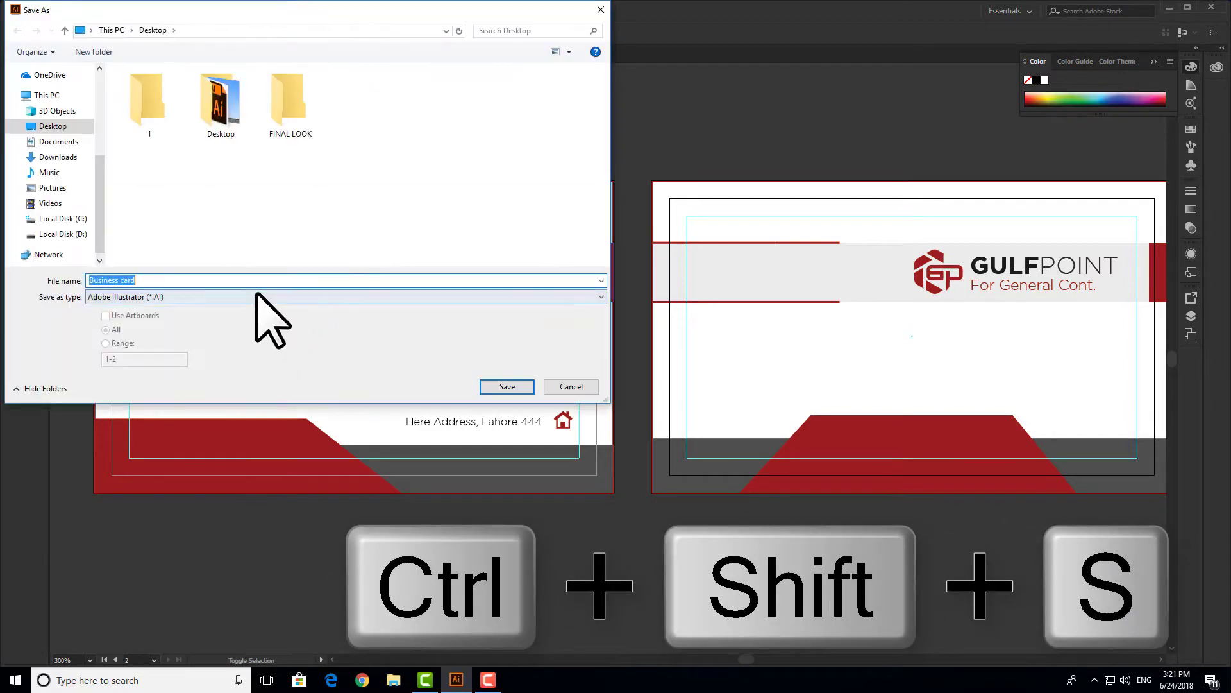
left_click(256, 297)
left_click(307, 323)
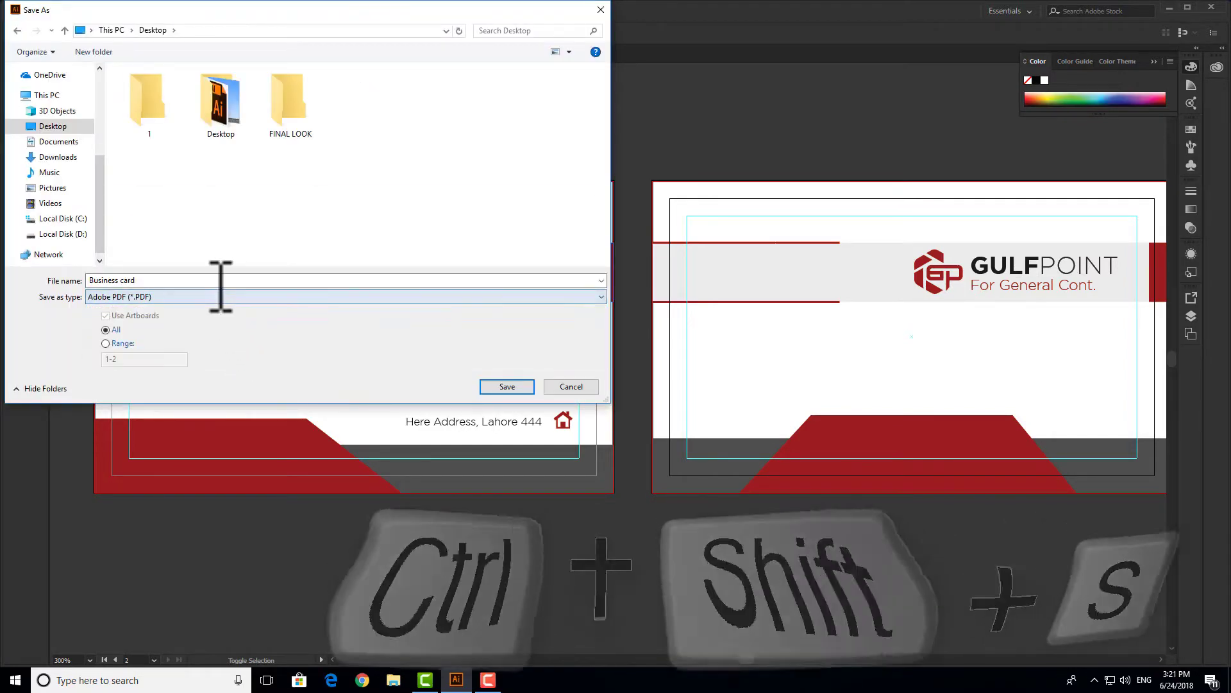
left_click(220, 280)
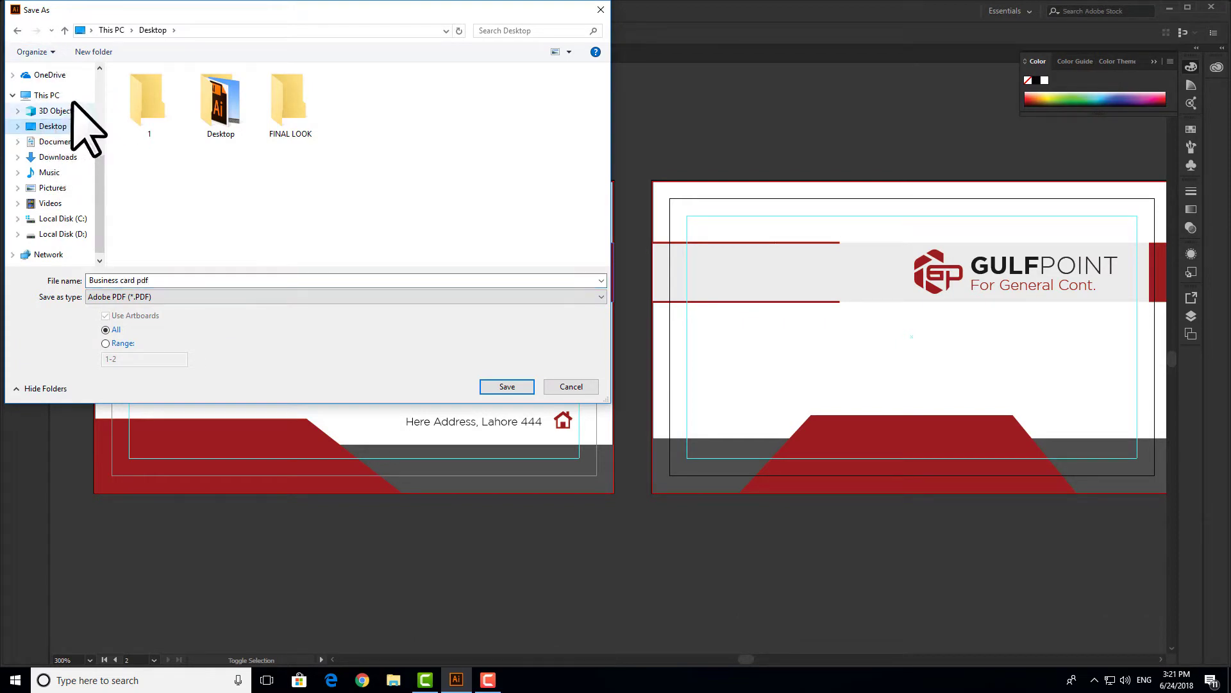
left_click(506, 387)
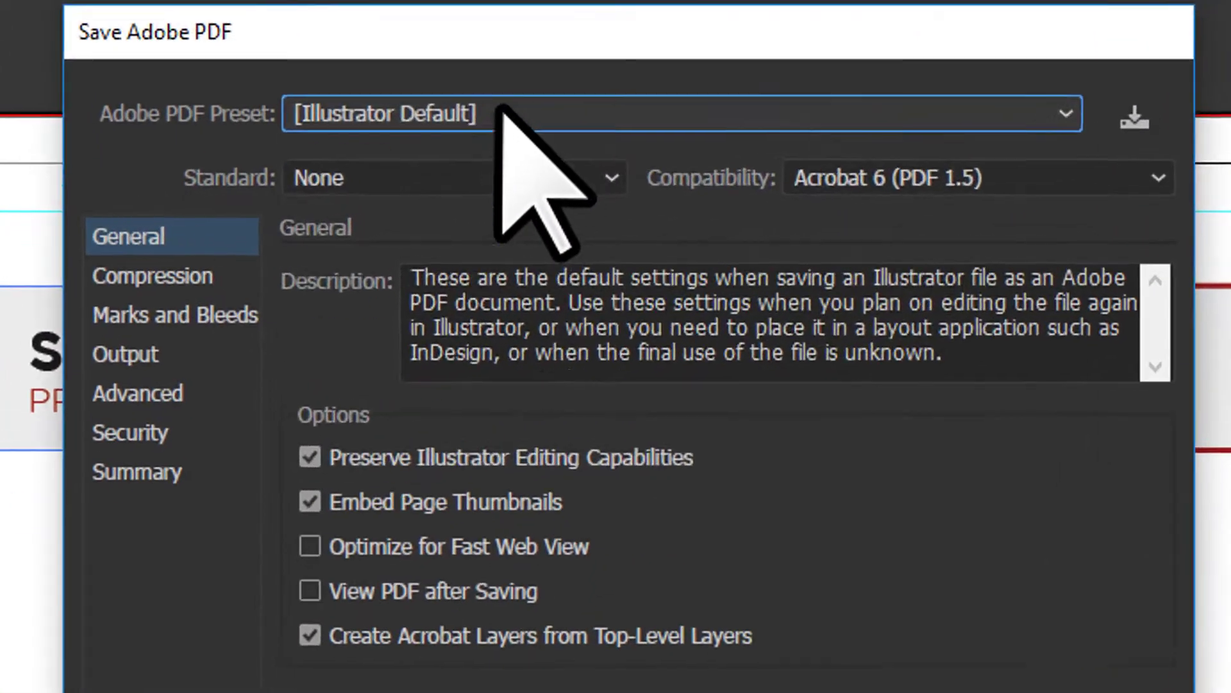
- Save the PDF with [Press Quality], trim marks, document bleed and 0.125 mark offset
left_click(570, 181)
left_click(454, 410)
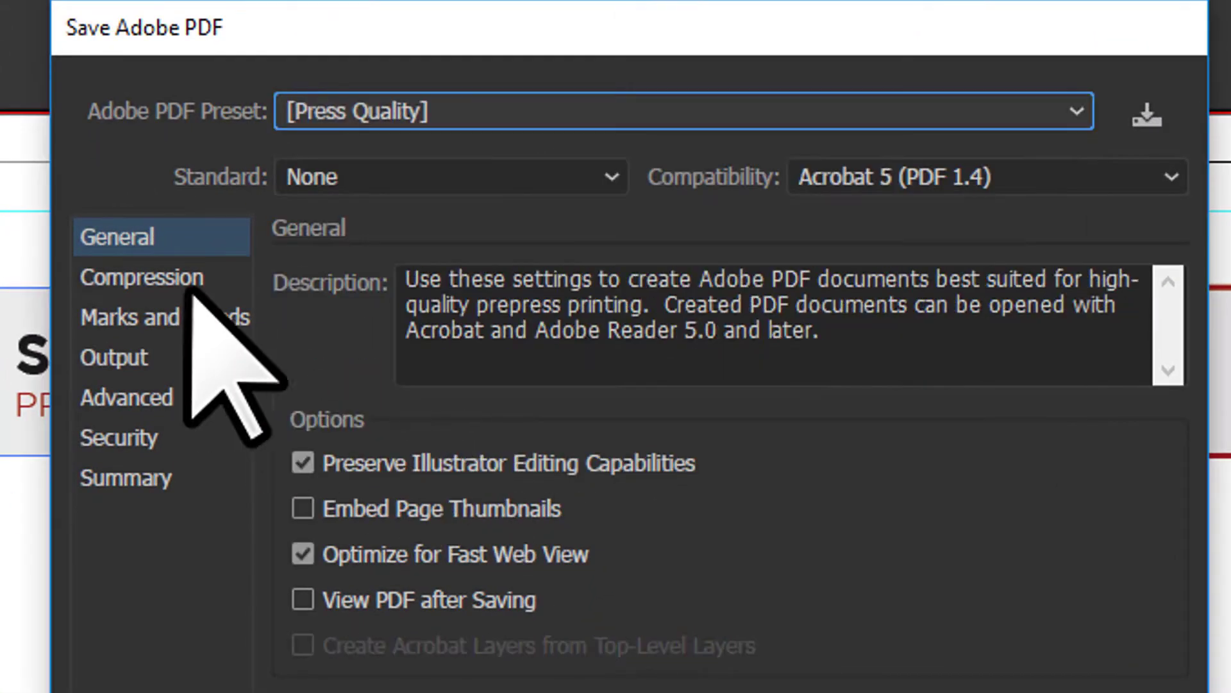
left_click(165, 316)
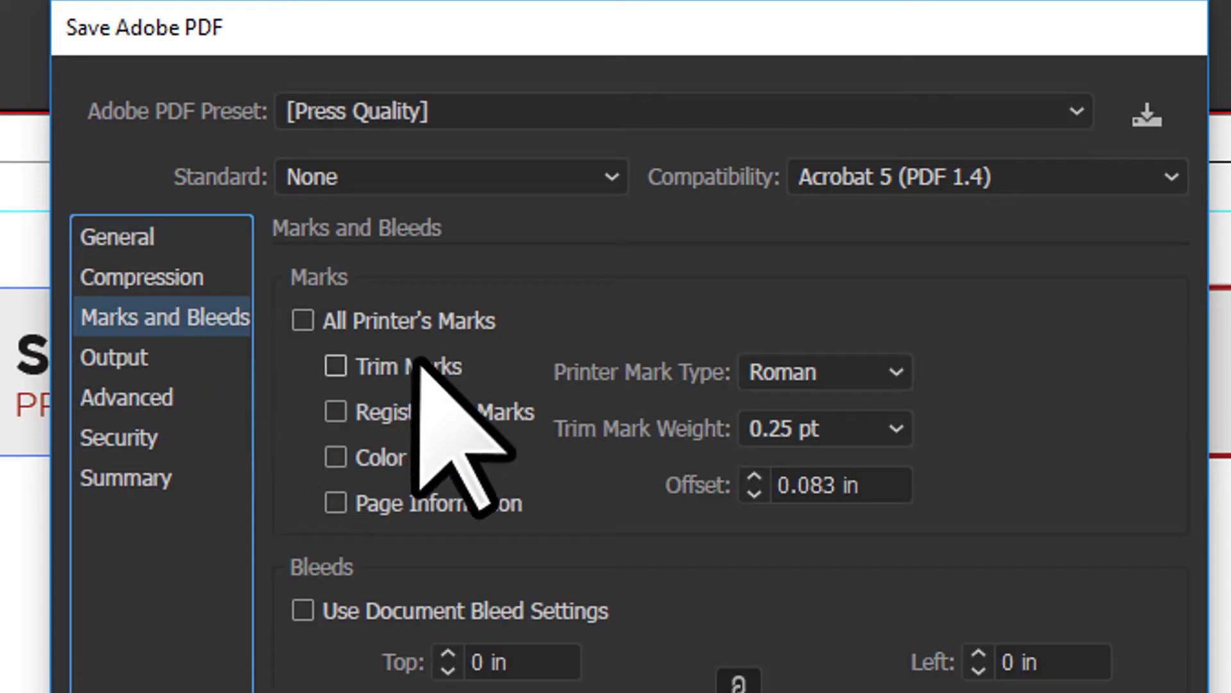
left_click(414, 369)
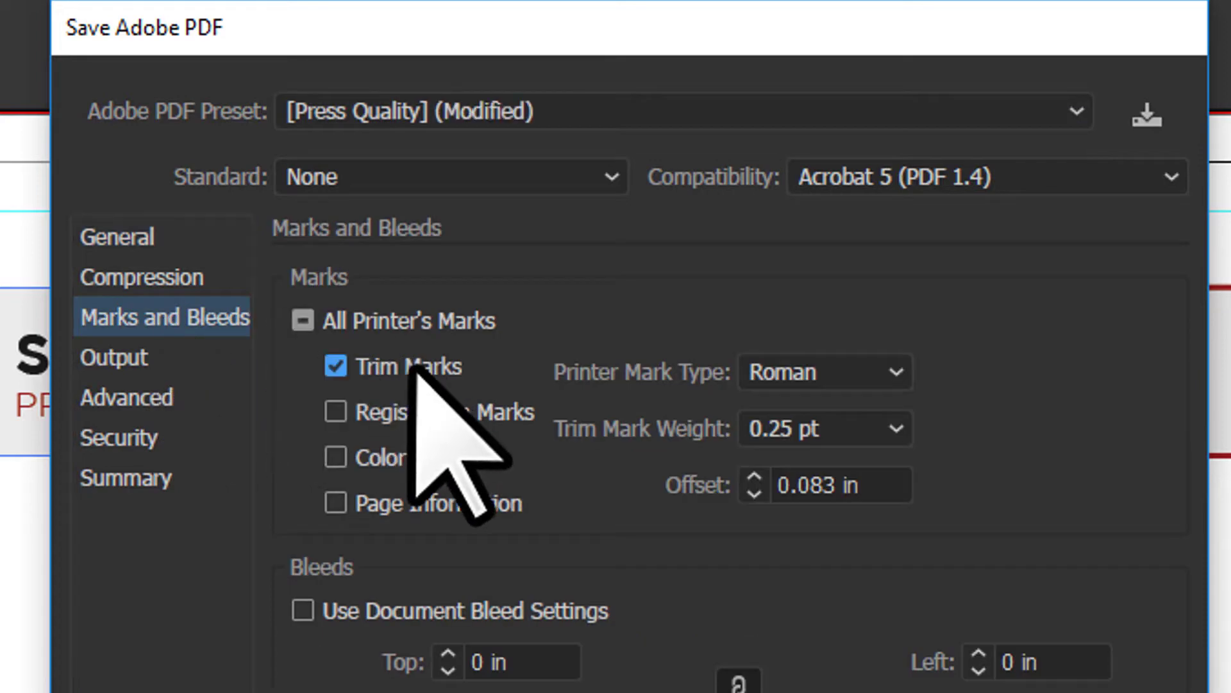
left_click(354, 616)
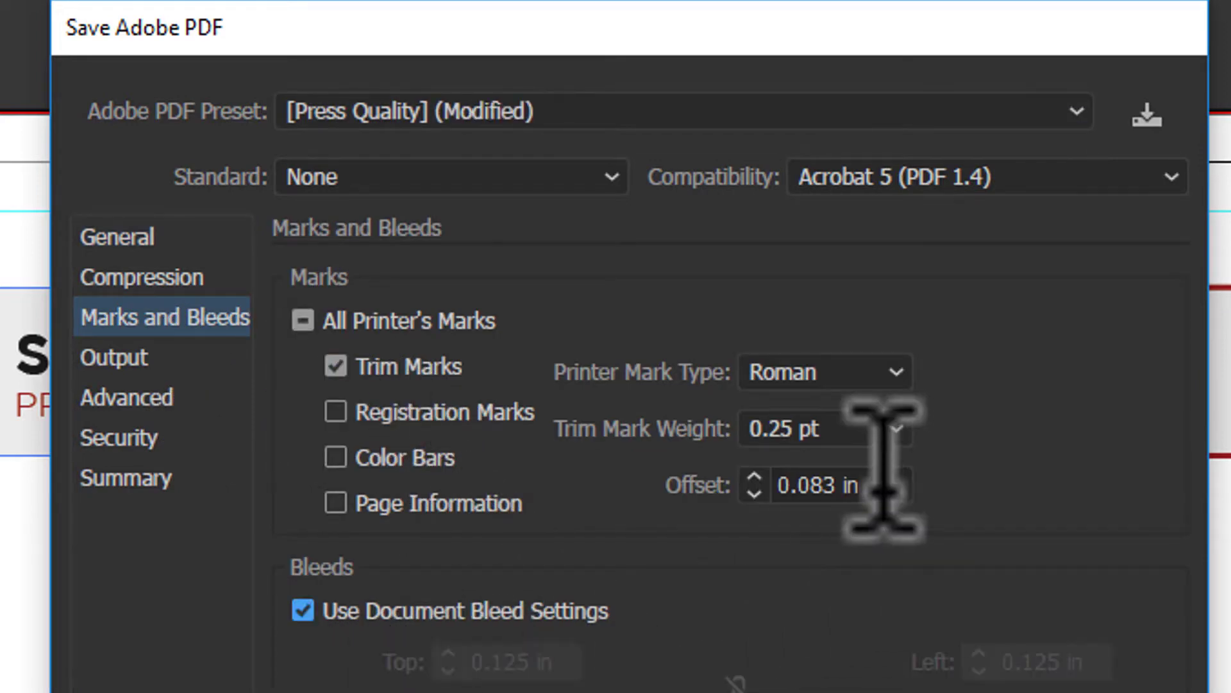
left_click_drag(885, 476, 164, 424)
type("0.125")
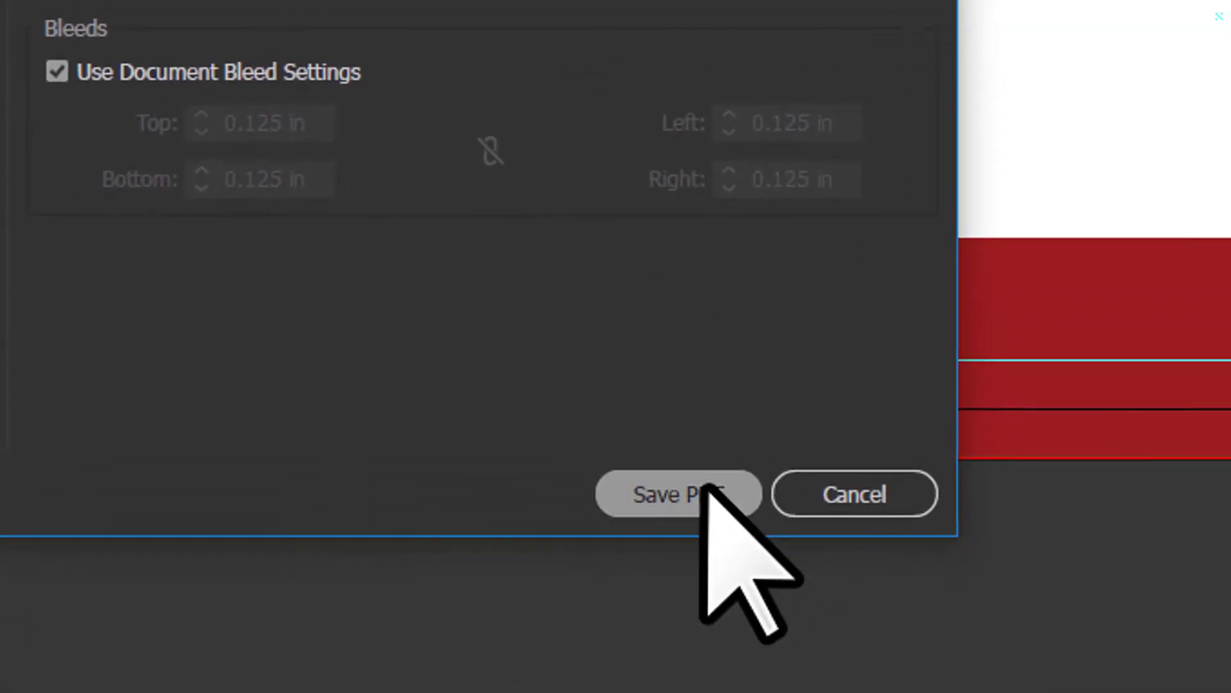
left_click(704, 488)
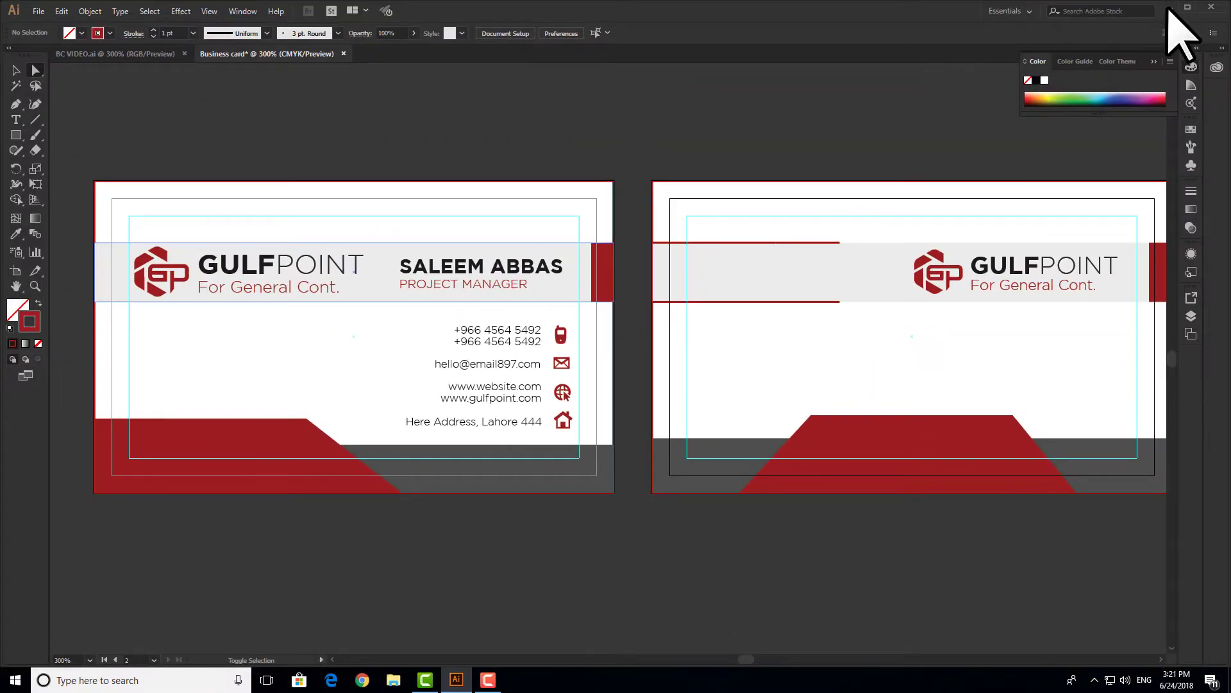
- Centre the Business card pdf icon on the desktop, delete the leftover noun icon file, and open the PDF in Edge
left_click(1169, 9)
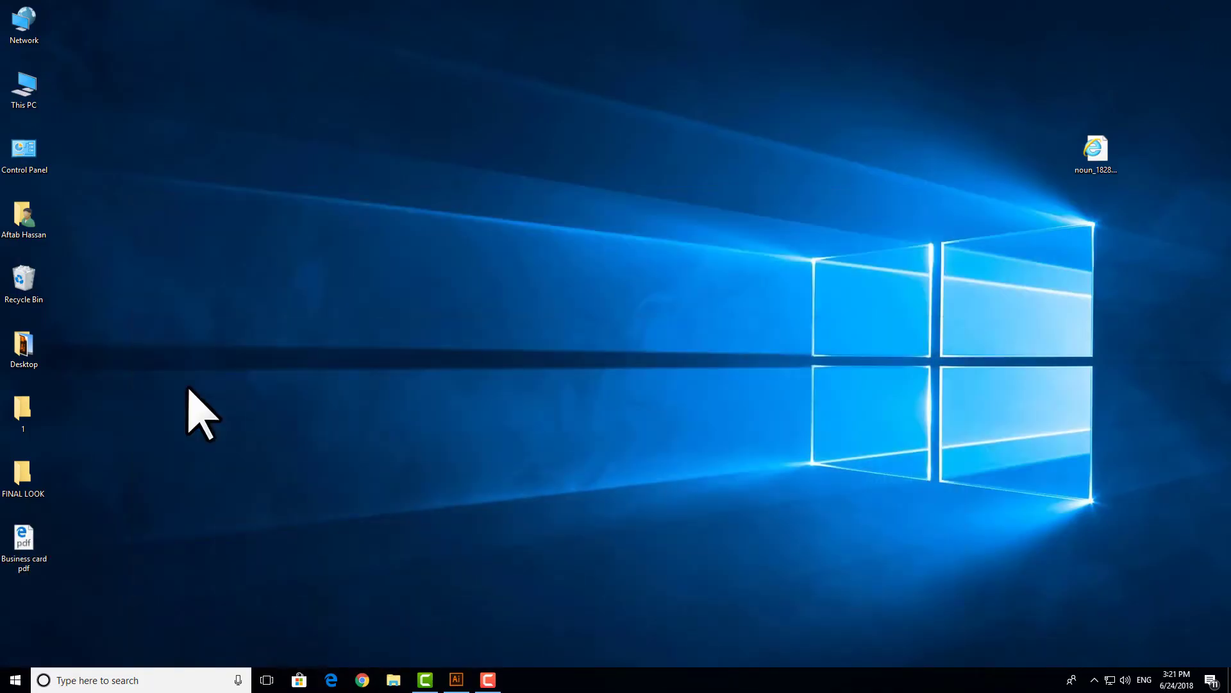
left_click_drag(28, 550, 744, 218)
left_click_drag(968, 94, 1157, 297)
key("Delete")
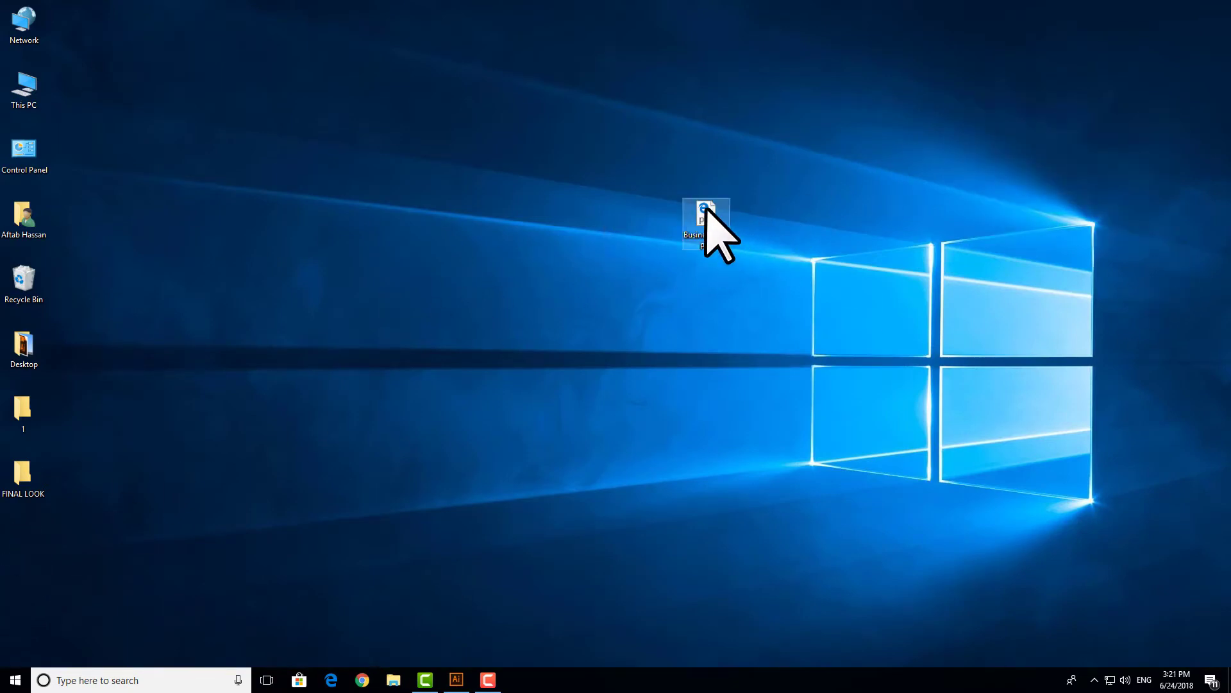
double_click(705, 218)
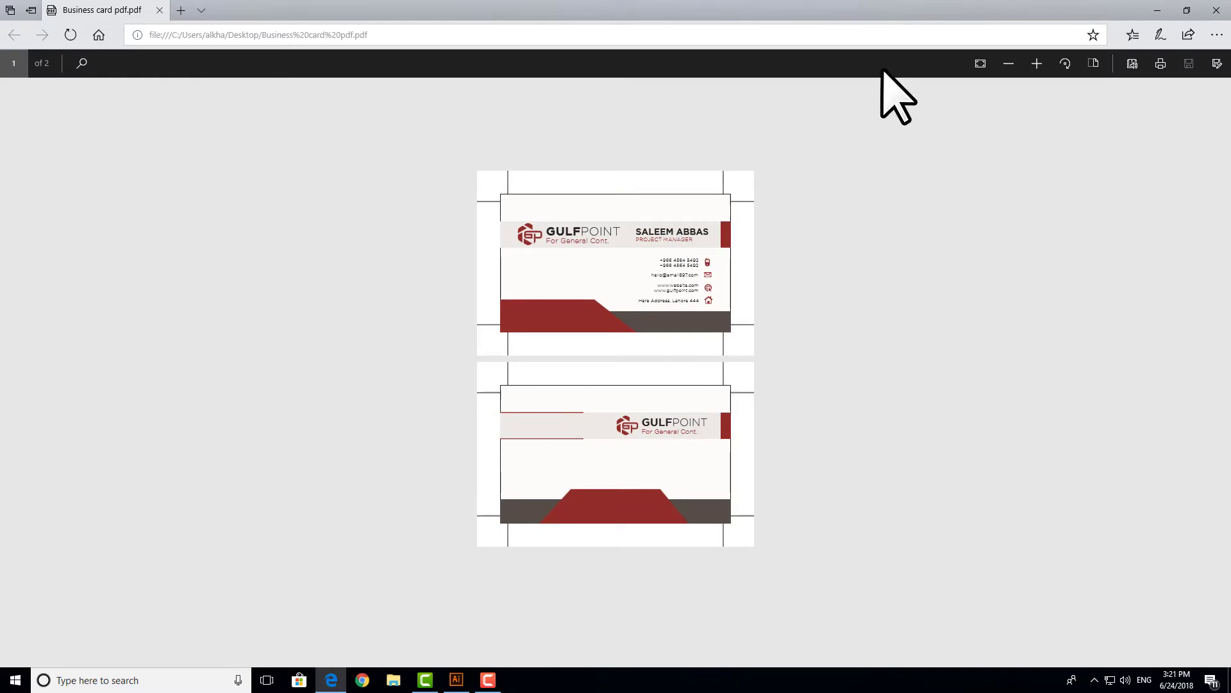
- Fit the PDF to page width and review both card pages with their trim marks
left_click(981, 64)
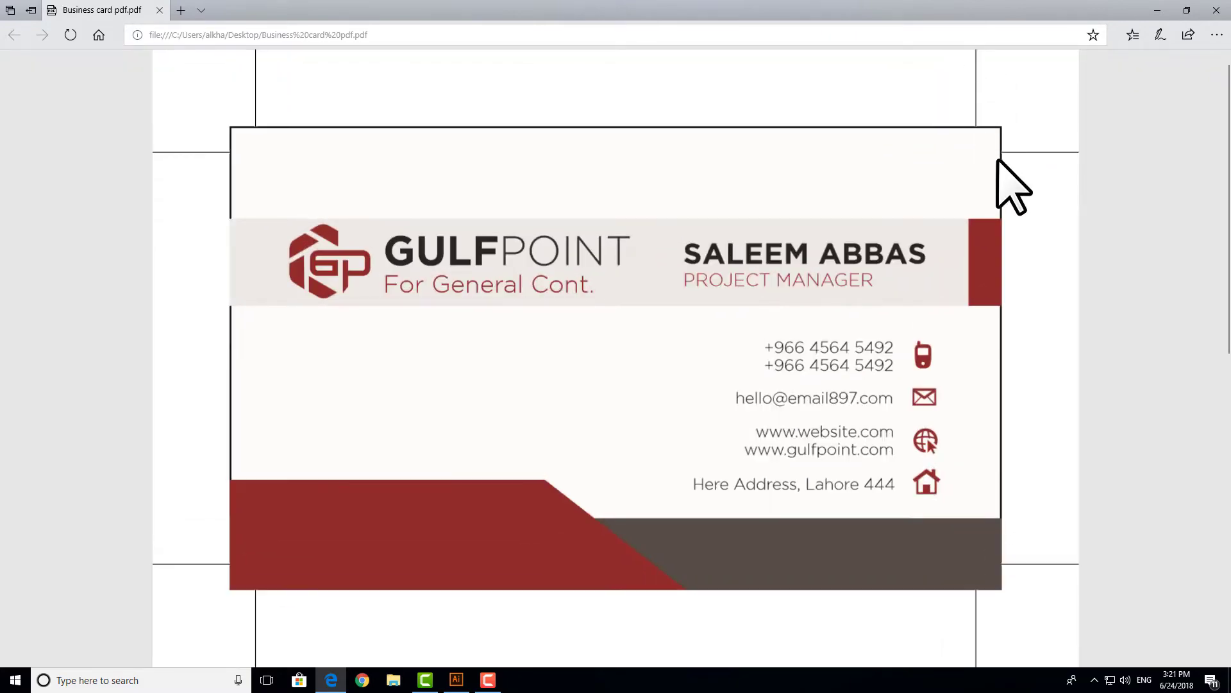
scroll(981, 192, "down", 3)
scroll(987, 196, "up", 3)
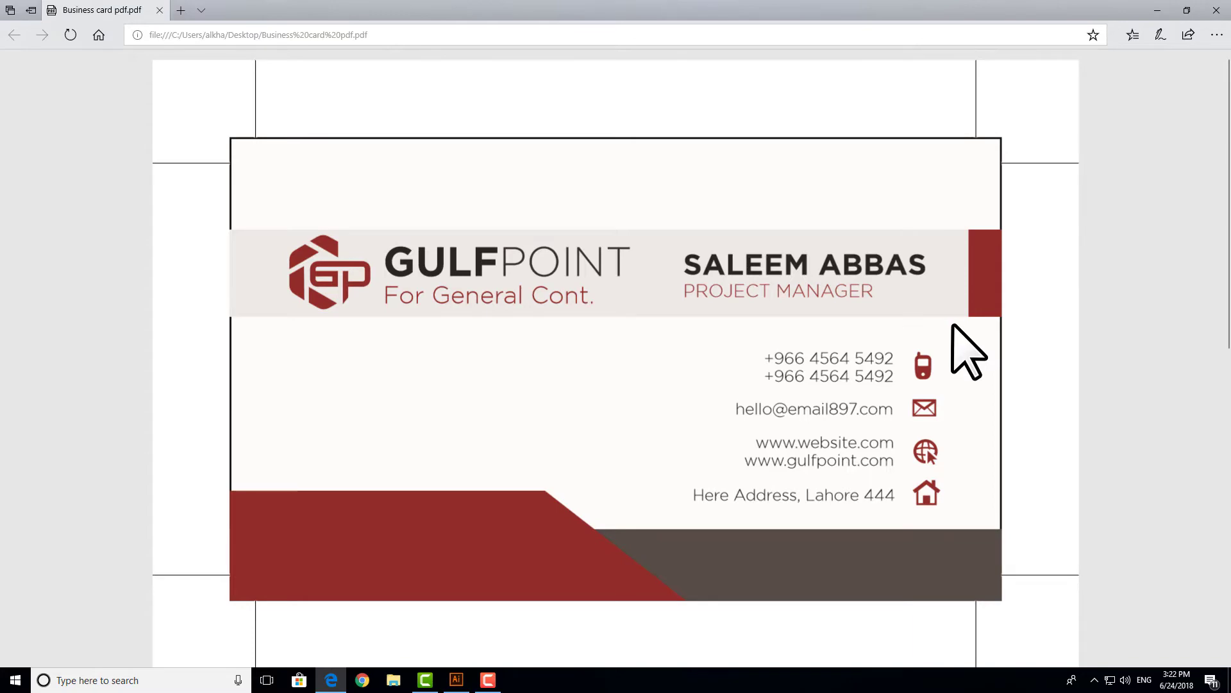
scroll(953, 326, "down", 10)
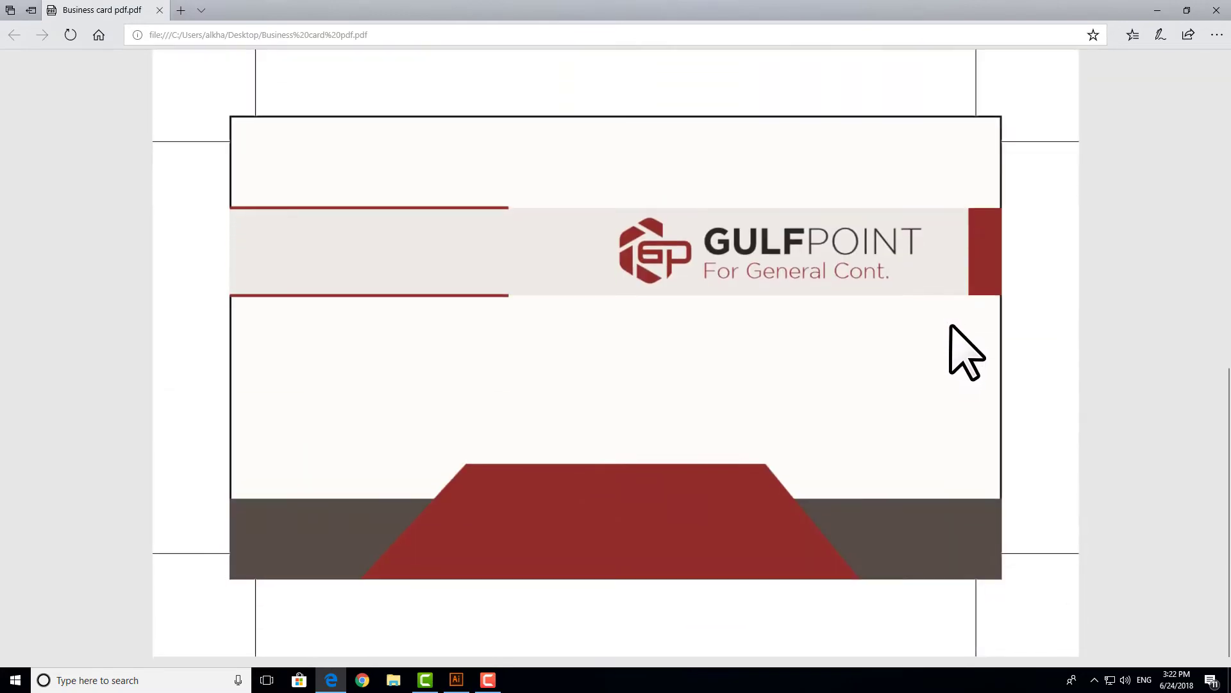
scroll(953, 325, "up", 10)
- Close Edge and refresh the Windows desktop
left_click(1217, 11)
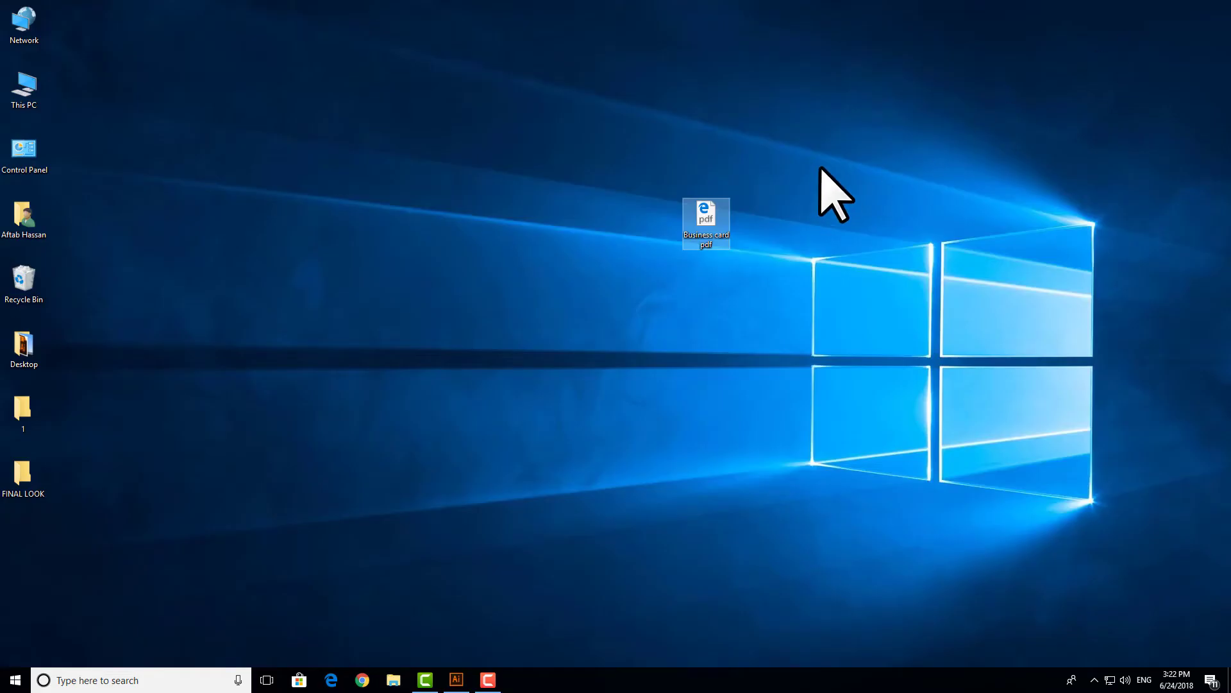
right_click(822, 155)
left_click(851, 192)
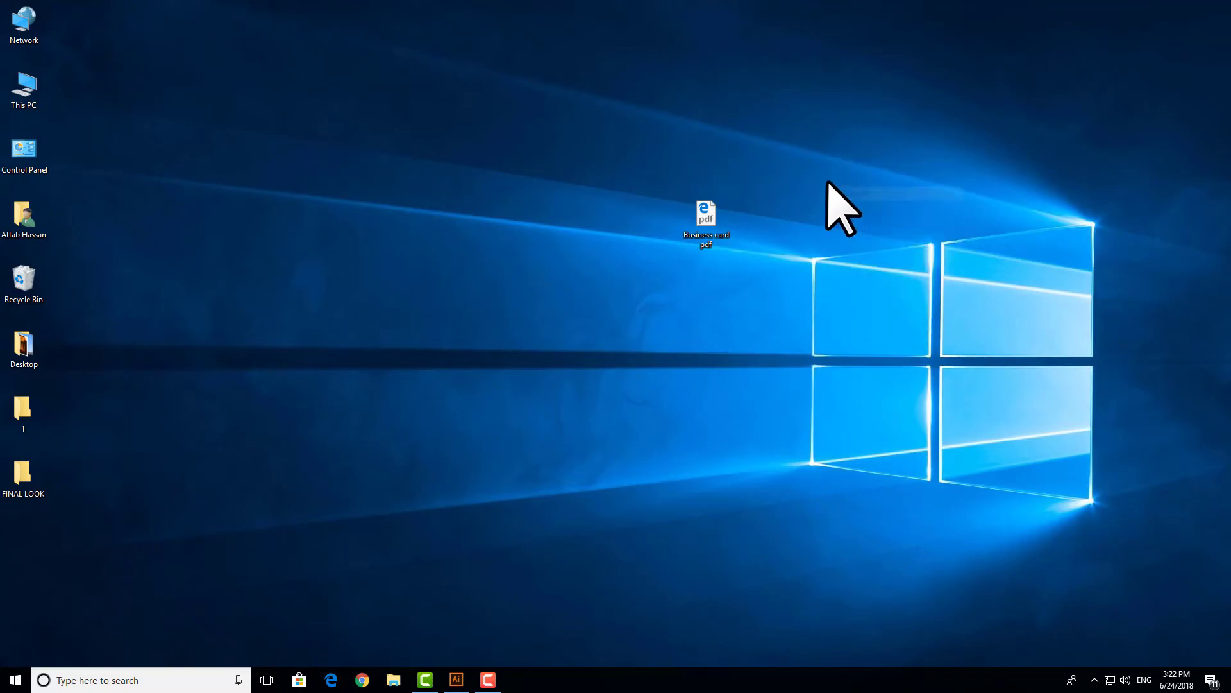